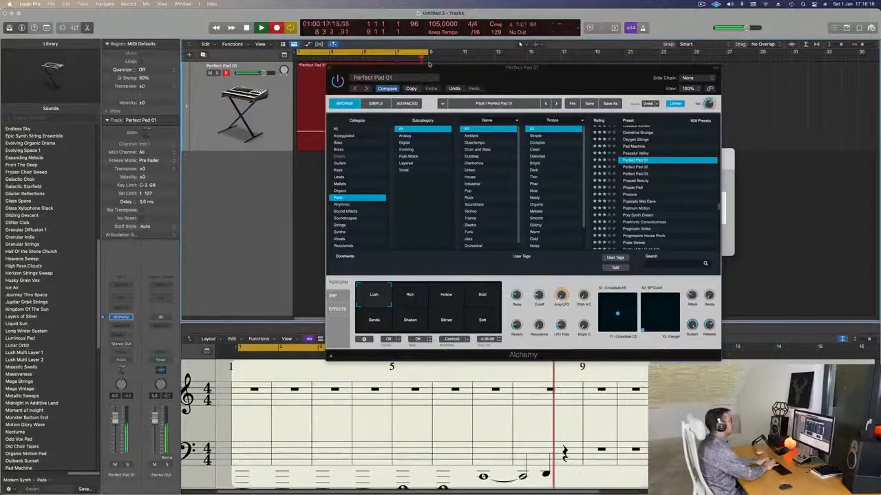
Step: Stop the recording and open the recorded Perfect Pad 01 region in the piano roll
key("space")
left_click_drag(435, 69, 679, 100)
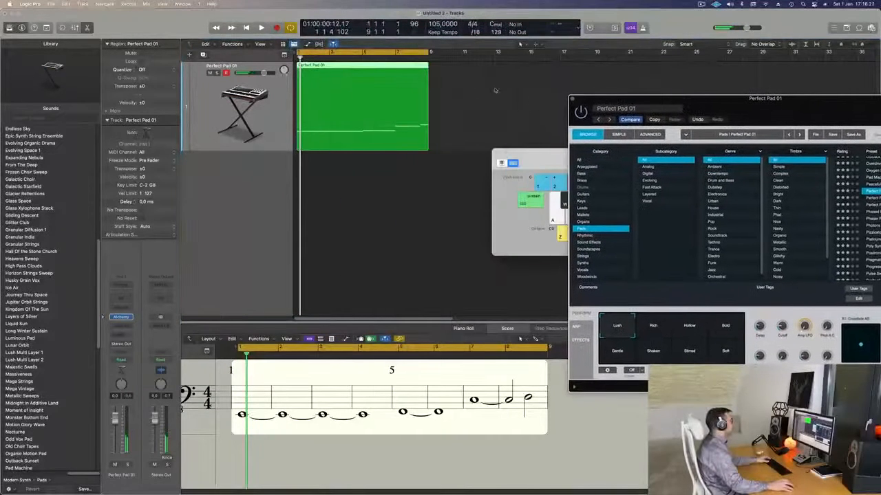
double_click(383, 67)
scroll(380, 432, "down", 2)
left_click(381, 452)
key("super+a")
scroll(454, 454, "down", 3)
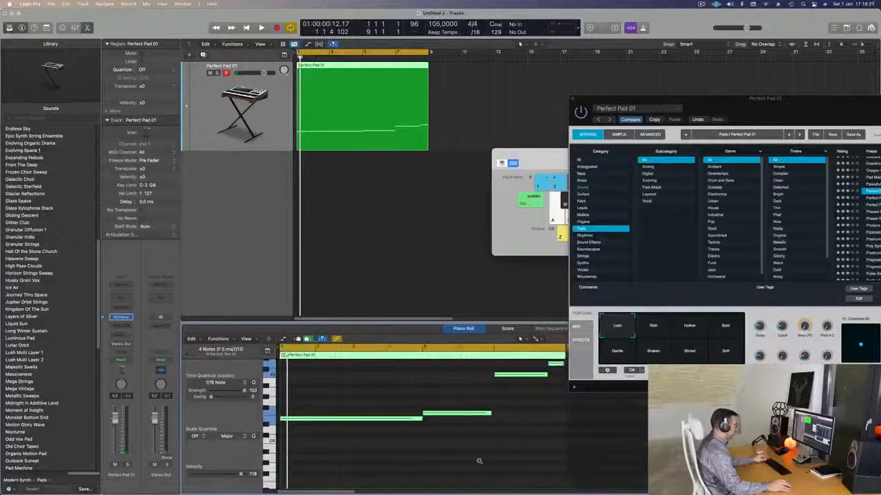
scroll(422, 439, "up", 3)
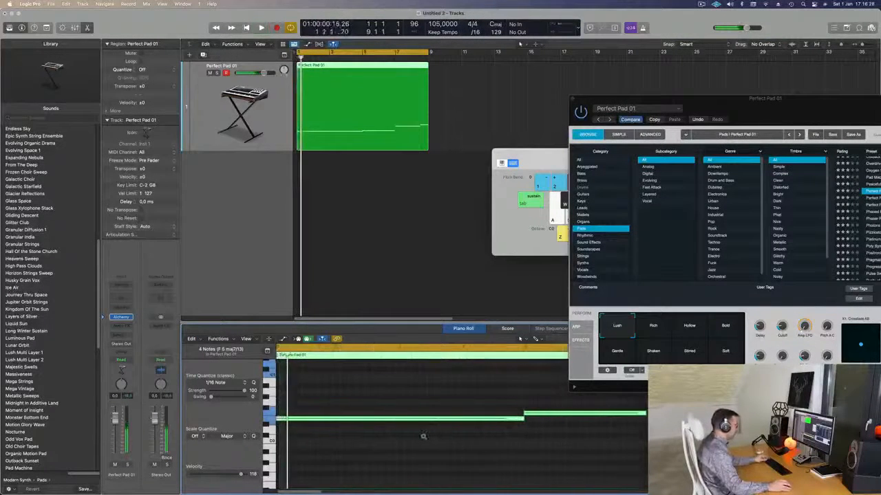
scroll(581, 442, "down", 2)
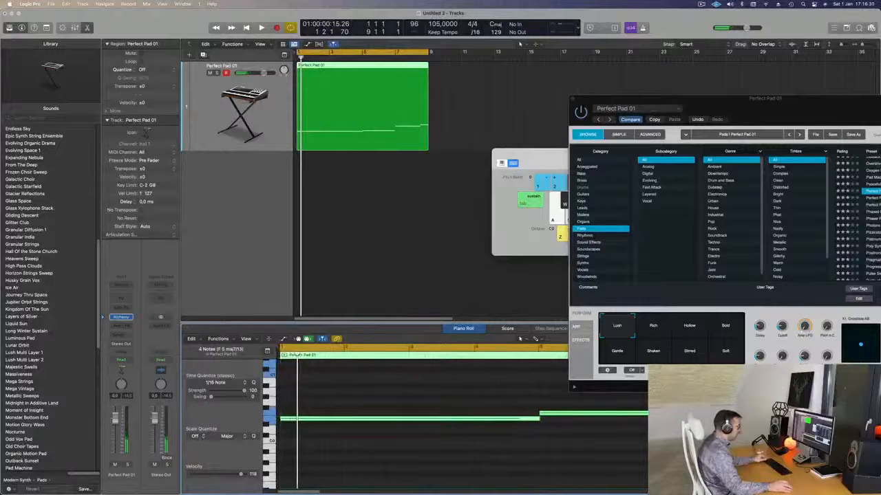
Step: Select only the note starting at bar 5 and start playback with the Alchemy window moved clear of the notes
left_click(582, 443)
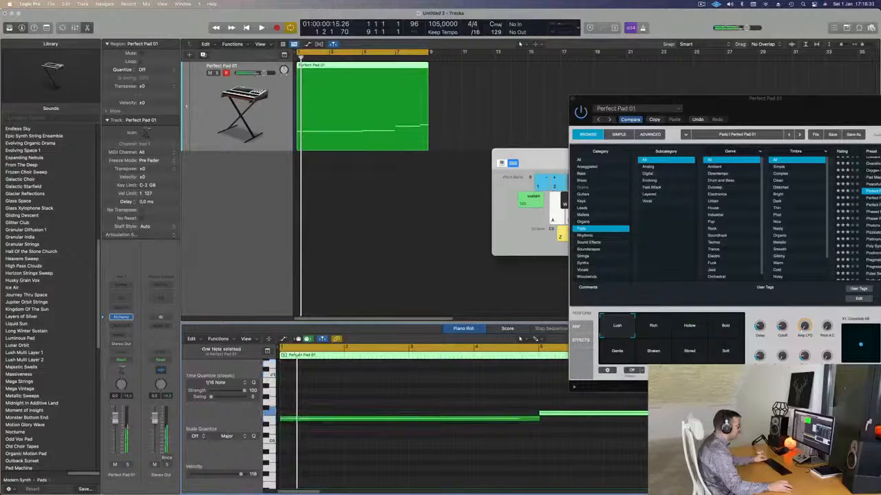
left_click(667, 414)
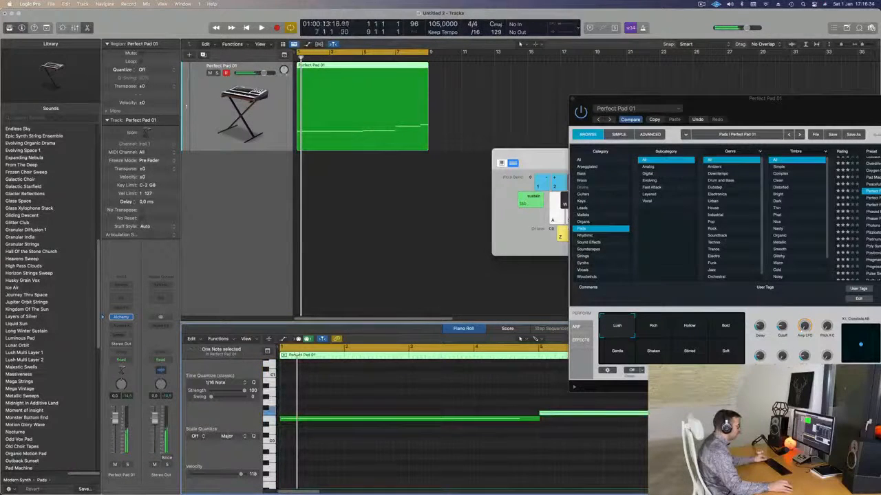
key("space")
left_click_drag(841, 100, 553, 454)
scroll(442, 233, "down", 2)
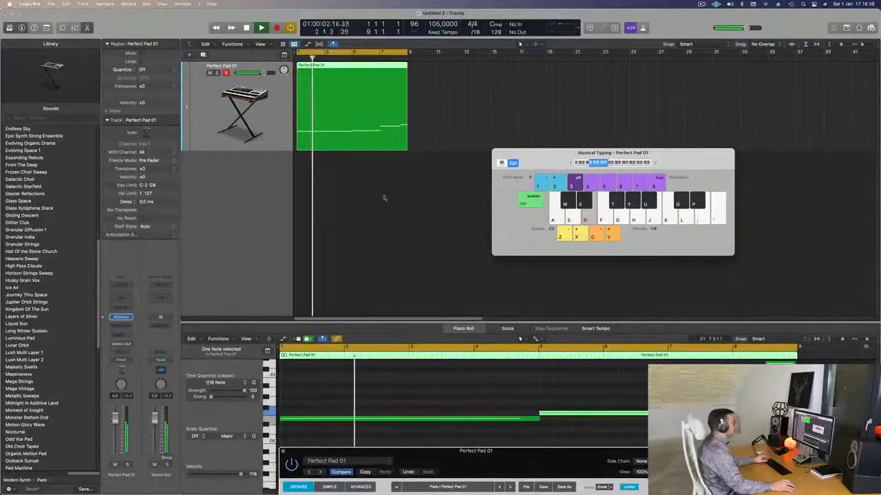
left_click_drag(515, 454, 274, 124)
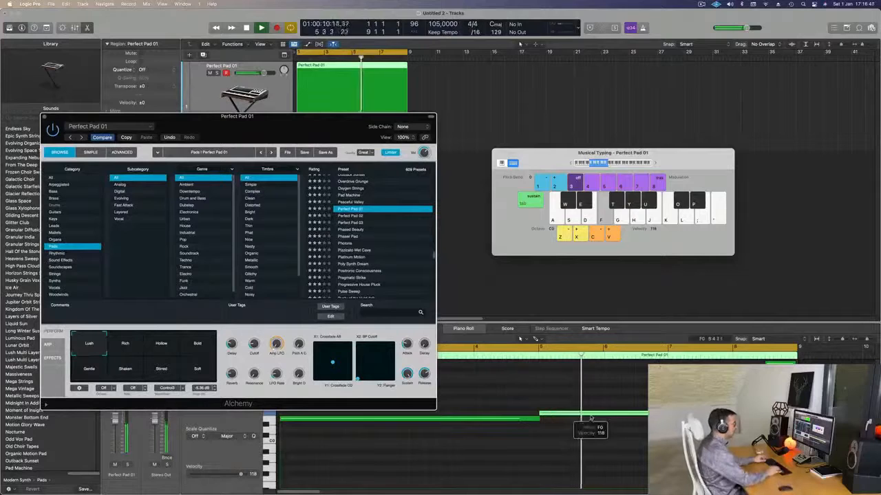
key("Up")
key("Up")
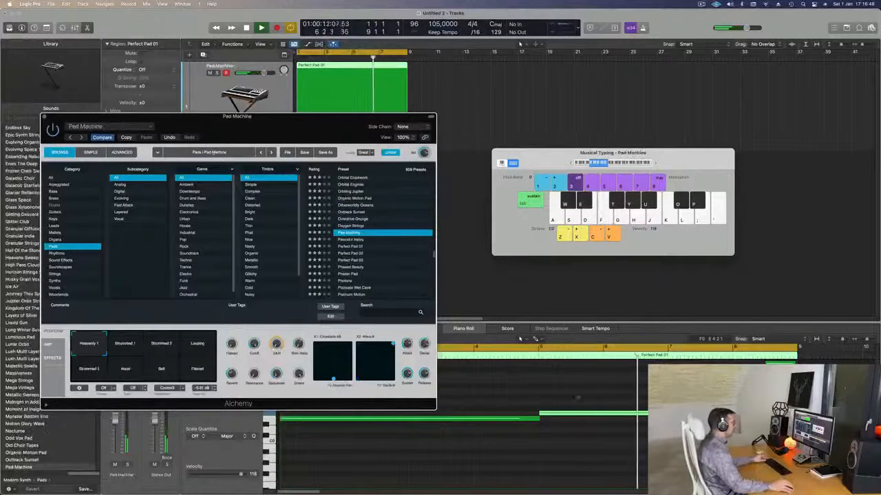
key("k")
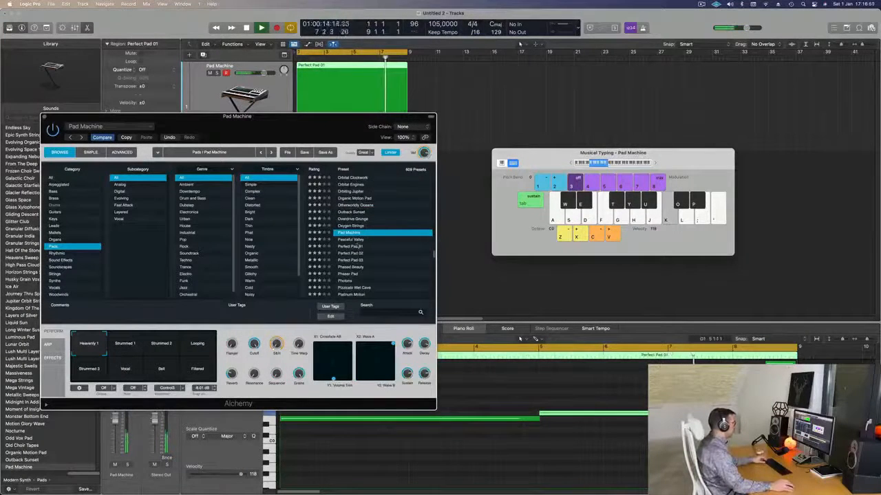
key("Down")
key("Down")
Step: Raise the bar 5 note by two semitones to G and listen to the changed line
left_click_drag(302, 129, 356, 119)
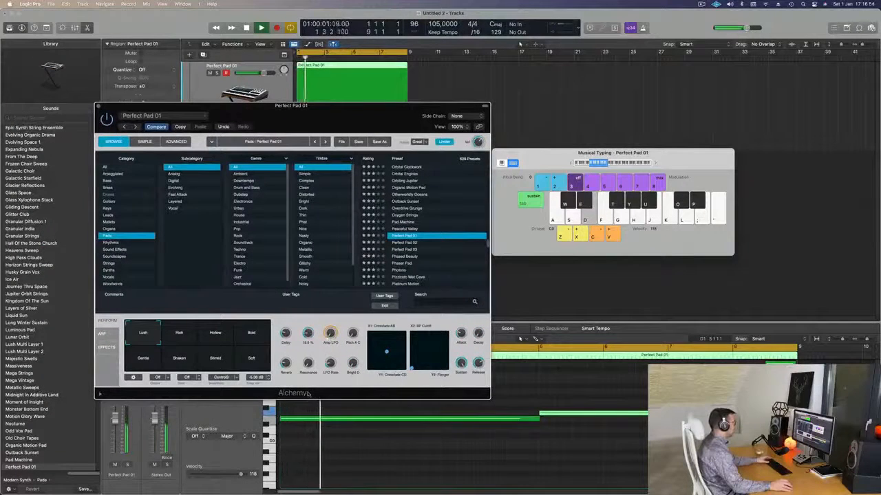
left_click_drag(356, 121, 200, 159)
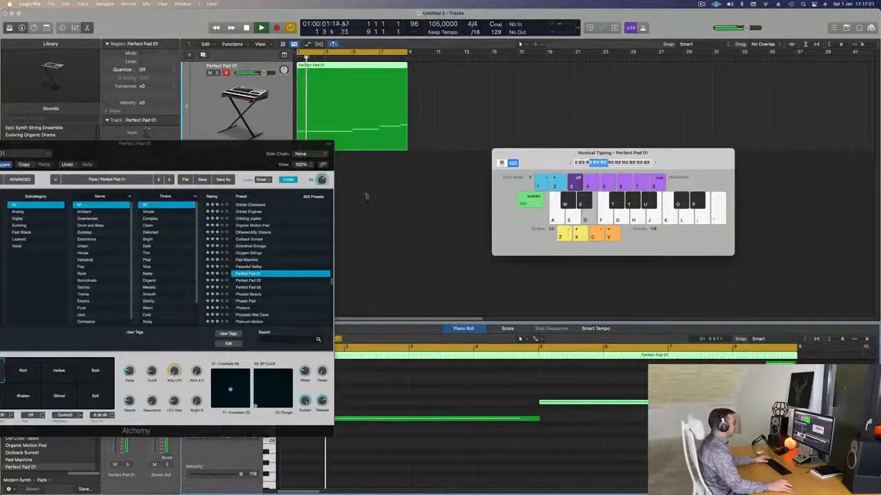
left_click_drag(239, 157, 396, 105)
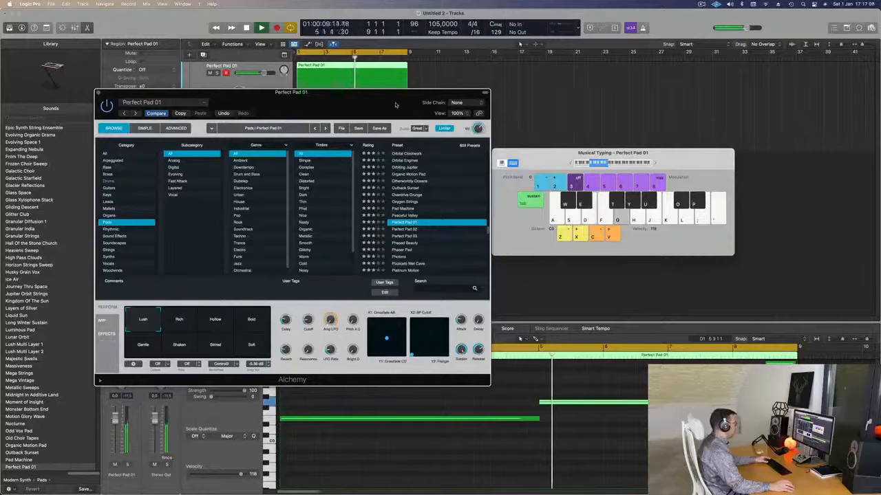
left_click_drag(396, 105, 432, 152)
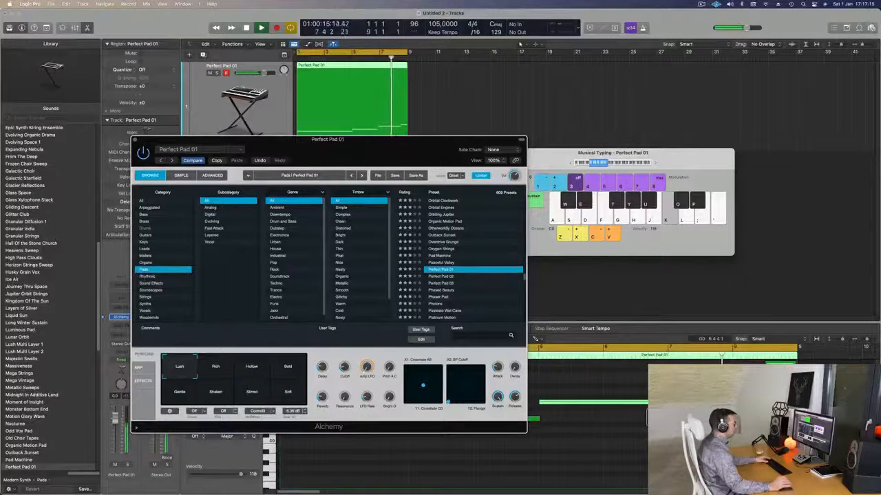
key("l")
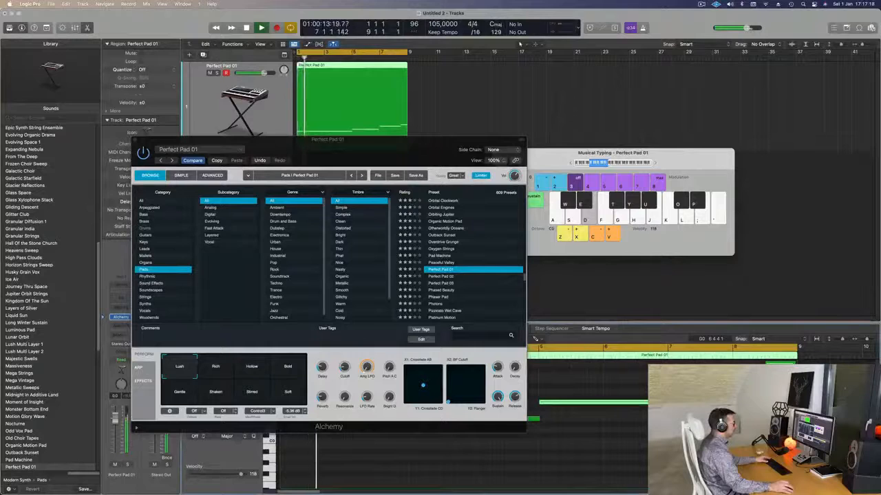
Step: Set Alchemy's Cutoff to 100 % and close the synth window
key("space")
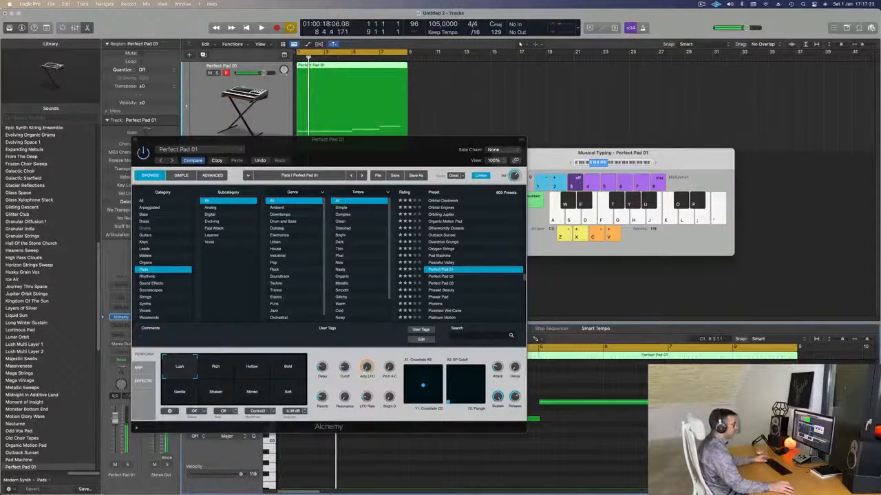
left_click_drag(393, 150, 563, 196)
key("space")
key("space")
key("space")
left_click_drag(483, 198, 404, 182)
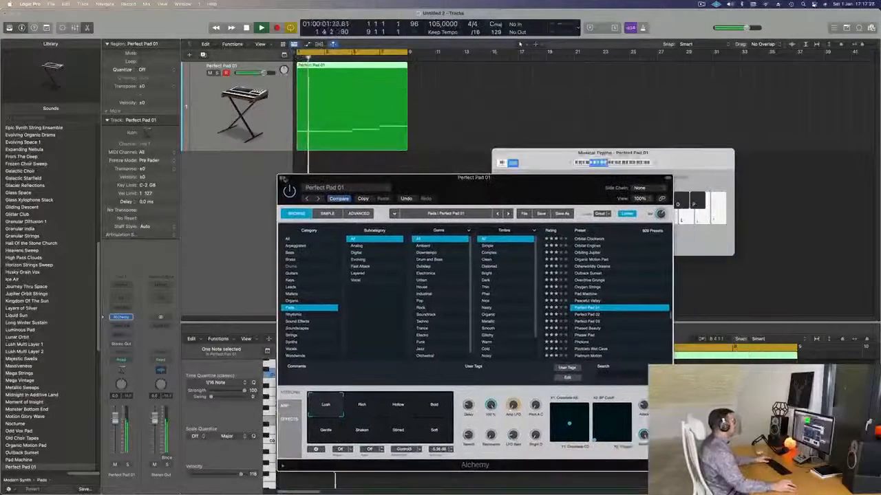
left_click(282, 179)
Step: Play the edited pad region back from the beginning
key("space")
key("space")
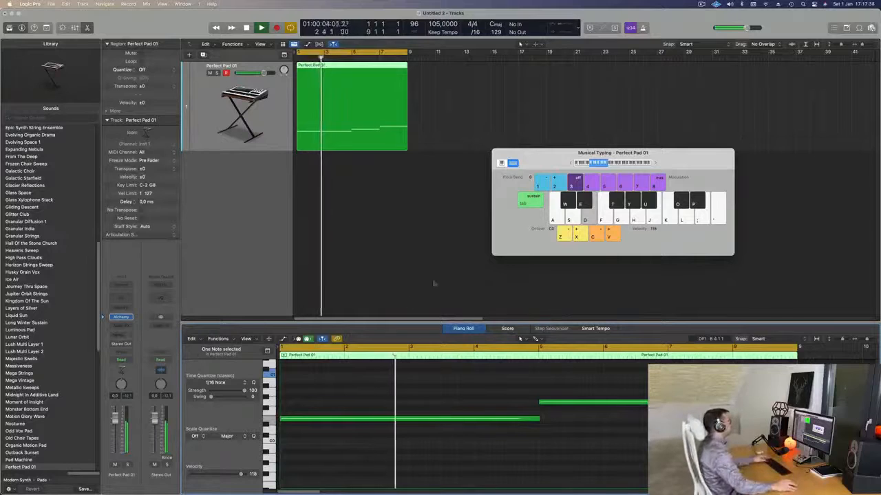
key("super+Left")
key("space")
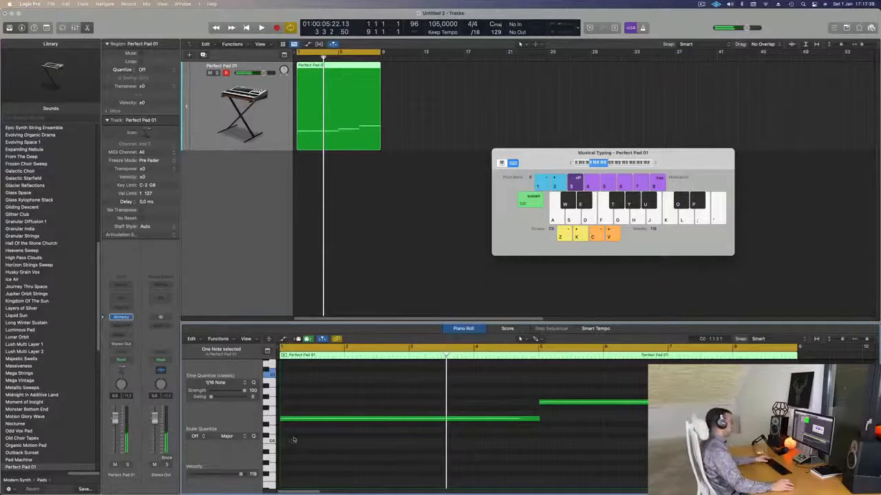
key("Return")
key("space")
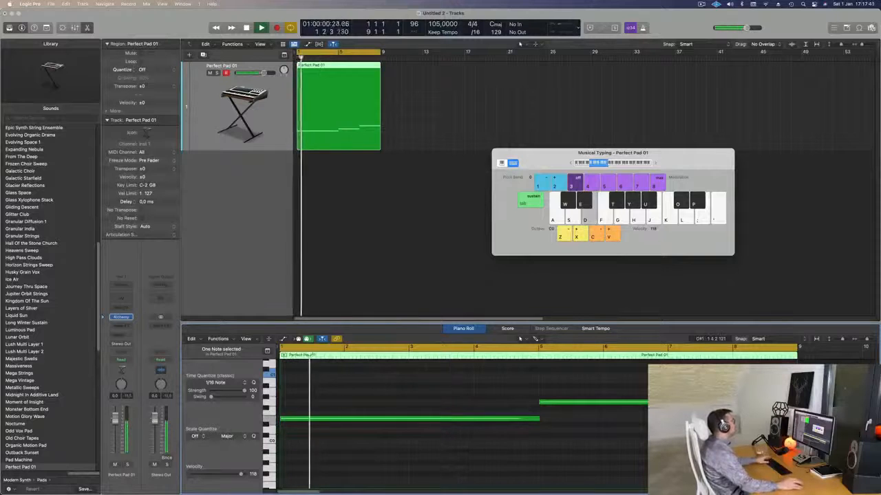
Step: Extend the cycle range to bar 33 and repeat the pad region three times to fill it
left_click_drag(381, 51, 636, 74)
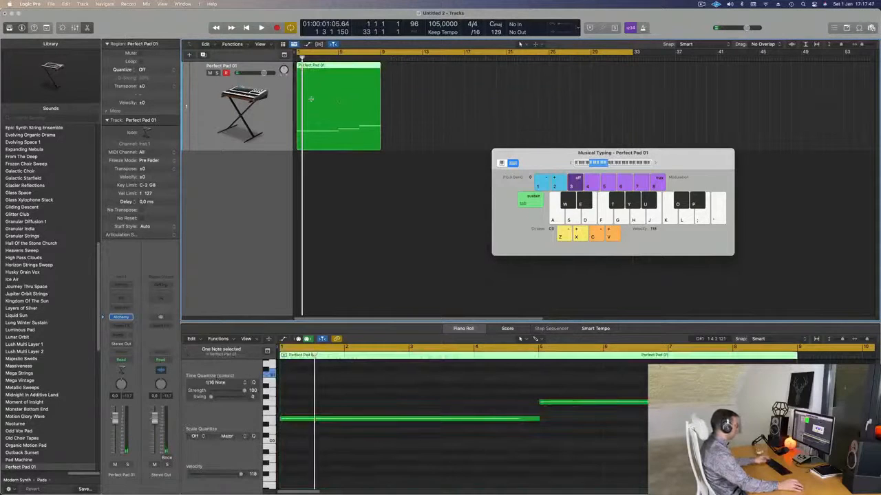
key("super+r")
key("super+r")
key("super+r")
Step: Select all four pad regions on the track and play them from the start
key("space")
left_click(201, 115)
key("Return")
key("space")
key("space")
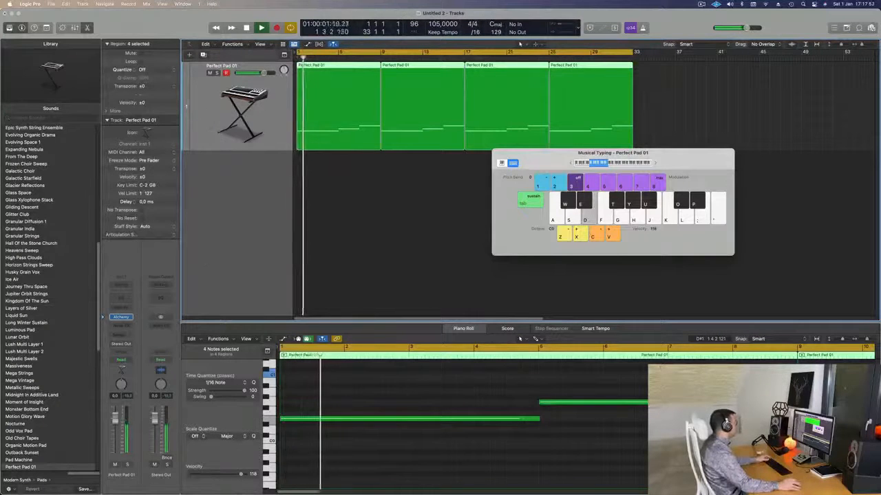
Step: Record a short Alchemy Cutoff movement with the pad channel's automation in Touch mode, and close the synth window
left_click(121, 317)
left_click_drag(511, 188, 581, 173)
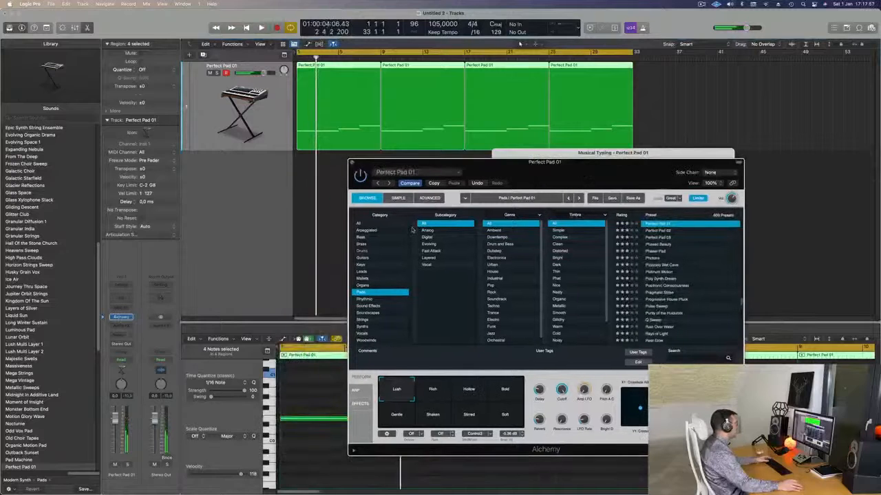
left_click(122, 360)
left_click(170, 370)
key("space")
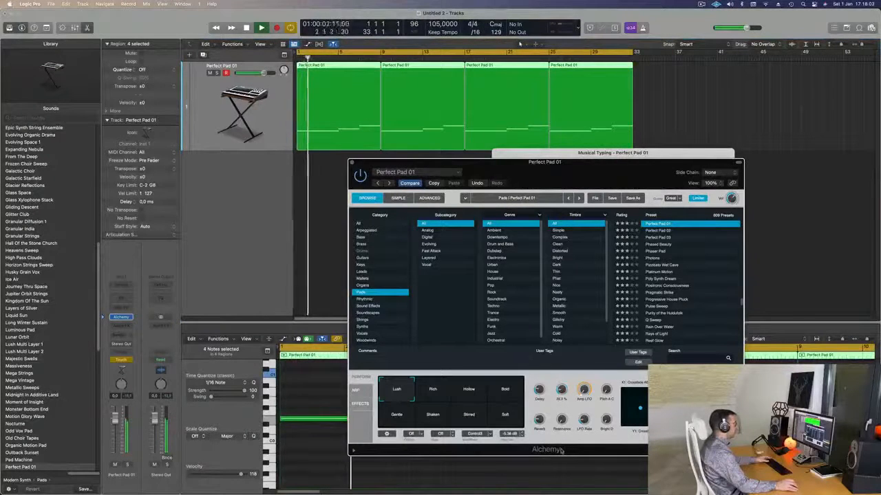
left_click(352, 162)
key("space")
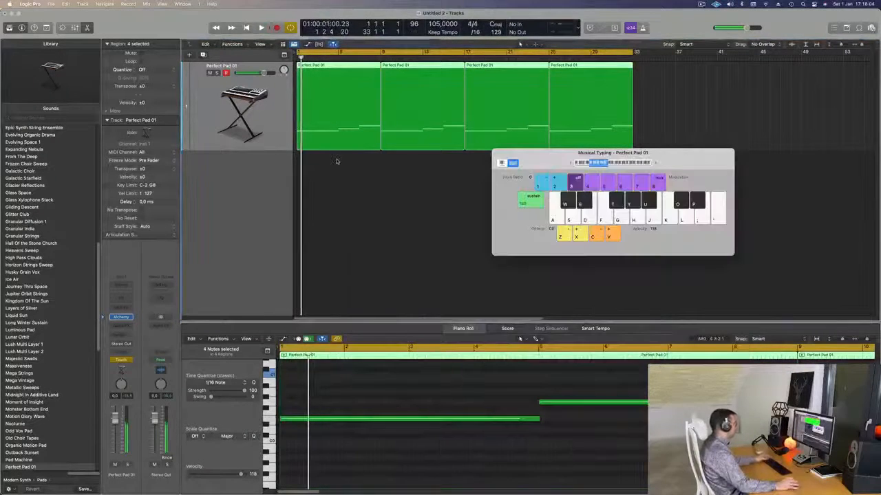
Step: Close the Musical Typing keyboard and show the automation lanes in the track area
key("a")
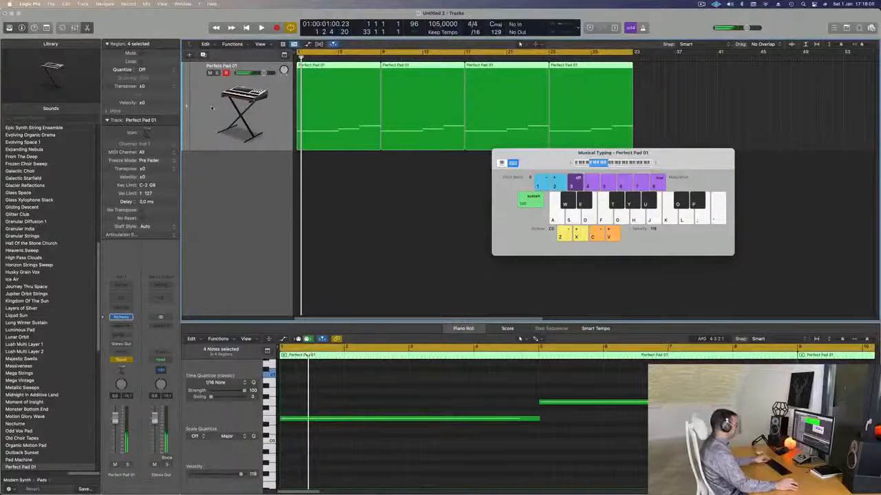
key("super+k")
key("a")
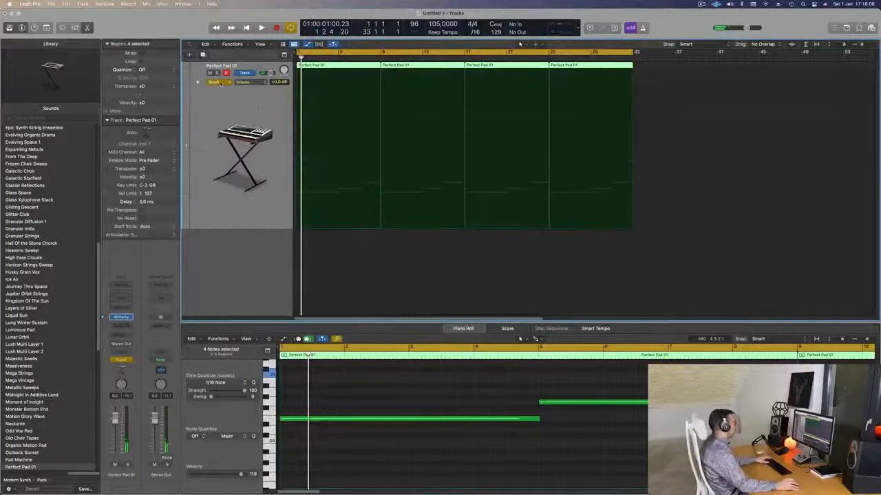
Step: Set the pad track's automation mode to Read and display the Alchemy Cutoff parameter
left_click(220, 82)
left_click(286, 108)
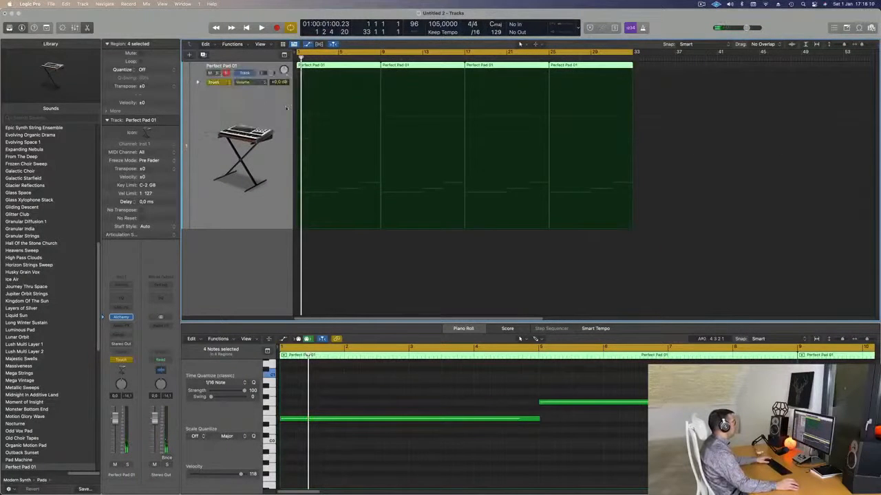
left_click(252, 82)
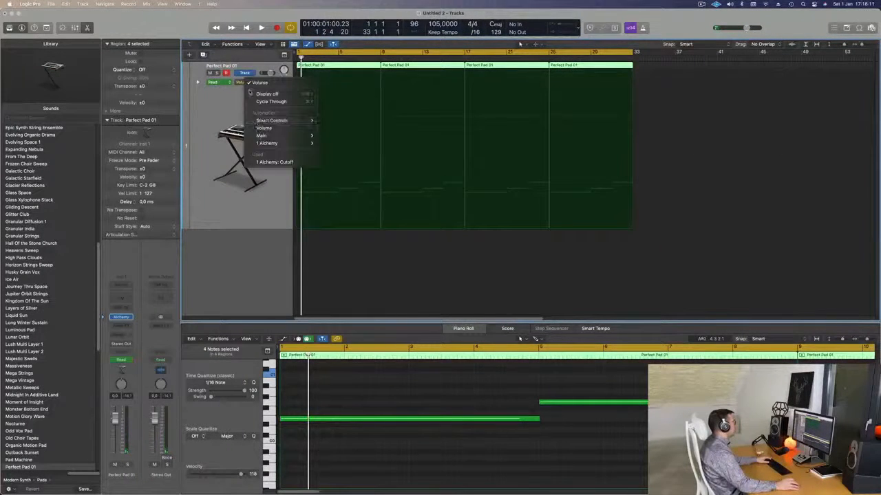
left_click(268, 161)
Step: Clear the recorded Cutoff movement and lower the automation point at bar 1 to about 33 %
left_click_drag(311, 70, 298, 71)
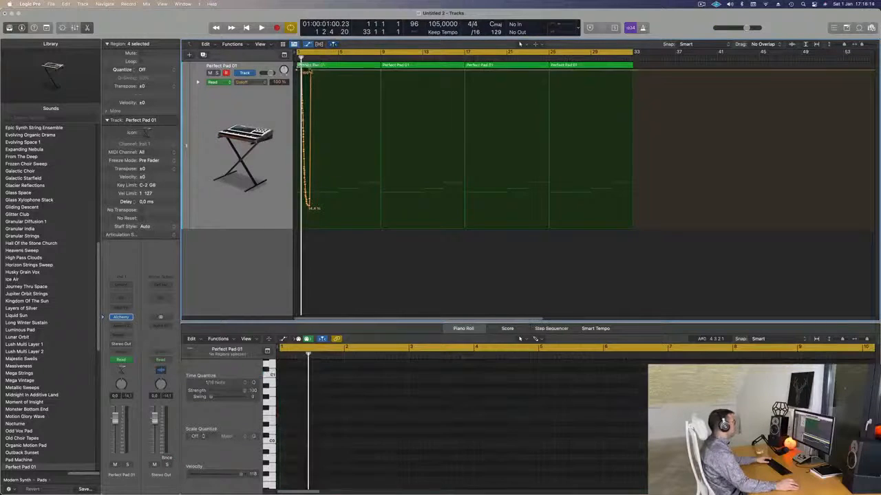
key("space")
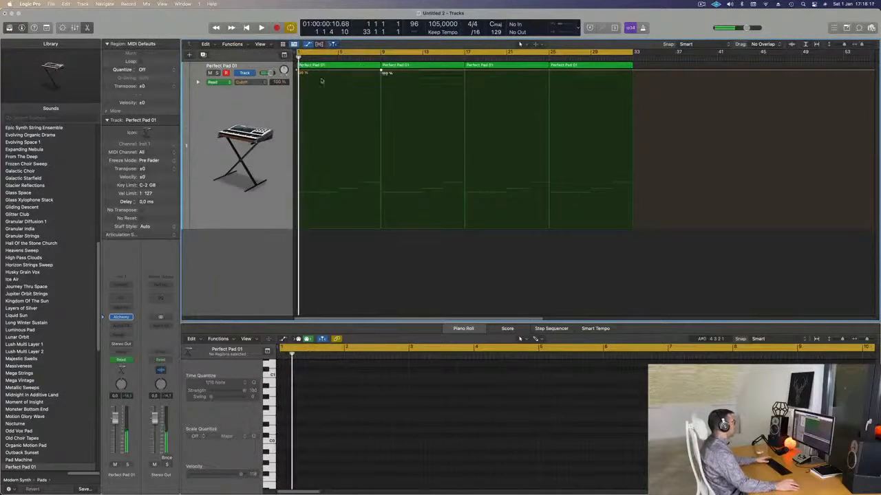
left_click_drag(298, 70, 297, 175)
key("space")
Step: Shape the Cutoff automation to about 14 % at bar 9 and about 34.5 % at bar 17, and play it back
left_click_drag(381, 71, 382, 207)
left_click_drag(465, 210, 465, 172)
key("space")
left_click(216, 62)
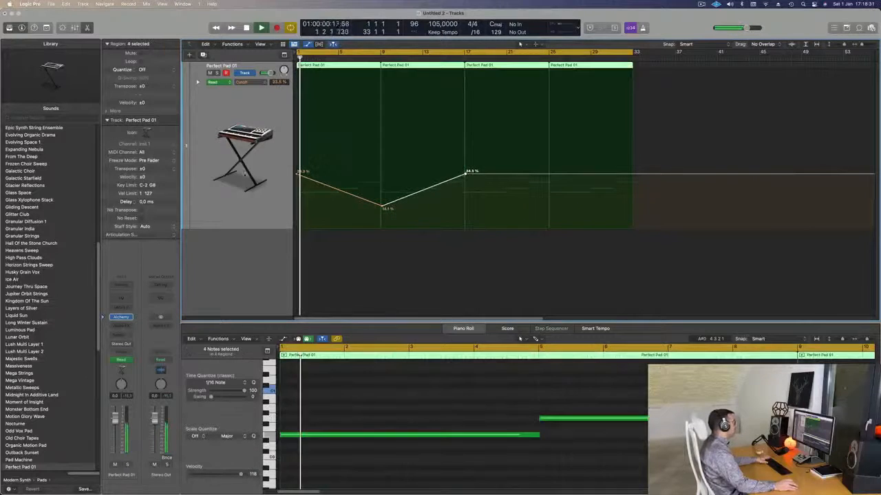
Step: Add a second instrument track with the pad track's settings and open its Alchemy synth
key("alt+super+s")
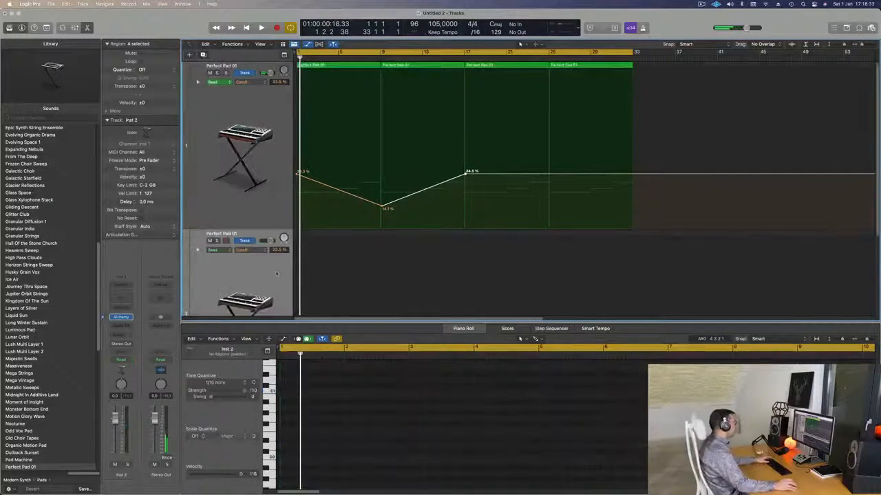
left_click(121, 317)
left_click_drag(534, 104, 544, 229)
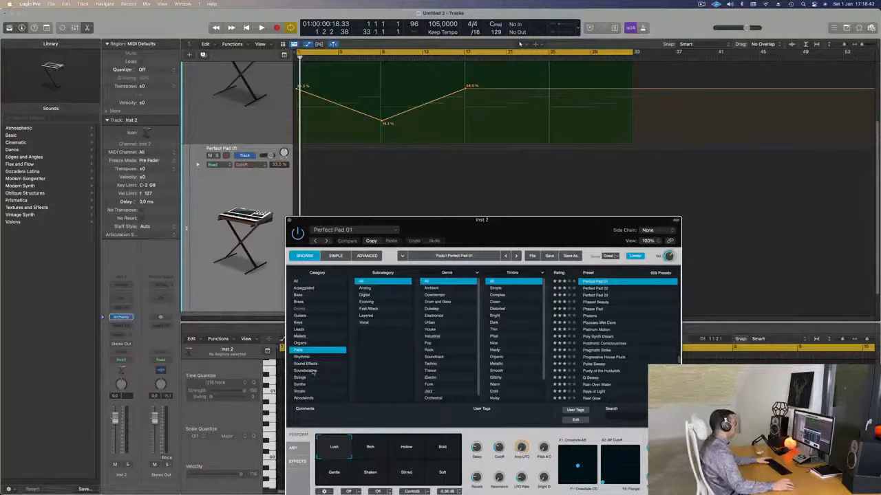
Step: Load the Ancient Alien Pilot preset from Alchemy's Soundscapes category on the second track
left_click(310, 371)
left_click_drag(494, 232, 471, 184)
scroll(619, 269, "down", 10)
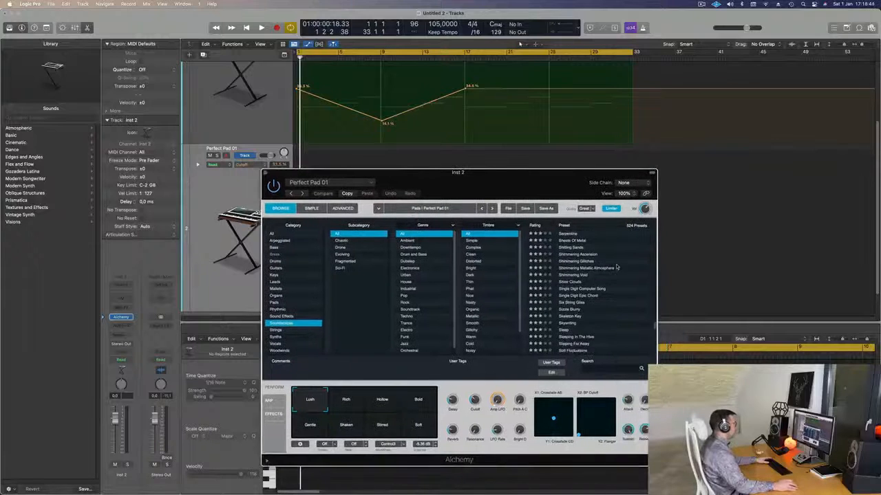
scroll(619, 269, "up", 20)
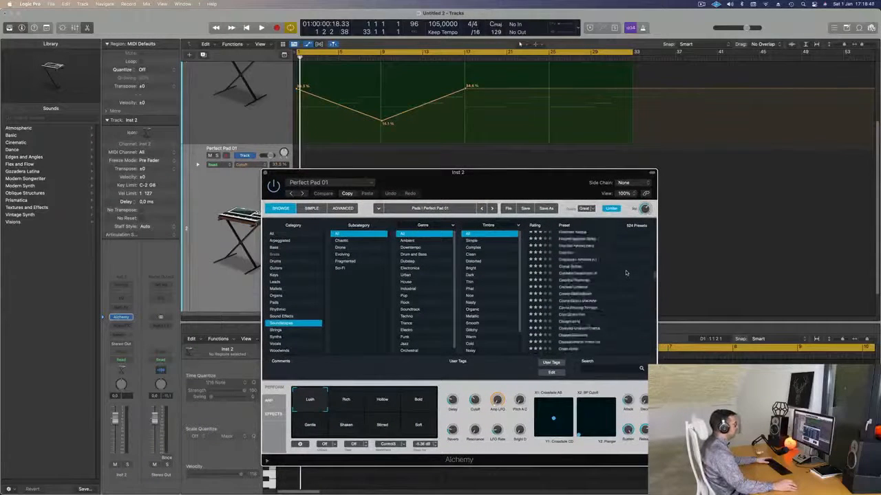
scroll(626, 273, "down", 2)
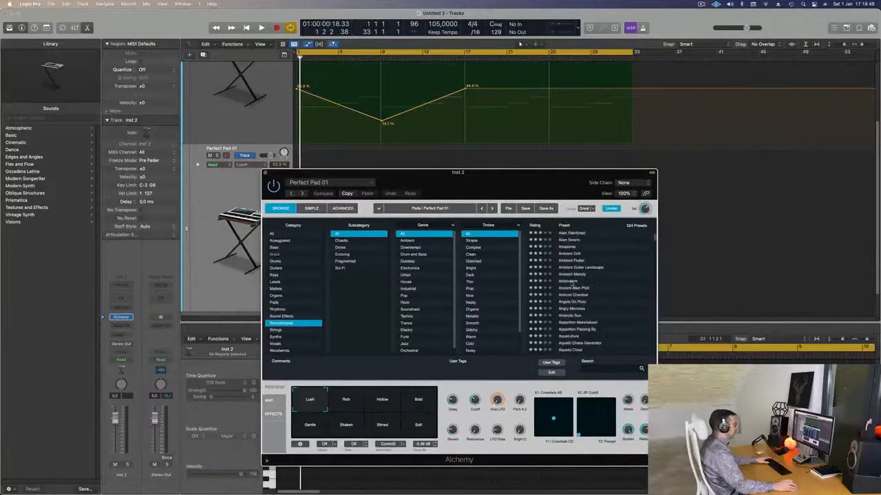
left_click(566, 288)
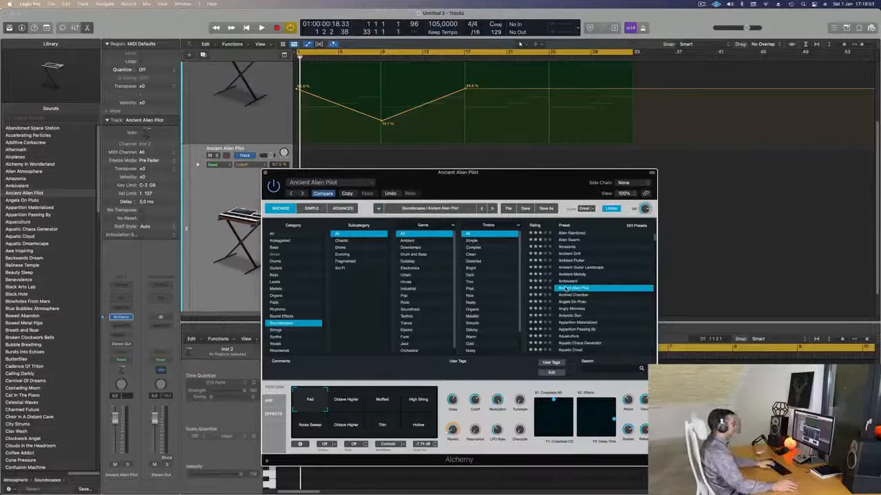
left_click_drag(503, 180, 536, 176)
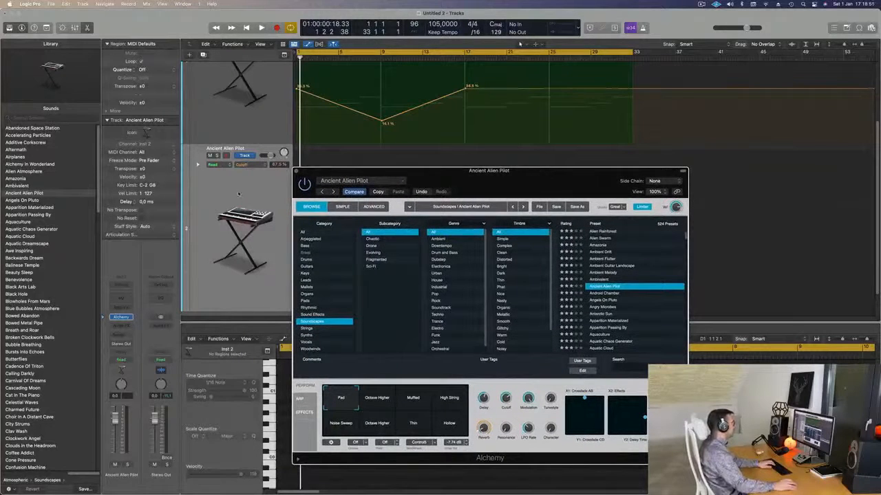
Step: Open Musical Typing and arrange it beside the Alchemy window without covering its browser
key("super+k")
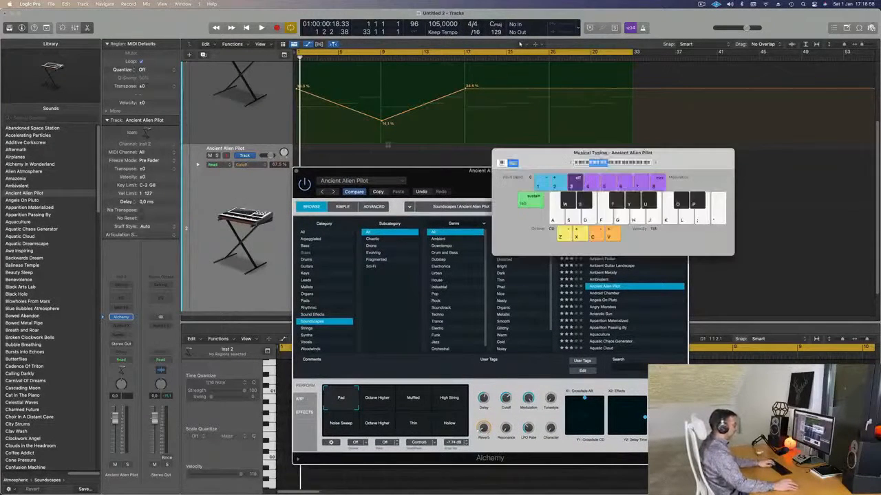
left_click_drag(637, 169, 716, 109)
left_click_drag(413, 171, 389, 142)
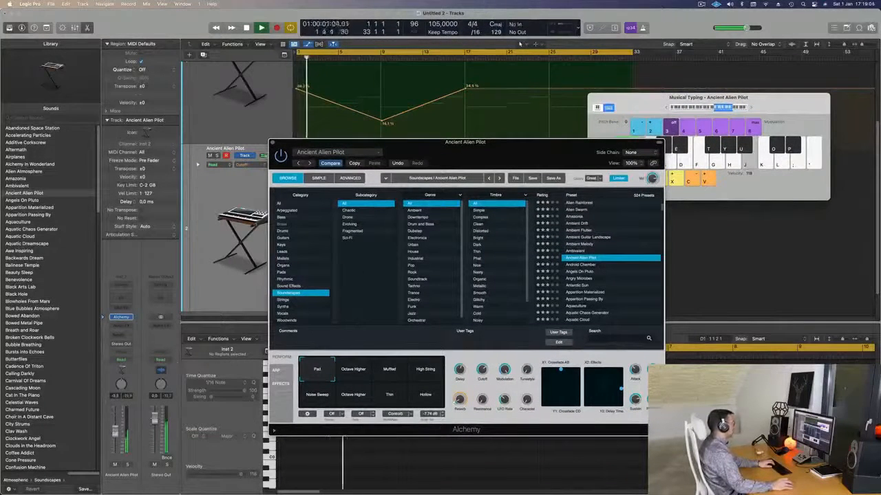
Step: Audition the Octave Higher variation, choose Muffled, and set the soundscape track's volume to about -10.6 dB
left_click(352, 371)
left_click(393, 373)
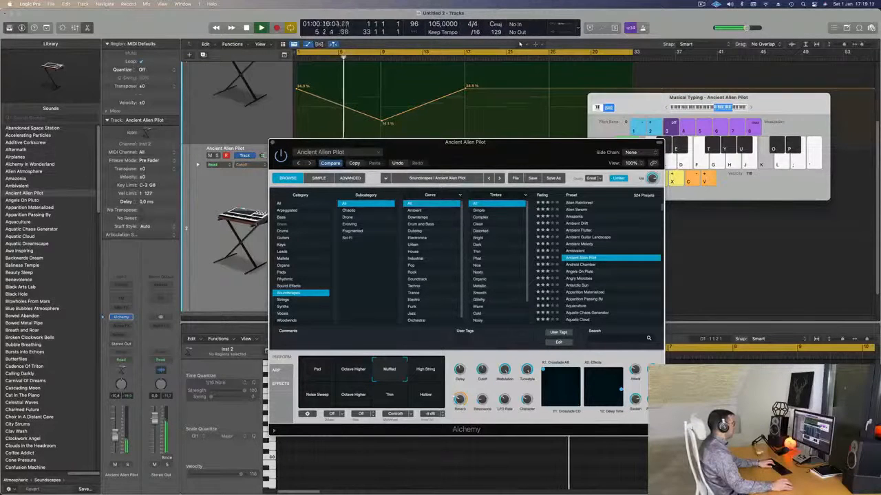
left_click(116, 433)
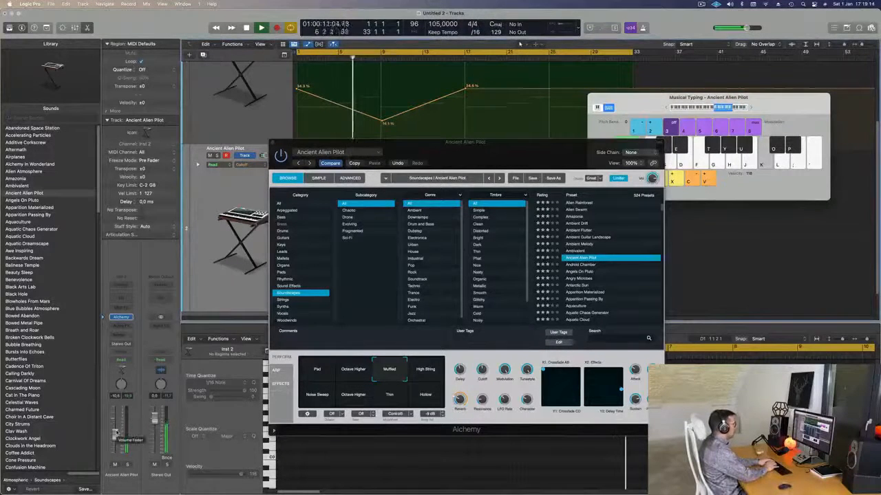
Step: Rehearse high notes with Musical Typing over the pad to find a fitting one, and stop playback
key("l")
key("semicolon")
key("j")
key("k")
key("k")
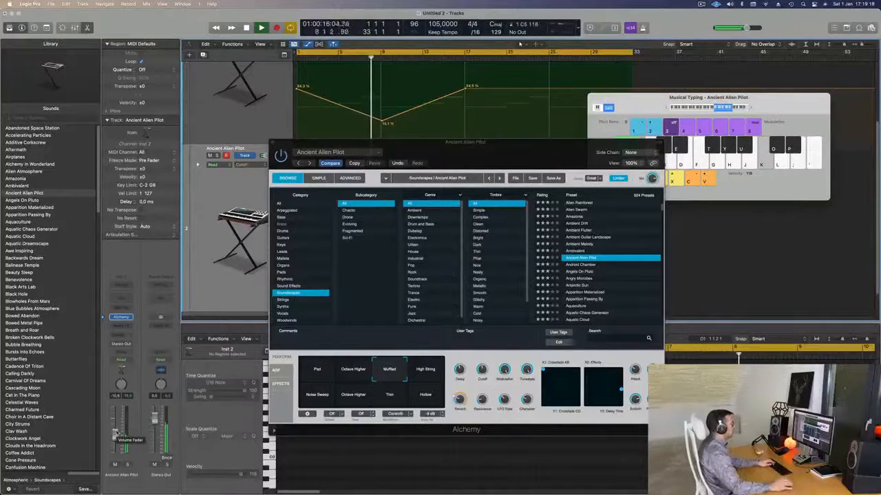
key("space")
key("k")
key("k")
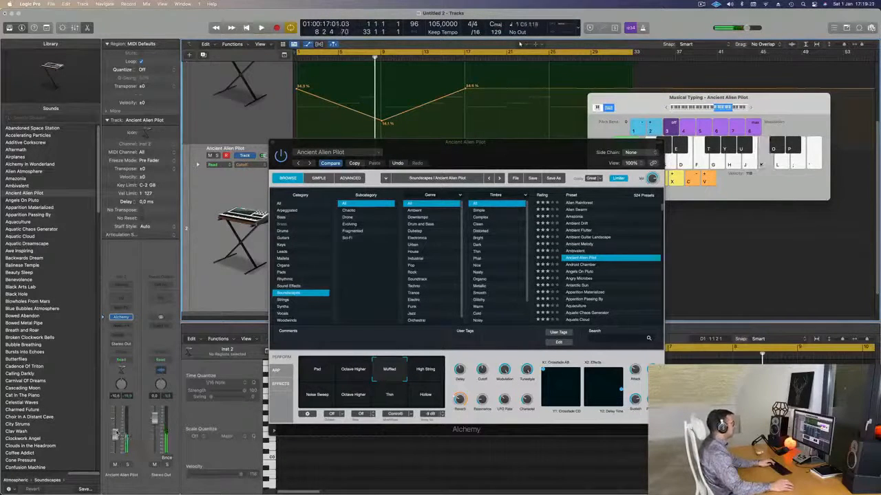
Step: Record one sustained note on the soundscape track from bar 1 to about bar 9
key("r")
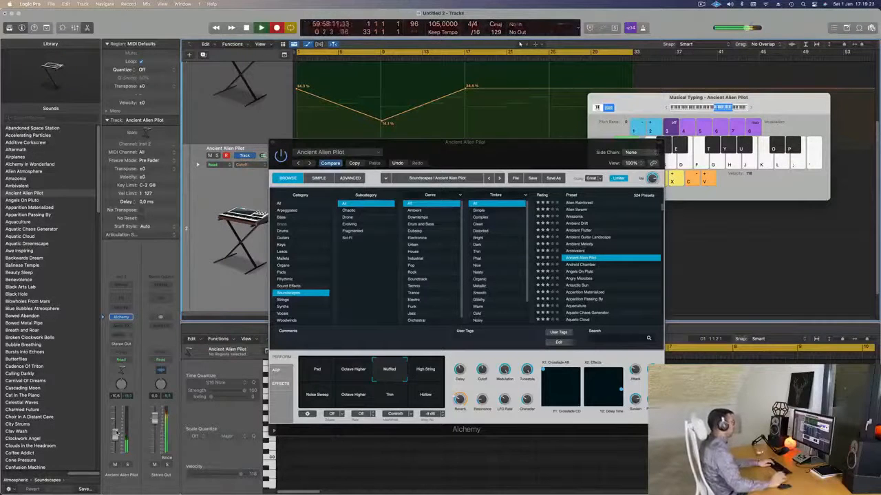
left_click_drag(479, 150, 584, 193)
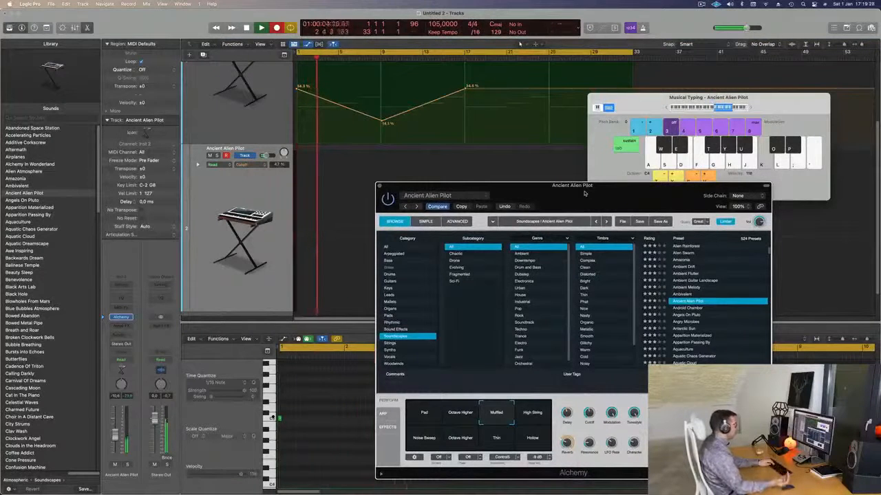
left_click_drag(550, 200, 550, 236)
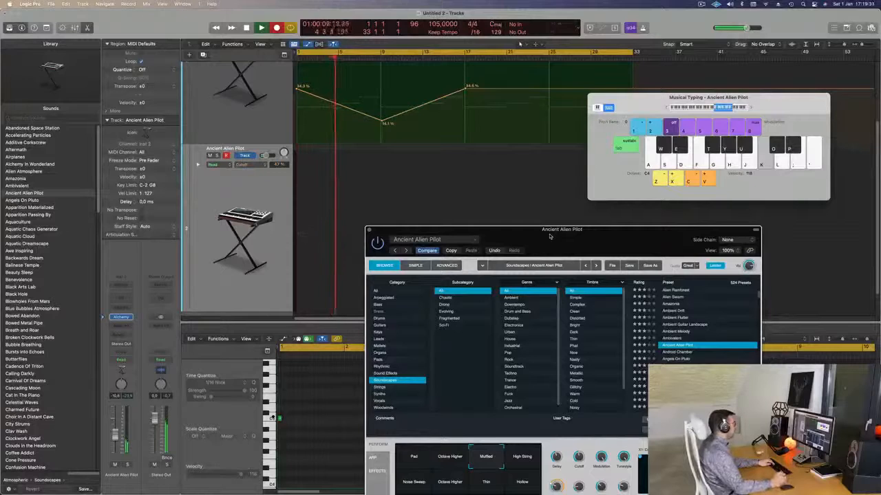
left_click_drag(550, 236, 540, 217)
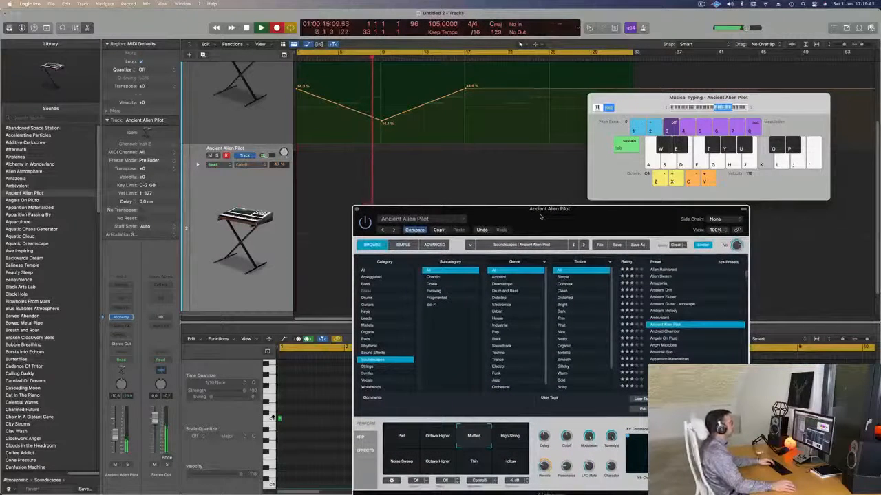
key("space")
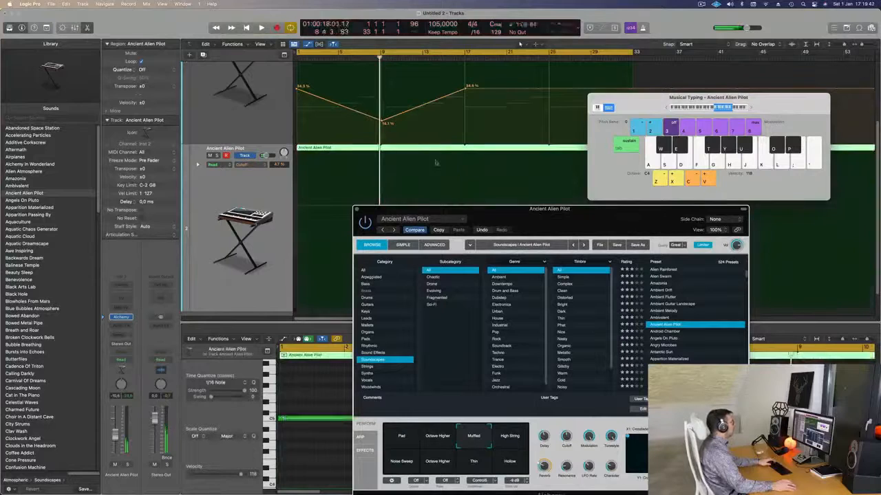
Step: Divide the recorded soundscape region at bar 9 and delete the part after it
left_click_drag(652, 103, 656, 102)
scroll(490, 164, "down", 4)
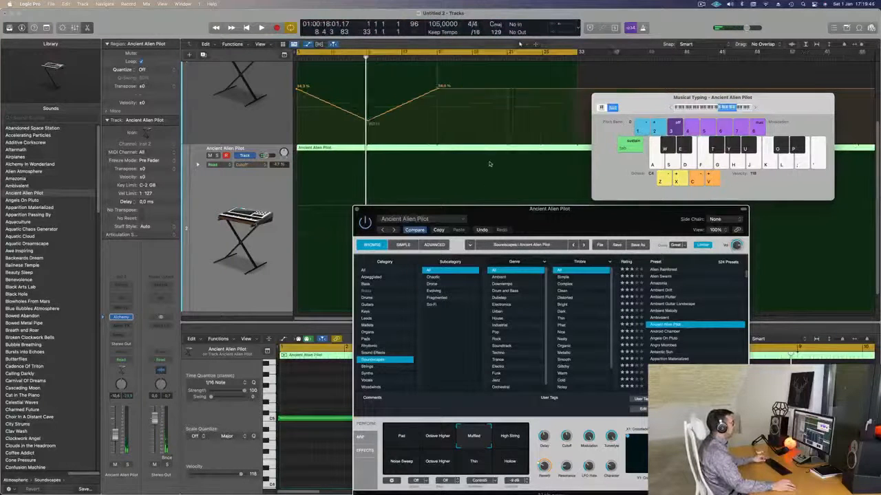
double_click(338, 150, "super")
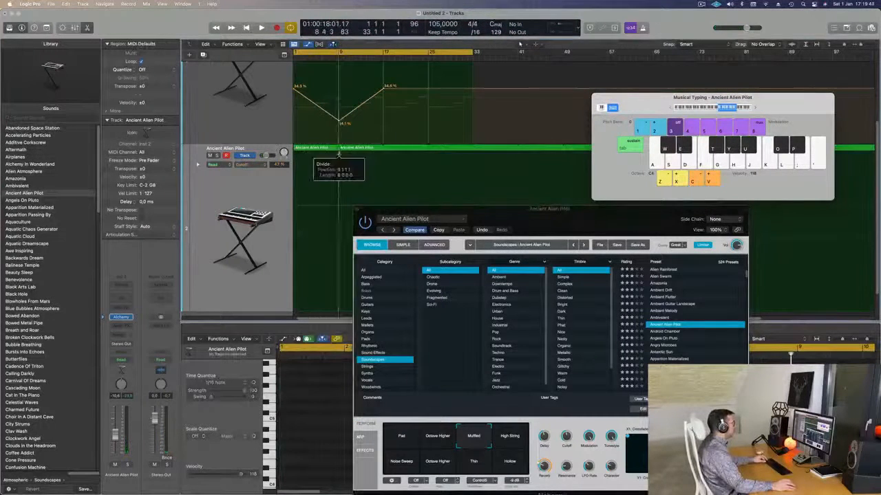
left_click(353, 148)
key("Delete")
Step: Select the trimmed region's sustained note in the Piano Roll and play the region briefly
left_click(317, 149)
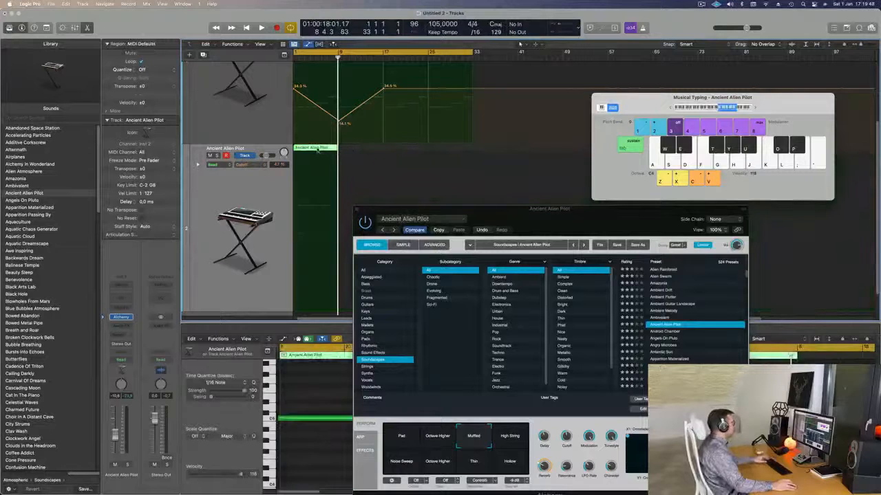
left_click_drag(407, 208, 570, 148)
scroll(401, 400, "down", 5)
left_click_drag(325, 386, 353, 472)
key("space")
key("space")
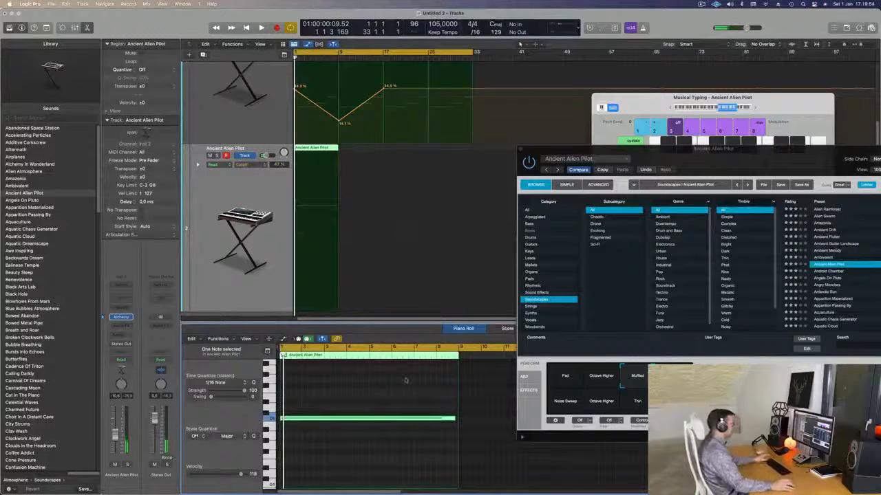
left_click_drag(454, 417, 454, 419)
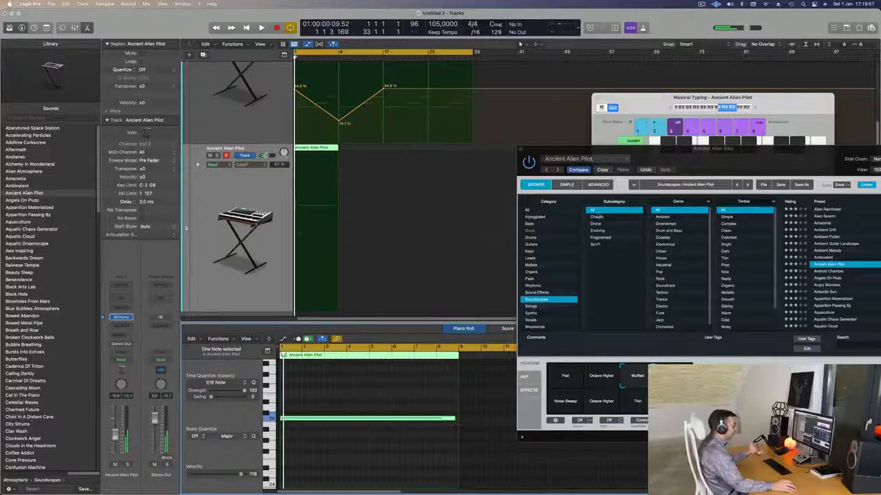
Step: Rearrange the floating windows and audition the Octave Higher, High String and Muffled variations against the recorded note
left_click(730, 141)
left_click_drag(782, 102, 728, 46)
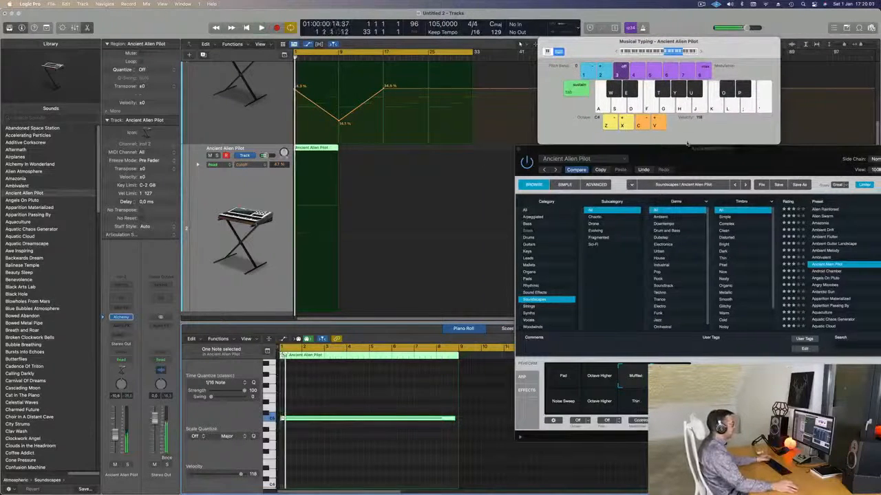
left_click_drag(714, 150, 587, 105)
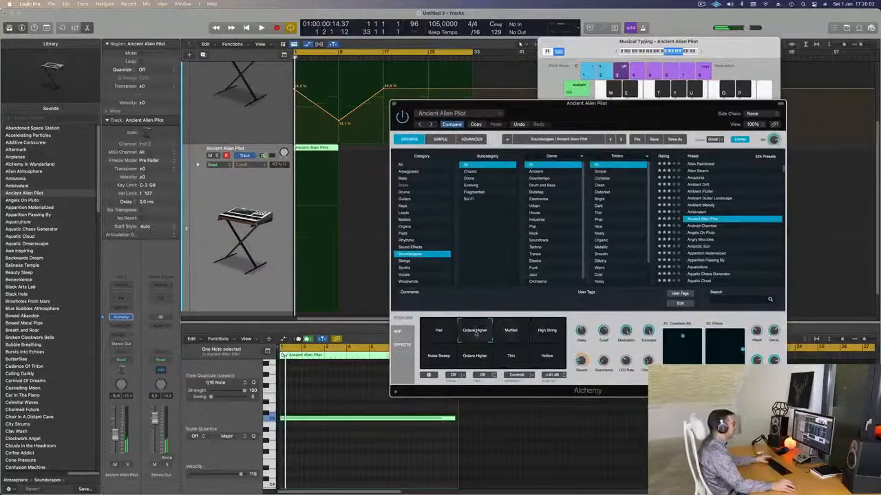
key("space")
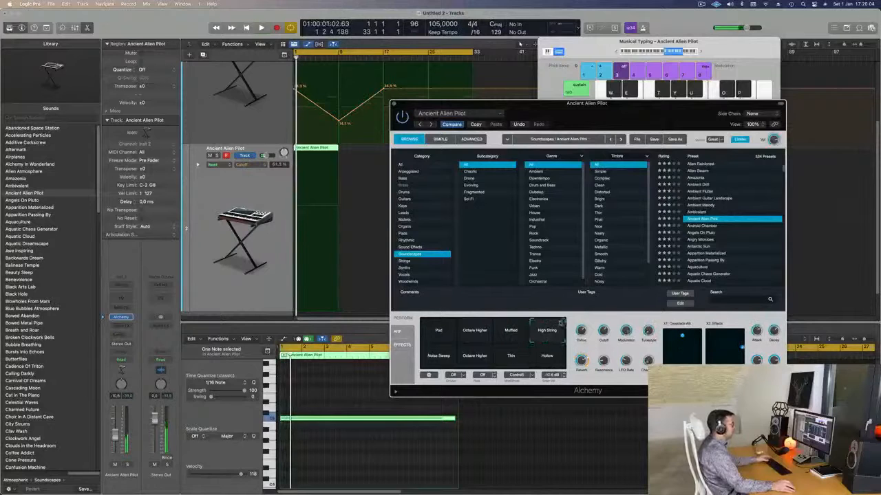
key("space")
key("space")
key("space")
left_click(301, 422)
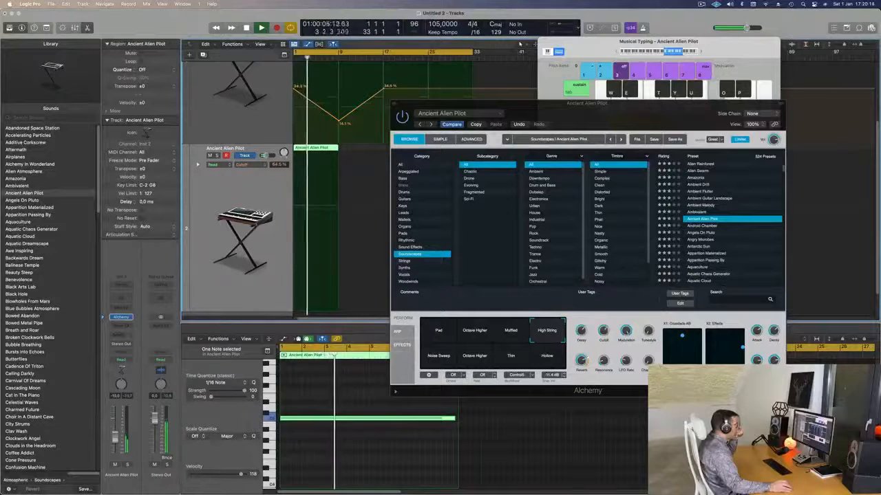
left_click(511, 330)
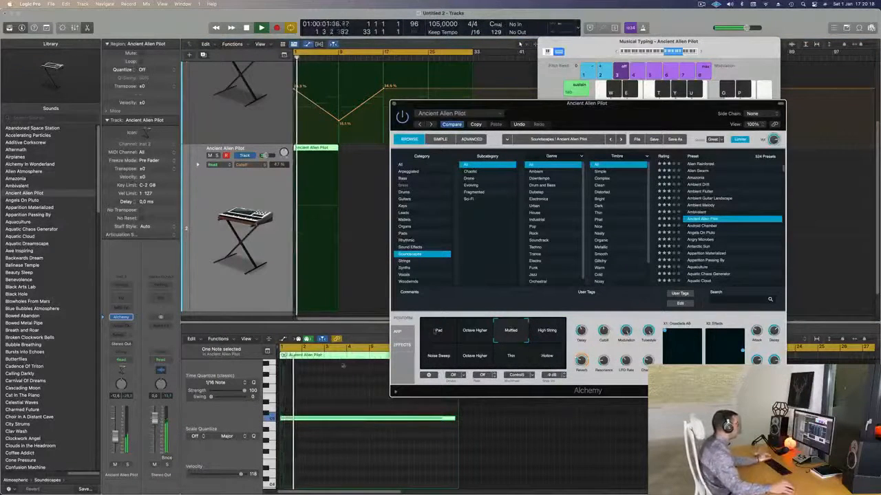
Step: Try the sustained note one octave lower during playback, then return it to its original octave
left_click(339, 437)
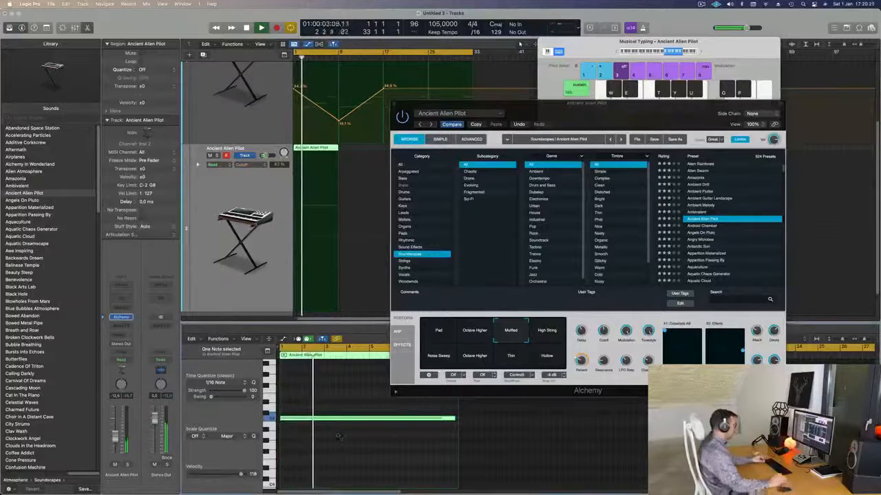
key("alt+shift+Down")
key("Return")
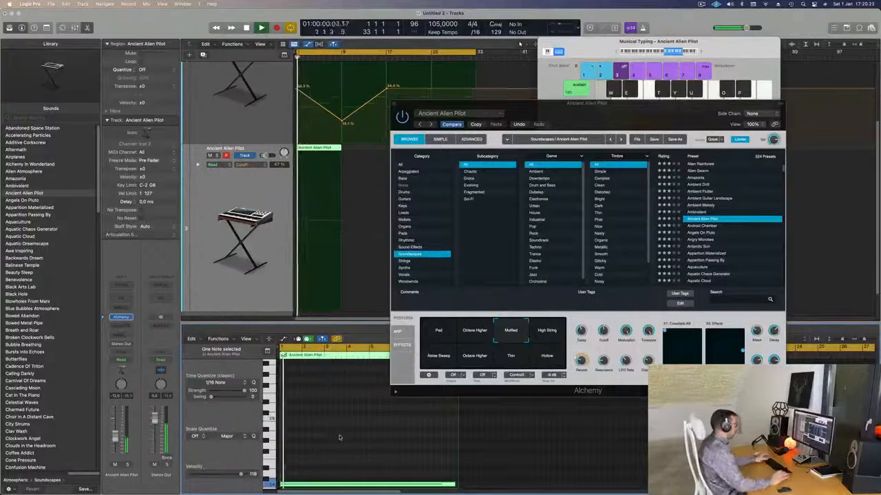
left_click_drag(657, 114, 563, 89)
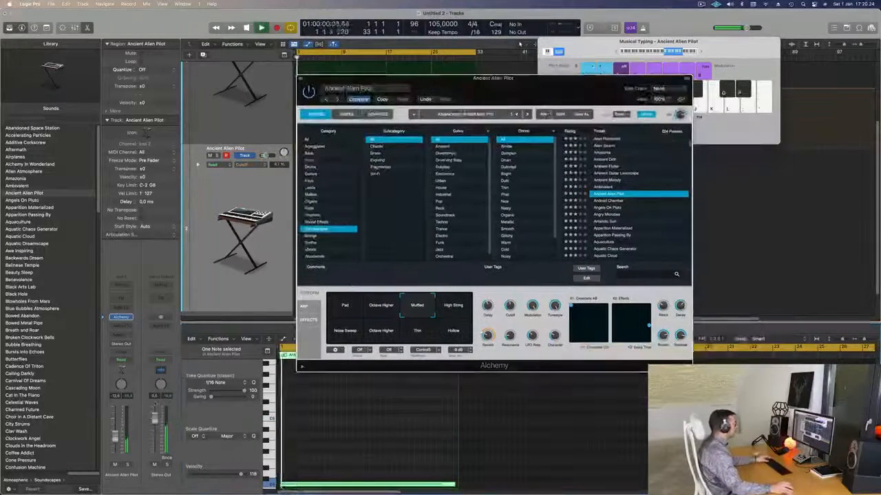
key("alt+shift+Up")
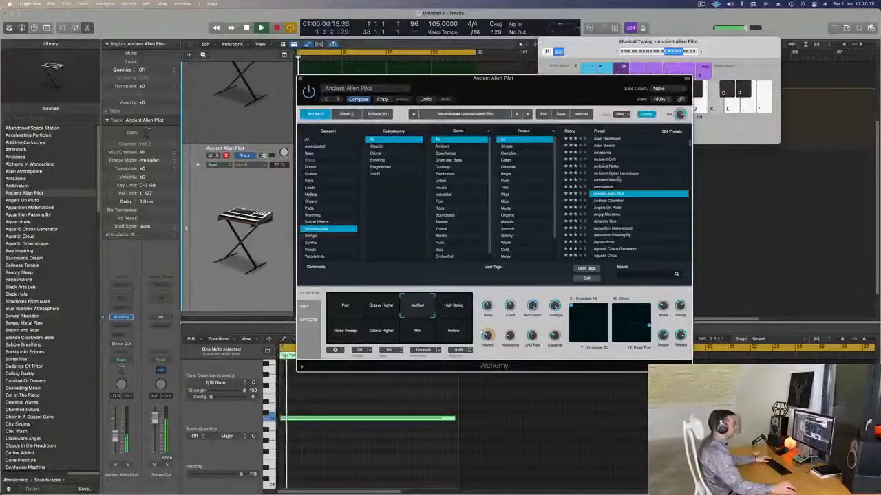
Step: Audition the High String, Hollow, Noise Sweep, Octave Higher and Thin variations of Ancient Alien Pilot
left_click(446, 304)
left_click(455, 336)
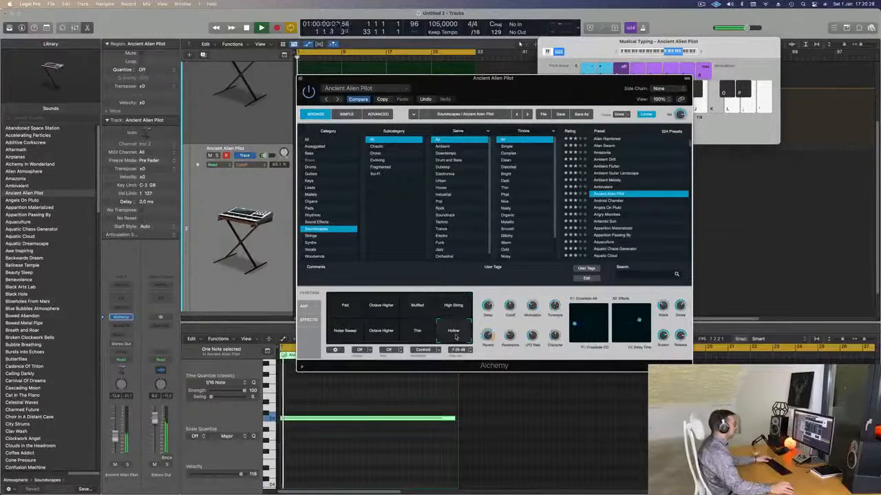
left_click(355, 335)
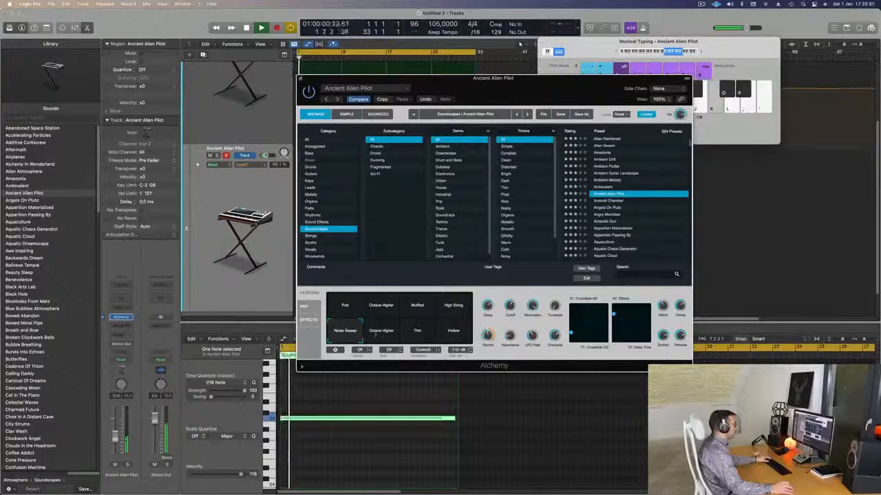
left_click(384, 334)
left_click(418, 333)
left_click(452, 334)
key("space")
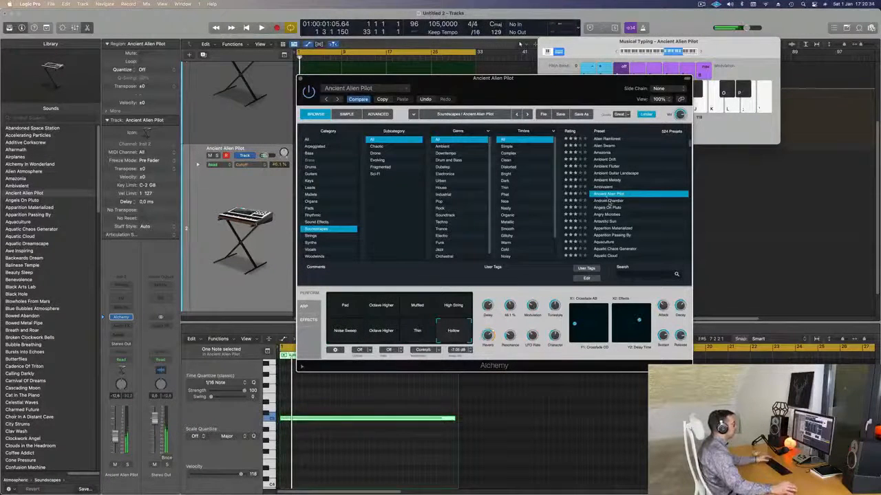
Step: Load the Android Chamber soundscape preset on the second track and play it with the pad
left_click(608, 202)
left_click_drag(559, 94, 684, 118)
key("space")
Step: Repeat the eight-bar soundscape region three times so it spans the pad part up to bar 33
left_click(355, 150)
left_click(317, 149)
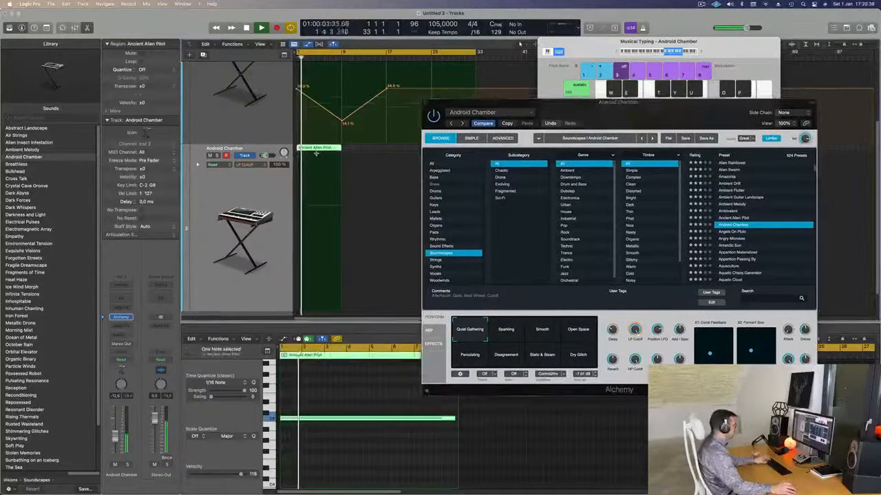
key("super+r")
key("super+r")
key("super+r")
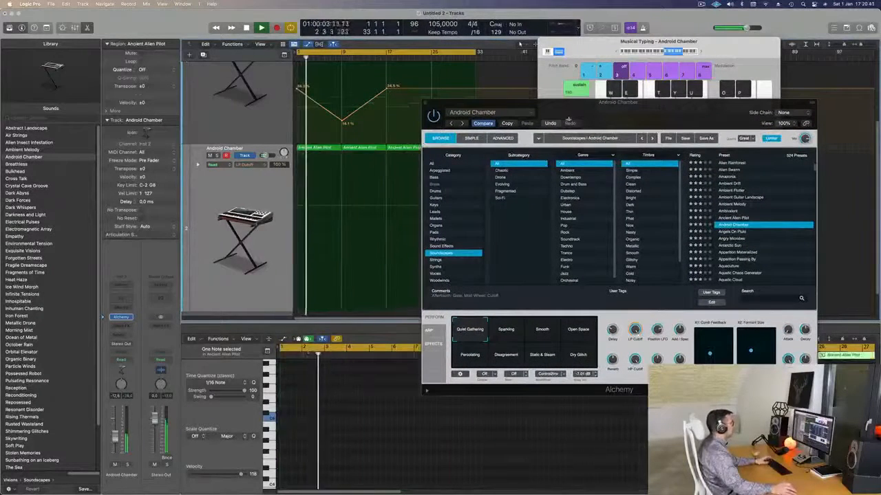
Step: Audition the Open Space, Percolating and Disagreement variations of Android Chamber during playback and settle on Static & Steam
left_click_drag(583, 115, 565, 92)
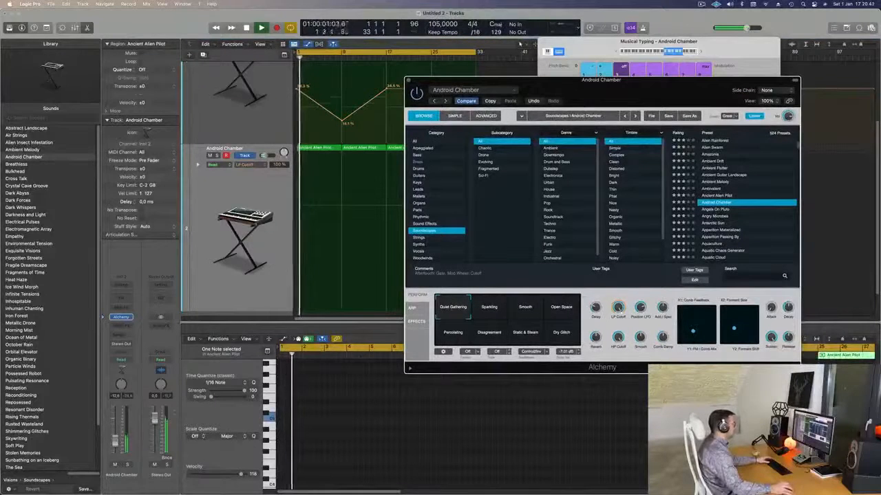
key("space")
left_click_drag(668, 94, 583, 65)
left_click(483, 284)
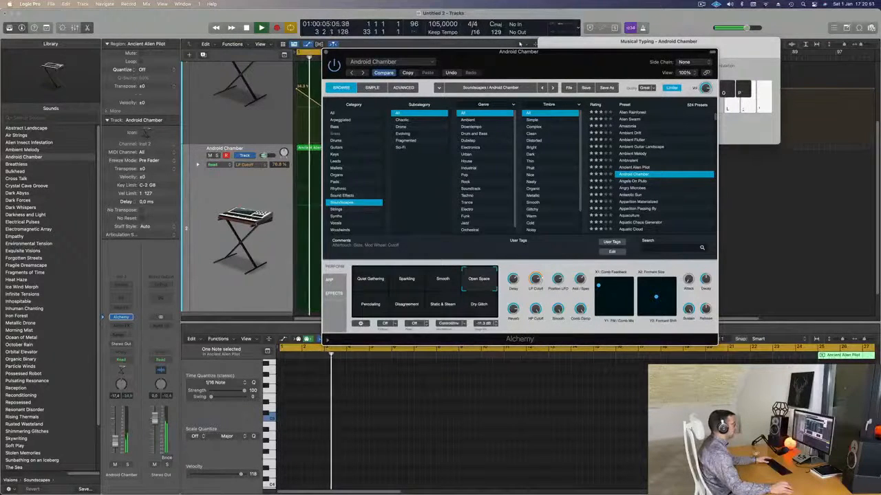
left_click(373, 308)
left_click(408, 309)
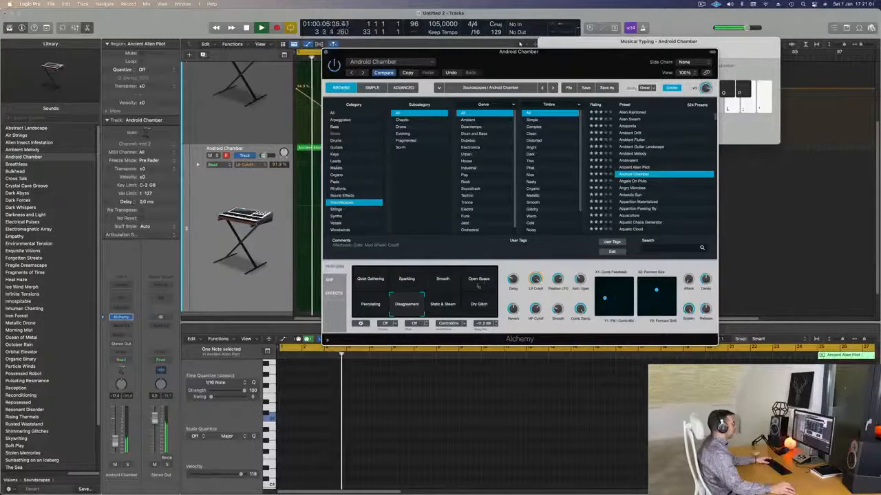
left_click(436, 309)
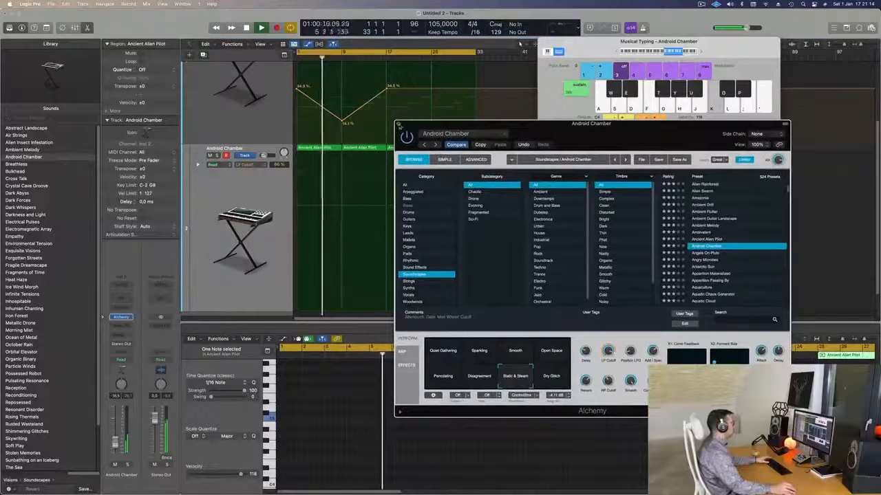
Step: Close the synth window and lower the Android Chamber track's volume to -20.0 dB while replaying the opening
left_click(399, 125)
key("space")
key("space")
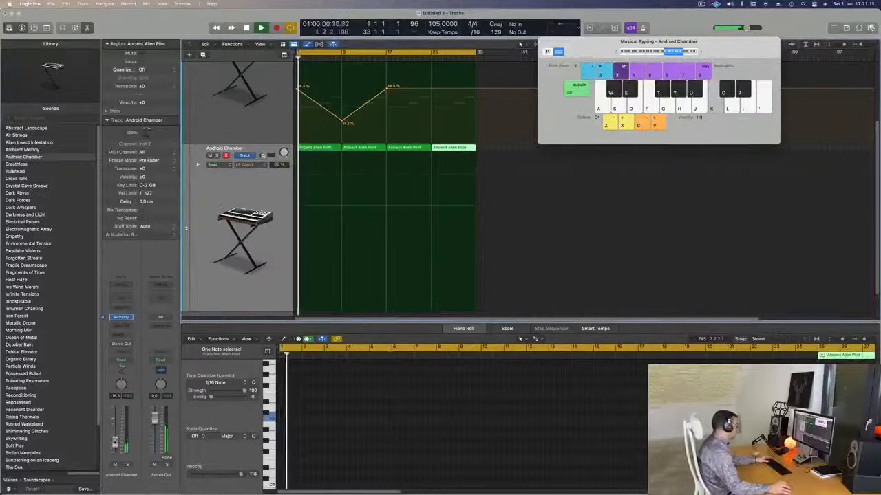
key("space")
key("space")
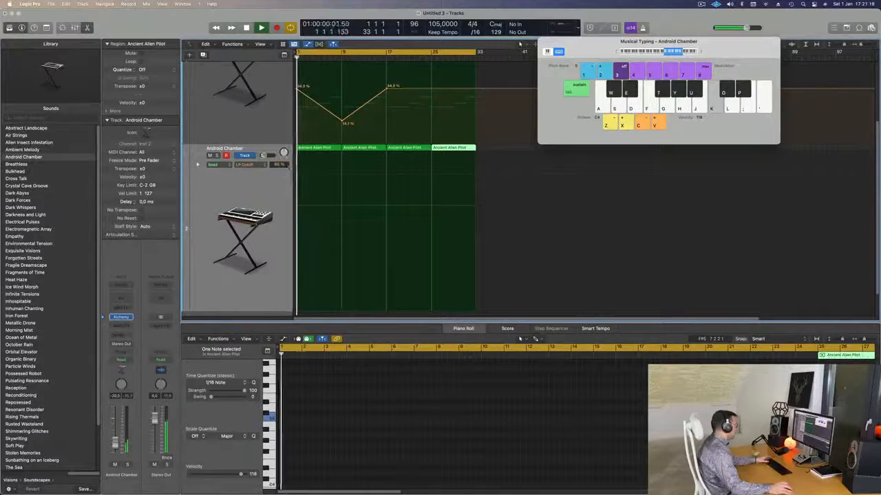
Step: Replay the opening with all four Android Chamber regions selected and adjust the LP Cutoff in the track's synth
left_click(254, 192)
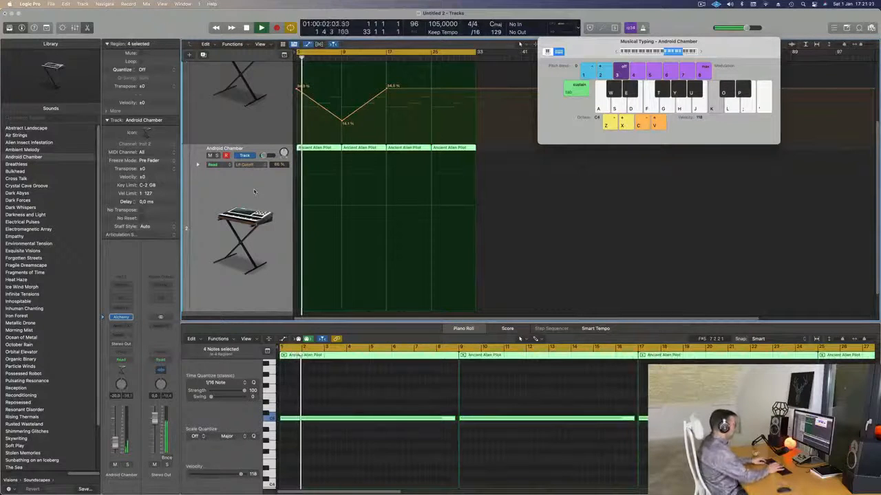
key("space")
key("space")
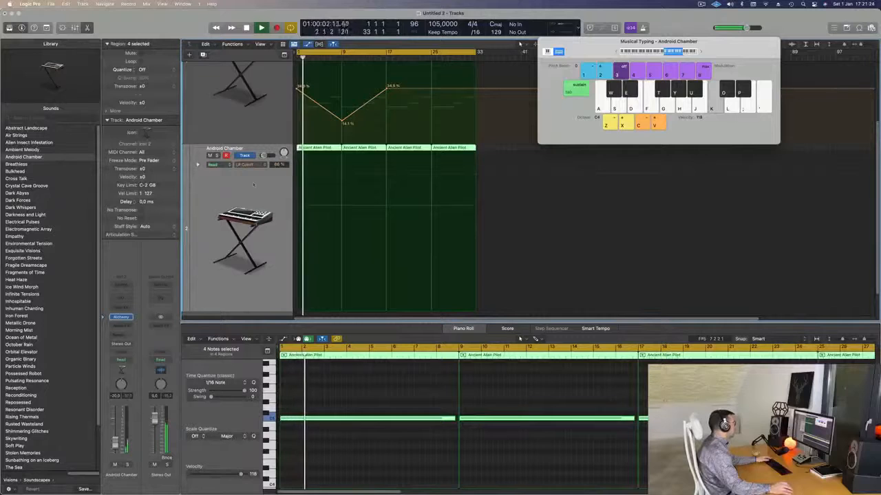
key("space")
key("space")
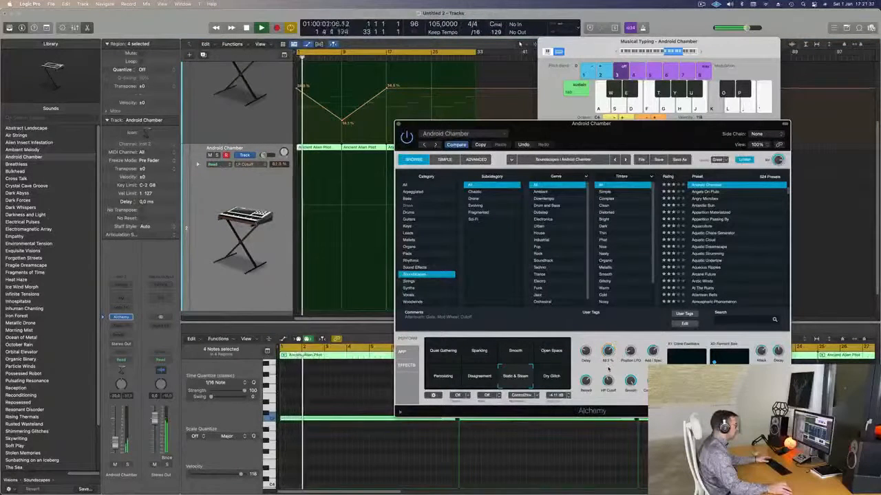
key("Return")
Step: Solo the Android Chamber track briefly, compare it with the full mix, then stop playback and close its synth window
left_click(218, 156)
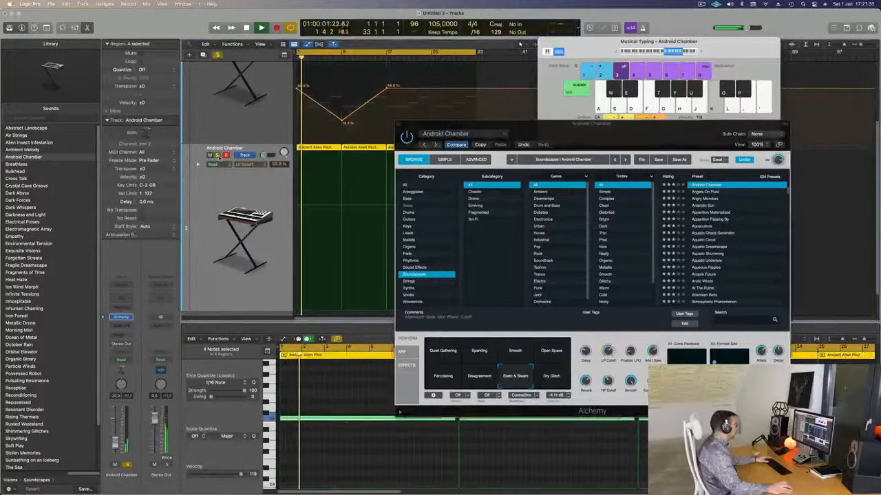
key("space")
left_click_drag(621, 132, 504, 148)
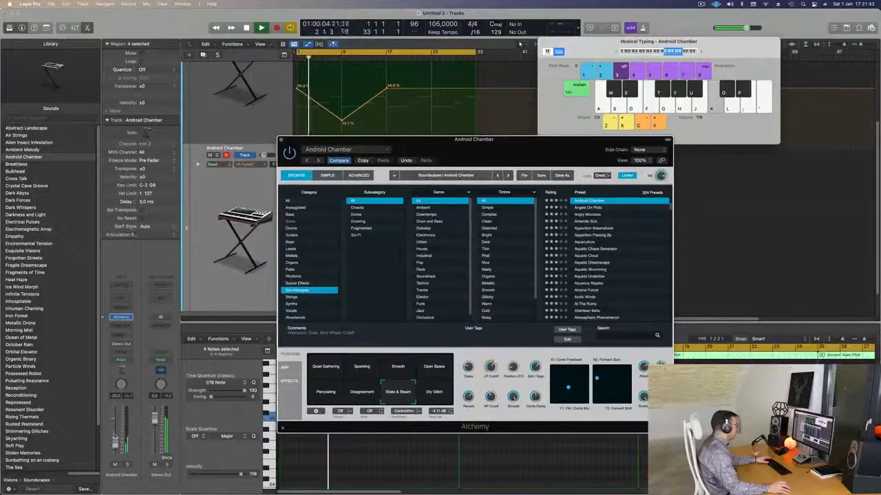
left_click(115, 439)
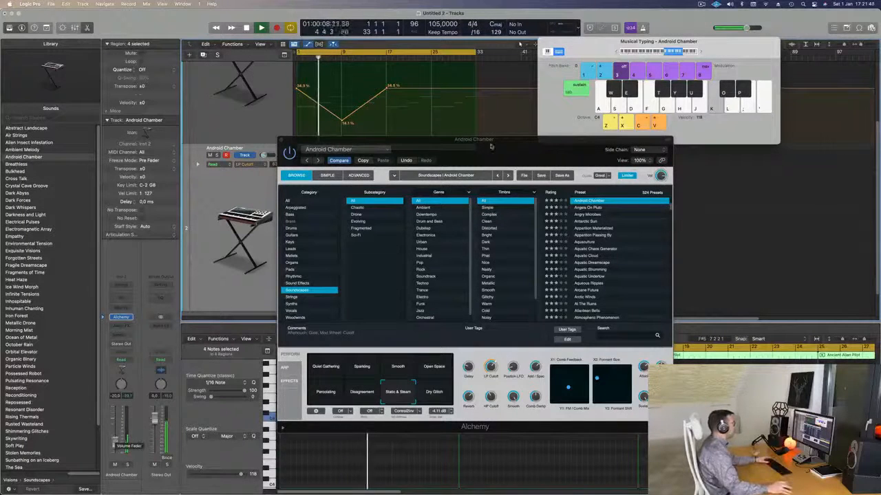
left_click_drag(486, 141, 444, 181)
key("space")
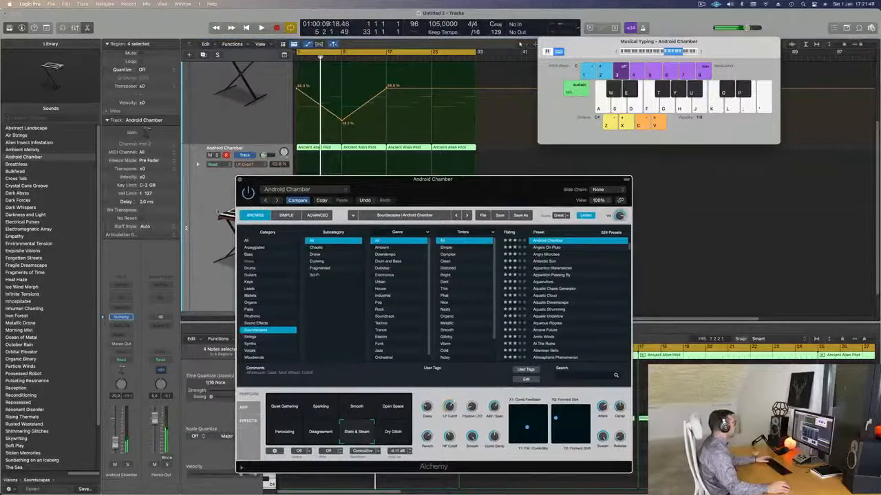
left_click(240, 180)
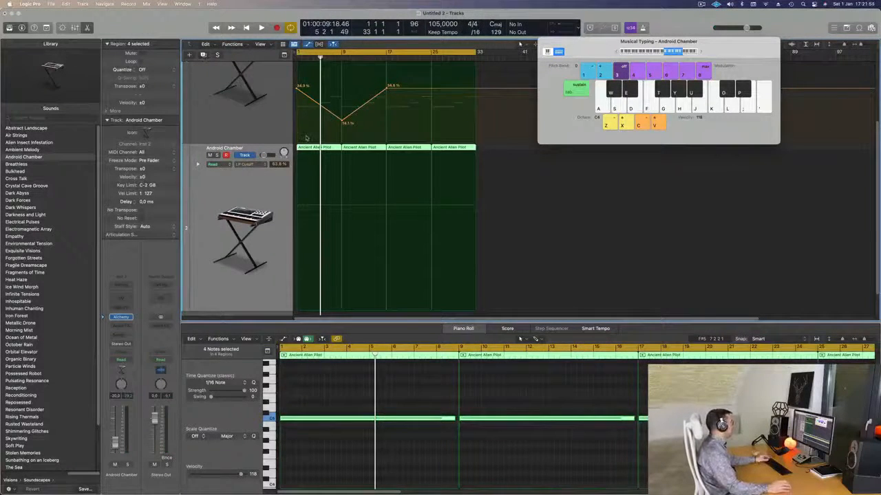
Step: Create a third Alchemy instrument track and browse the Rhythmic preset category in its synth
scroll(286, 223, "down", 5)
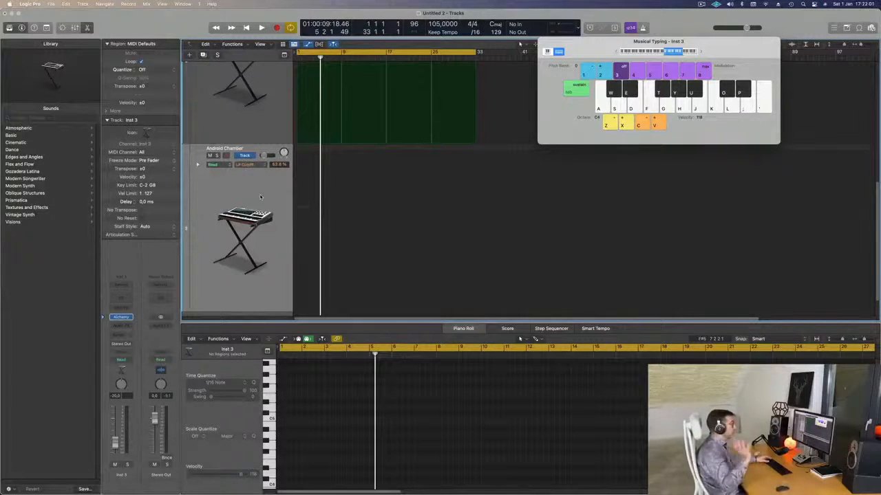
key("space")
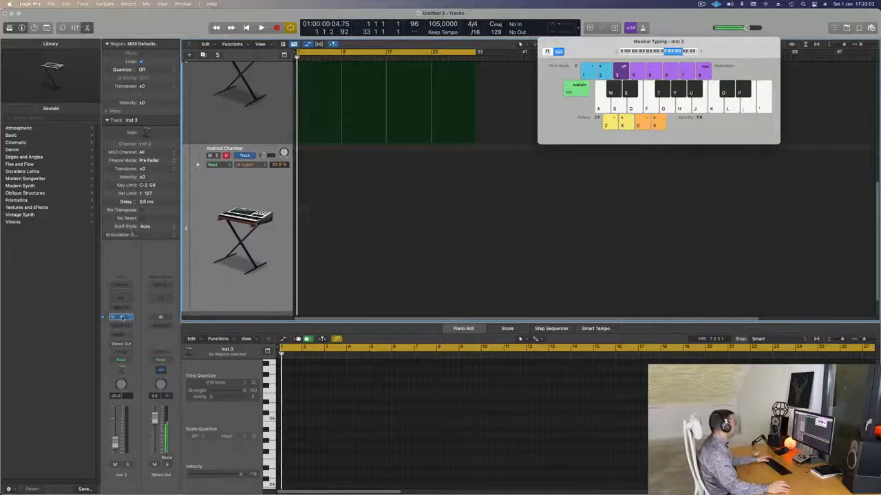
left_click(121, 317)
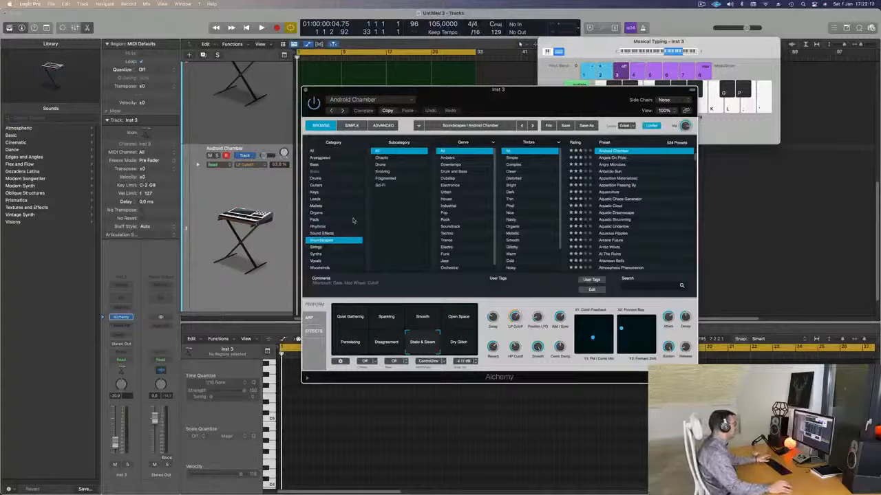
left_click(322, 227)
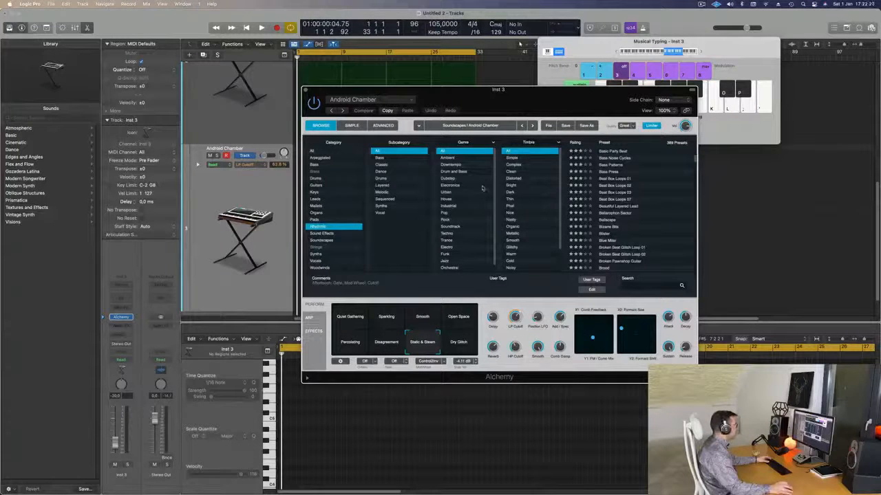
scroll(475, 205, "down", 1)
scroll(636, 217, "up", 10)
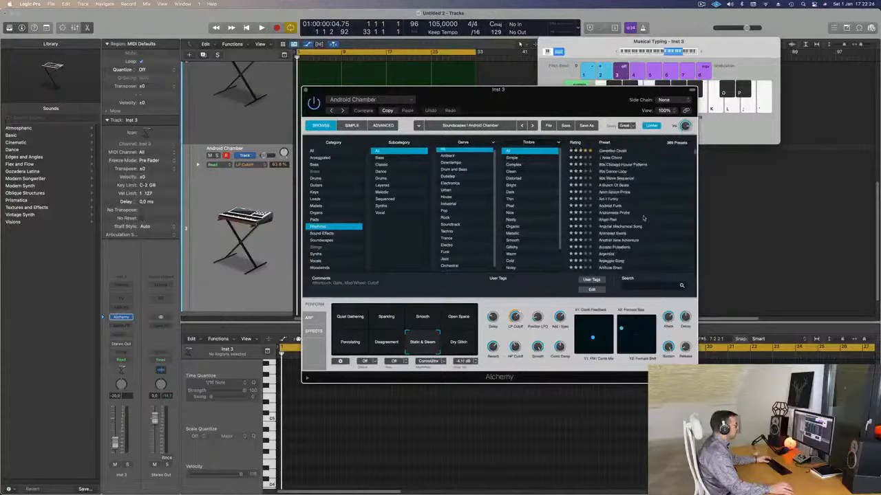
Step: Audition the Canadian Crush preset and its Fastforward variation with single notes in progressively lower octaves
left_click(612, 152)
left_click_drag(419, 97, 389, 135)
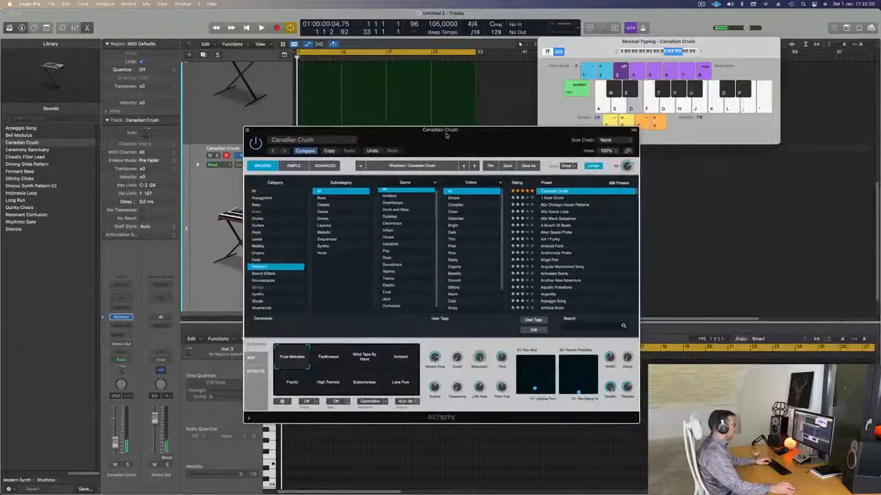
left_click(332, 365)
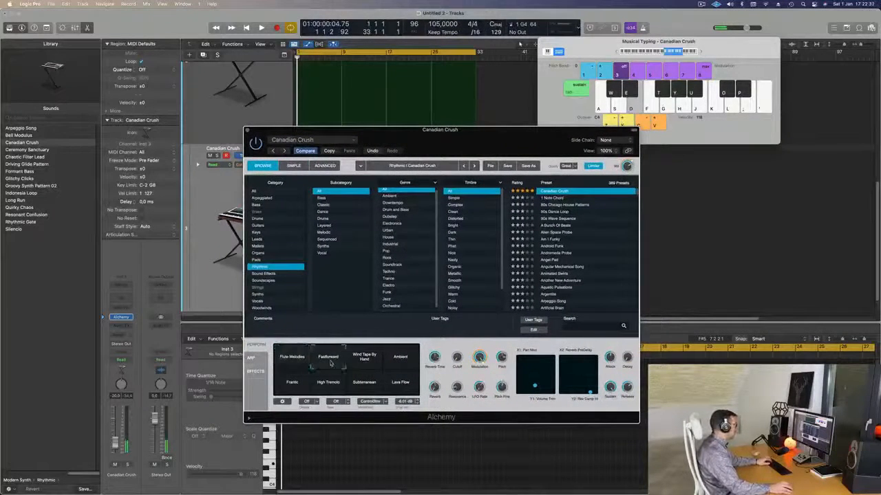
key("f")
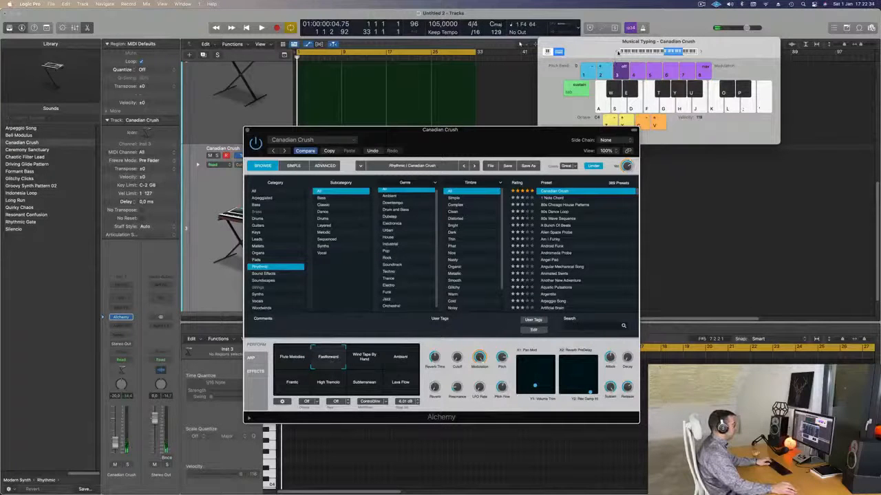
key("z")
key("z")
key("d")
key("z")
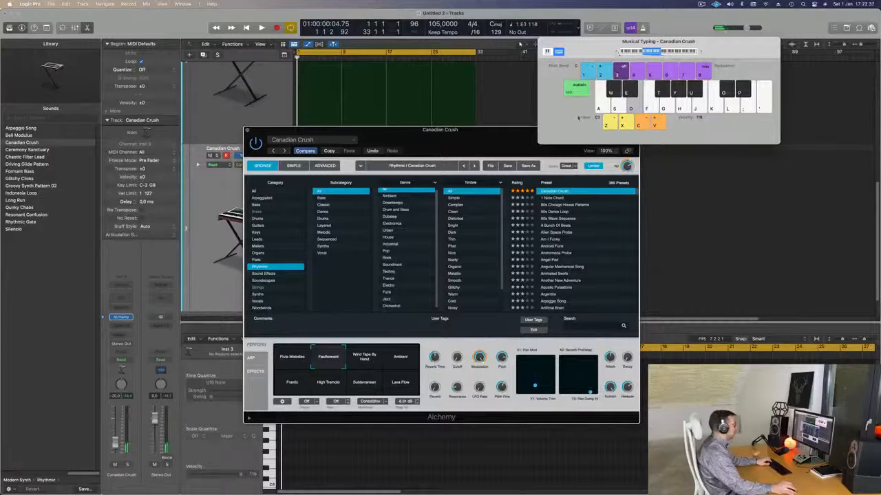
Step: Load the 1 Note Chord preset on the third track, try low notes and raise the track's volume to about -11.6 dB
left_click_drag(503, 134, 653, 160)
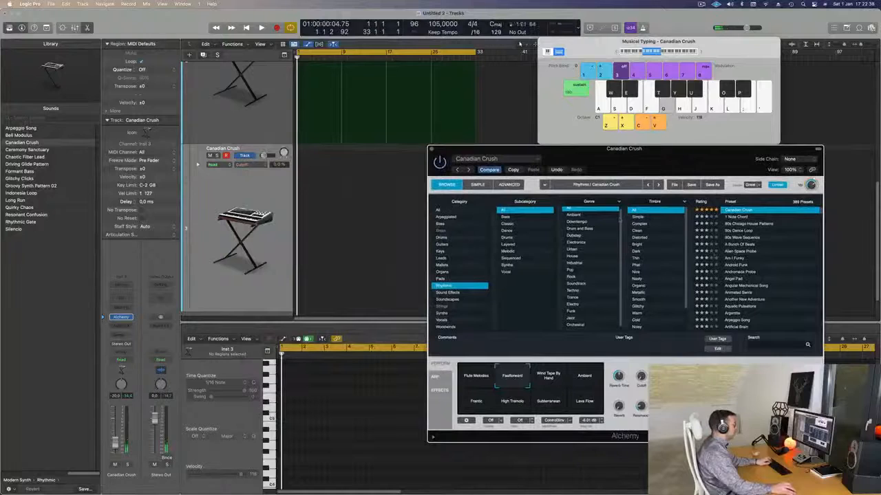
left_click(735, 217)
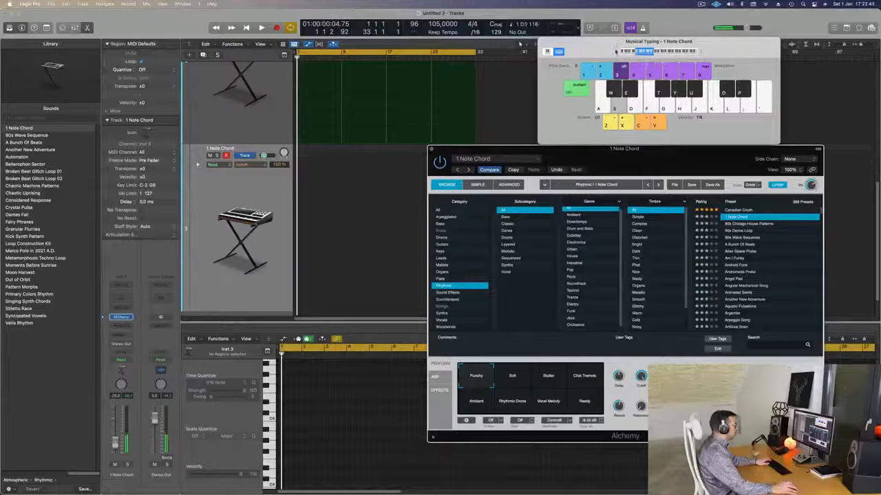
left_click_drag(594, 47, 579, 61)
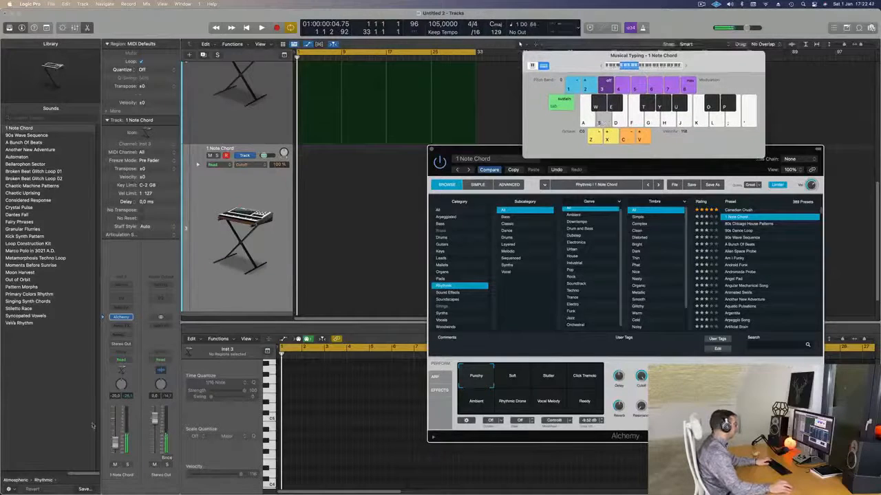
scroll(326, 106, "up", 3)
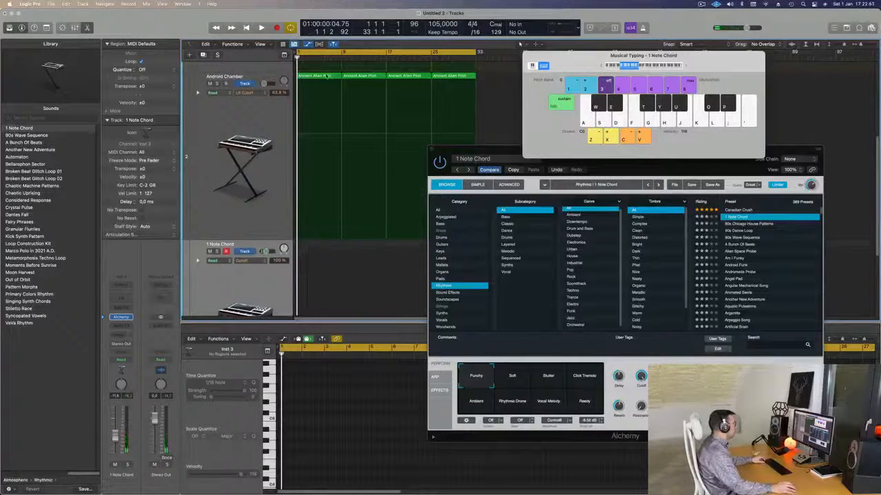
Step: Copy the first Android Chamber region to bar 1 of the 1 Note Chord track and shorten its sustained note to under two bars
left_click(320, 75)
left_click_drag(308, 161, 314, 259)
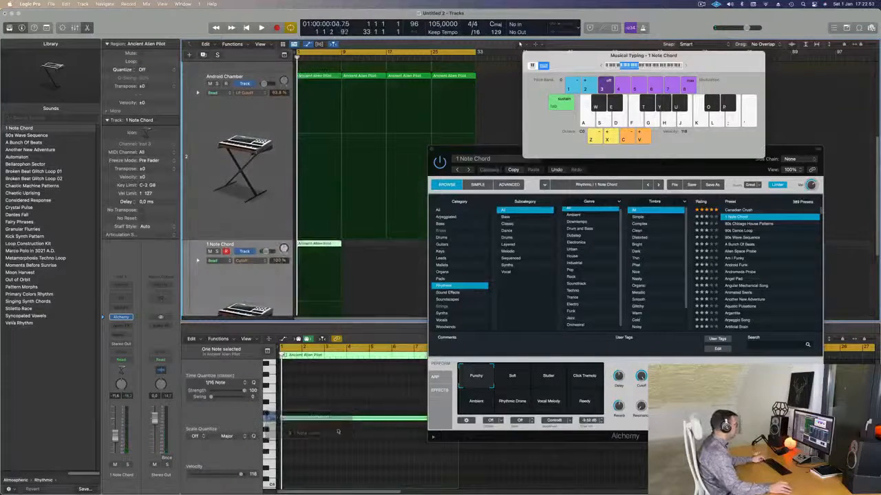
scroll(342, 427, "down", 3)
left_click_drag(342, 412, 360, 457)
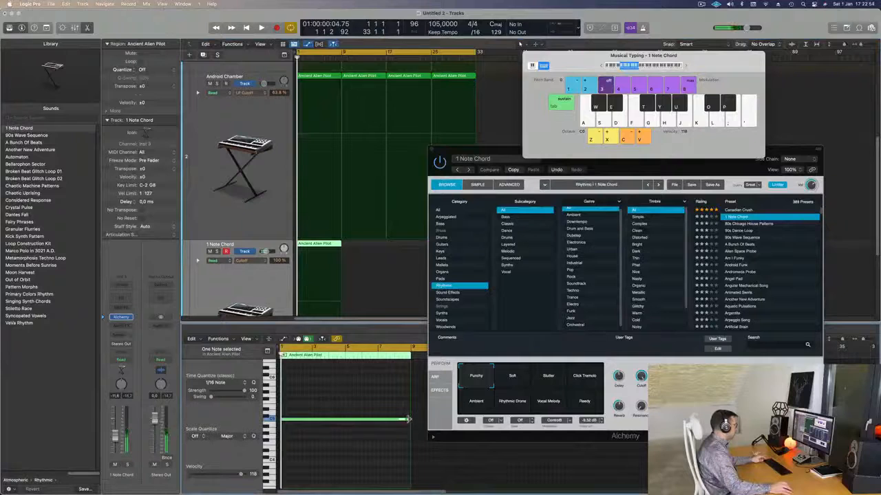
left_click_drag(408, 419, 308, 420)
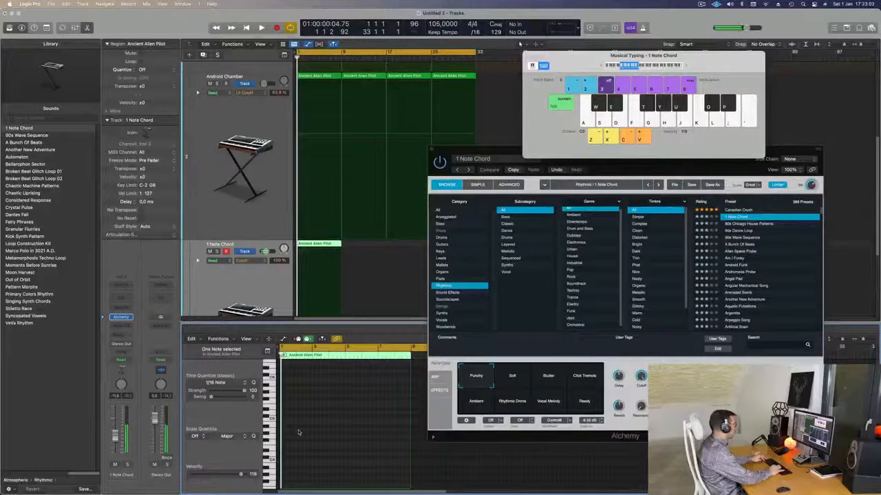
Step: Play the opening with the new chord and raise the 1 Note Chord track's volume to about -7.8 dB
key("space")
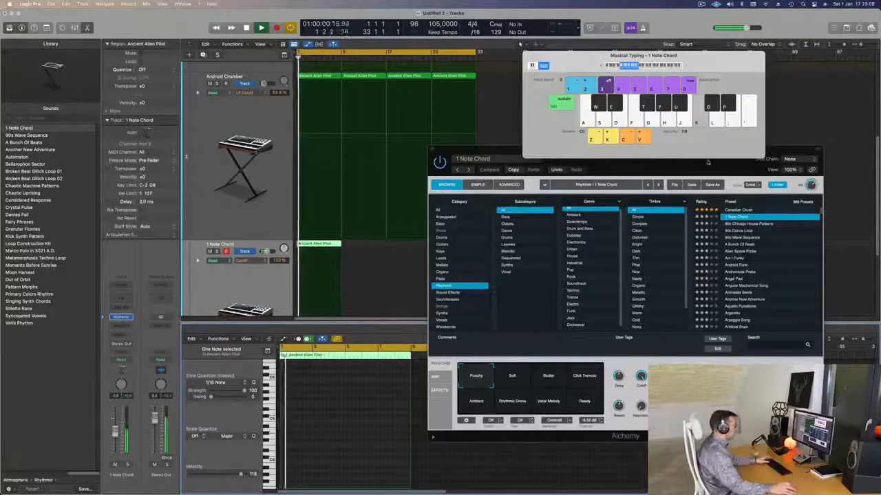
left_click_drag(475, 149, 571, 125)
key("space")
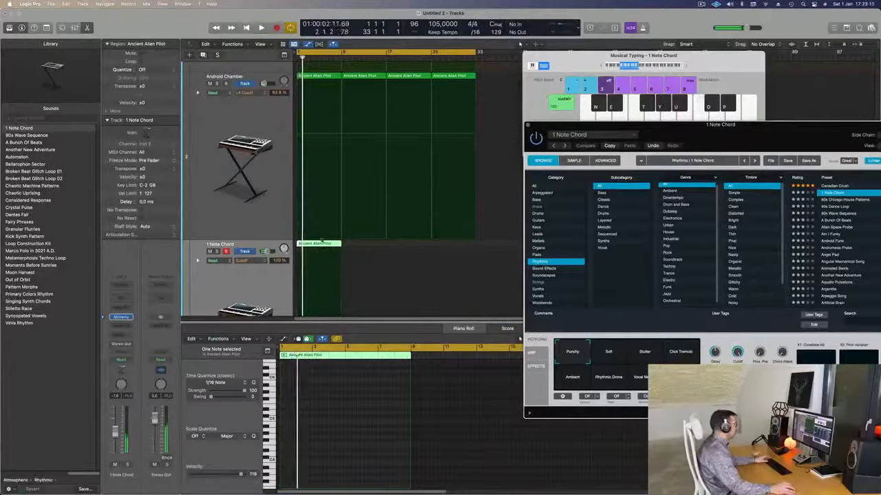
Step: Move the 1 Note Chord region so it starts at bar 5 and play the arrangement
left_click_drag(336, 244, 358, 244)
key("space")
key("super+Right")
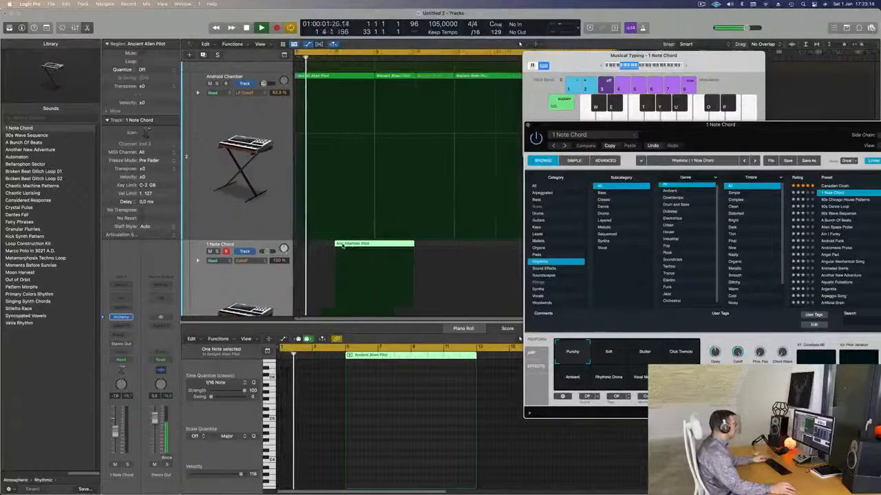
left_click_drag(389, 245, 390, 245)
key("super+Left")
Step: Raise the 1 Note Chord track's volume to about -4.6 dB and restart playback from the beginning
left_click_drag(704, 143, 607, 130)
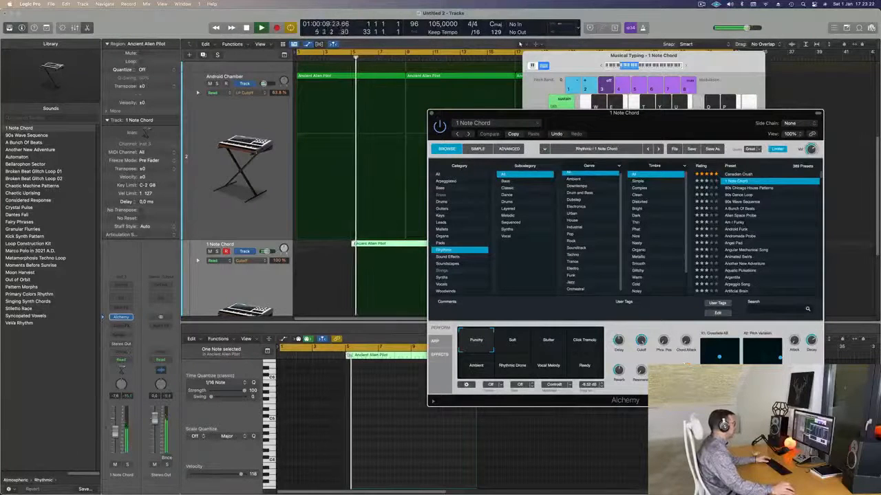
left_click_drag(116, 432, 115, 430)
left_click(387, 214)
key("Return")
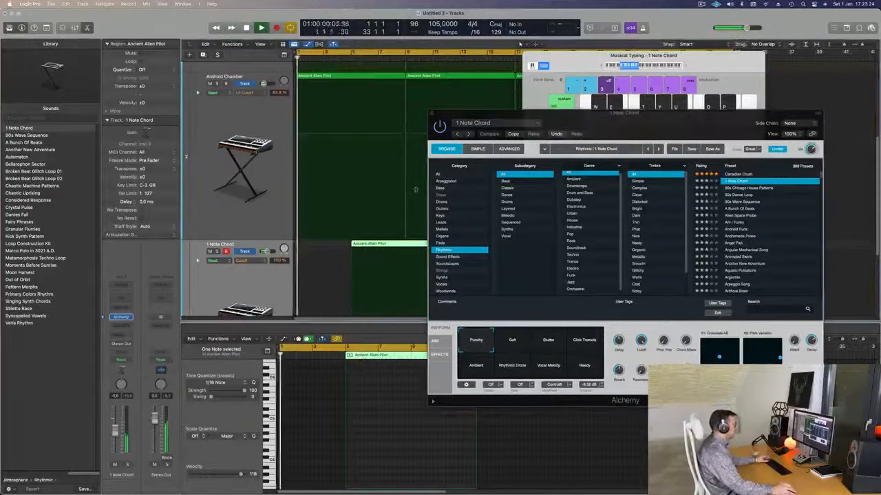
Step: Split the 1 Note Chord region at bar 9 and delete its second half
left_click_drag(614, 117, 753, 90)
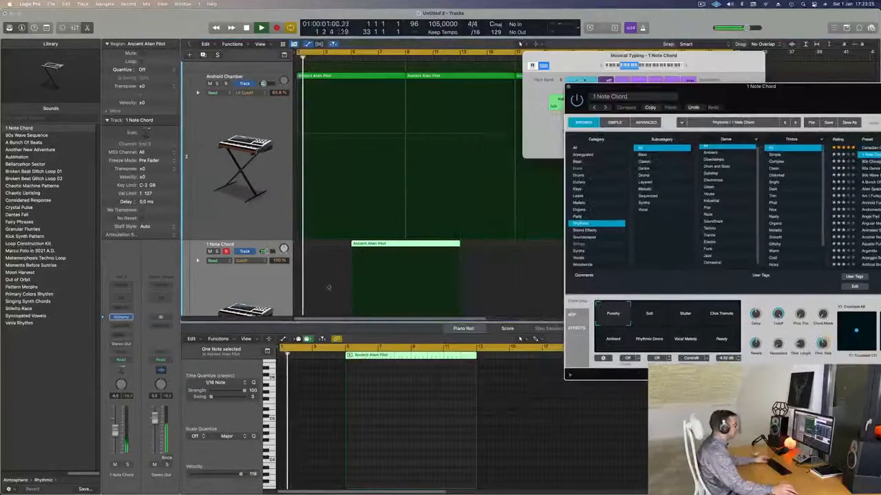
double_click(404, 245)
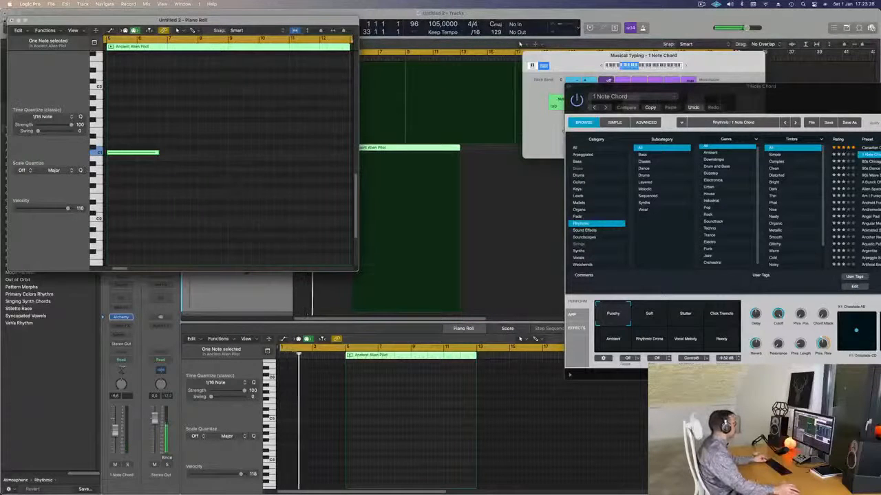
key("super+w")
double_click(406, 149, "super")
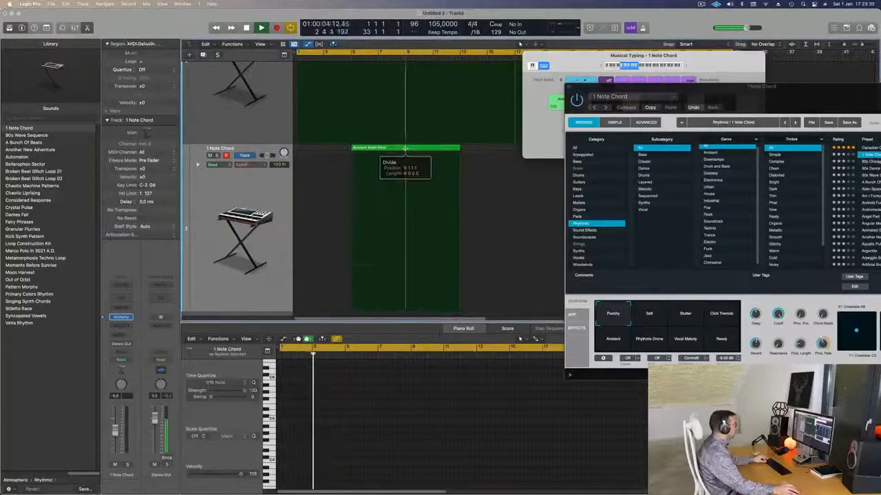
key("Delete")
Step: Move the start of the cycle range to bar 5 and play from the 1 Note Chord's entry
left_click_drag(759, 100, 562, 161)
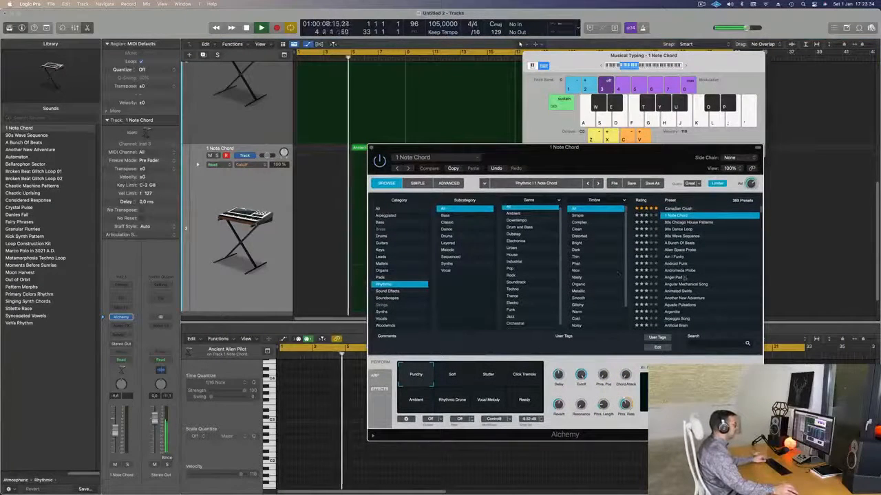
scroll(691, 279, "down", 4)
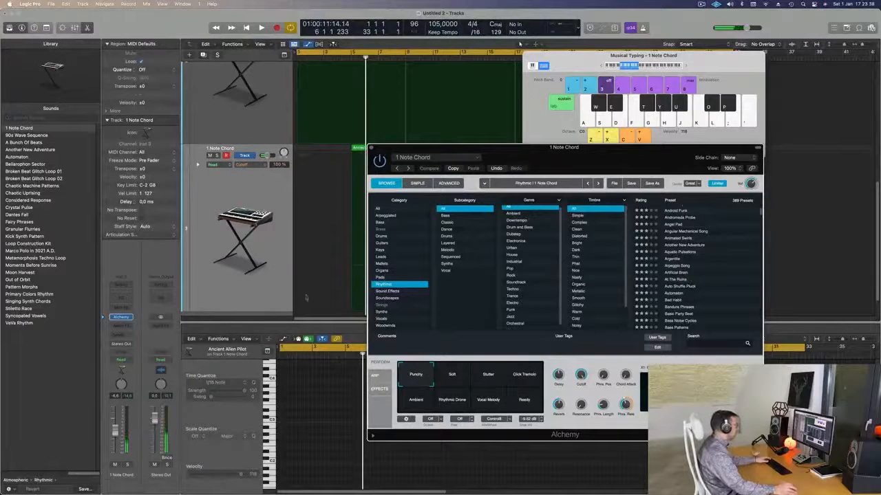
left_click_drag(416, 153, 608, 153)
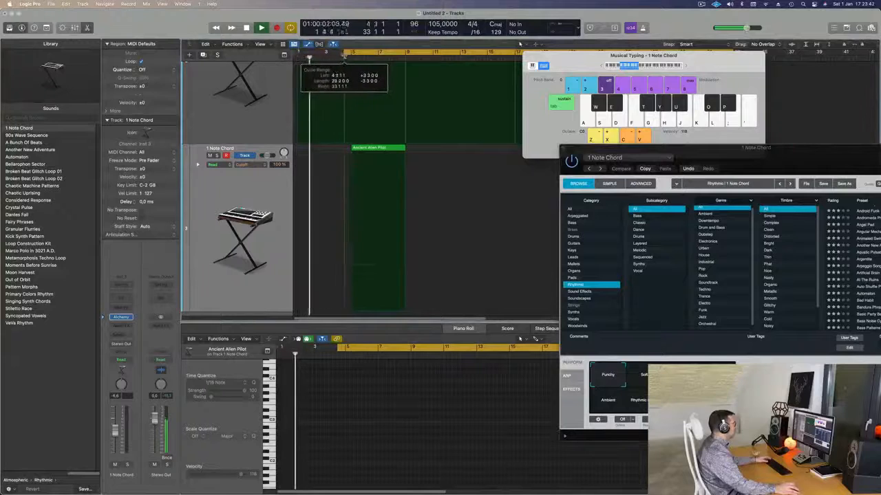
key("space")
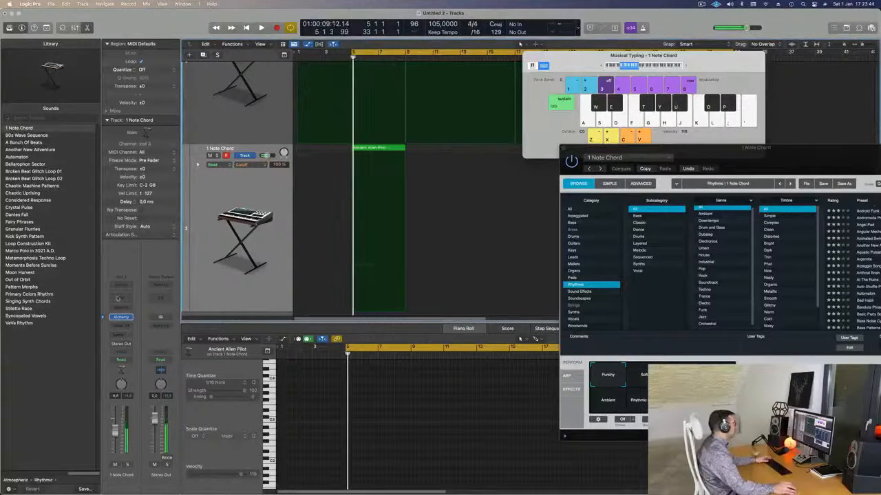
Step: Add a Channel EQ to the 1 Note Chord track and boost the 75 Hz low shelf to +9.1 dB while playing
left_click(118, 298)
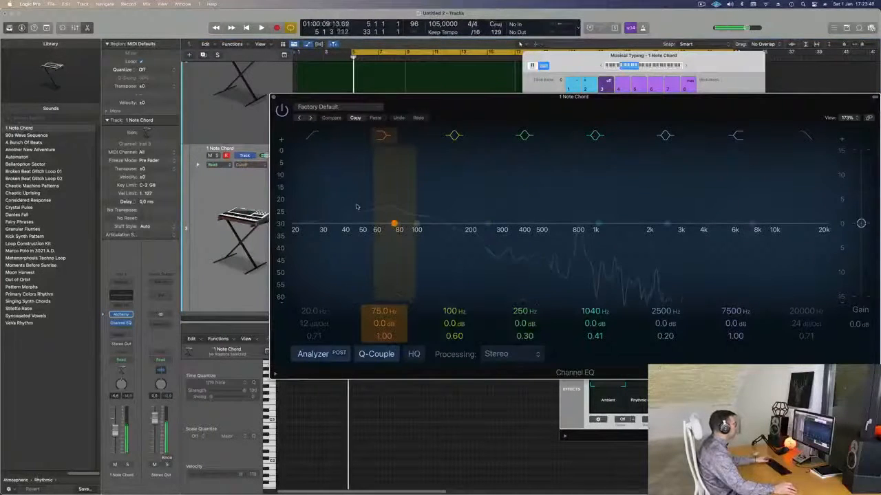
left_click_drag(383, 322, 393, 304)
key("space")
key("space")
key("space")
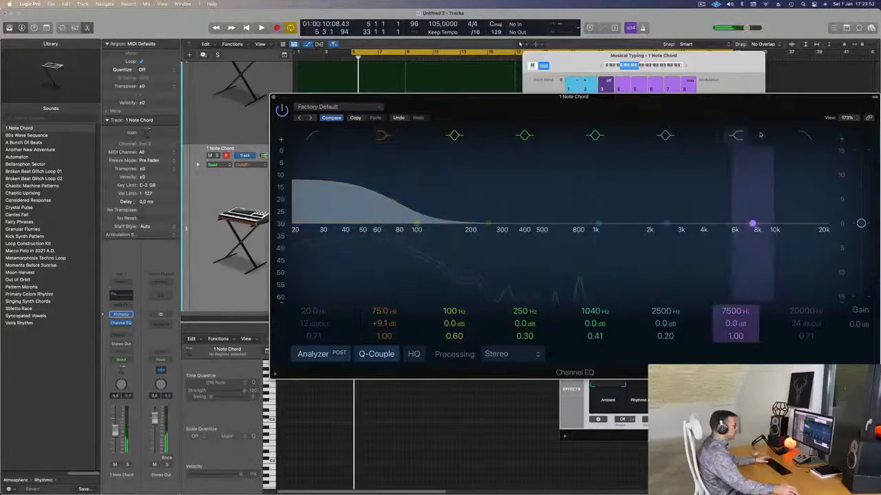
Step: Set the 1 Note Chord EQ's high shelf to 715 Hz and -18.8 dB, close the EQ and restart playback
left_click(738, 137)
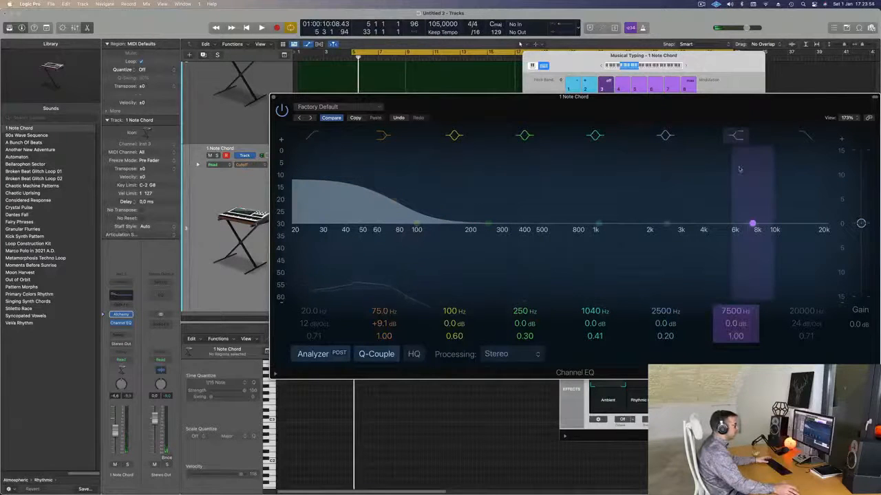
left_click_drag(751, 228, 569, 270)
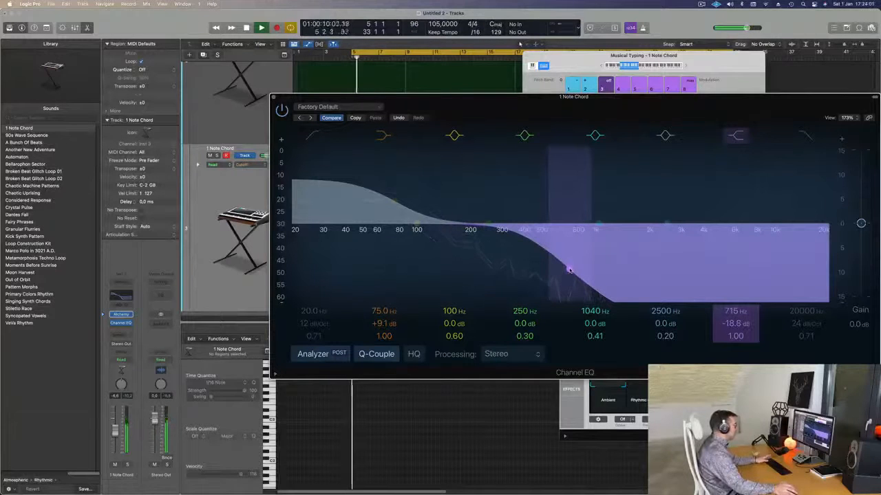
left_click(272, 98)
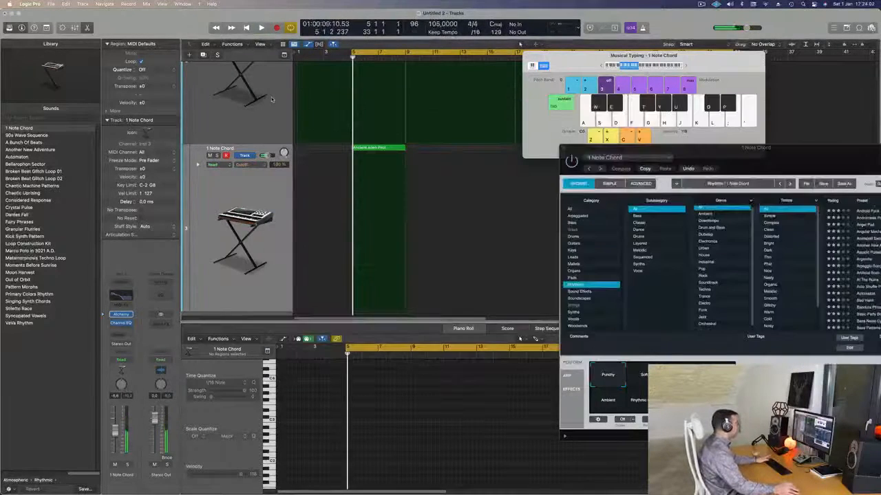
left_click(270, 200)
key("space")
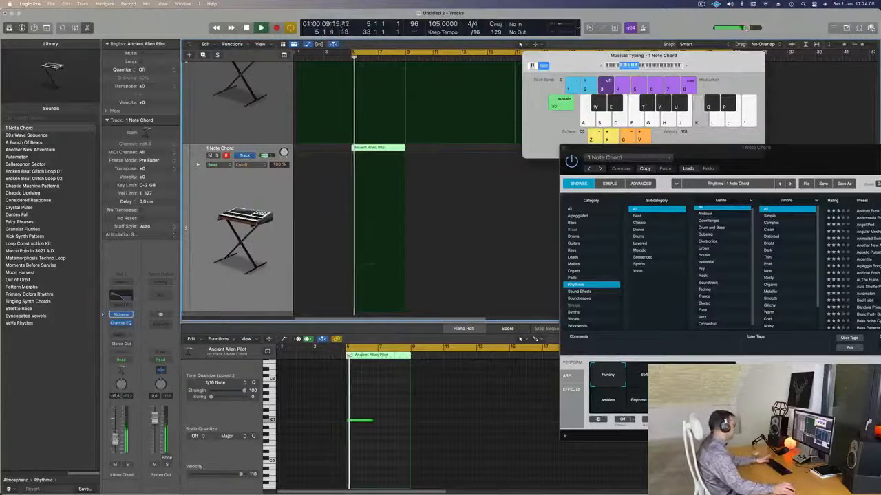
Step: Try lower and higher volumes on the 1 Note Chord track during playback and leave it at about -4.8 dB
key("space")
key("space")
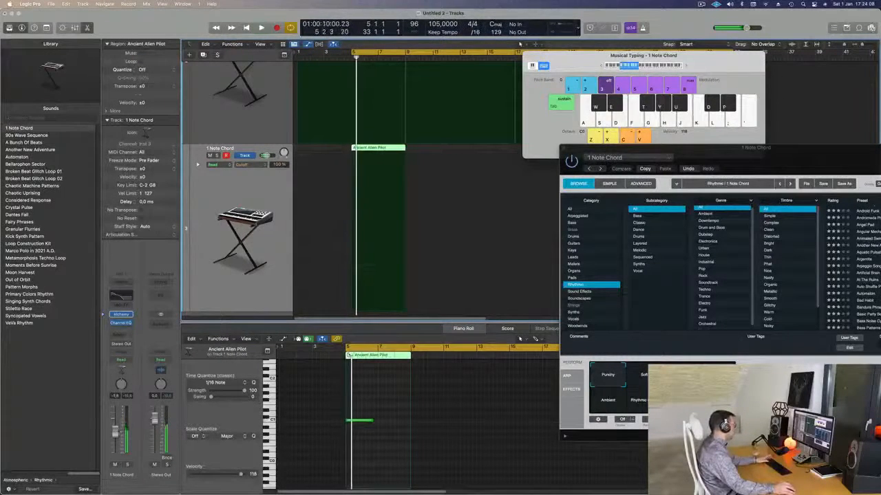
key("space")
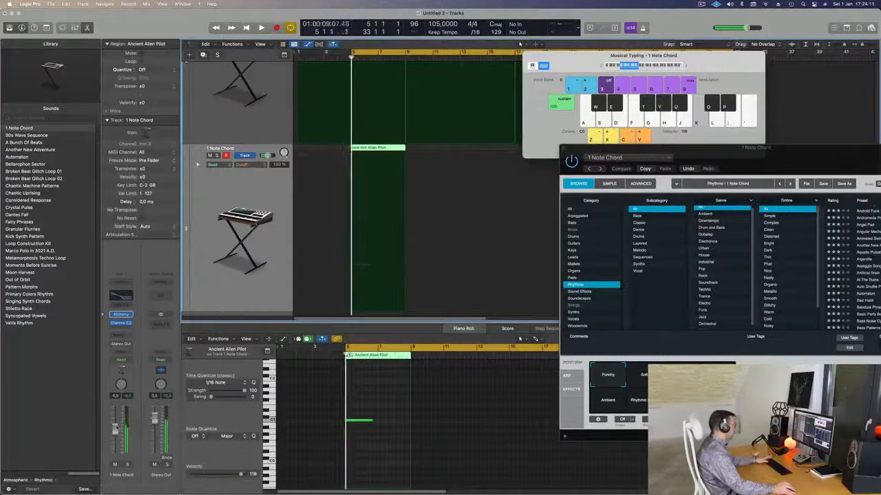
key("space")
key("space")
left_click_drag(804, 160, 660, 133)
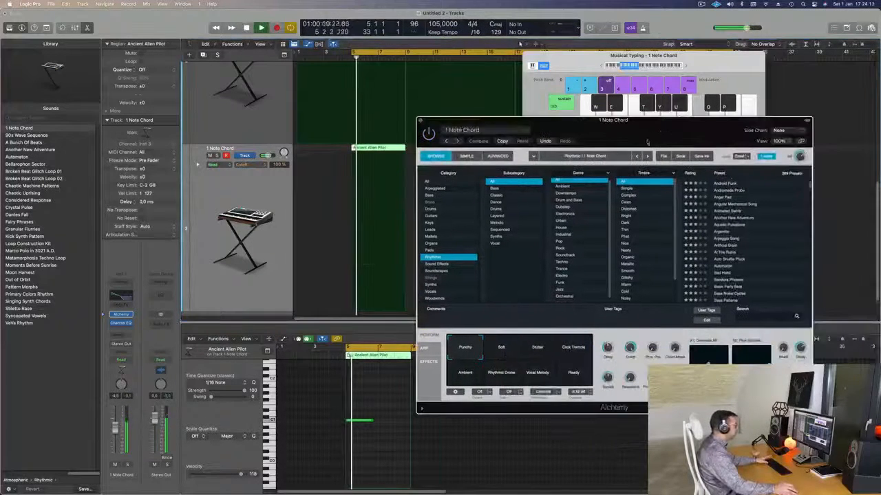
key("space")
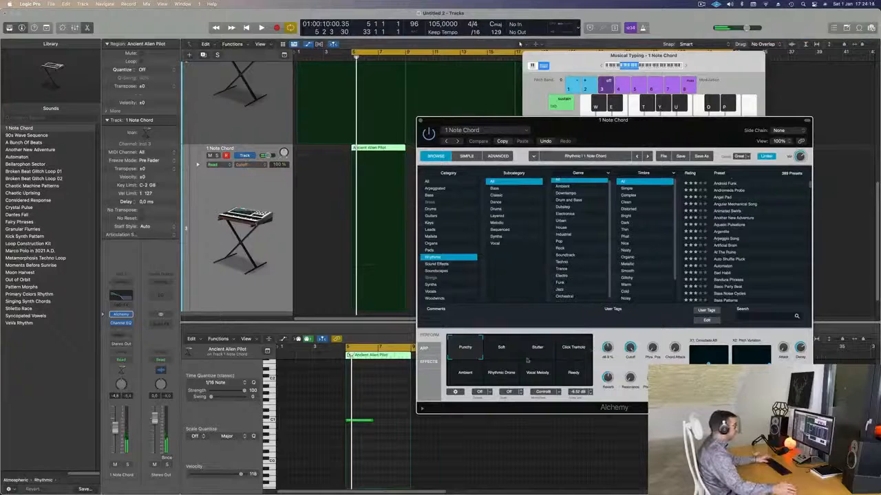
Step: Try the Ambient and Soft performance snapshots in Alchemy, return to Punchy and replay the chord
left_click(472, 373)
left_click(510, 348)
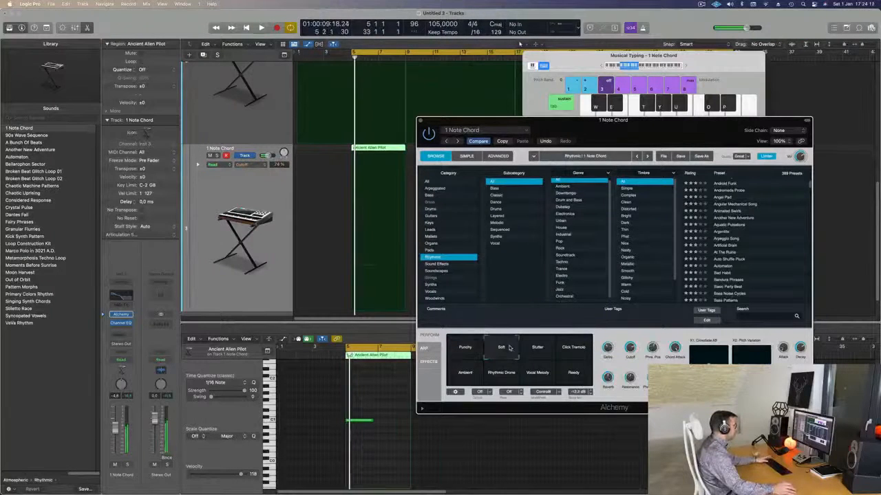
key("space")
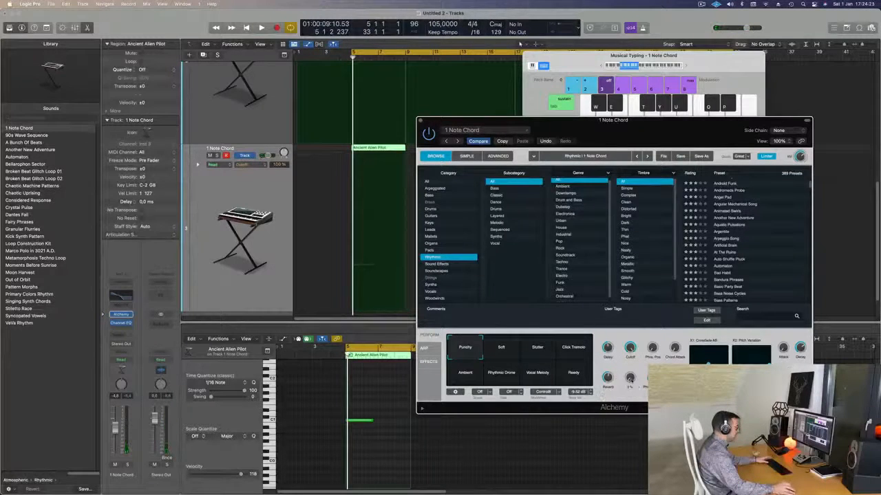
key("space")
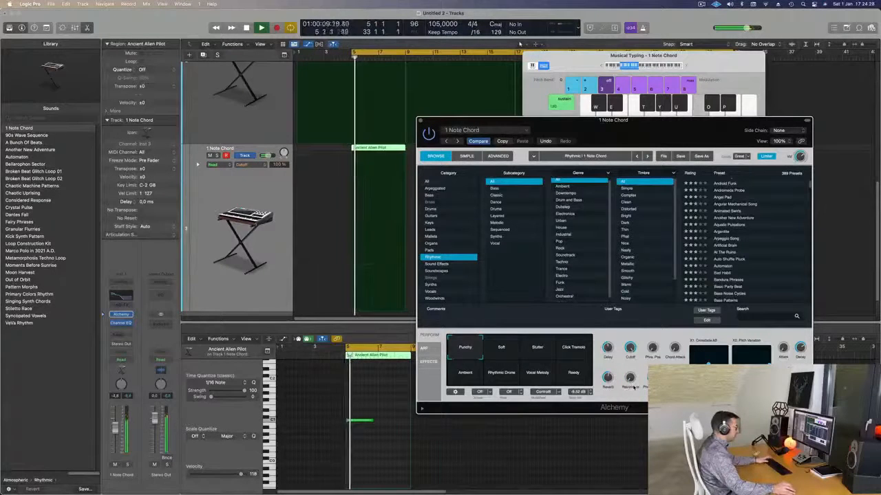
key("space")
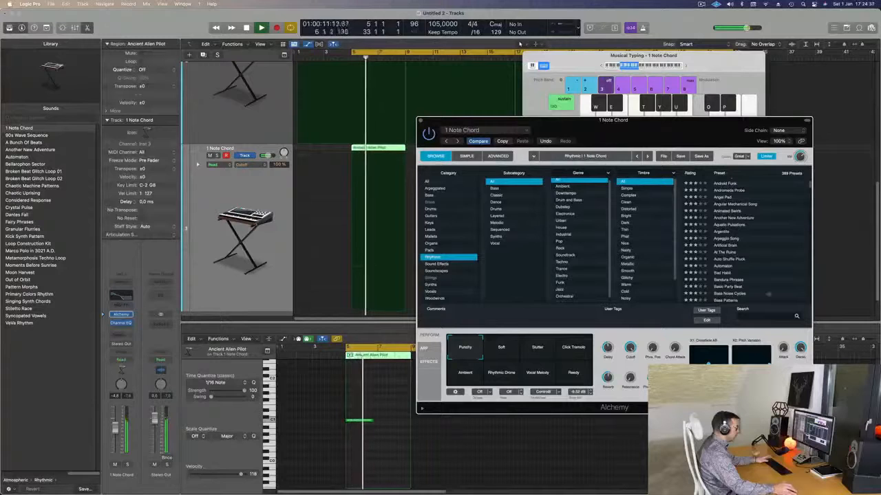
Step: Solo the 1 Note Chord track to hear it alone, then unsolo it and play from bar 5
left_click_drag(641, 135, 706, 114)
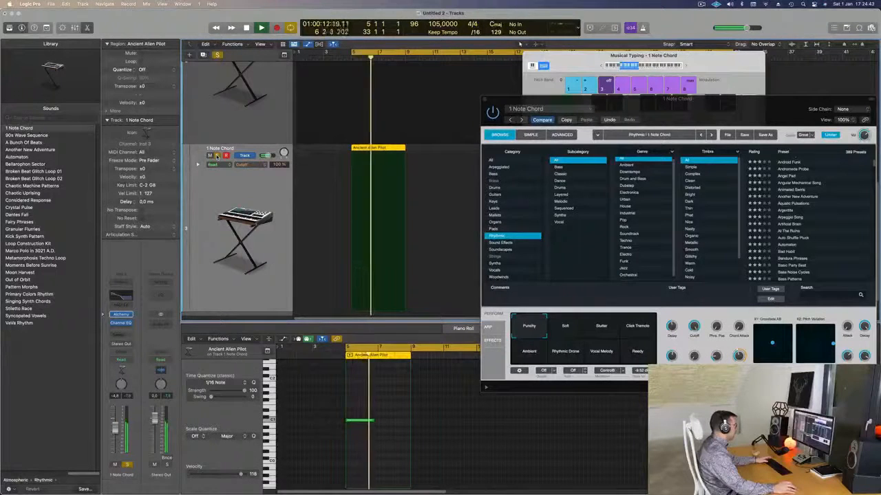
key("space")
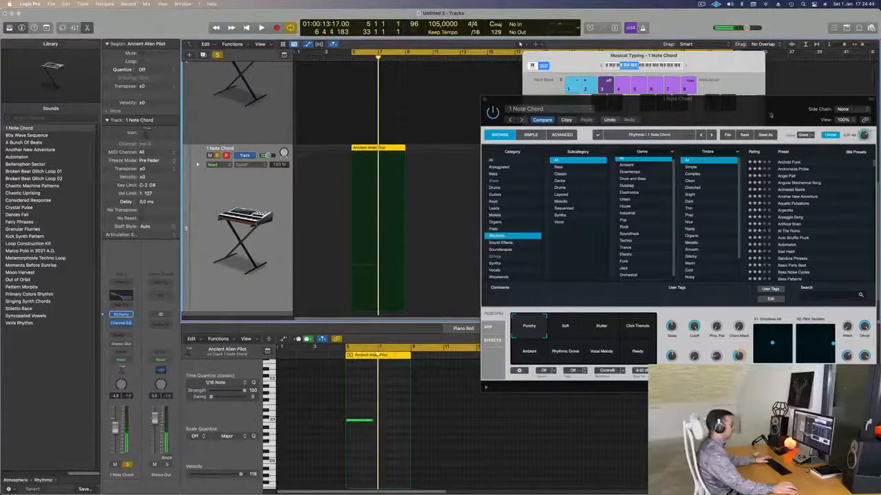
key("super+k")
key("Return")
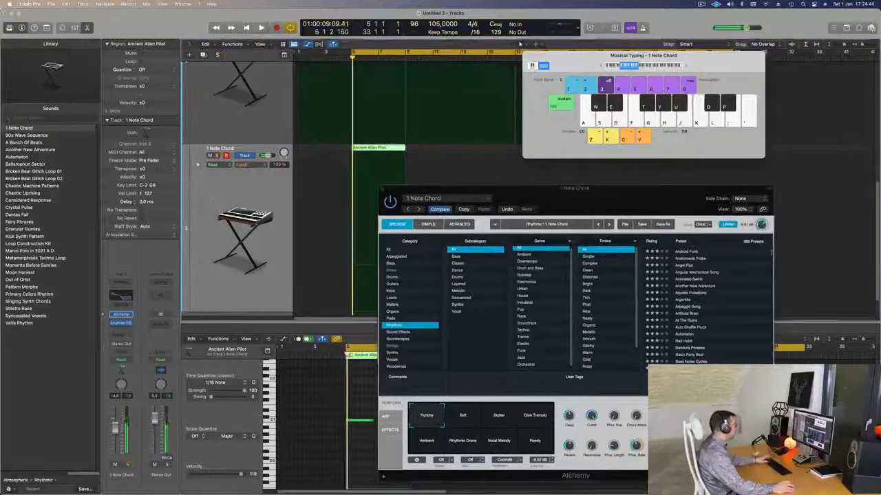
key("space")
Step: Lengthen the sustained note in the 1 Note Chord region so it lasts until the region's end at bar 9
key("super+Left")
key("super+Up")
key("super+Up")
key("super+Up")
key("super+Up")
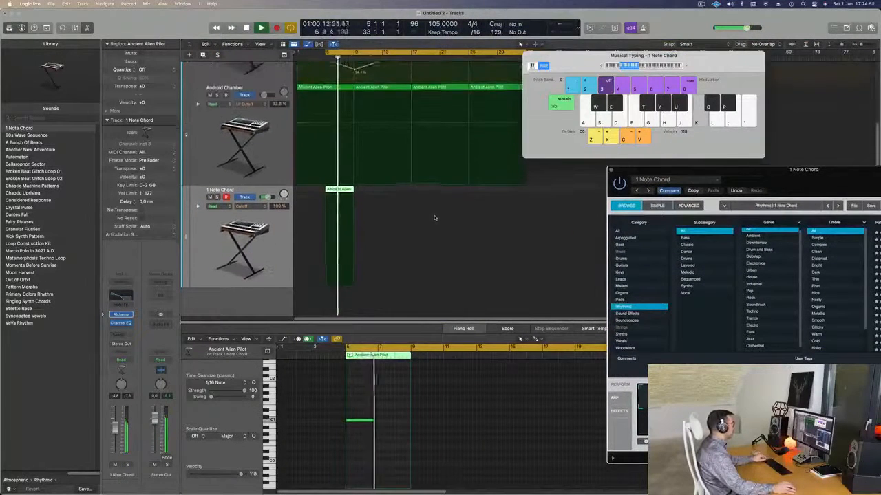
key("Return")
left_click_drag(373, 420, 410, 420)
left_click_drag(817, 170, 645, 163)
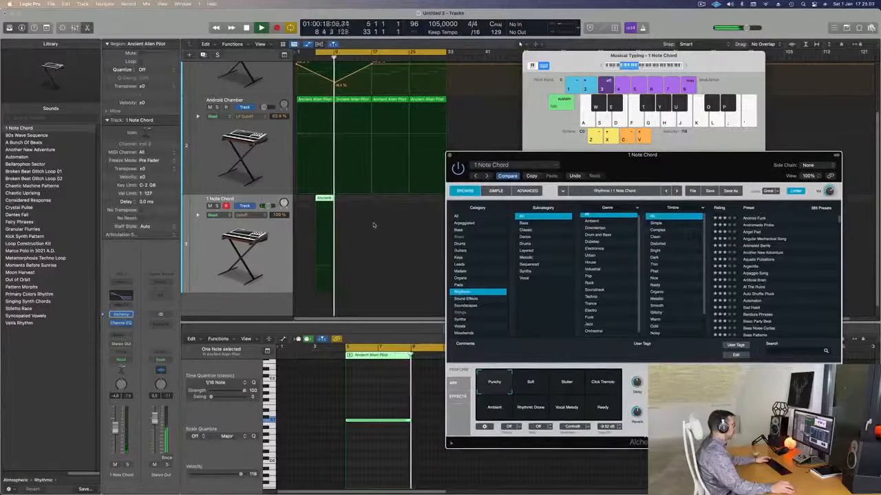
Step: Replay the section from bar 5 several times to check the lengthened chord note
key("space")
key("space")
key("space")
key("space")
left_click(336, 195)
key("space")
key("space")
key("space")
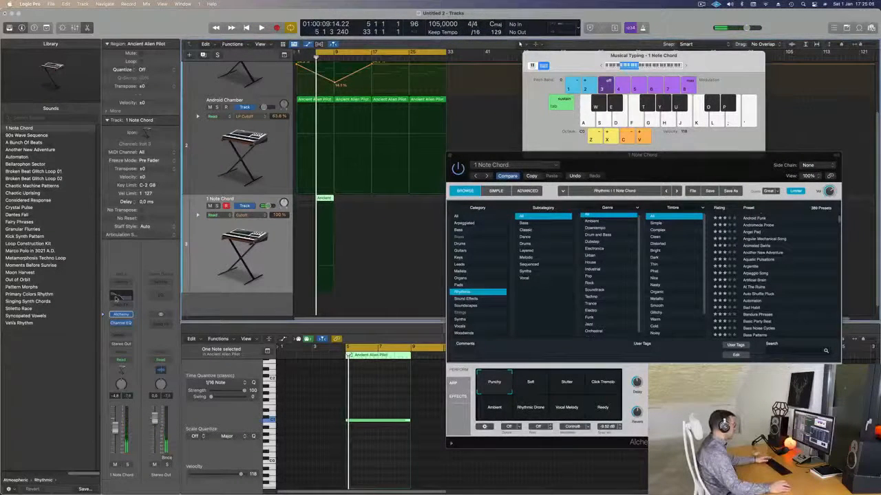
Step: In the 1 Note Chord EQ, cut 280 Hz by 6.1 dB and set the 75 Hz low shelf to +7.5 dB
left_click(116, 298)
key("space")
key("space")
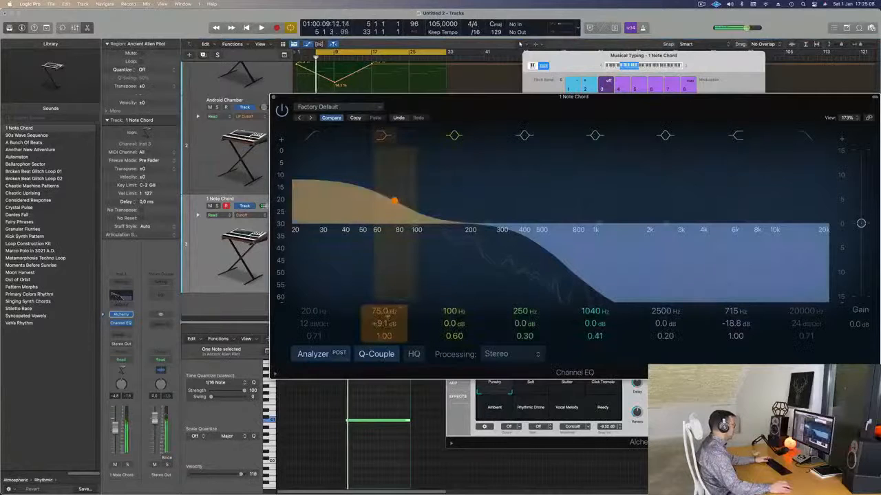
left_click_drag(494, 233, 496, 255)
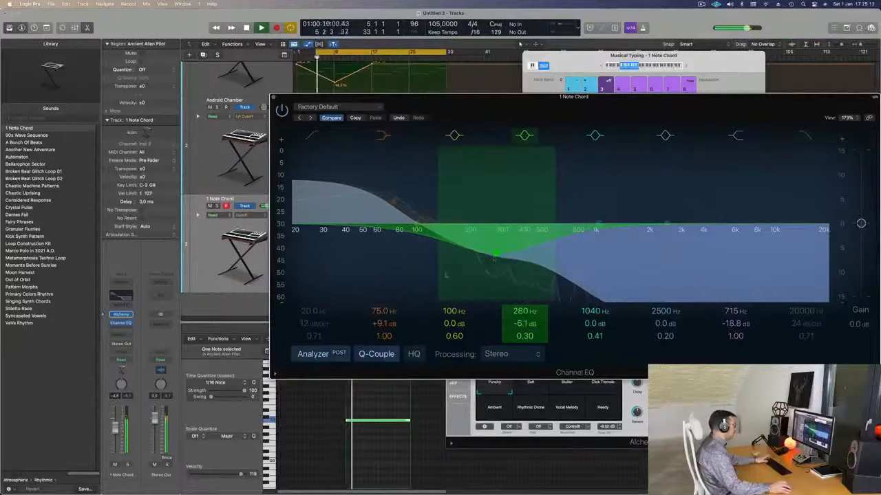
key("space")
left_click_drag(386, 322, 386, 325)
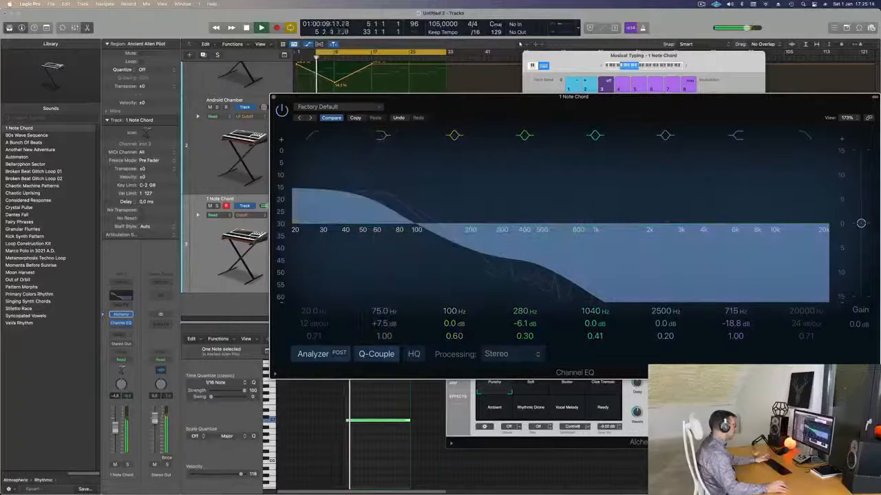
Step: Extend the cycle range back to bar 1 and play the arrangement from the beginning
left_click_drag(431, 107, 632, 122)
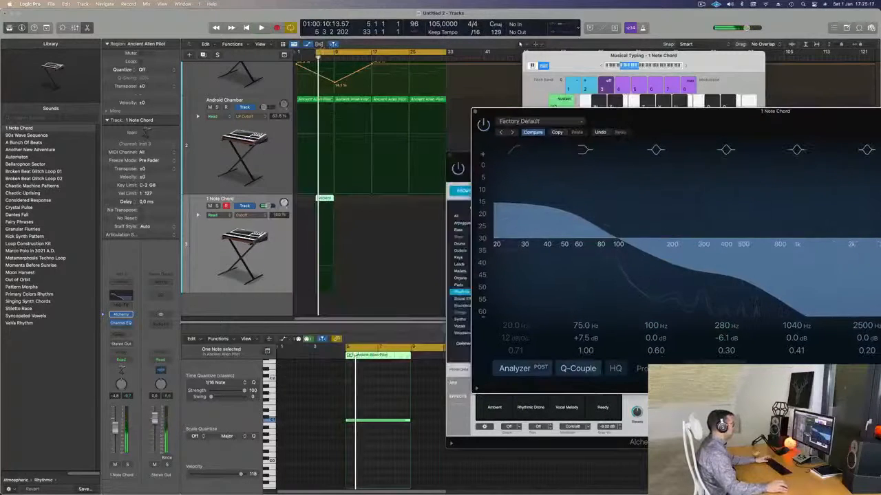
left_click_drag(317, 53, 296, 53)
key("space")
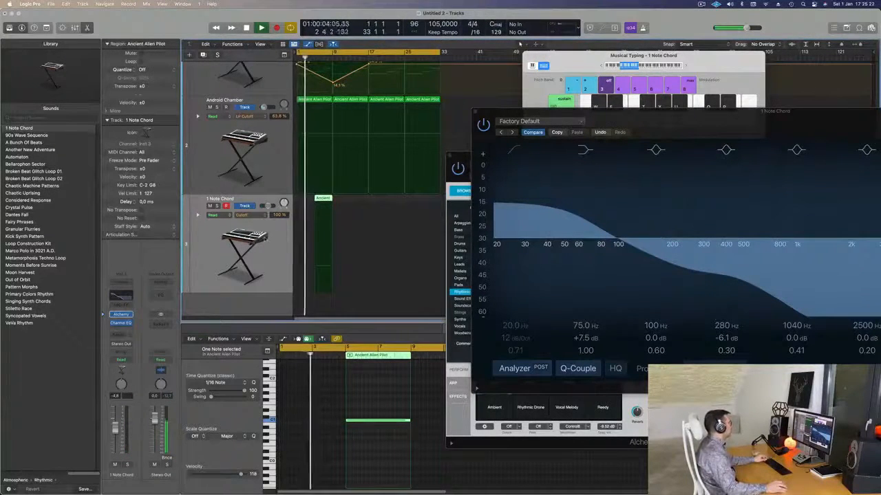
Step: Copy the 1 Note Chord region to bar 9, directly after the original
key("super+Up")
key("super+Up")
key("super+Up")
key("super+Up")
key("super+Up")
key("super+Up")
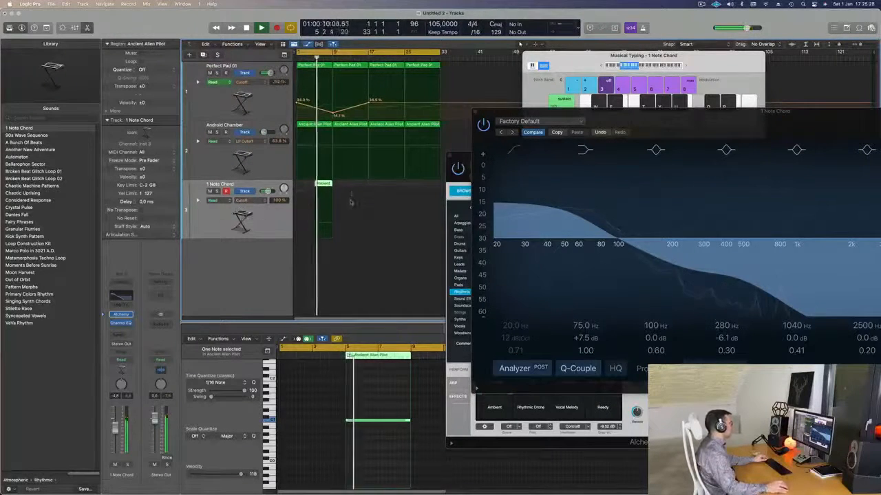
key("super+Right")
left_click_drag(332, 184, 358, 184)
key("super+Left")
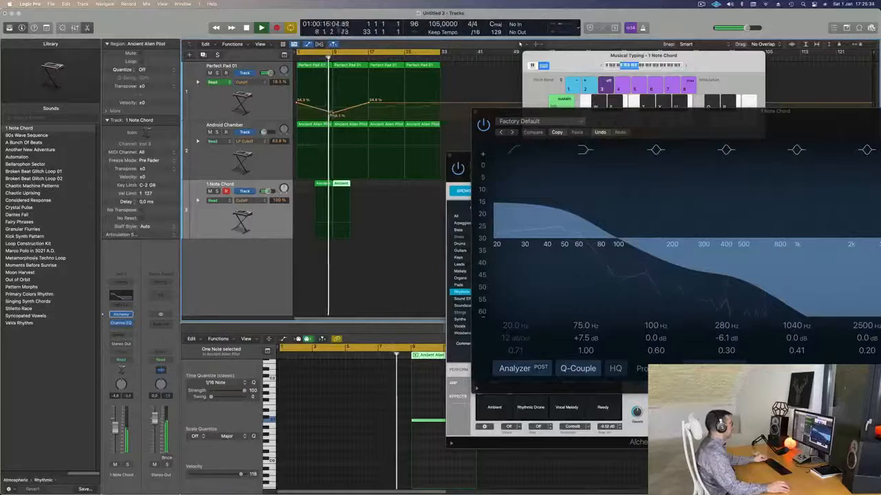
Step: Add a cutoff automation point at bar 9 on the Perfect Pad 01 track, raise it to about 50 %, and restart playback
left_click(335, 114)
left_click_drag(336, 96, 334, 94)
key("space")
key("space")
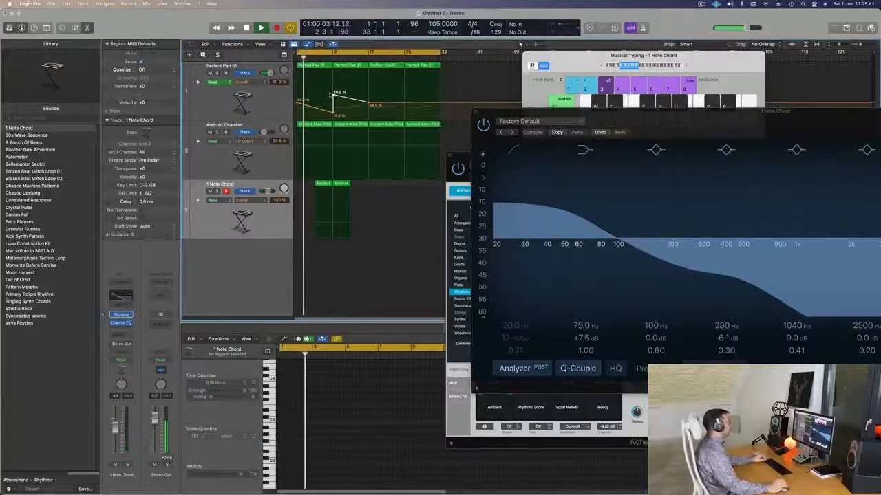
Step: Shift the low cutoff automation point on the Perfect Pad 01 track slightly ahead of bar 9 and return to the beginning
left_click_drag(664, 119, 365, 178)
scroll(346, 131, "up", 5)
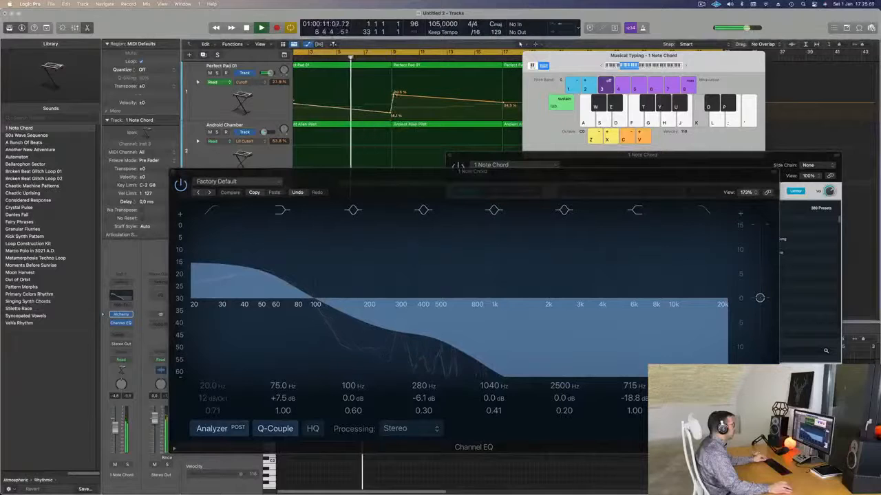
left_click_drag(393, 95, 388, 113)
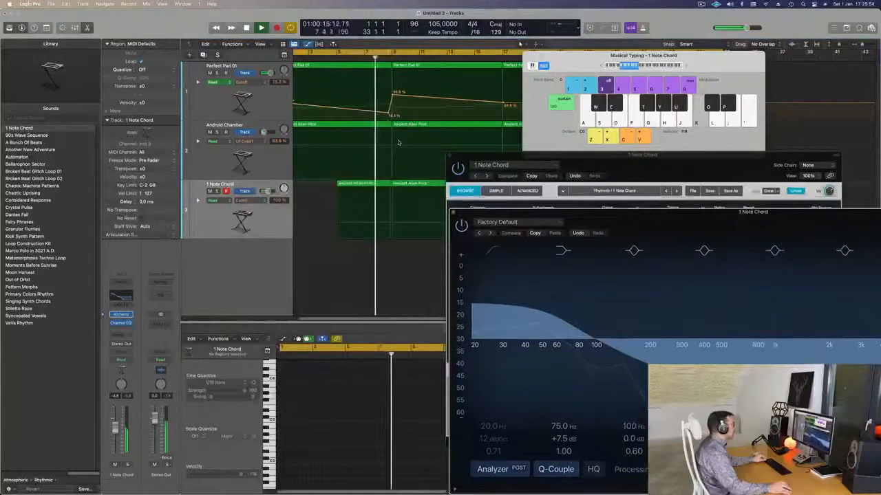
scroll(379, 145, "down", 5)
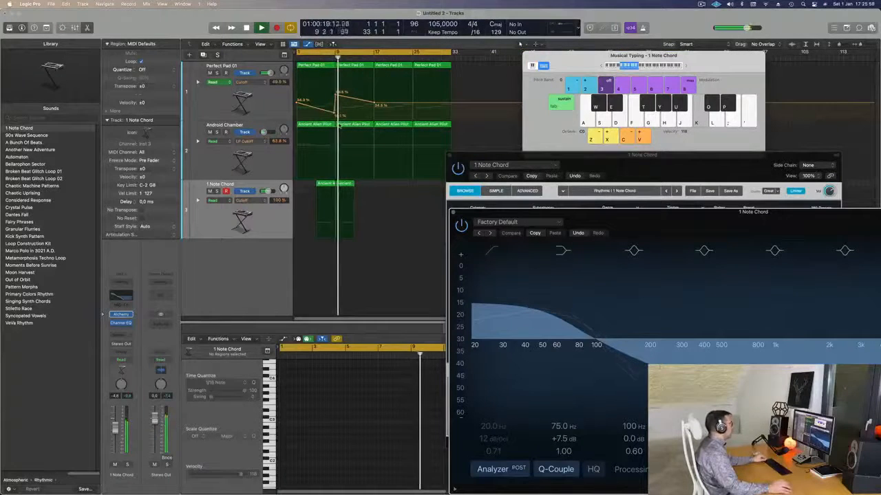
key("Return")
key("space")
Step: Solo the Android Chamber track briefly, add LP Cutoff automation points at 63.8 % around bar 9, and start playback
left_click(234, 145)
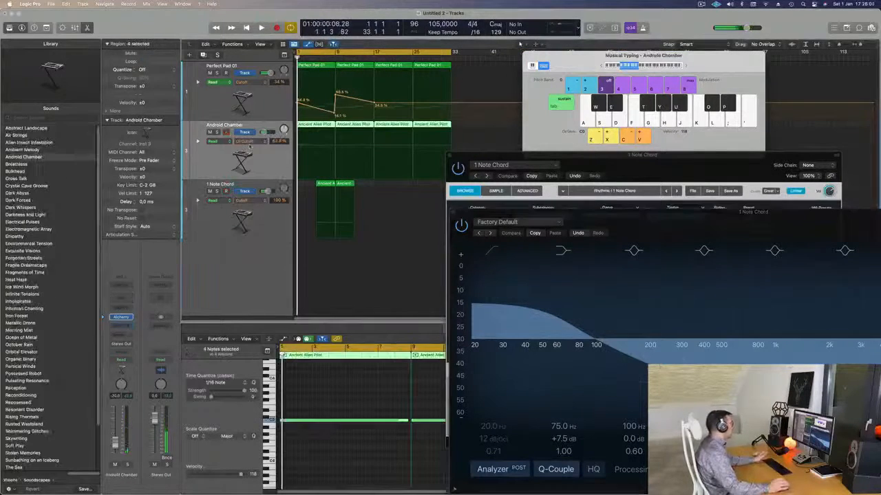
left_click(217, 131)
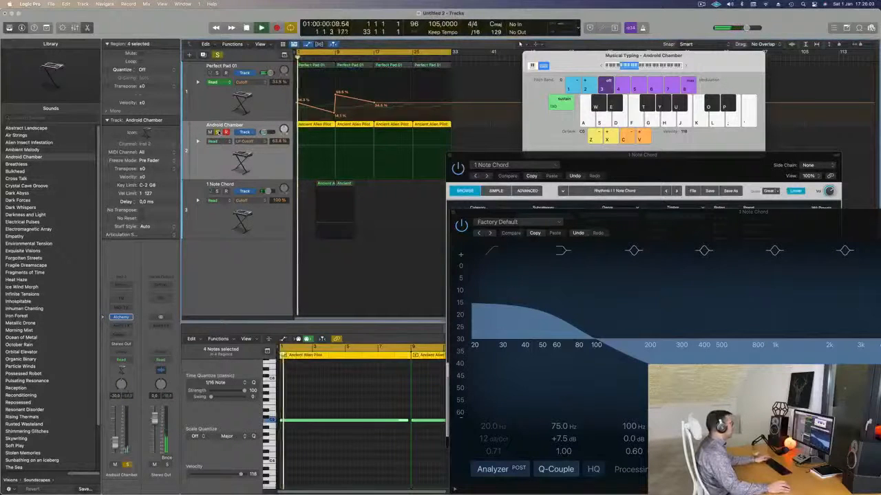
left_click(217, 131)
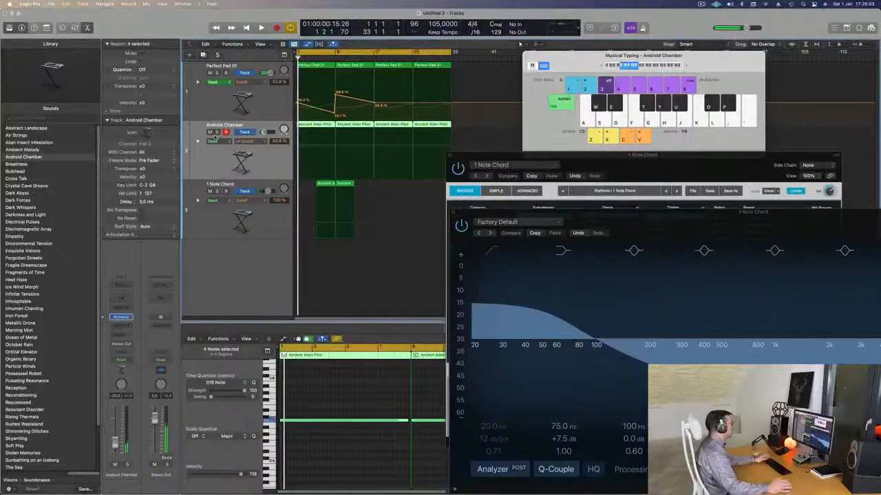
left_click(316, 148)
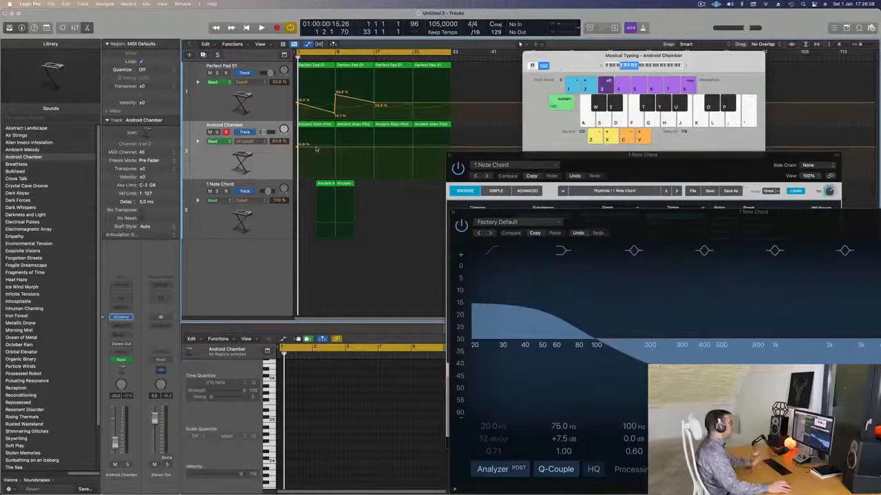
left_click(355, 148)
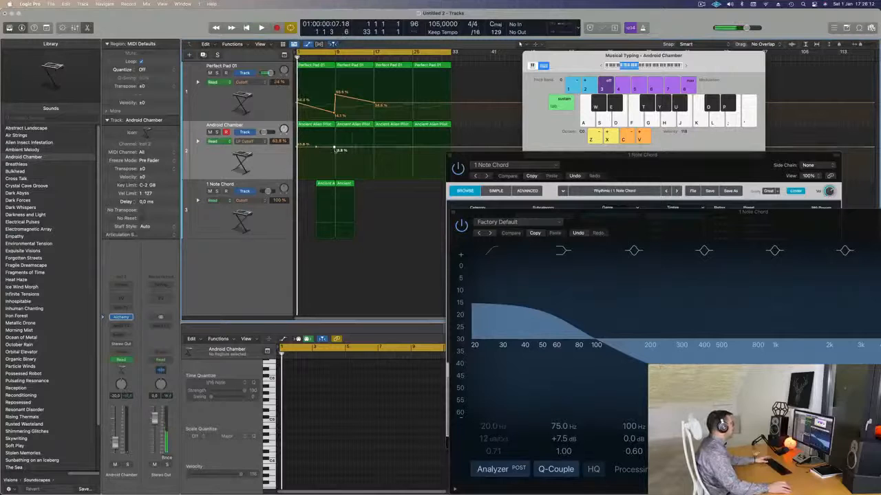
key("space")
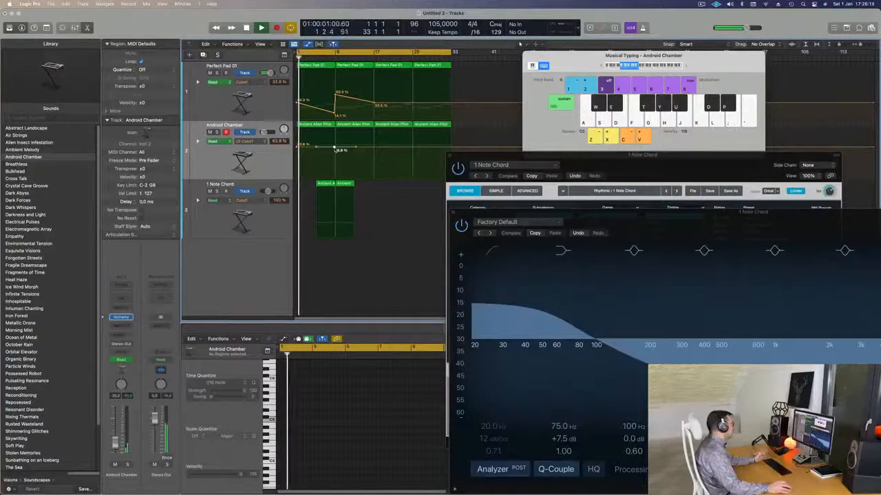
Step: Rename the Android Chamber track as Acufen and restart playback from the beginning
left_click(232, 126)
double_click(233, 126)
type("Acufen")
key("Return")
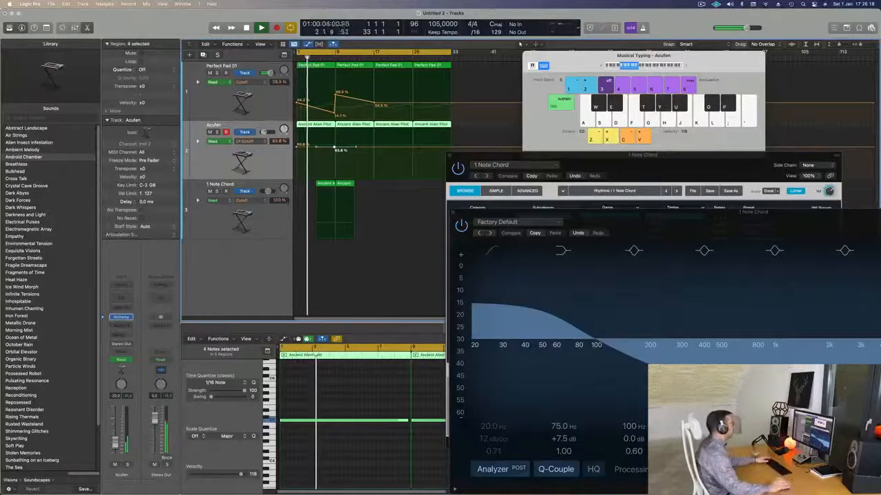
key("Return")
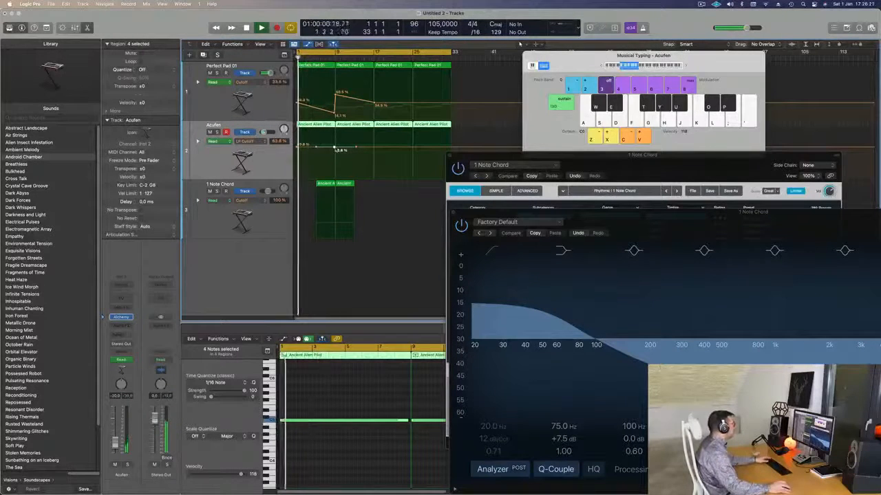
Step: Shape Acufen's LP Cutoff automation to fall from 63.8 % at bar 1 to about 27.9 % at bar 9 and return to 63.8 % by bar 17
left_click_drag(335, 147, 373, 147)
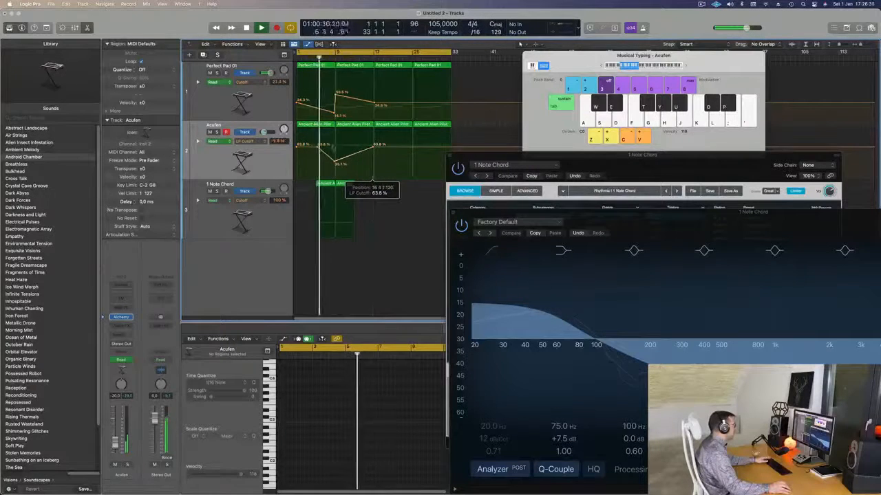
left_click_drag(308, 147, 297, 147)
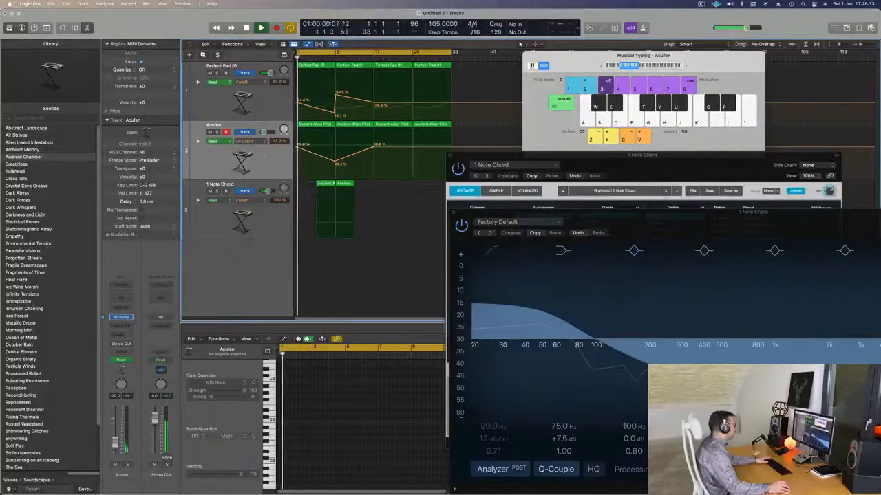
left_click(263, 156)
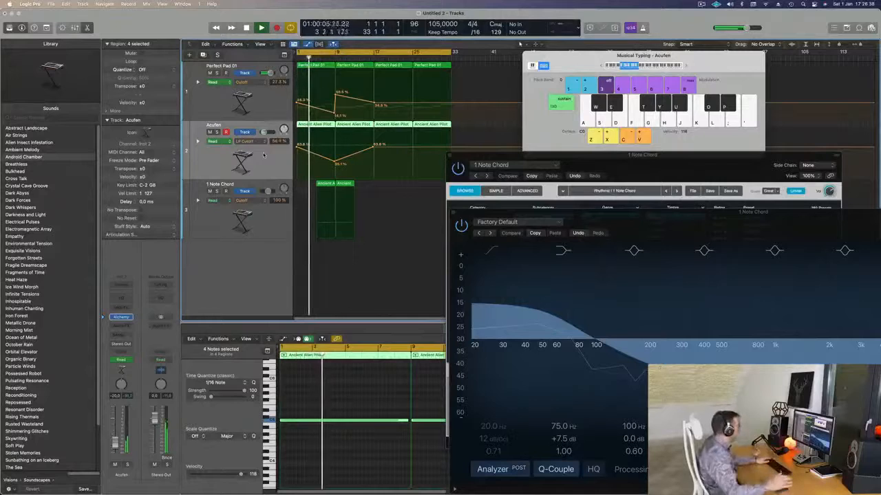
left_click_drag(334, 163, 335, 165)
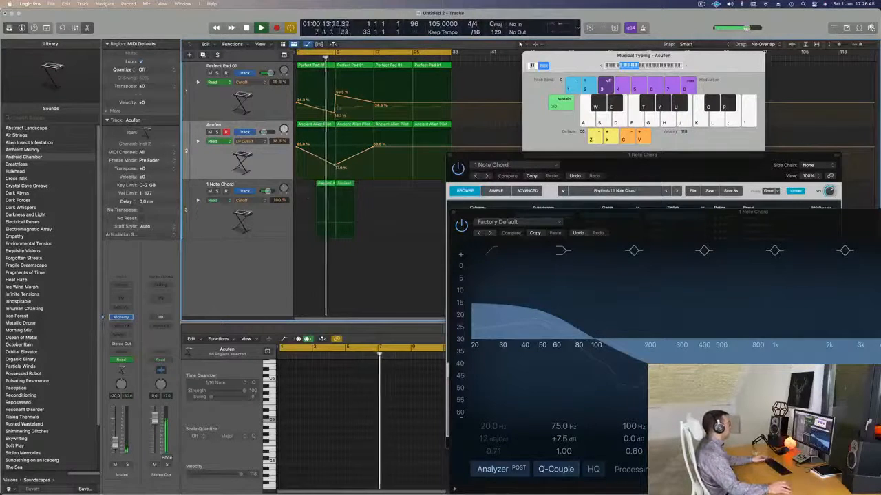
Step: Raise Perfect Pad 01's low cutoff point to about 18.6 %, tighten the upward jump at bar 9, and replay from the beginning
left_click_drag(334, 114, 335, 111)
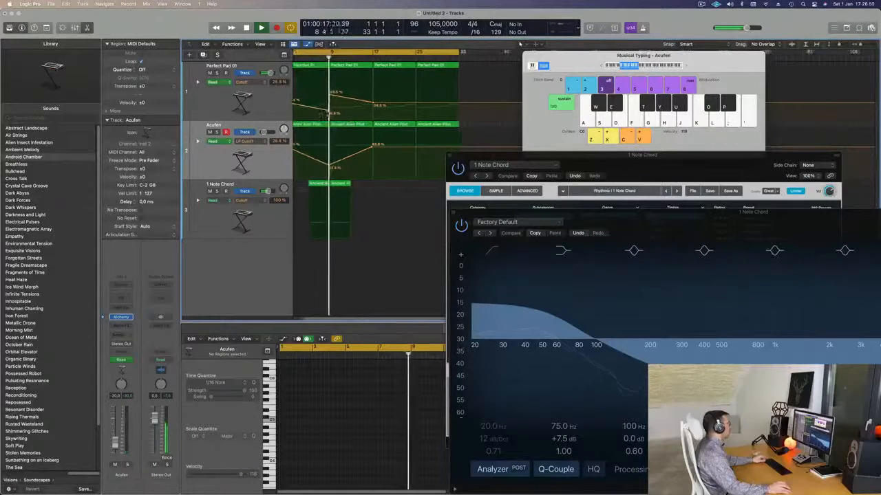
key("super+Right")
key("super+Right")
key("super+Right")
key("super+Right")
key("super+Right")
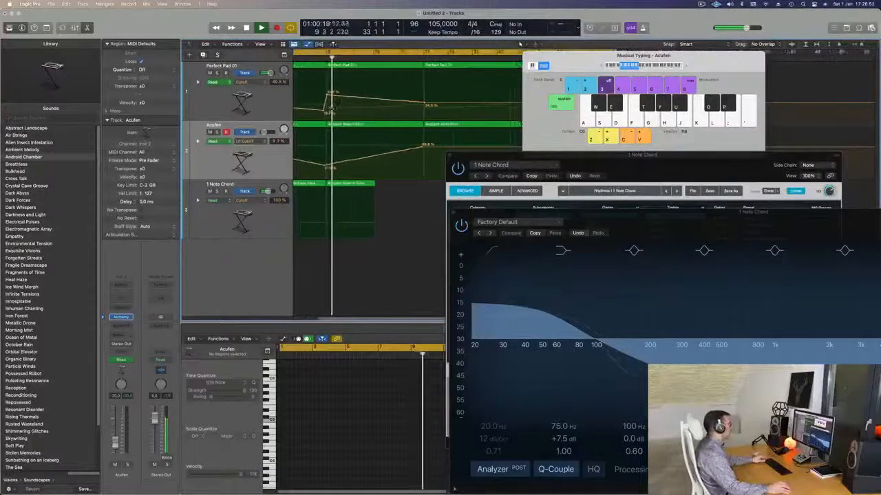
left_click_drag(319, 112, 321, 92)
key("super+Left")
key("super+Left")
key("Return")
key("super+Left")
key("super+Left")
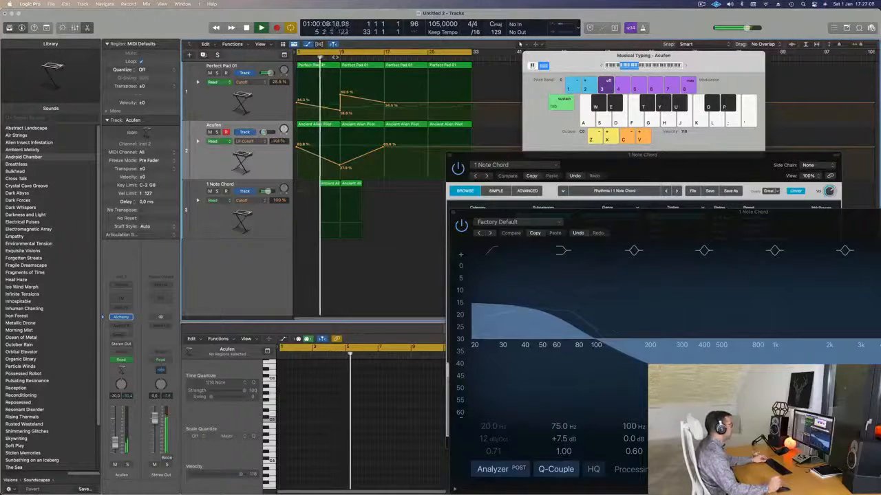
Step: Duplicate the Acufen track directly below the original and stop playback
left_click(267, 214)
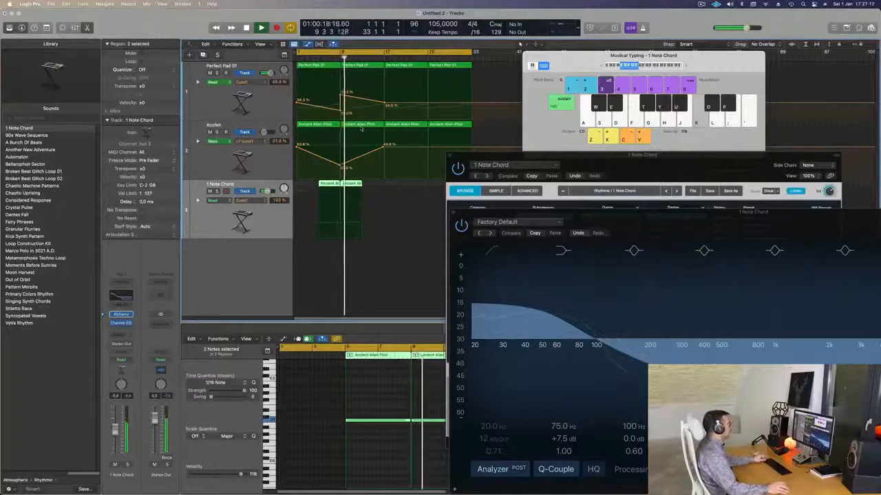
key("super+Right")
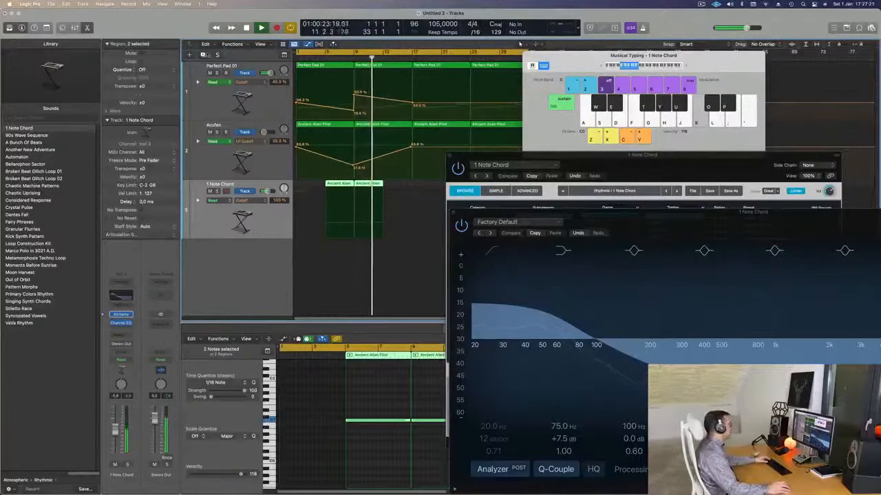
left_click(212, 141)
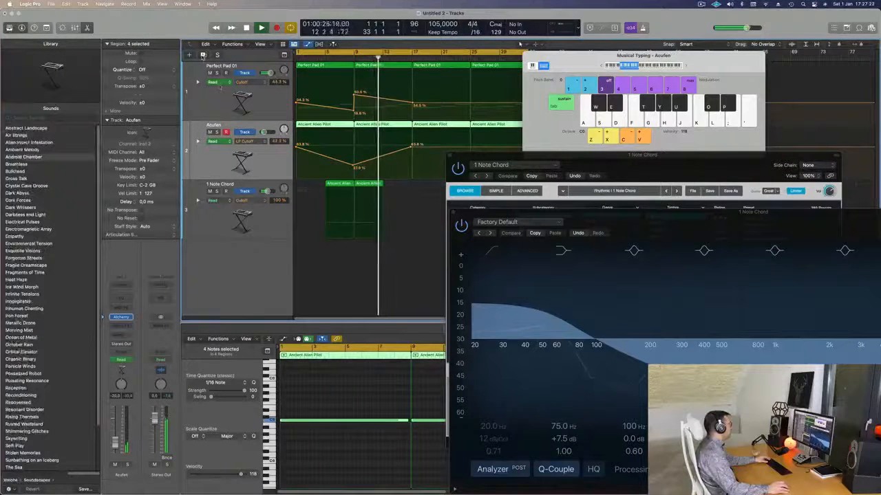
double_click(220, 243)
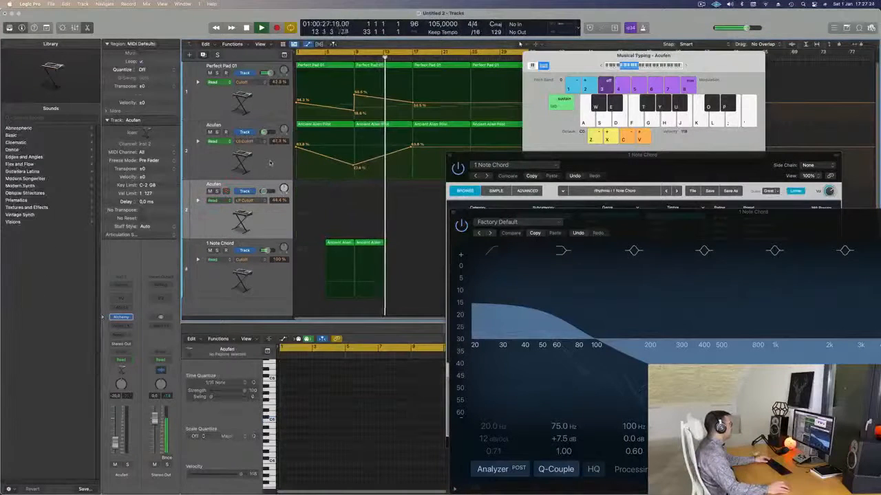
key("space")
Step: Copy Acufen's first Ancient Alien Pilot region to bar 1 of the duplicate track
left_click(270, 174)
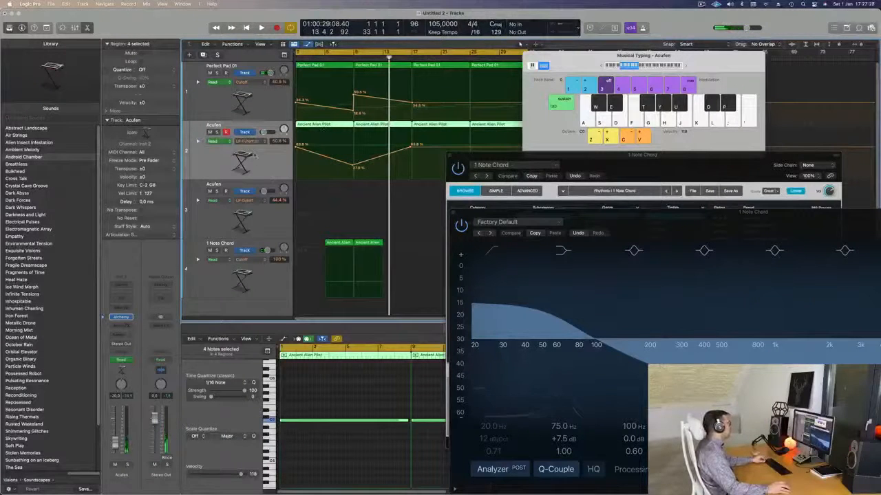
left_click(322, 125)
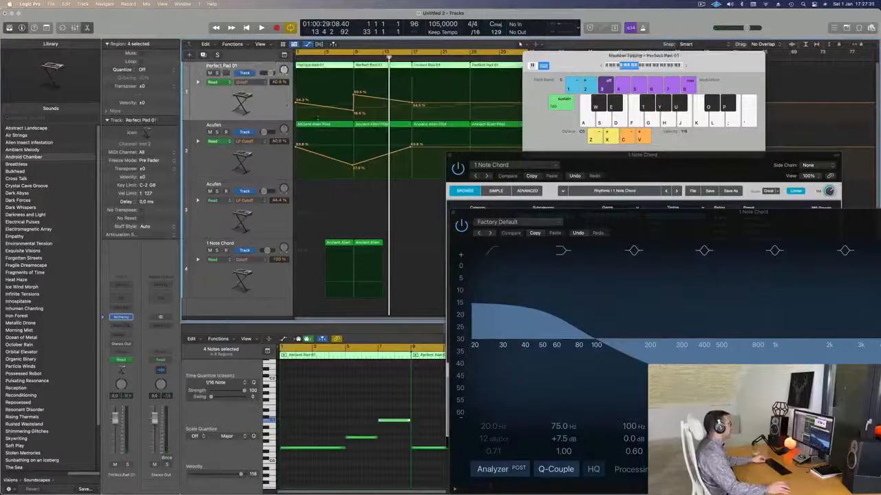
left_click_drag(324, 127, 313, 188)
Step: Undo the accidental automation deletion on Perfect Pad 01 and delete the automation on the duplicate Acufen track instead
key("ctrl+super+BackSpace")
key("super+z")
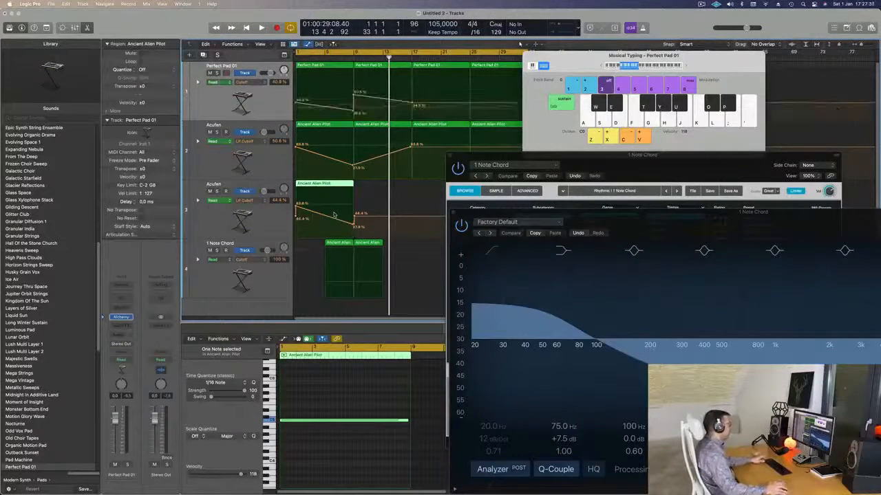
left_click(270, 221)
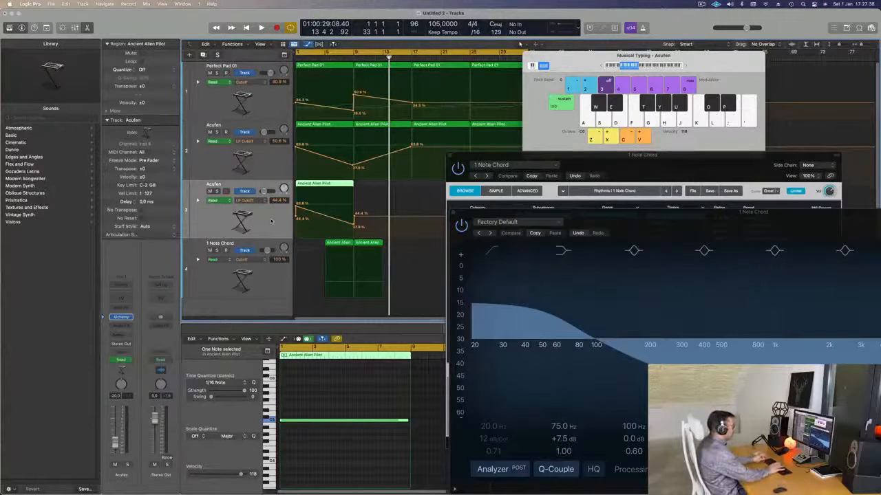
key("ctrl+super+BackSpace")
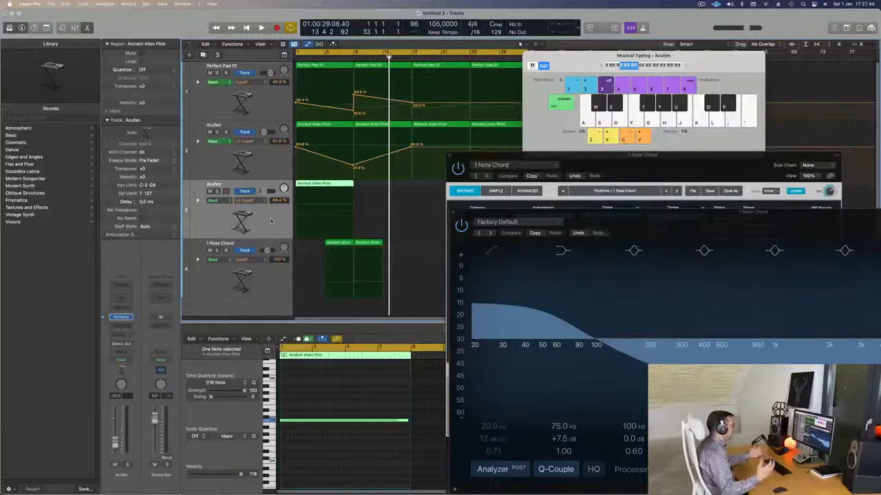
key("space")
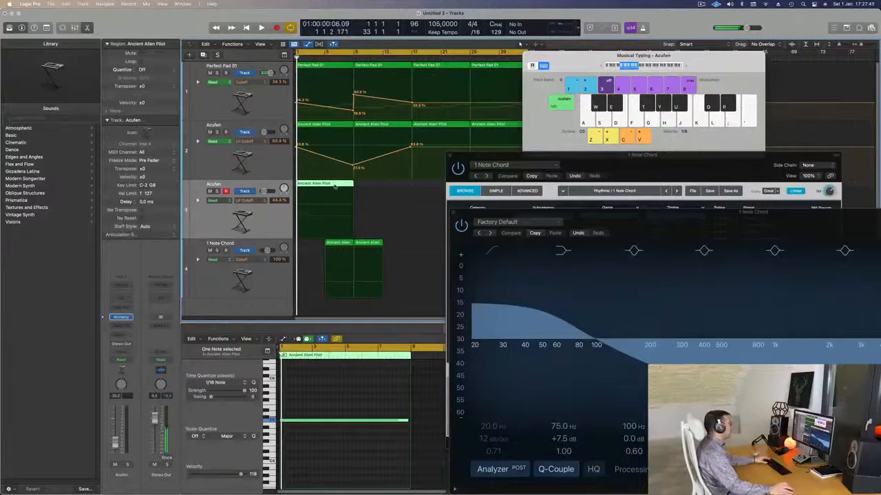
Step: Move the duplicate Acufen region to bar 7, split it and its note at bar 9, and delete the second part
left_click_drag(323, 184, 374, 187)
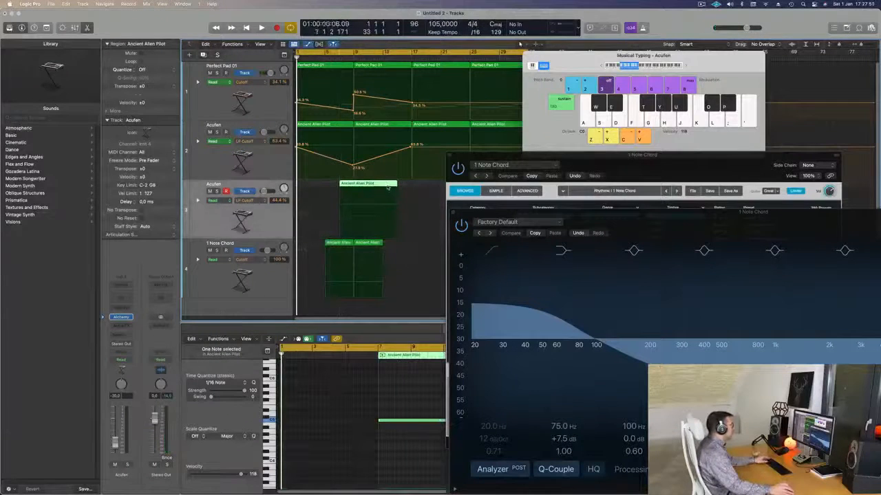
double_click(375, 187, "super")
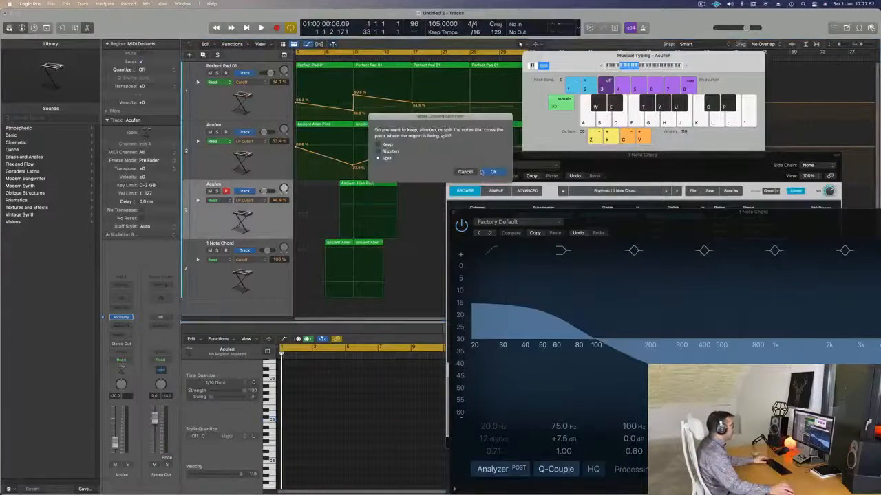
key("Return")
key("Delete")
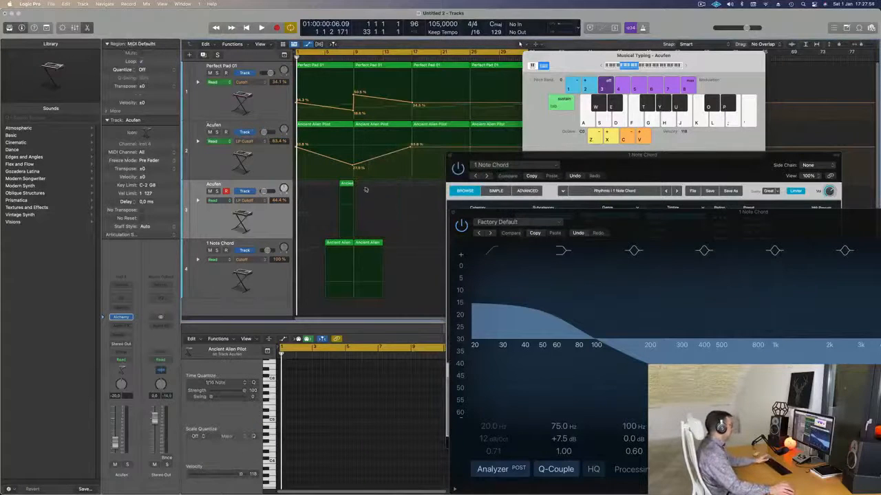
Step: Move the shortened Acufen region to bar 8 so it straddles bar 9, and play the arrangement from the beginning
key("super+Right")
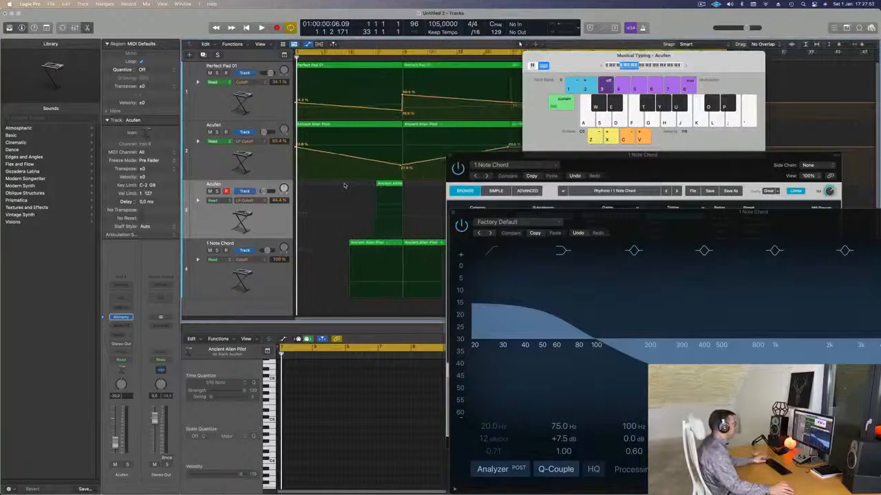
left_click_drag(392, 184, 406, 184)
key("super+Left")
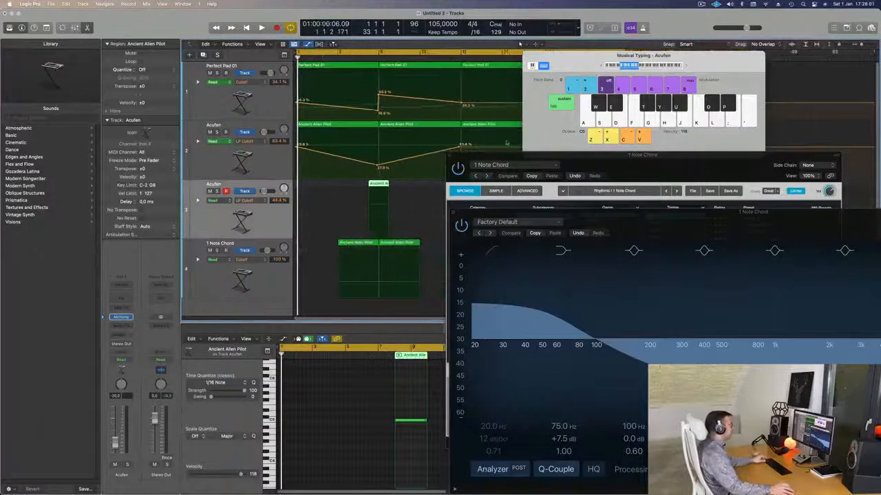
left_click_drag(523, 159, 565, 107)
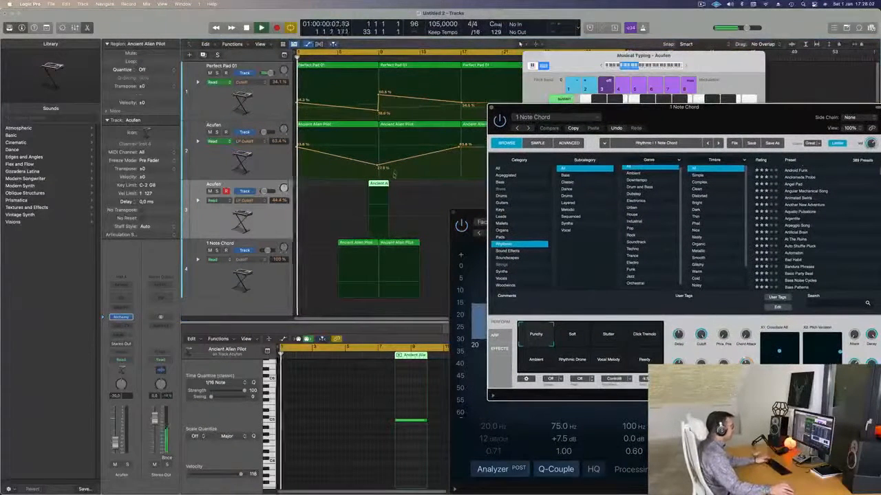
key("space")
key("super+Left")
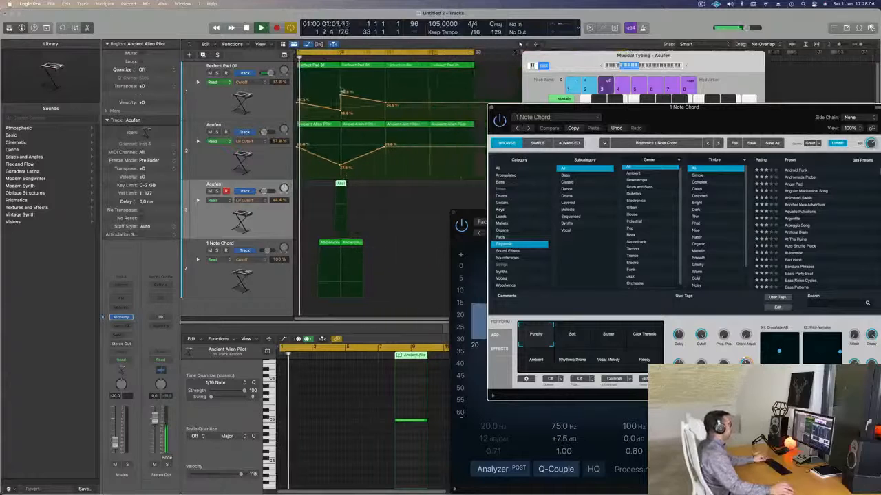
Step: Listen to the arrangement's opening bars, select the 1 Note Chord track and close its Channel EQ window
scroll(342, 91, "up", 2)
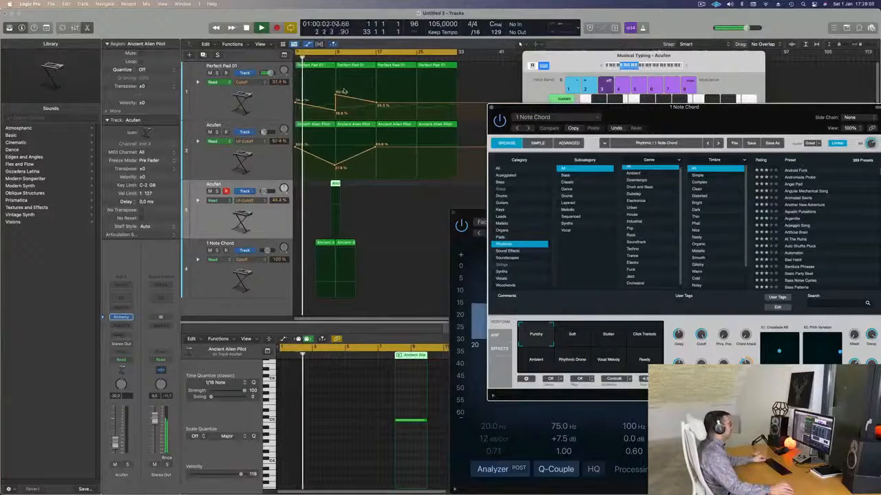
scroll(337, 97, "up", 2)
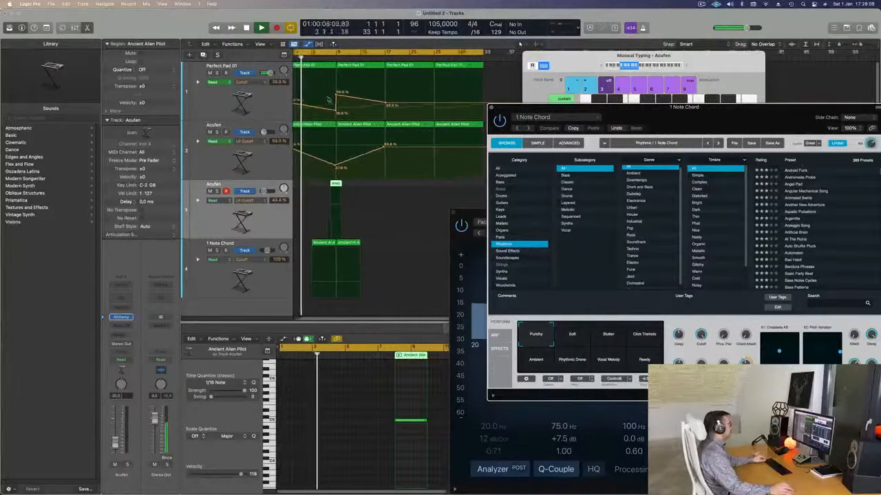
scroll(328, 100, "down", 1)
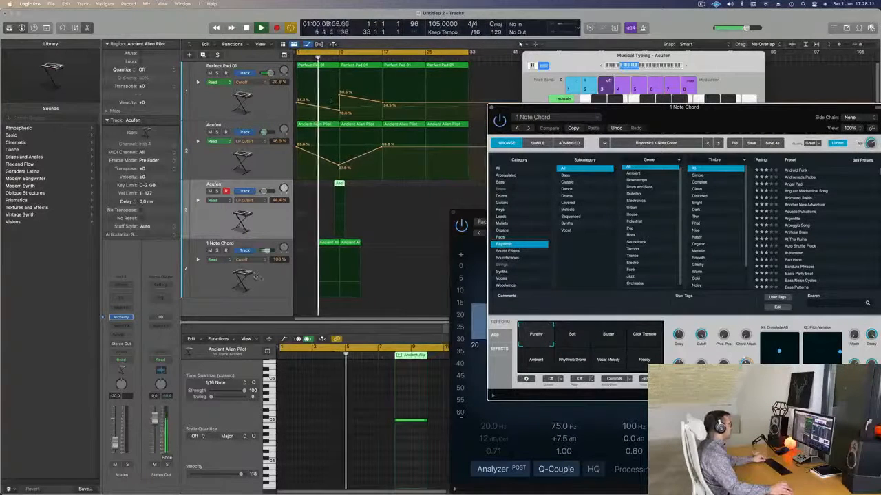
left_click(262, 277)
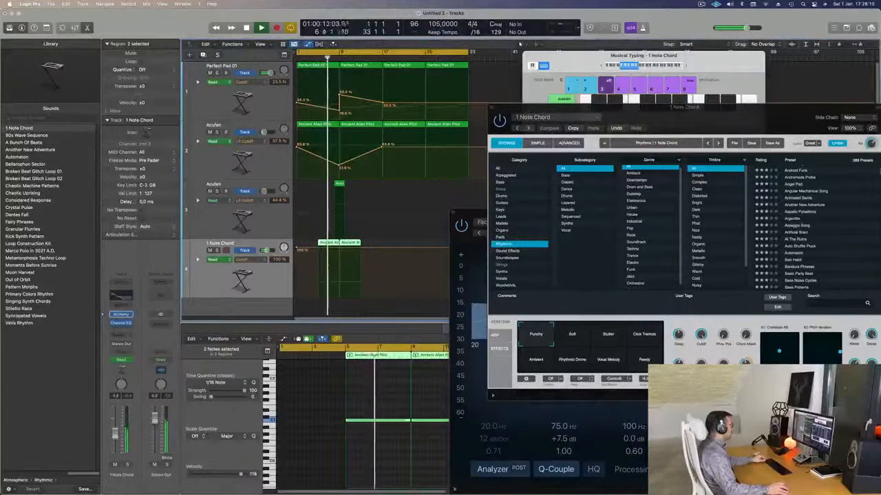
left_click(453, 212)
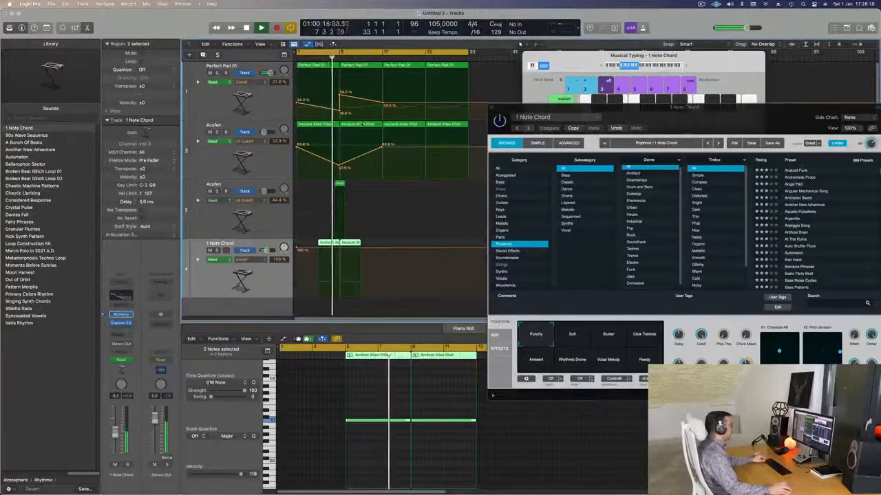
Step: Zoom in on the bar 9 transition, select the duplicate Acufen track and open its Alchemy instrument
key("super+Right")
key("super+Right")
key("super+Right")
key("super+Right")
left_click(272, 221)
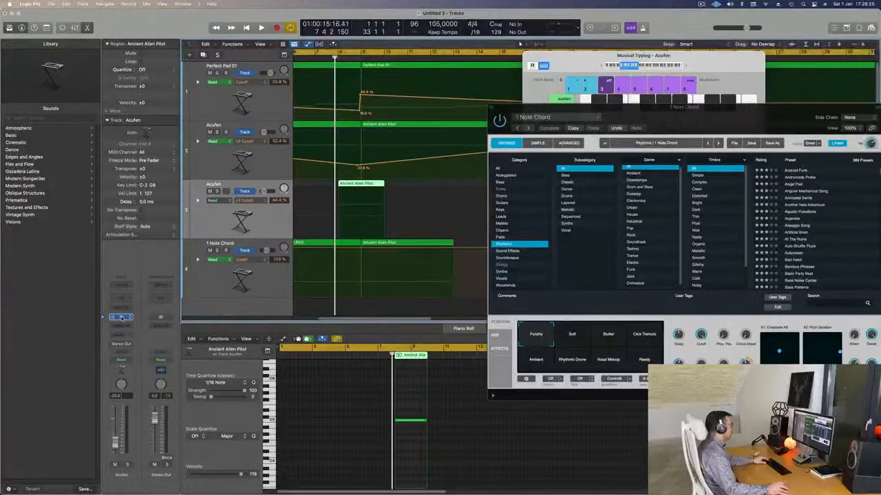
left_click(121, 317)
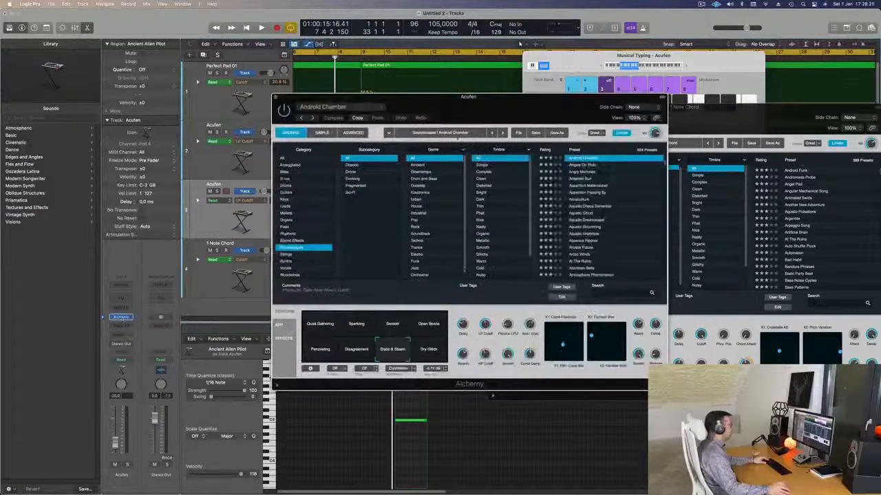
left_click_drag(522, 92, 498, 84)
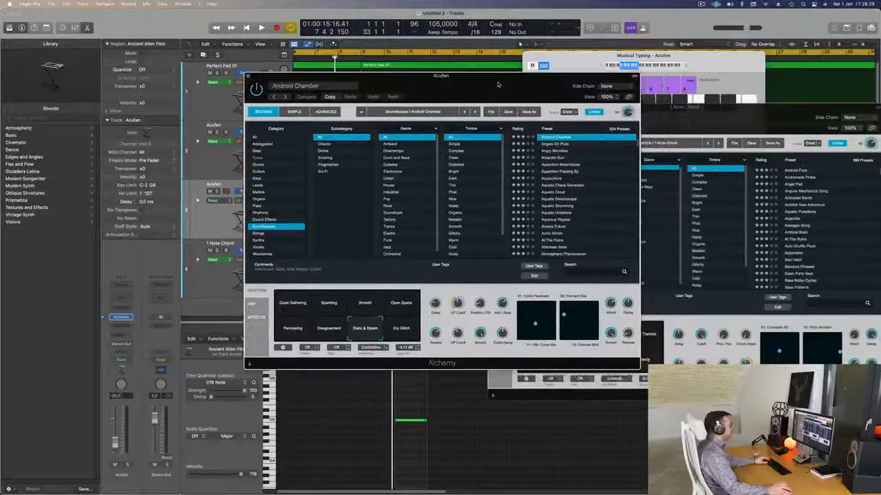
Step: Load the Alpha Pad preset from Alchemy's Strings category and raise the Musical Typing octave to C3
left_click(260, 234)
scroll(567, 172, "up", 5)
left_click(554, 145)
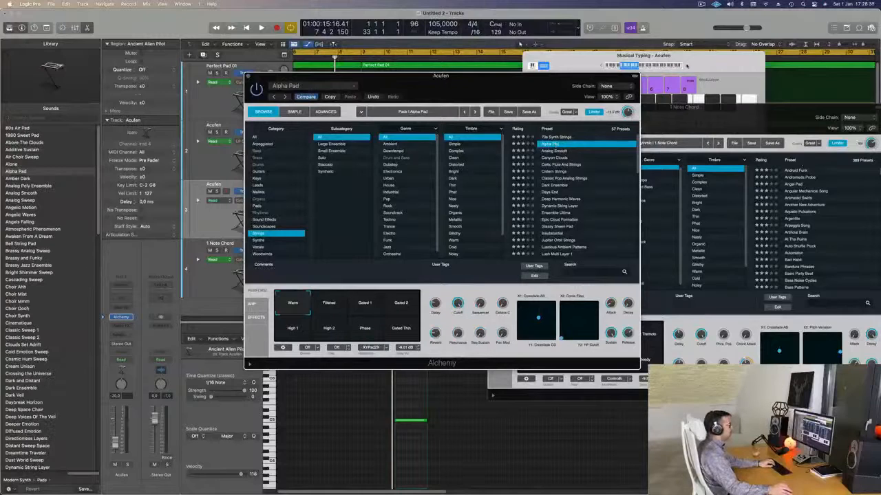
left_click(686, 65)
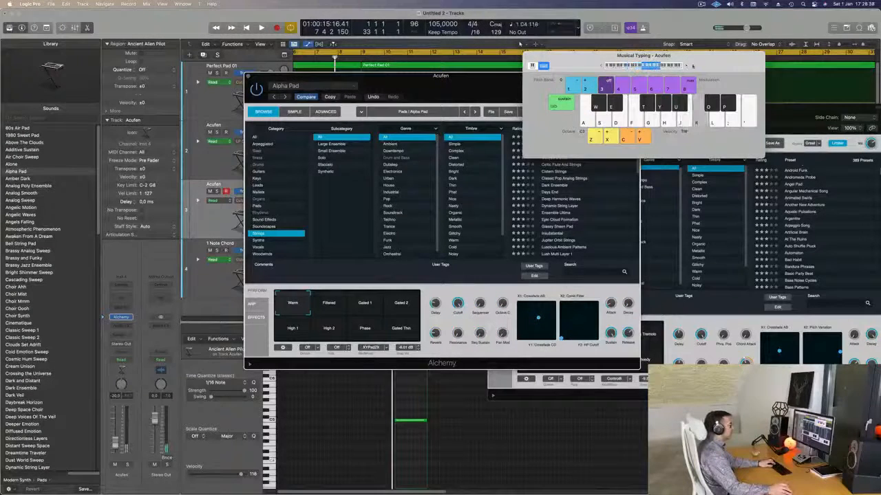
left_click_drag(686, 66, 749, 63)
left_click_drag(440, 76, 597, 92)
Step: Send the duplicate Acufen track to Bus 1 and insert SilverVerb with the grandiose preset on Aux 1
left_click(118, 335)
mouse_move(129, 347)
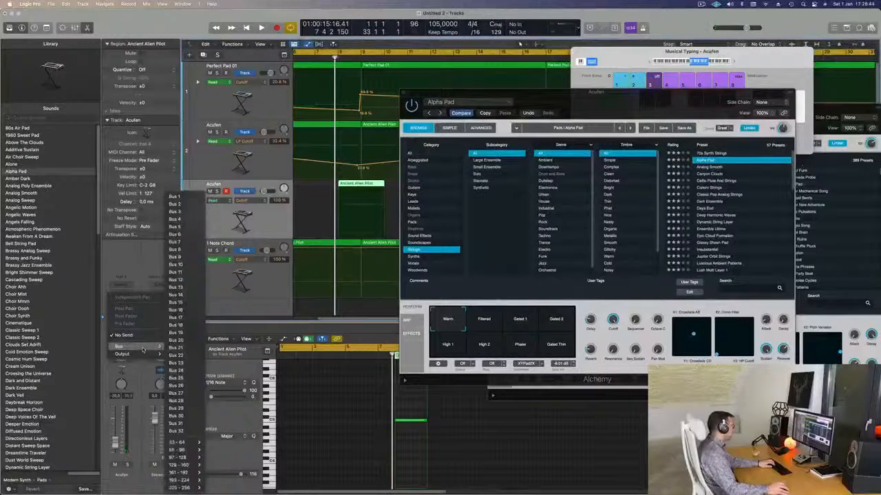
left_click(178, 197)
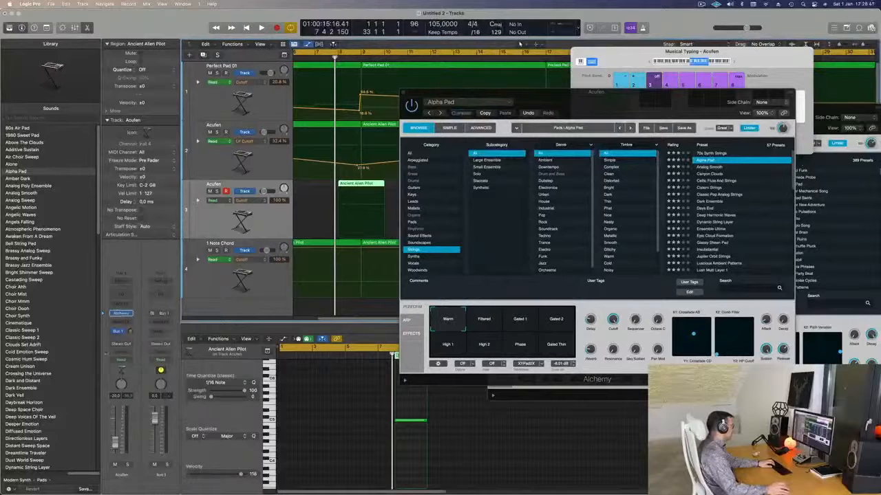
left_click(160, 325)
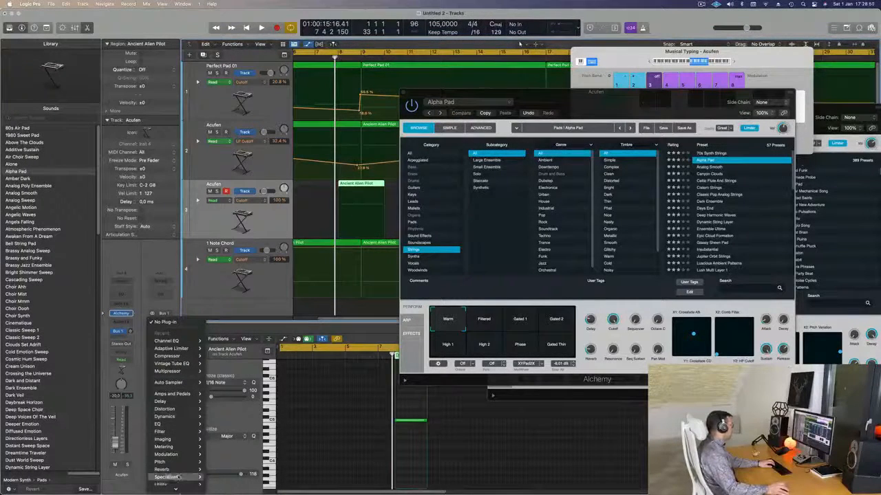
mouse_move(165, 470)
left_click(220, 480)
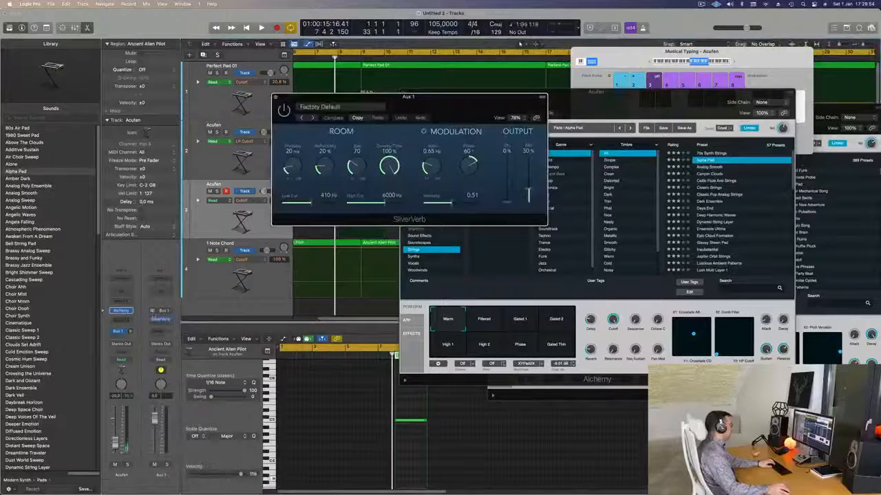
left_click(330, 106)
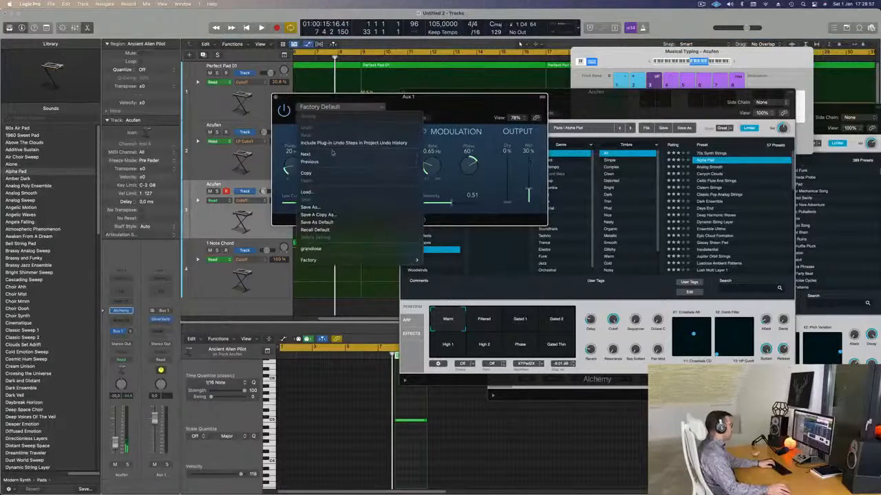
left_click(313, 248)
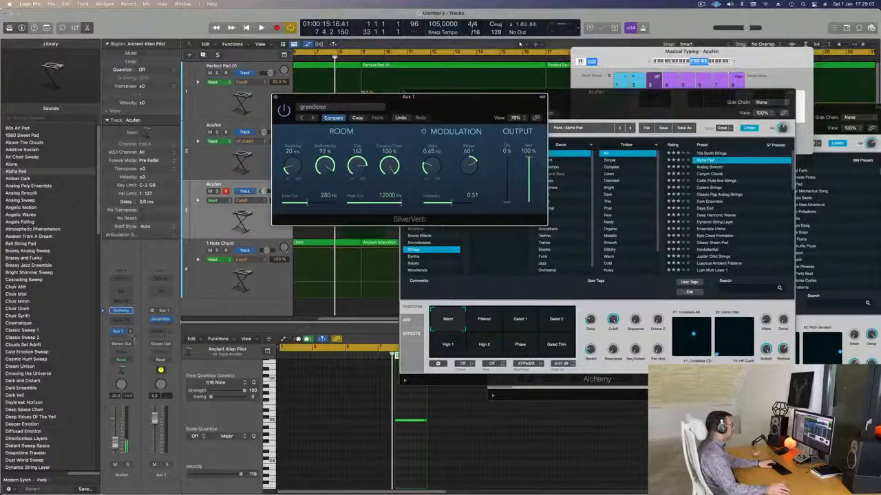
Step: Turn up the duplicate Acufen track's Bus 1 send while auditioning notes, and raise the Musical Typing octave to C4
left_click(132, 346)
key("j")
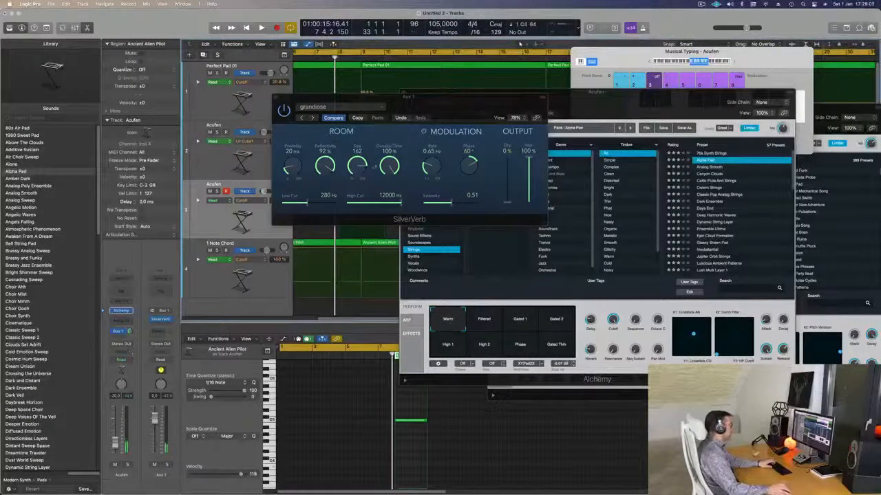
key("g")
left_click(735, 62)
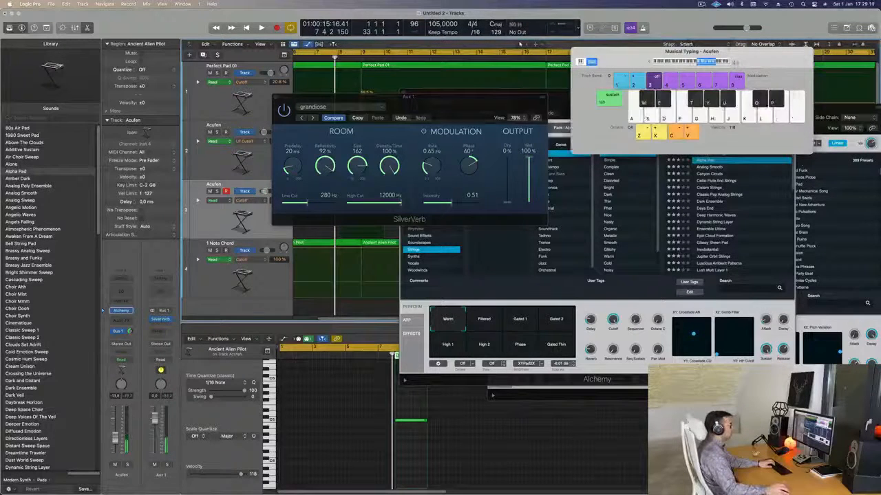
Step: Filter Alchemy's Strings presets by the Distorted timbre, load Vintage String 1 and audition it
left_click_drag(396, 107, 840, 212)
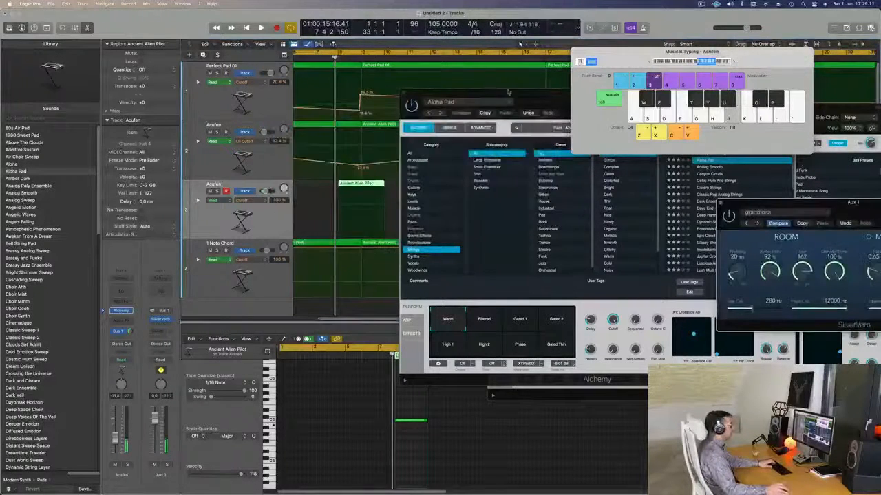
left_click_drag(537, 100, 408, 114)
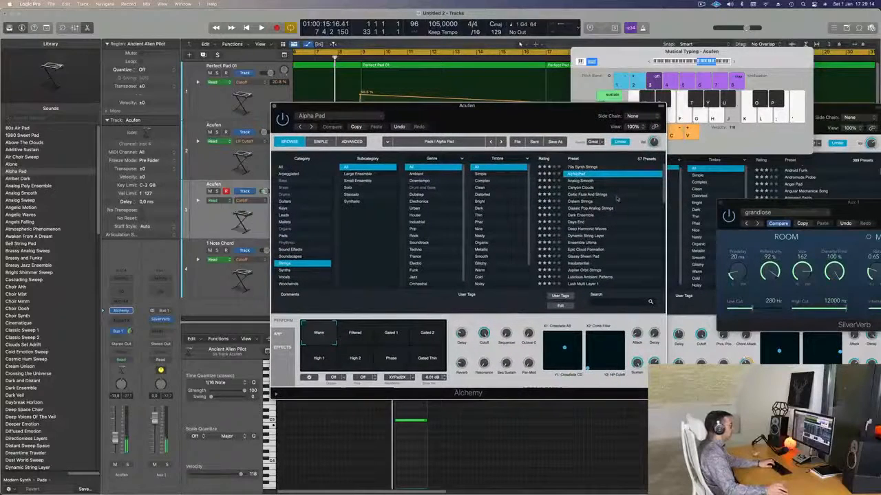
scroll(612, 207, "down", 3)
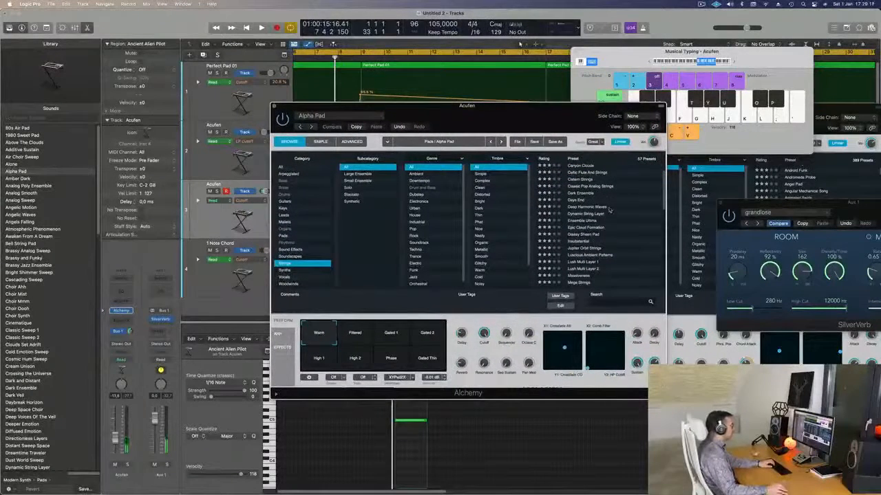
left_click(486, 194)
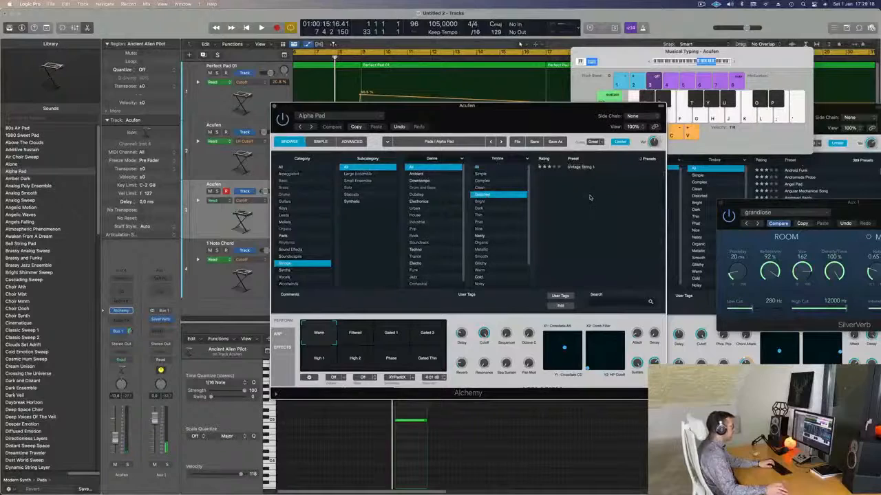
left_click_drag(543, 112, 561, 129)
key("j")
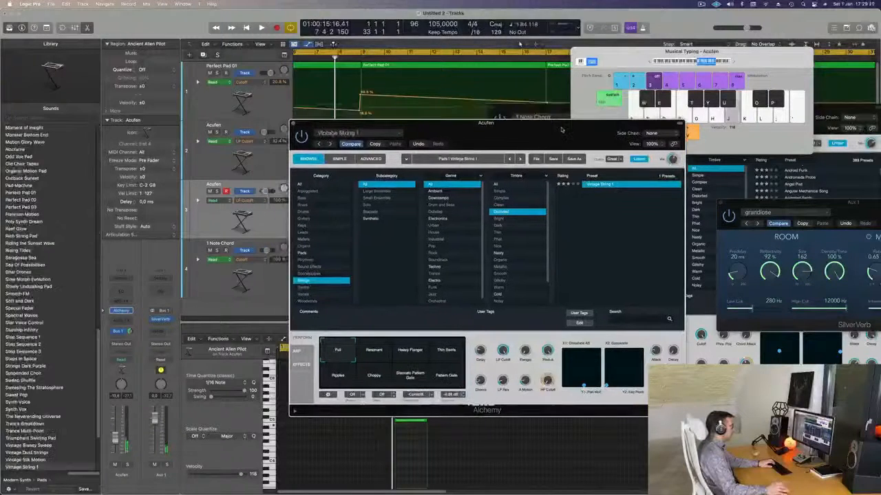
Step: Filter the Strings presets by the Nasty timbre and load Middle Eastern Dreams
left_click(498, 254)
left_click(606, 184)
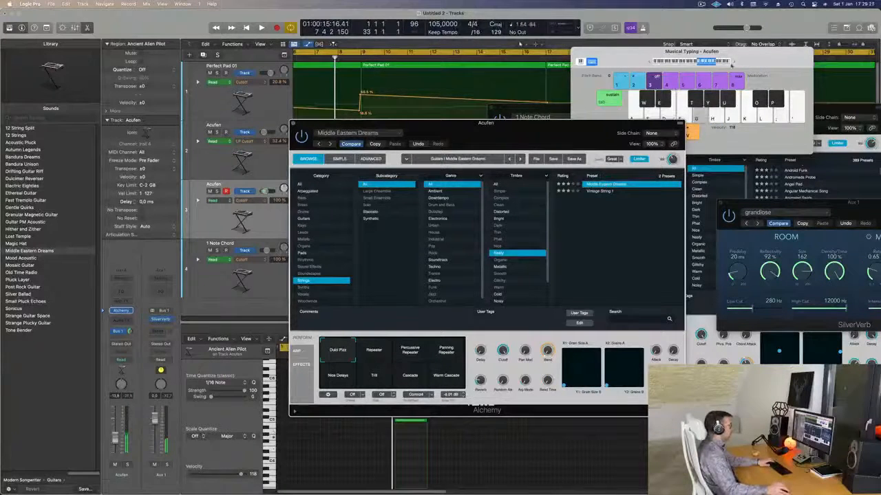
left_click_drag(549, 130, 603, 138)
Step: Play the arrangement from the beginning and try out Middle Eastern Dreams notes over it, moving up to octave C5
key("Return")
key("space")
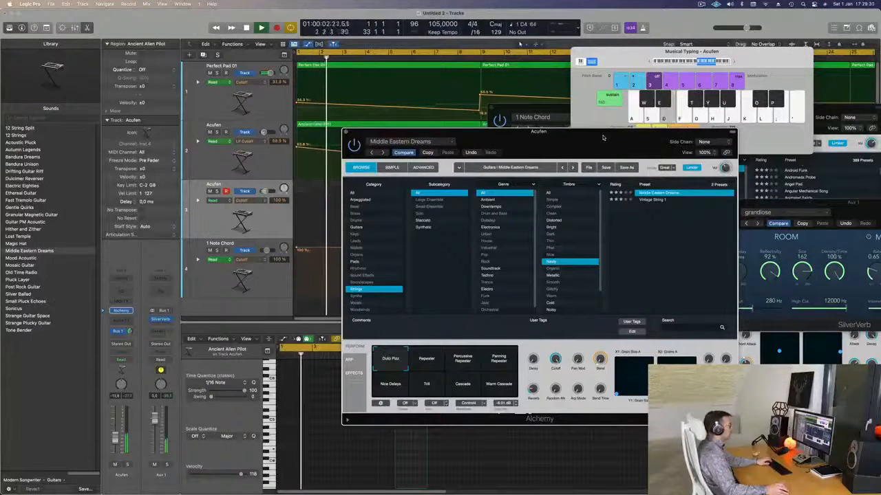
left_click(651, 62)
left_click(651, 63)
key("f")
key("d")
left_click(734, 63)
left_click(735, 62)
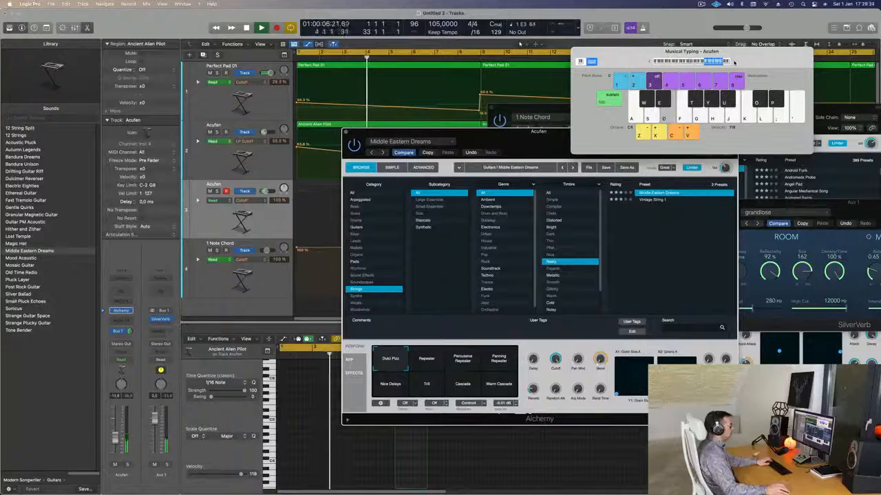
key("d")
key("d")
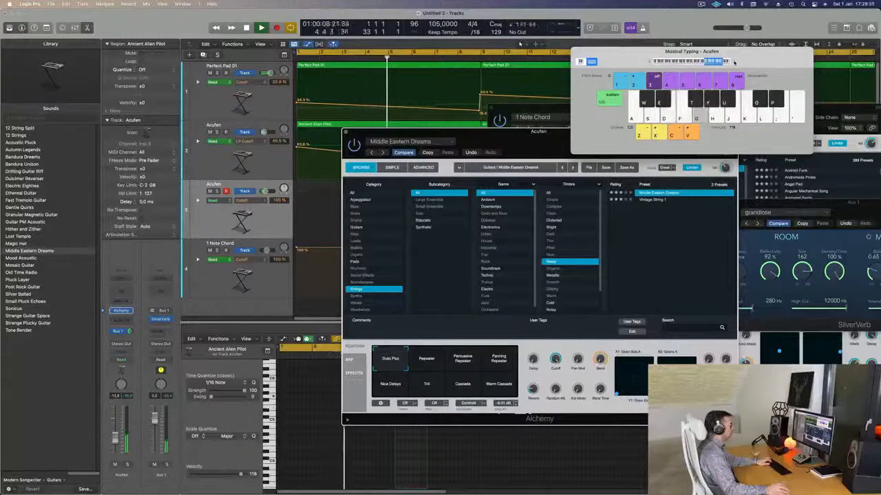
key("g")
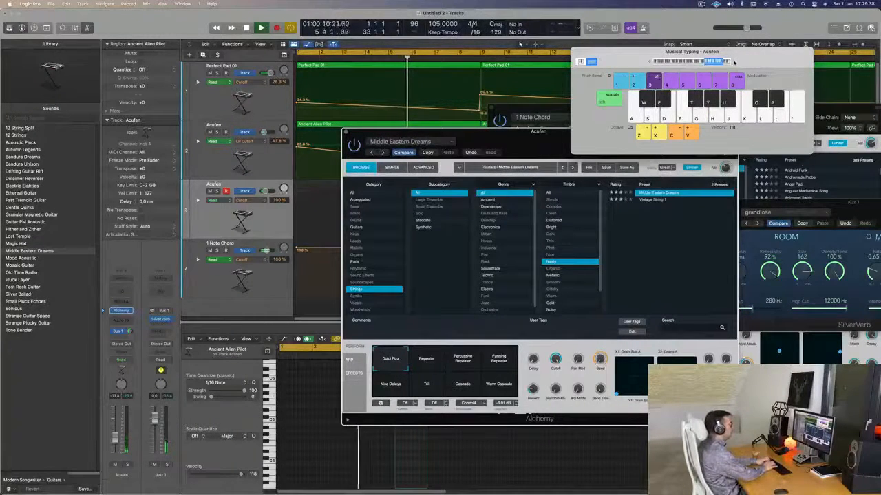
key("s")
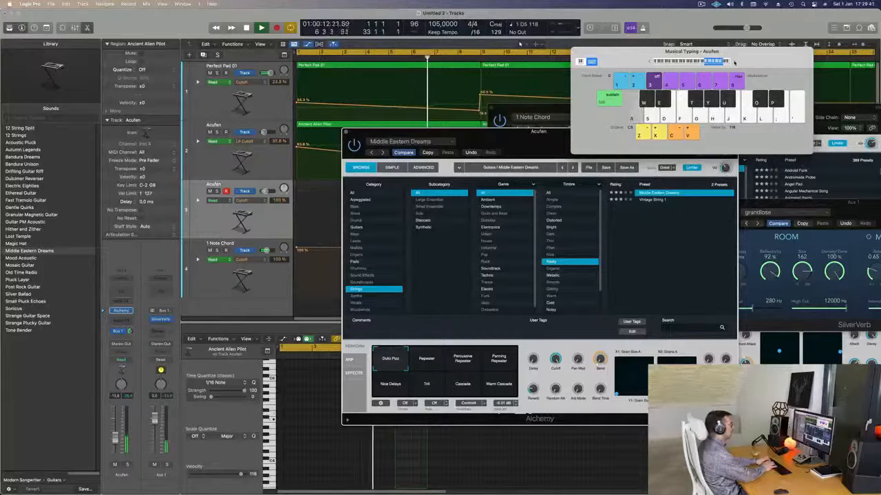
key("d")
key("a")
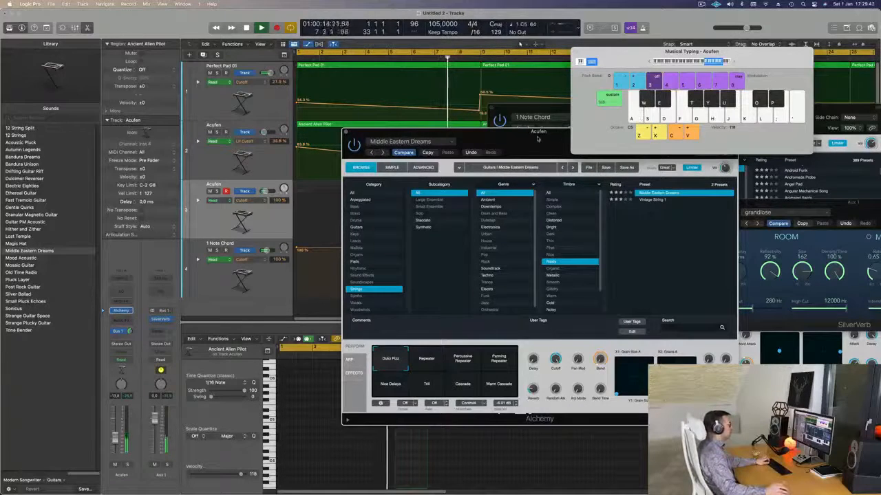
Step: Lower the Musical Typing octave to C4, restart the arrangement and try a short melody over it
left_click_drag(536, 138, 694, 197)
key("z")
key("s")
key("d")
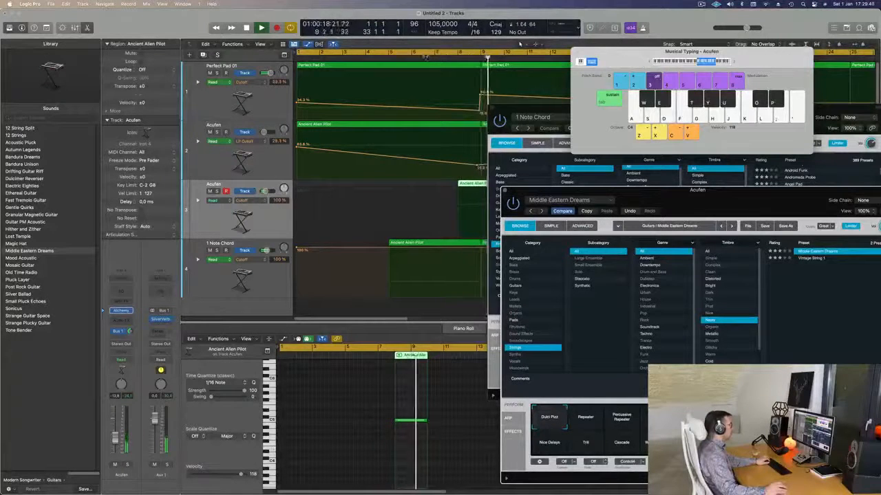
key("a")
key("space")
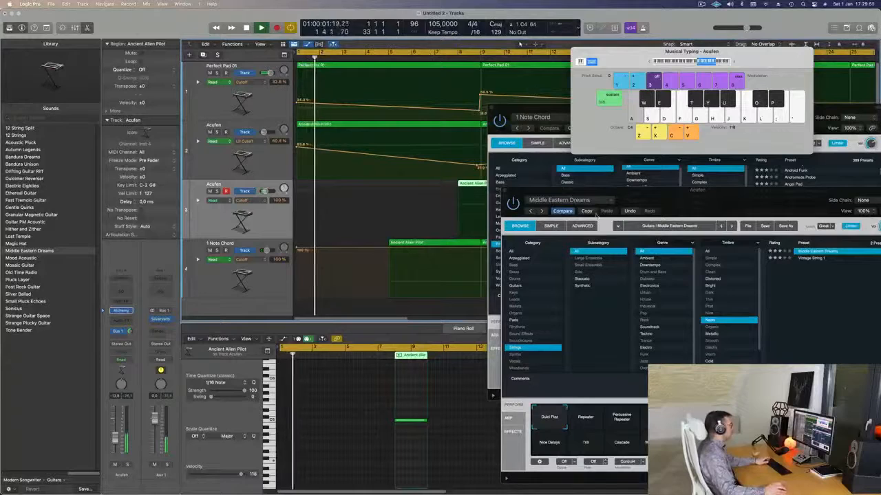
key("s")
key("d")
Step: Audition Middle Eastern Dreams' Repeater and Percussive Repeater snapshots, ending on Panning Repeater
left_click_drag(770, 203, 605, 129)
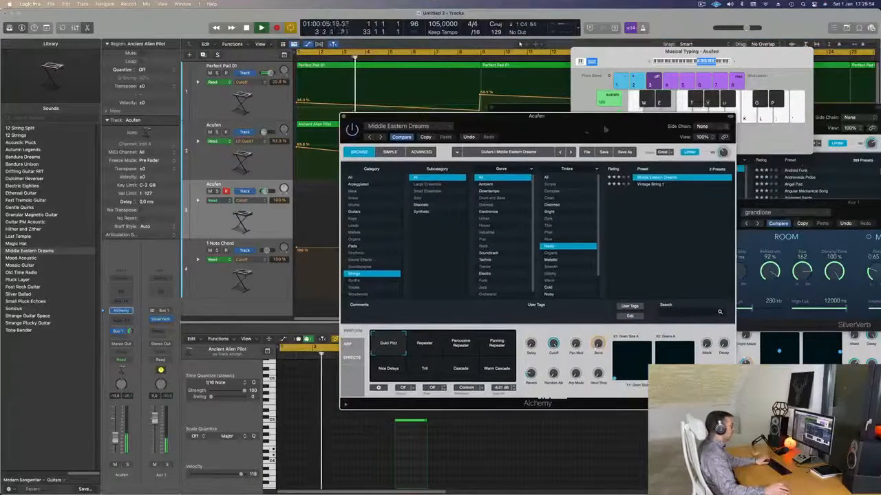
left_click(425, 347)
left_click(461, 347)
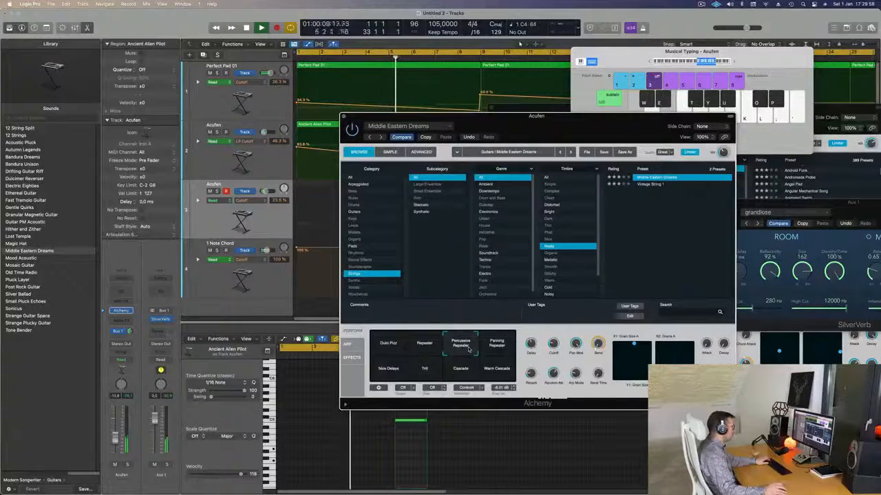
left_click(496, 349)
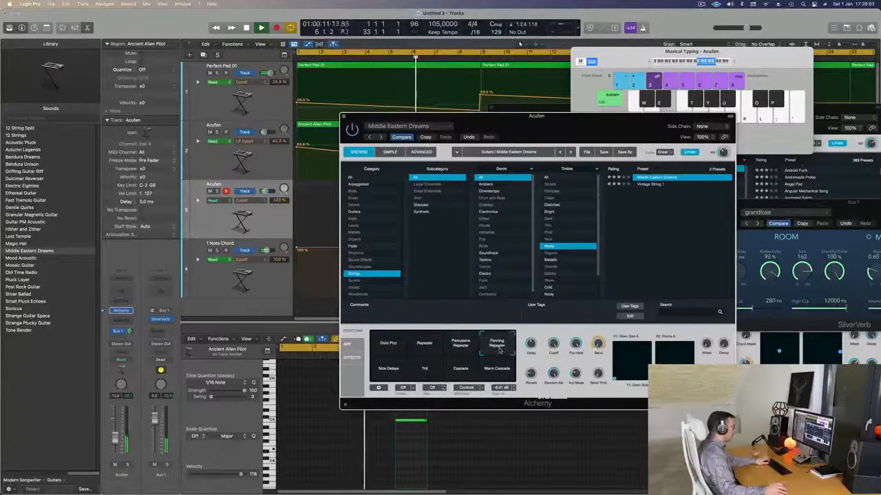
Step: Clear the instrument windows off the third track's short Ancient Alien Pilot region and transpose its note down one octave
left_click_drag(584, 128, 813, 209)
left_click_drag(551, 108, 780, 104)
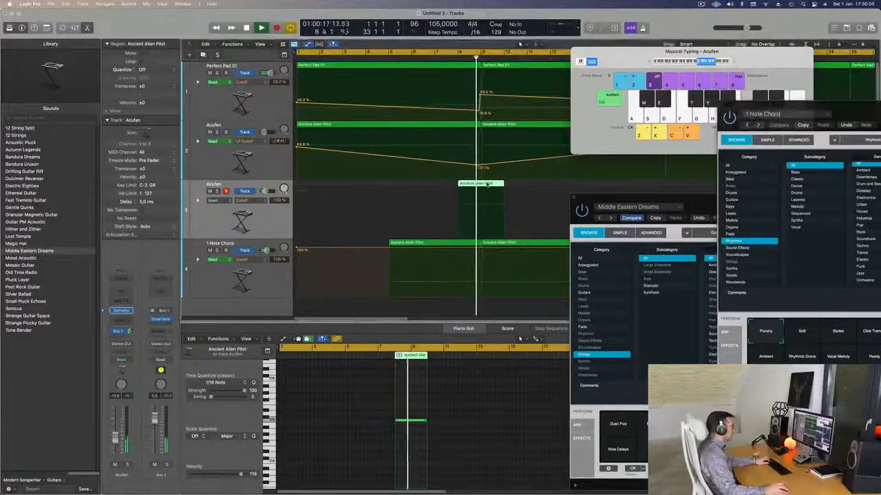
double_click(483, 184)
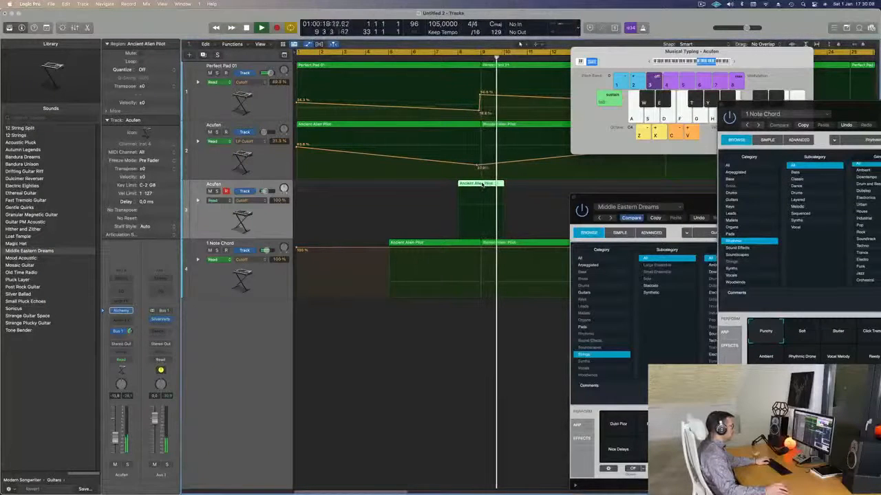
double_click(483, 184)
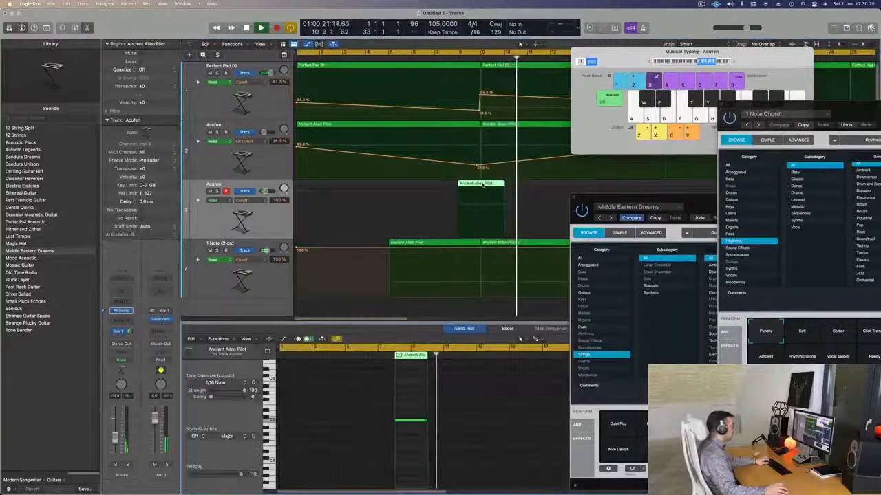
key("alt+shift+Down")
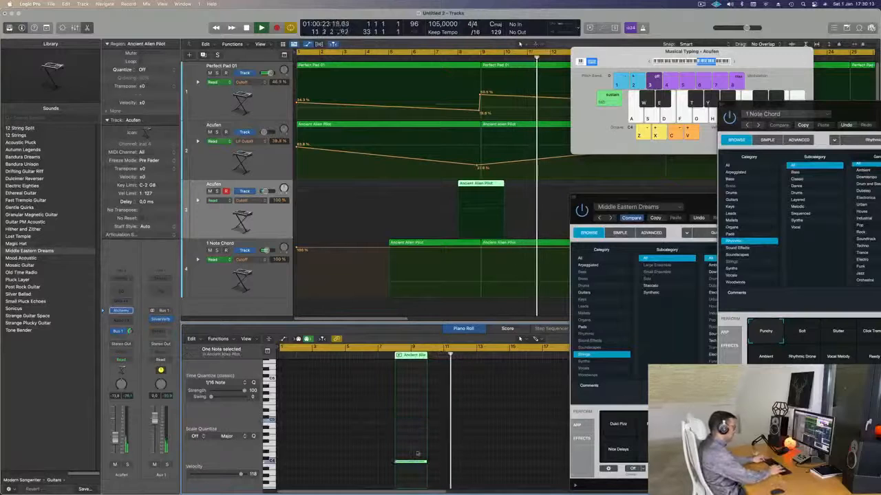
key("alt+shift+Down")
key("alt+shift+Up")
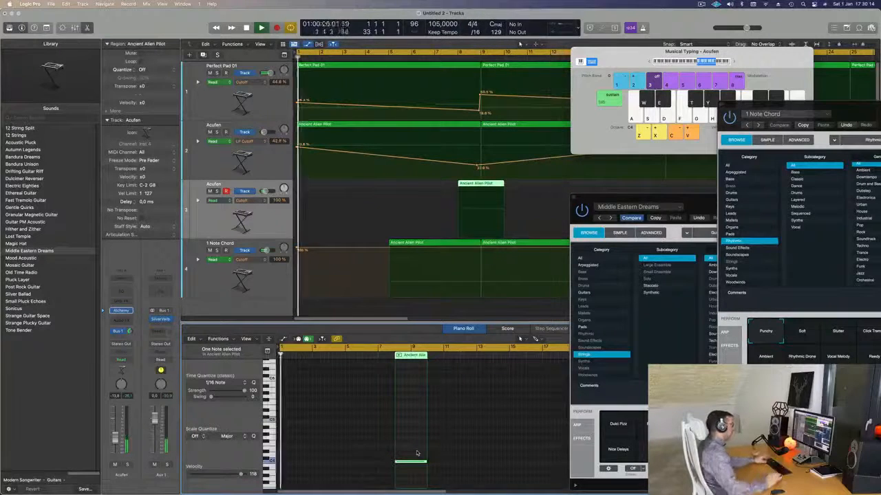
Step: Move the third track's short region to start at bar 7 and close the 1 Note Chord instrument window
left_click_drag(480, 184, 457, 188)
left_click_drag(850, 112, 650, 67)
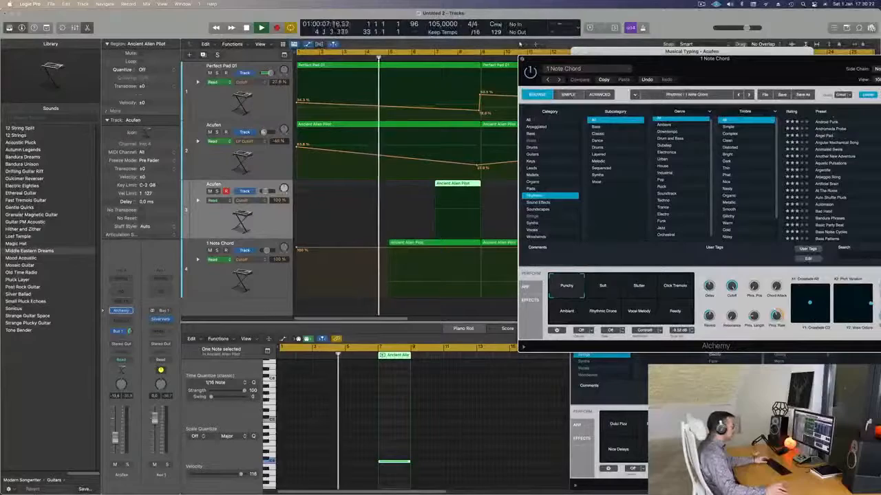
left_click(522, 59)
left_click_drag(734, 196, 641, 184)
left_click_drag(717, 177, 634, 178)
scroll(457, 192, "down", 3)
scroll(457, 192, "down", 3)
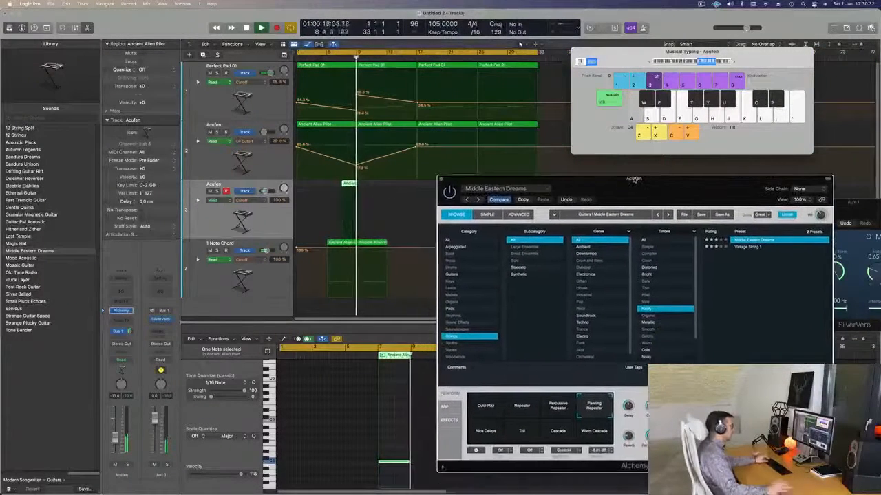
left_click_drag(567, 187, 628, 190)
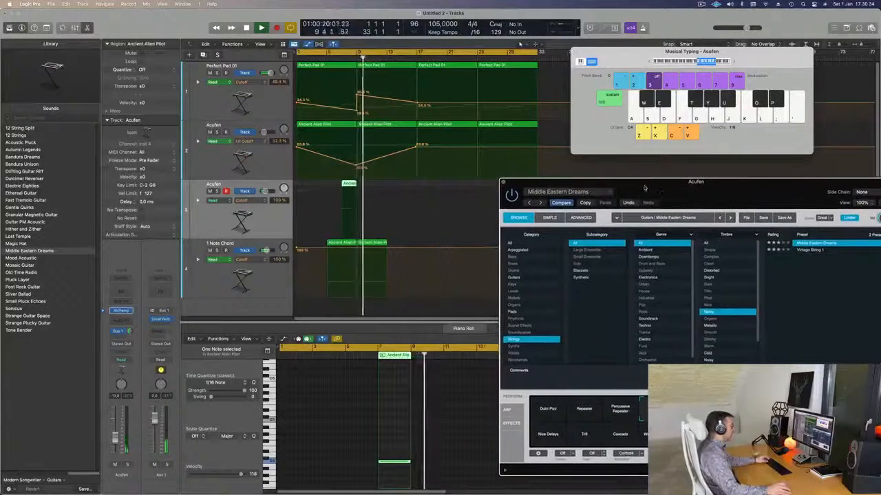
left_click_drag(751, 209, 646, 176)
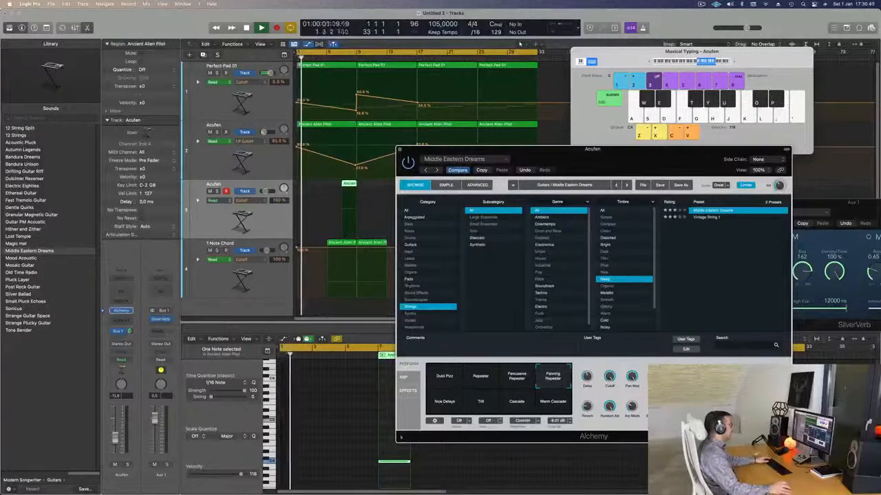
Step: Start the cycle range at bar 5 and audition Middle Eastern Dreams' Warm Cascade, Cascade and Trill snapshots
left_click_drag(297, 53, 297, 55)
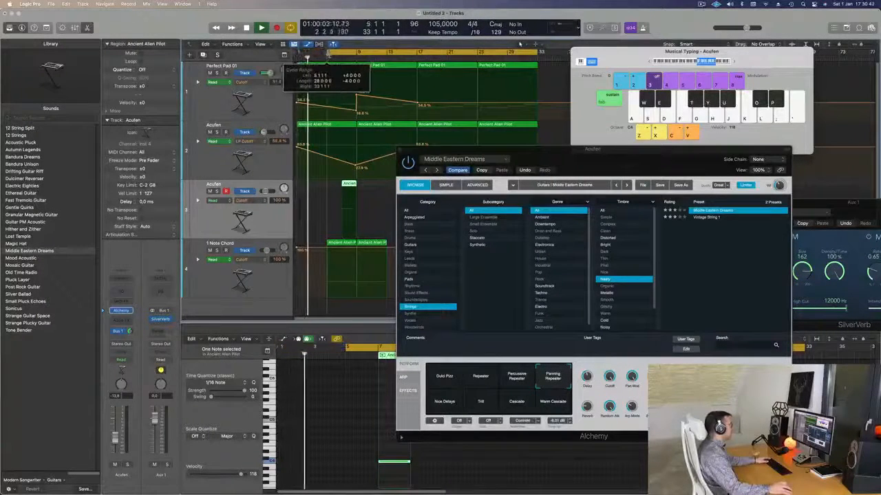
mouse_move(558, 161)
left_mouse_down()
mouse_move(496, 167)
mouse_move(570, 161)
left_mouse_up()
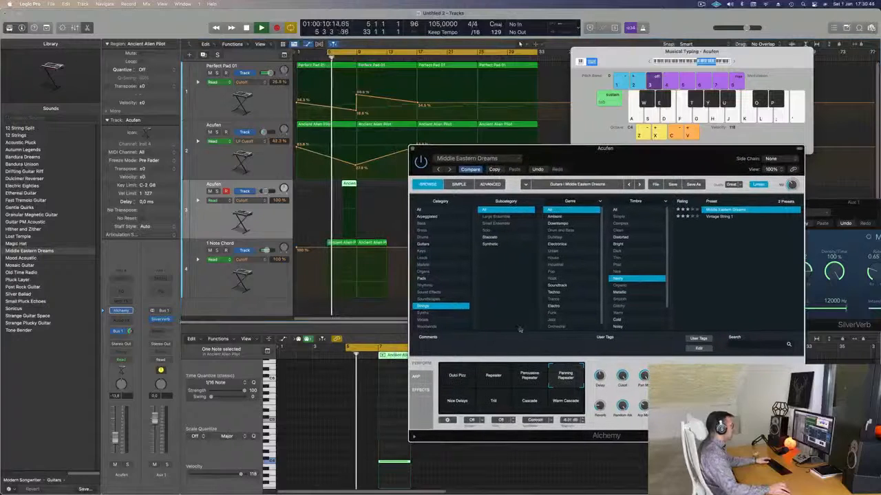
left_click(564, 406)
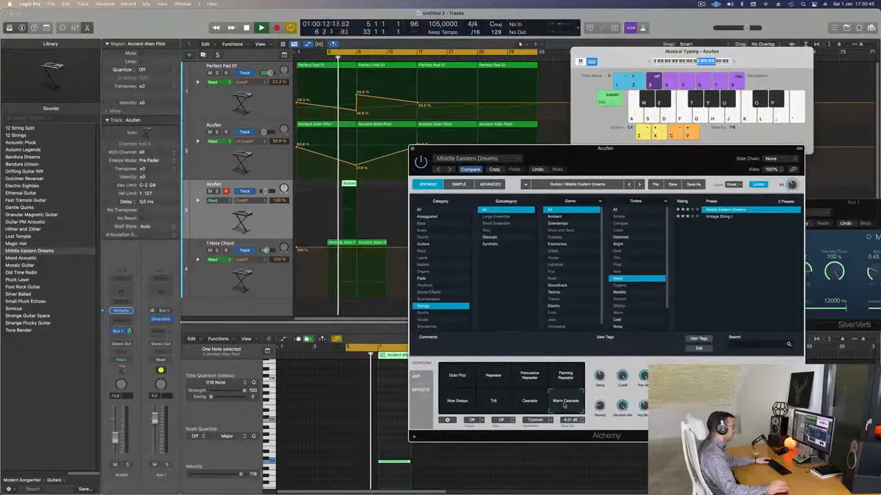
left_click(530, 405)
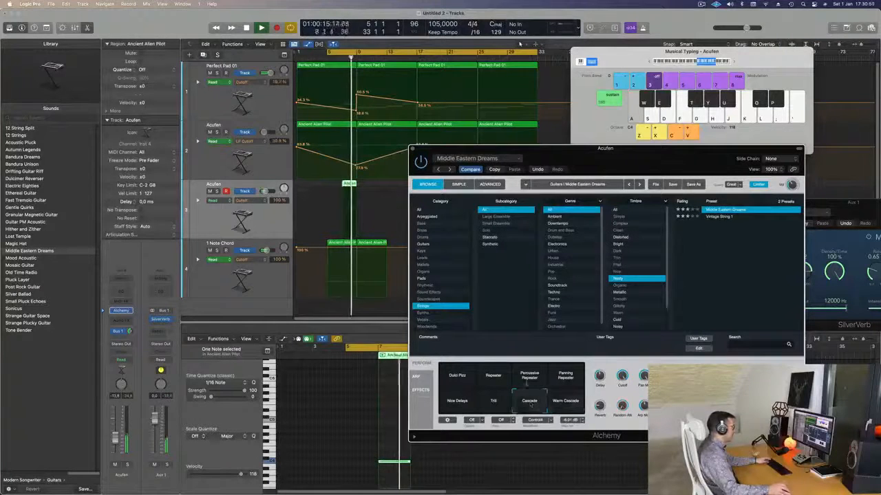
left_click(343, 58)
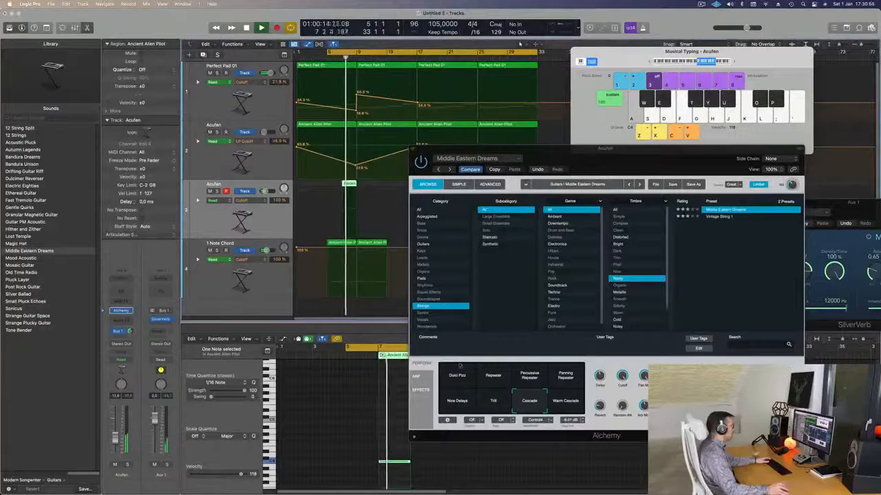
left_click(494, 403)
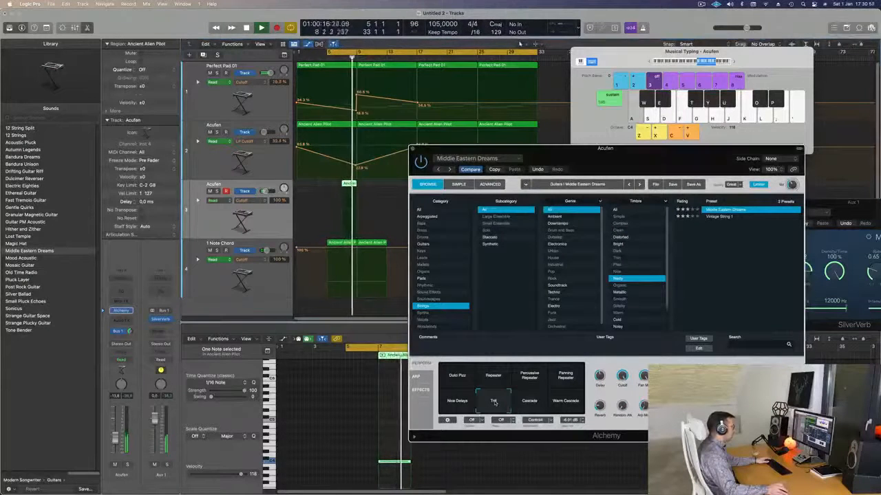
left_click(340, 58)
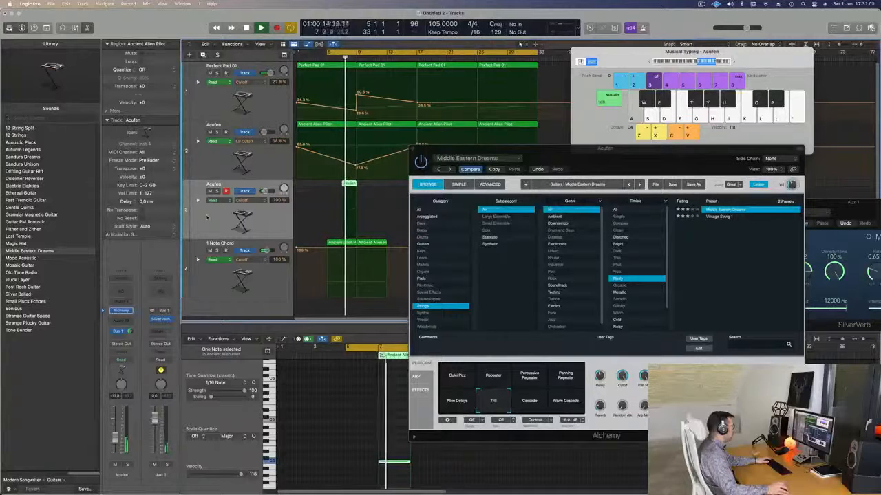
Step: Compare the Middle Eastern Dreams track soloed and within the full arrangement, leaving solo off
left_click(217, 191)
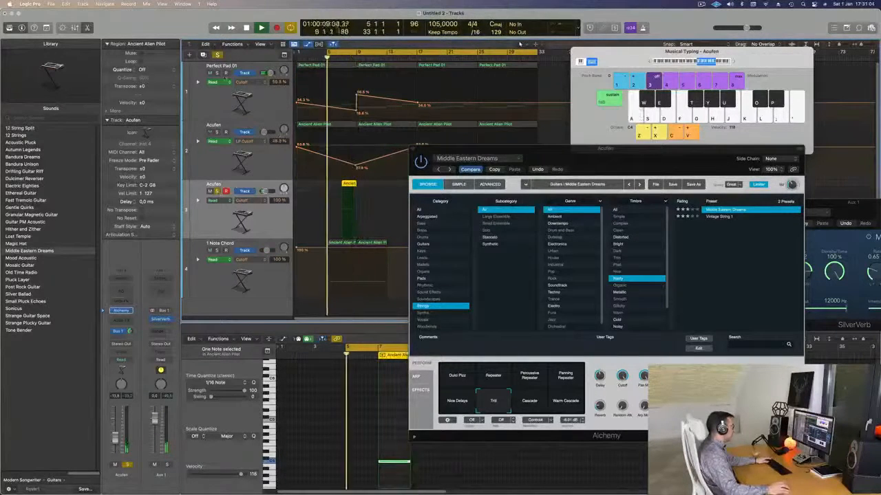
left_click(218, 55)
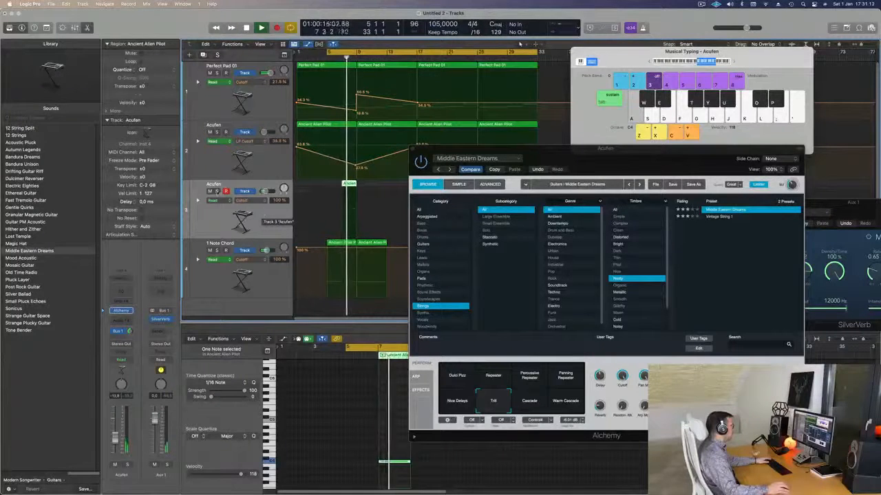
left_click(218, 191)
left_click(217, 191)
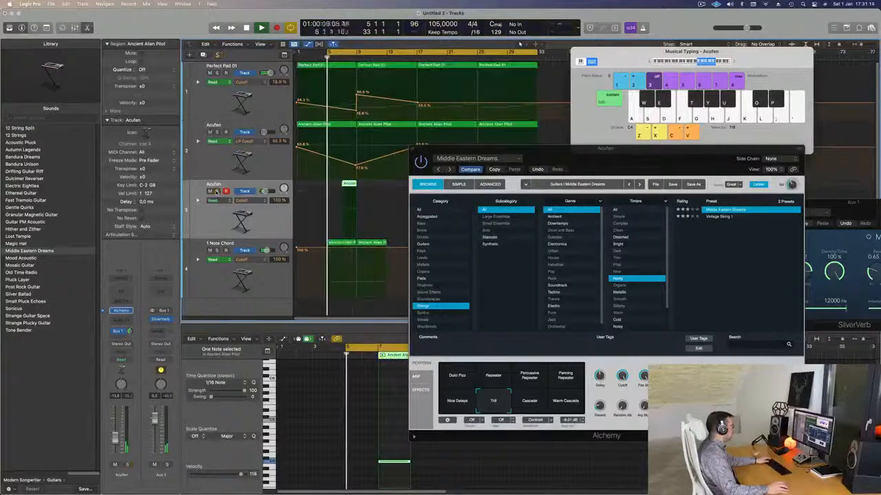
left_click(217, 191)
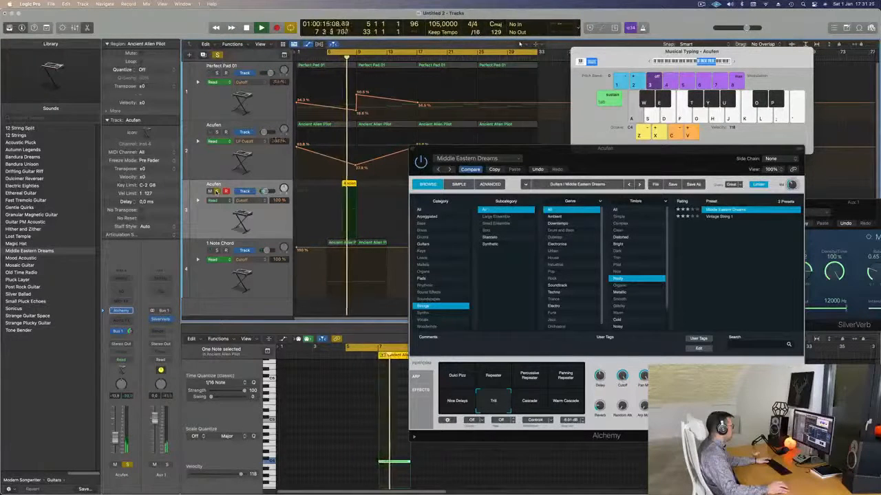
left_click(217, 192)
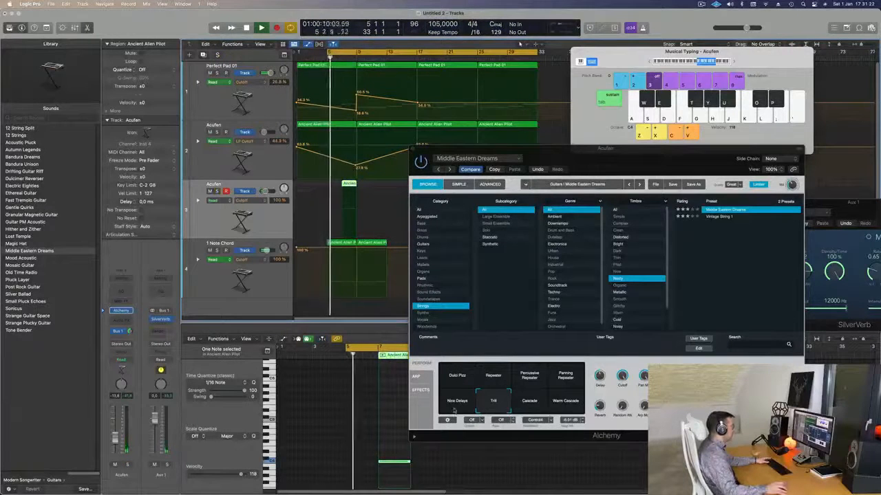
Step: Apply the Percussive Repeater snapshot to Middle Eastern Dreams and shorten its note to end at bar 8
left_click_drag(633, 165, 633, 110)
left_click(535, 322)
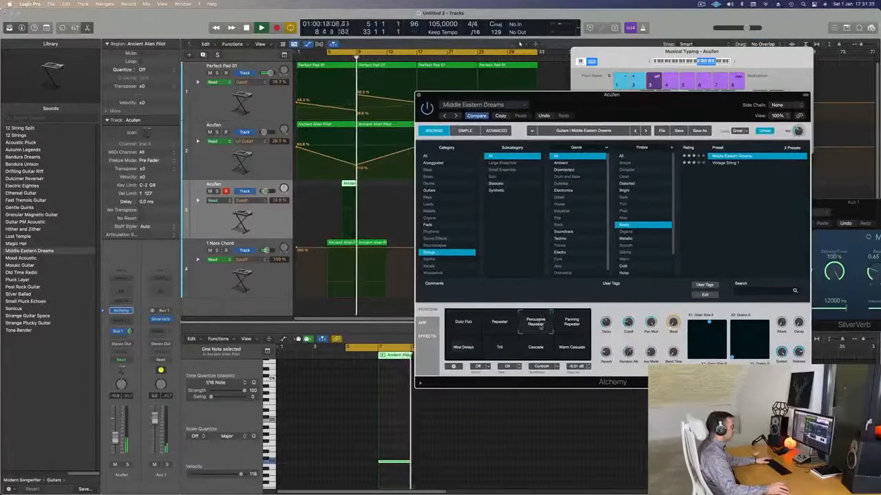
key("space")
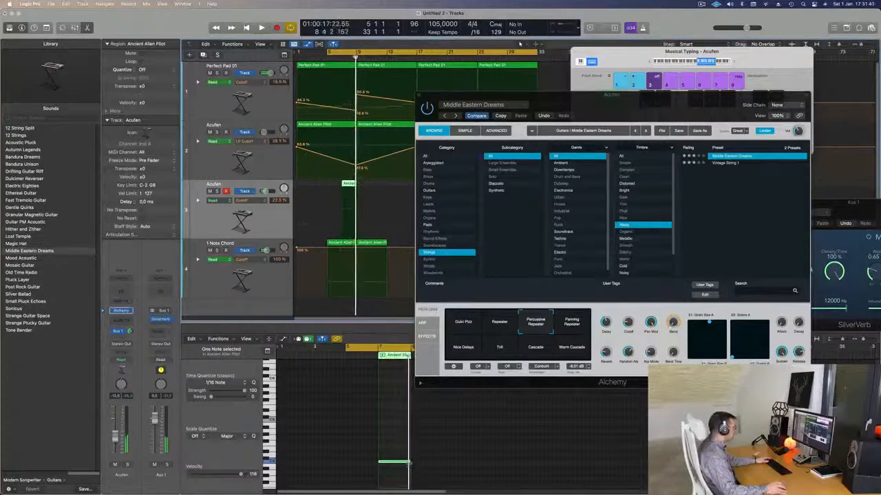
left_click_drag(409, 463, 394, 465)
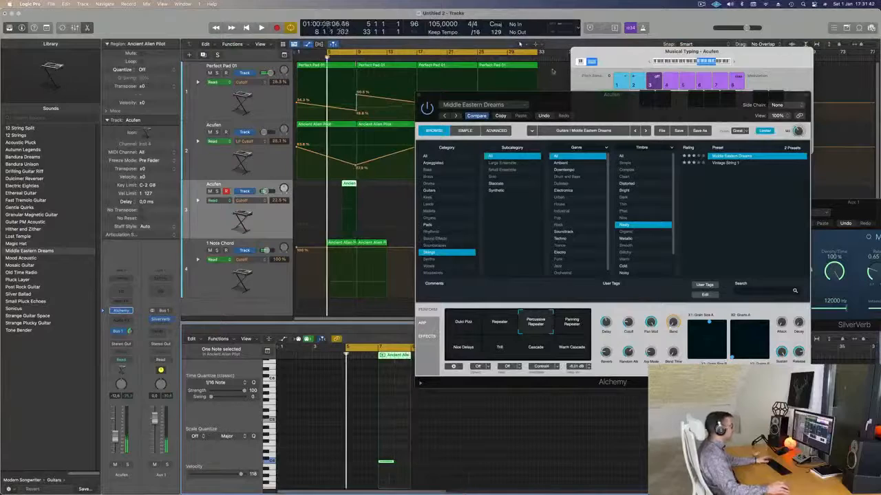
Step: Close the Middle Eastern Dreams instrument window and play the looped section to hear the shortened note
left_click(419, 95)
scroll(399, 171, "down", 5)
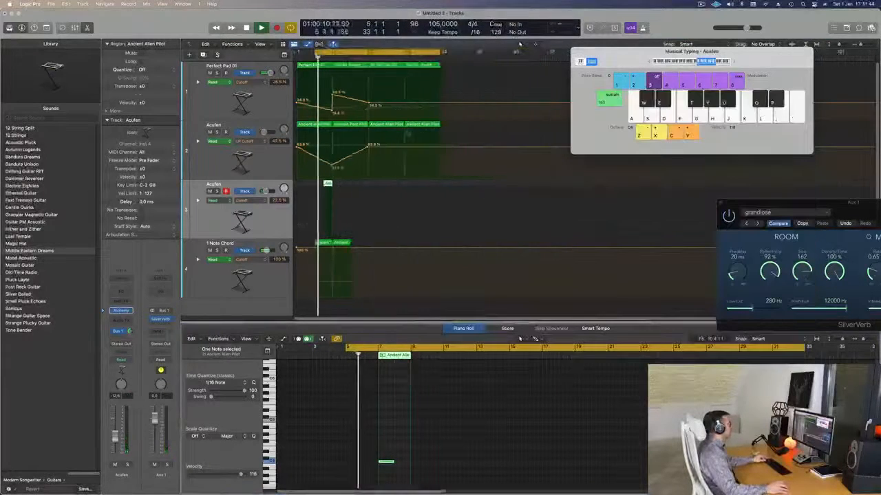
scroll(397, 173, "down", 1)
scroll(392, 173, "up", 3)
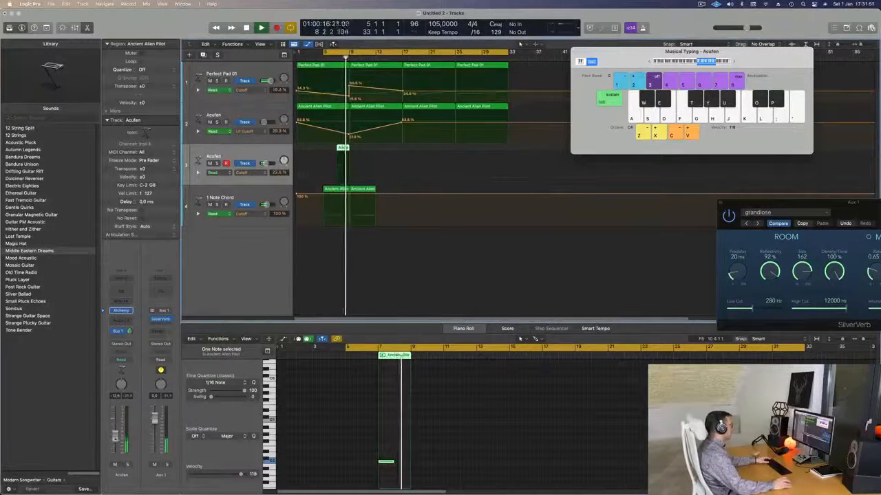
key("space")
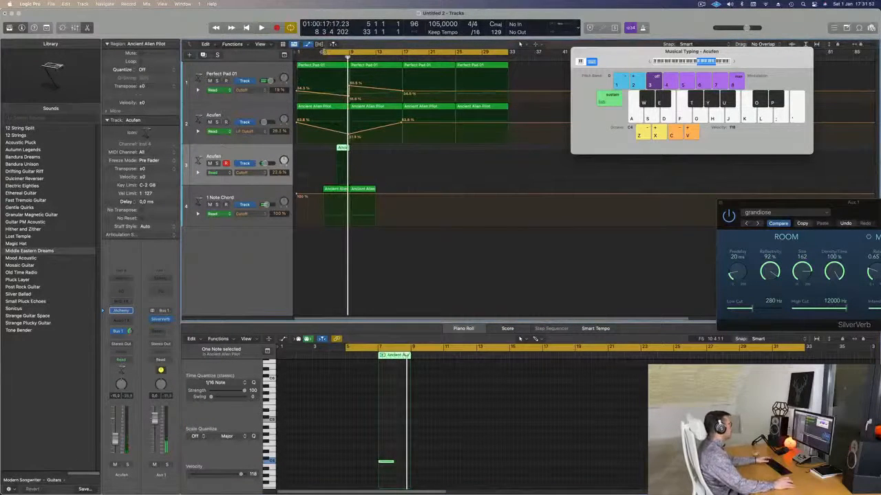
Step: Extend the cycle range back to bar 1 and move Perfect Pad 01's lowest cutoff automation point before bar 9 to an earlier bar
left_click_drag(323, 52, 298, 53)
key("space")
scroll(253, 133, "down", 2)
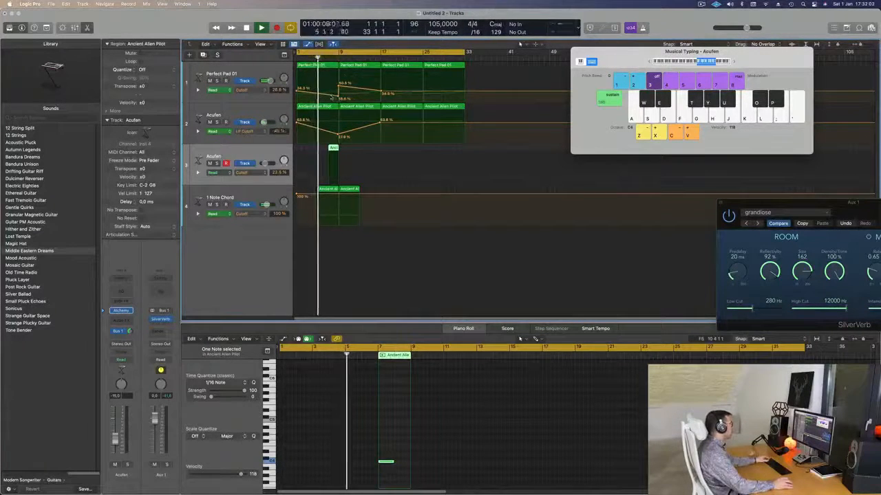
left_click_drag(338, 97, 338, 99)
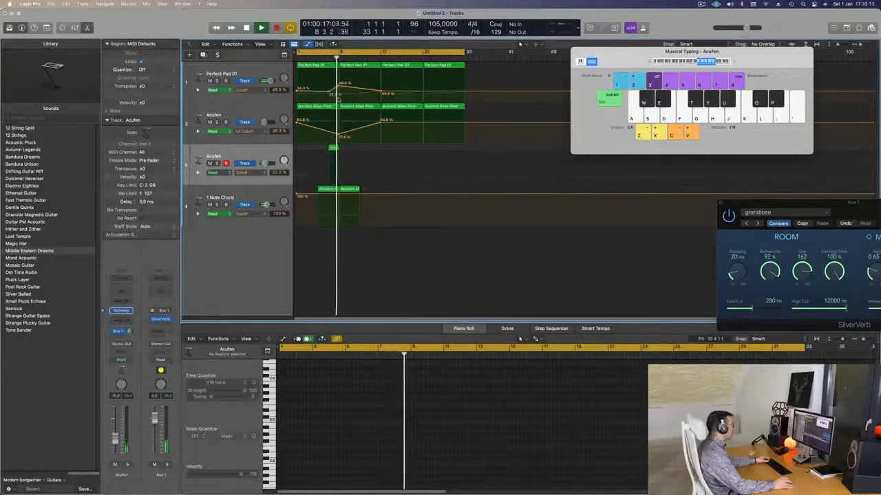
key("Return")
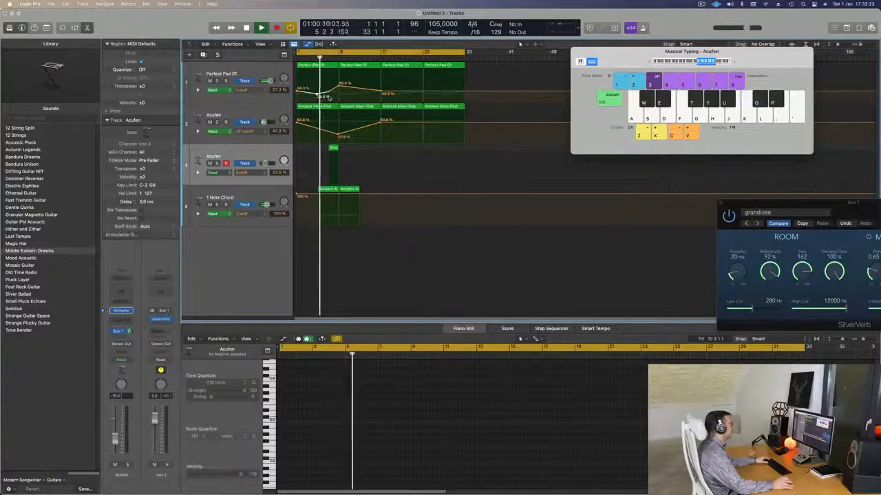
Step: Select the 1 Note Chord track and raise Perfect Pad 01's cutoff automation peak at bar 9
left_click(253, 194)
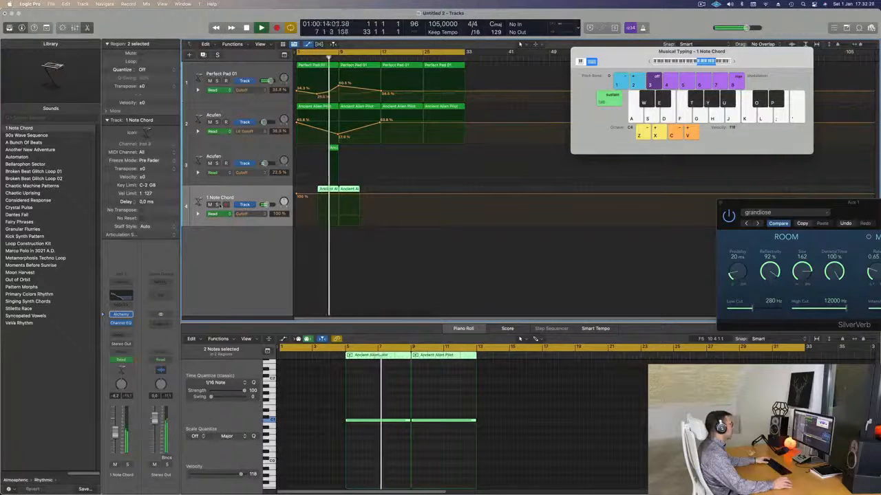
key("super+Right")
key("super+Right")
key("super+Right")
key("super+Right")
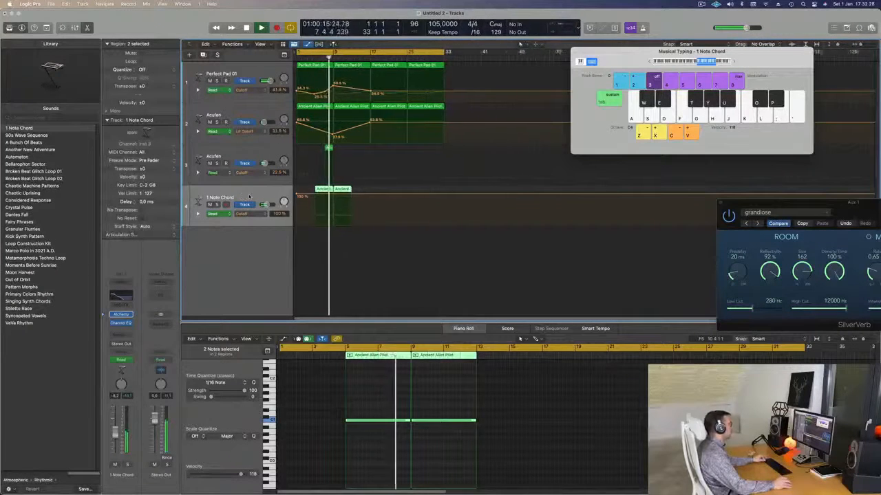
key("super+Left")
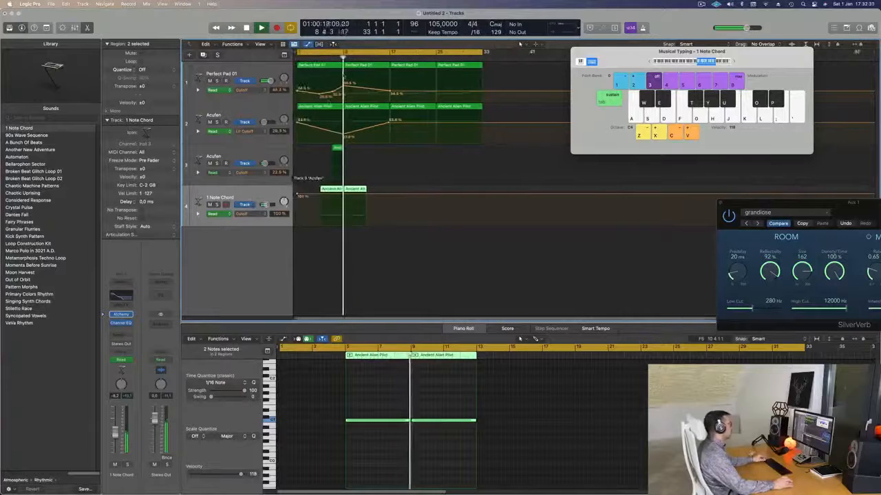
scroll(347, 80, "down", 1)
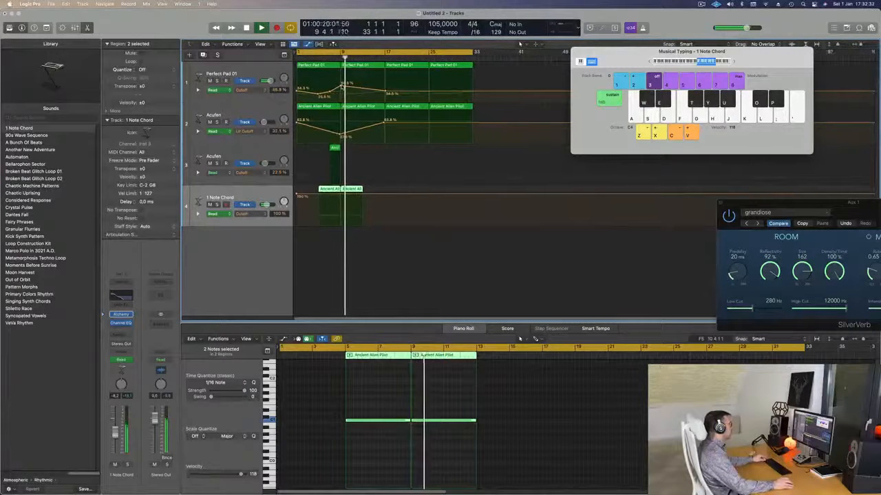
left_click(342, 87)
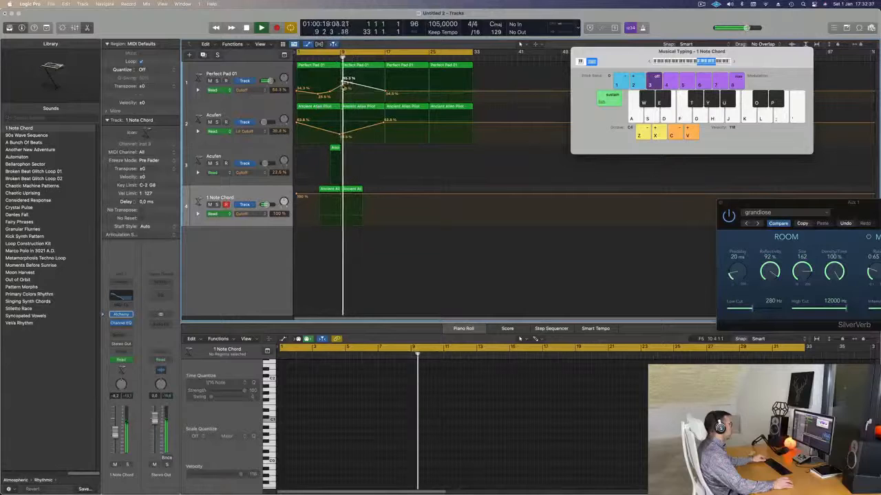
Step: Duplicate the Perfect Pad 01 track with its instrument and copy the bar 9 to 17 region onto the new track
left_click(335, 59)
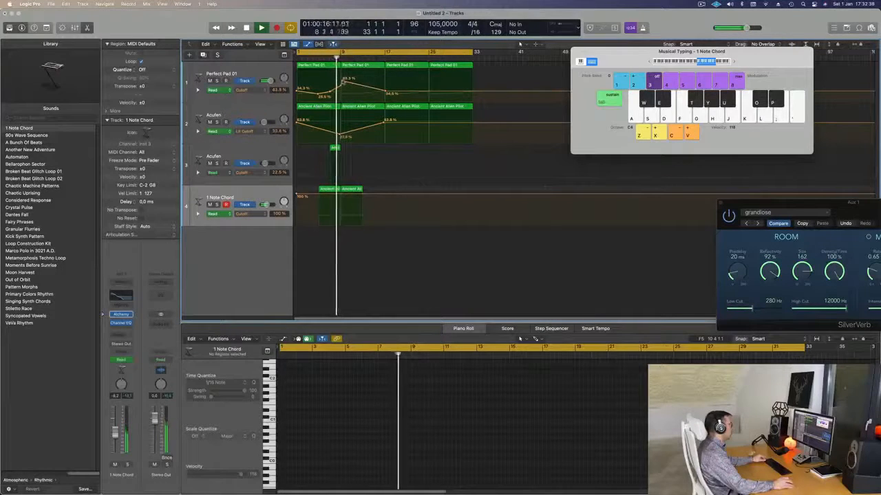
key("super+Left")
left_click(268, 74)
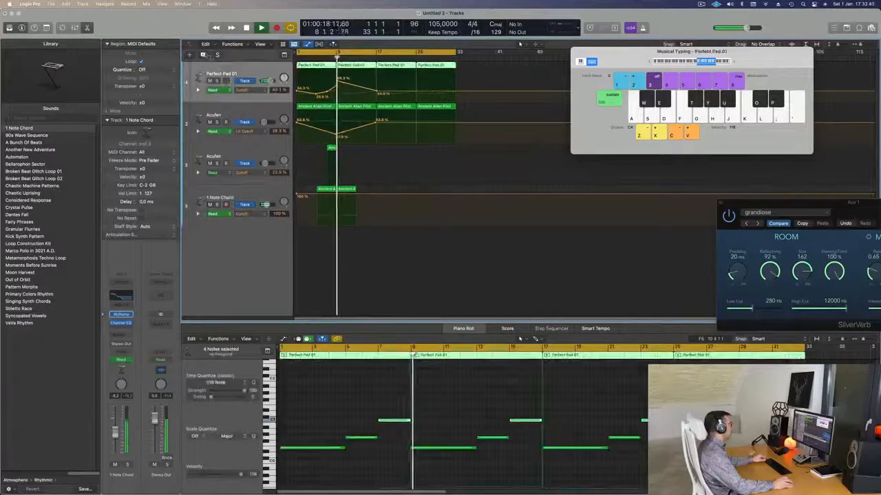
key("super+d")
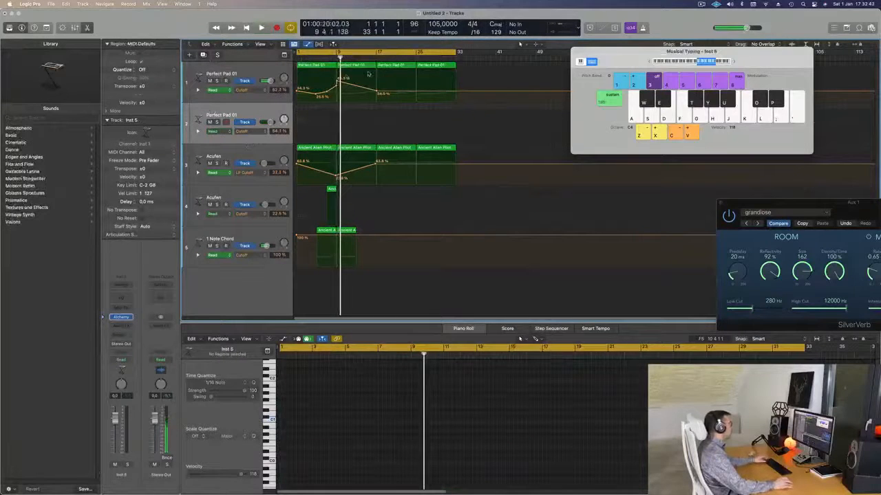
left_click_drag(363, 78, 363, 122)
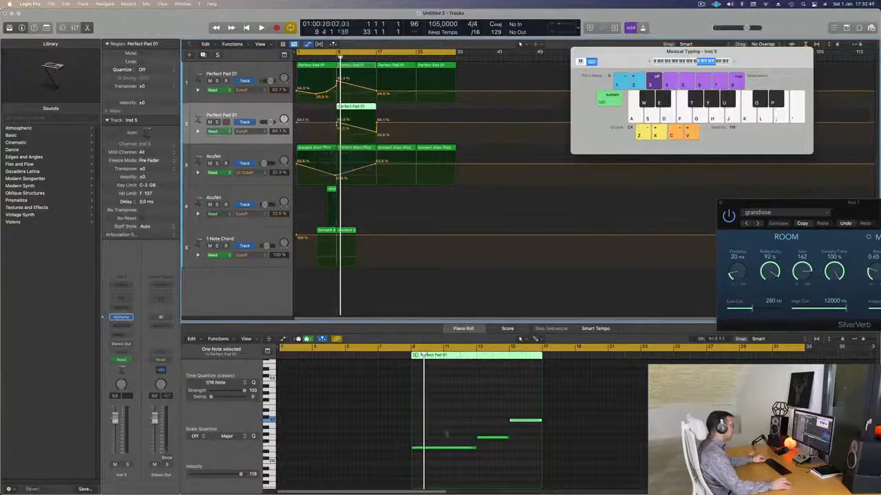
Step: Transpose all three notes of the copied Perfect Pad 01 region up by several octaves and start playback
left_click_drag(448, 409, 553, 473)
key("shift+alt+Up")
key("space")
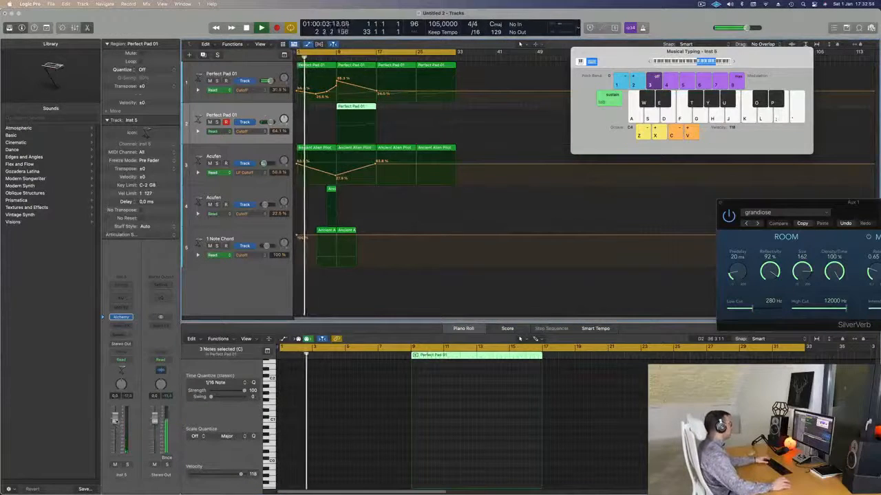
Step: Send the duplicated Perfect Pad 01 track to Bus 1, raise the send level and lower the track volume to about -5.9 dB
left_click(118, 339)
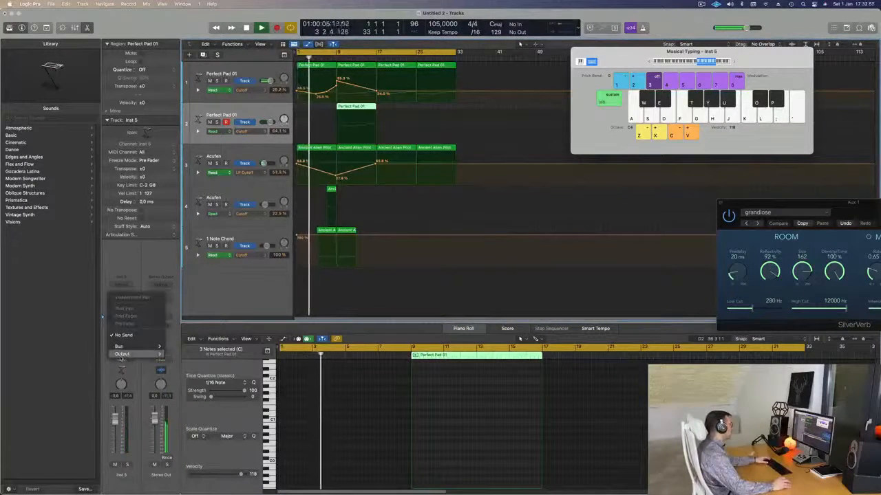
mouse_move(119, 346)
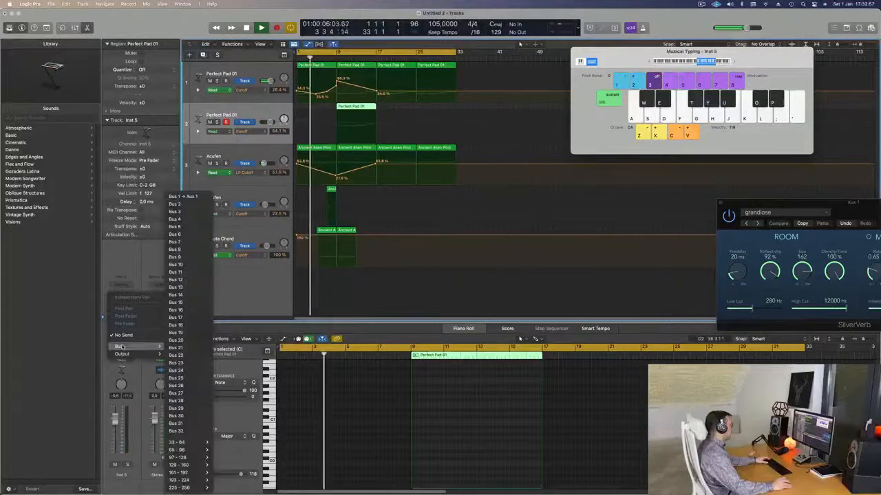
left_click(180, 197)
left_click_drag(132, 332, 132, 309)
left_click_drag(116, 421, 116, 434)
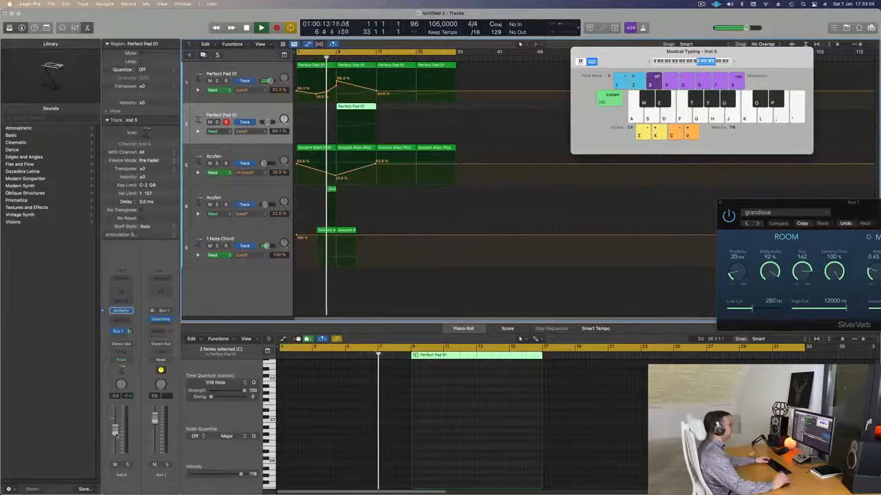
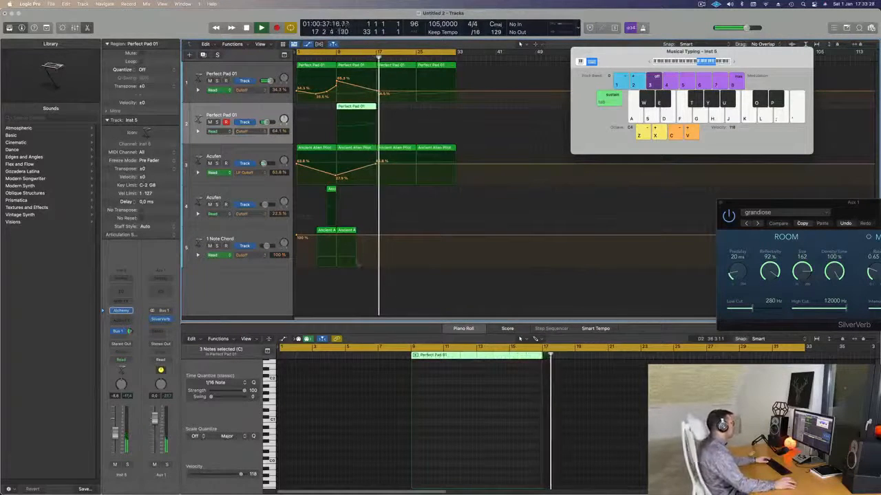
Step: Play the song from the start and ramp the second Perfect Pad 01 track's cutoff automation from bar 9 up to about 76% at bar 17
key("Return")
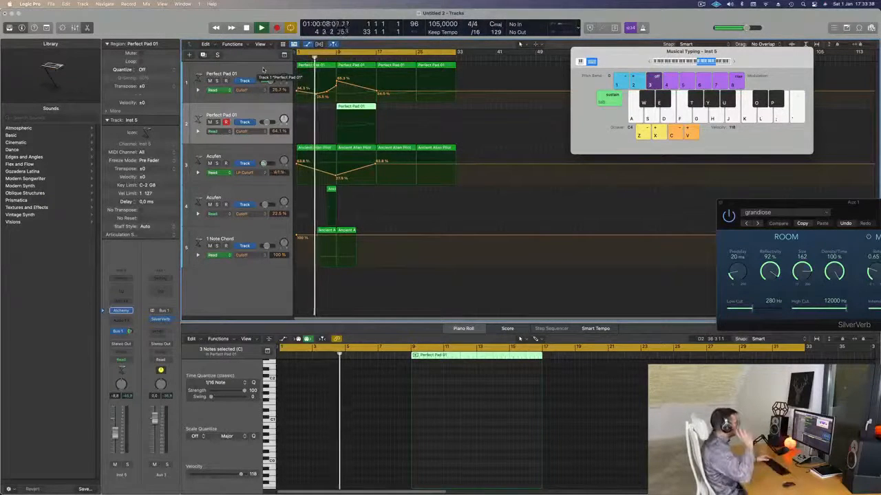
left_click(243, 155)
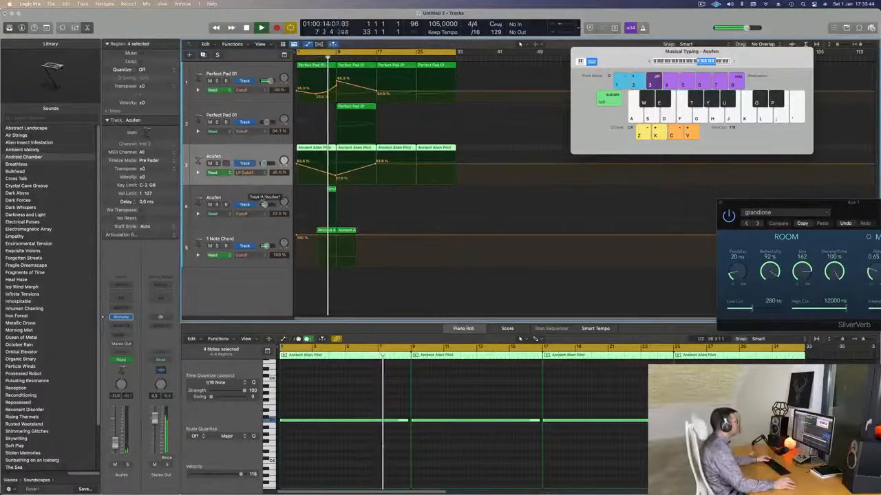
left_click(240, 201)
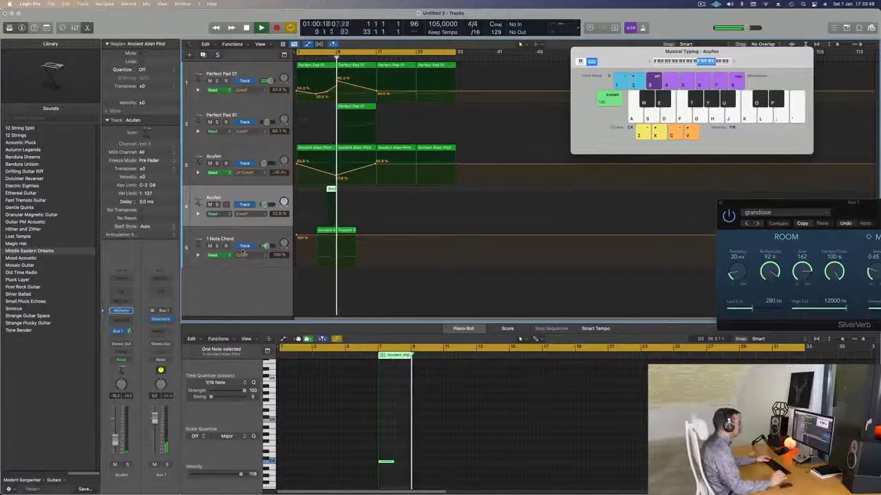
left_click(263, 111)
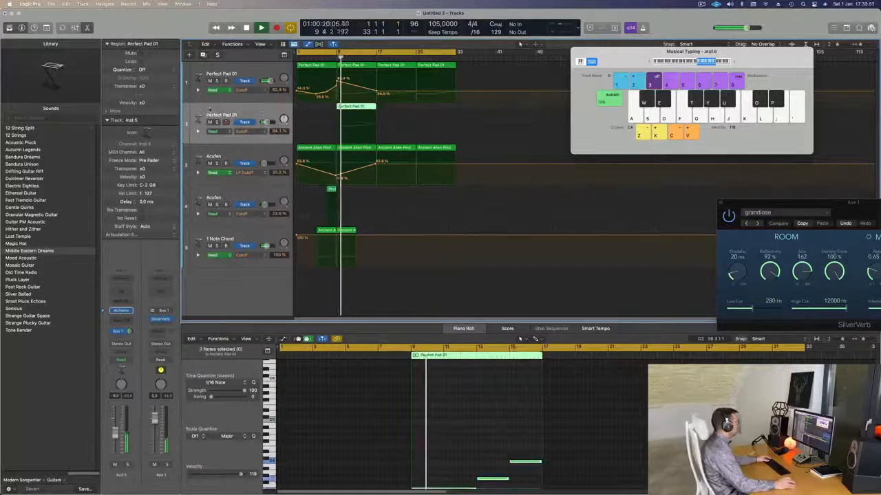
left_click(336, 123)
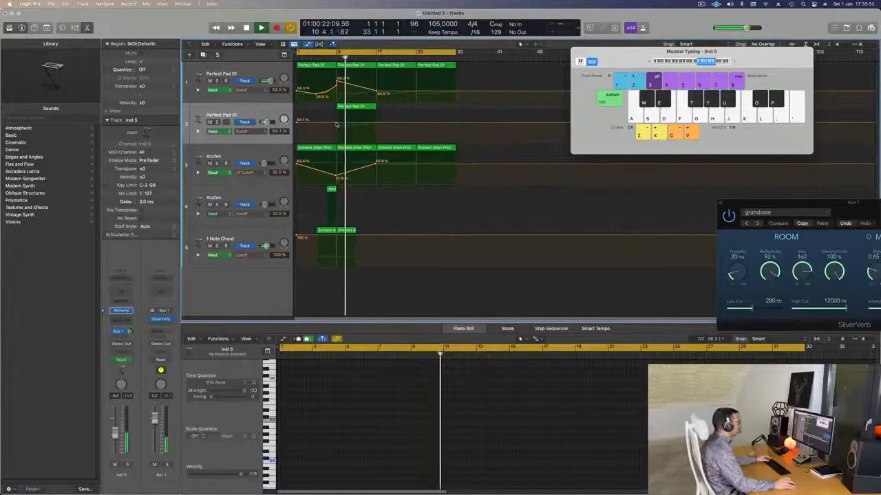
left_click_drag(378, 125, 378, 116)
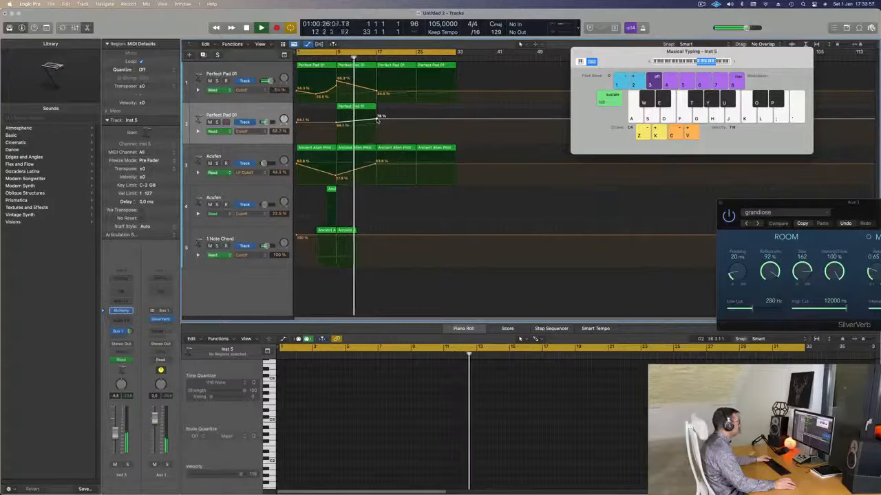
left_click_drag(377, 119, 376, 119)
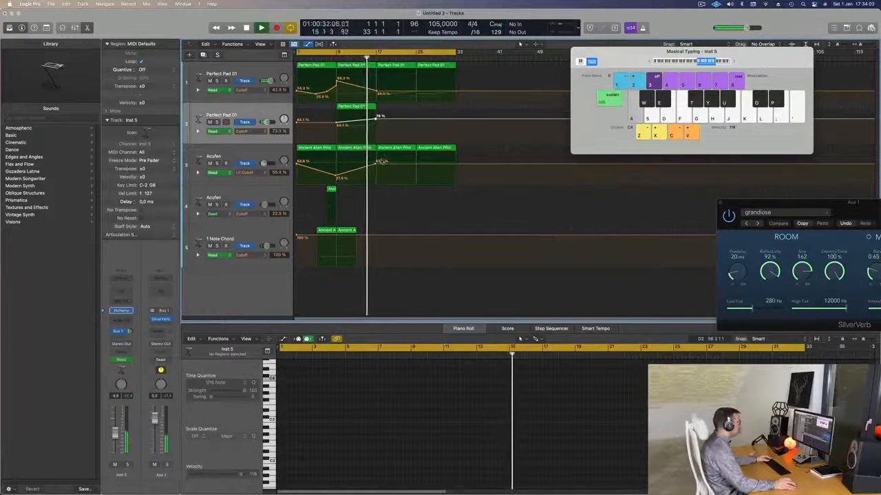
Step: Delete the Ancient Alien Pilot region at bars 17 to 25 and lower the first Perfect Pad 01's cutoff automation at bar 17 to about 23%
left_click(385, 151)
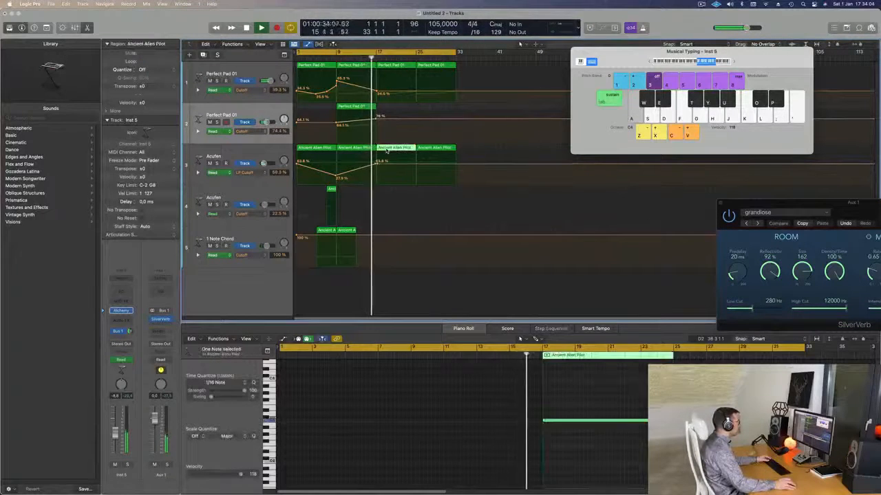
key("Delete")
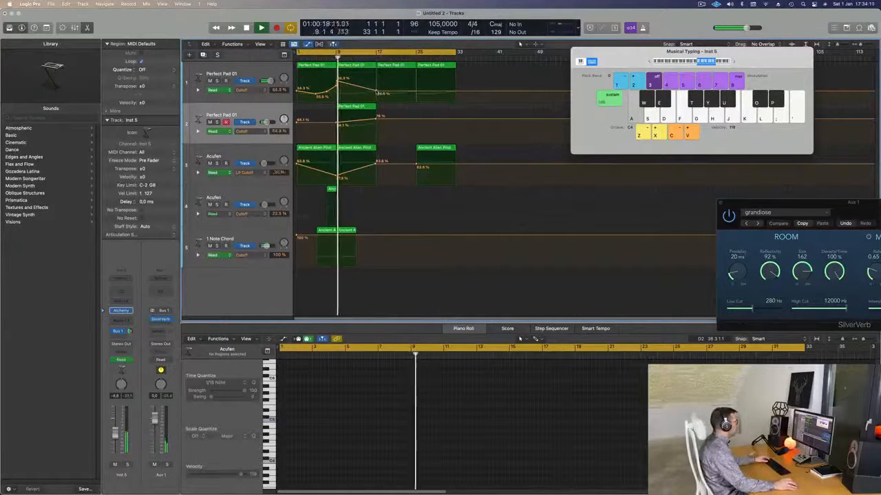
left_click_drag(377, 93, 377, 95)
Step: Duplicate the first Perfect Pad 01 track with its instrument and copy the two regions from bars 17 to 33 onto it
left_click(266, 73)
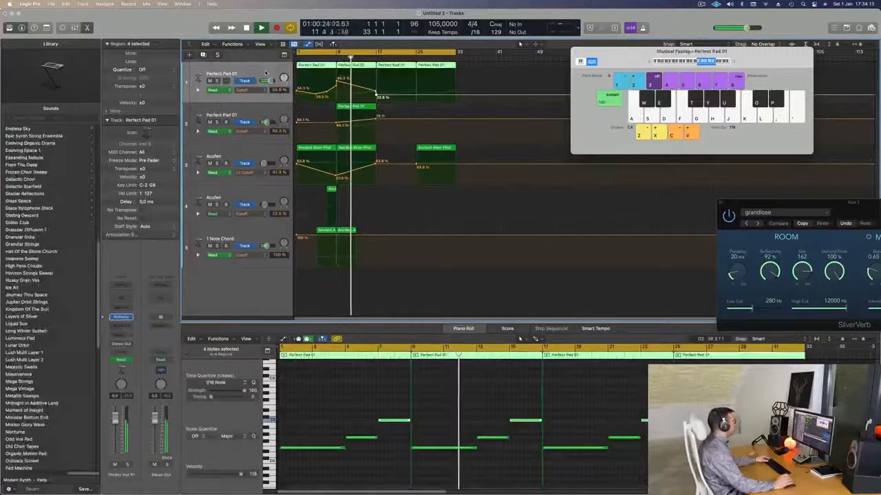
key("alt+super+s")
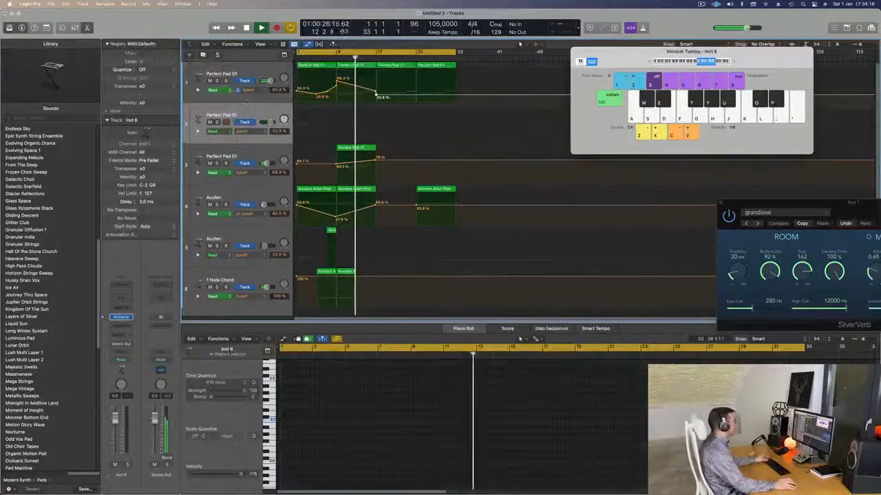
left_click_drag(467, 67, 400, 119)
Step: Select all six notes in the two copied regions and add a copy of them one octave higher
scroll(433, 408, "right", 10)
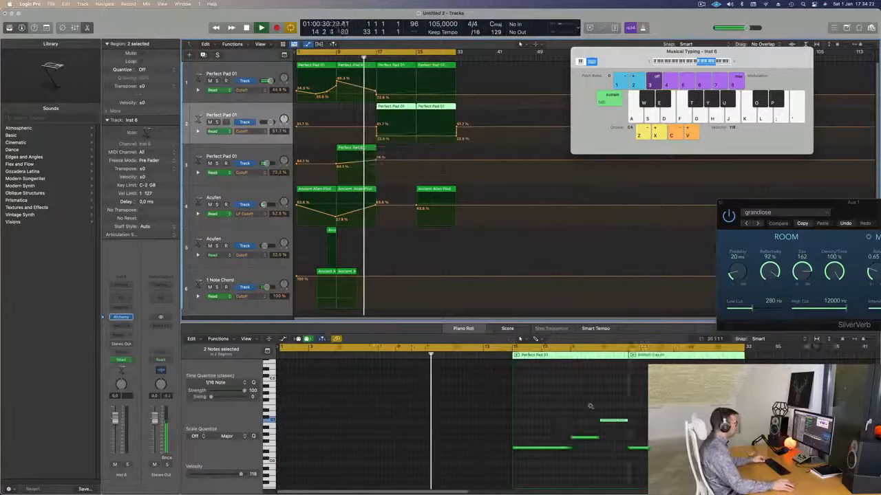
scroll(434, 409, "up", 3)
left_click_drag(346, 405, 653, 490)
scroll(321, 425, "left", 8)
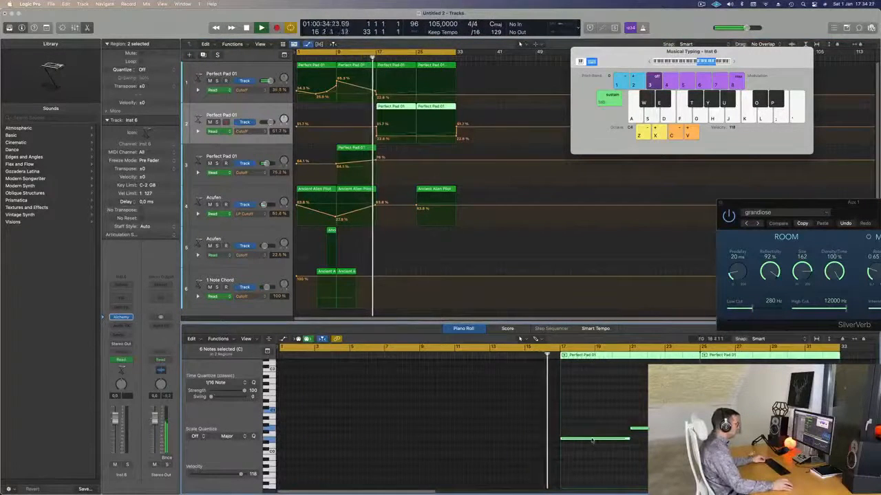
left_click_drag(592, 440, 593, 401)
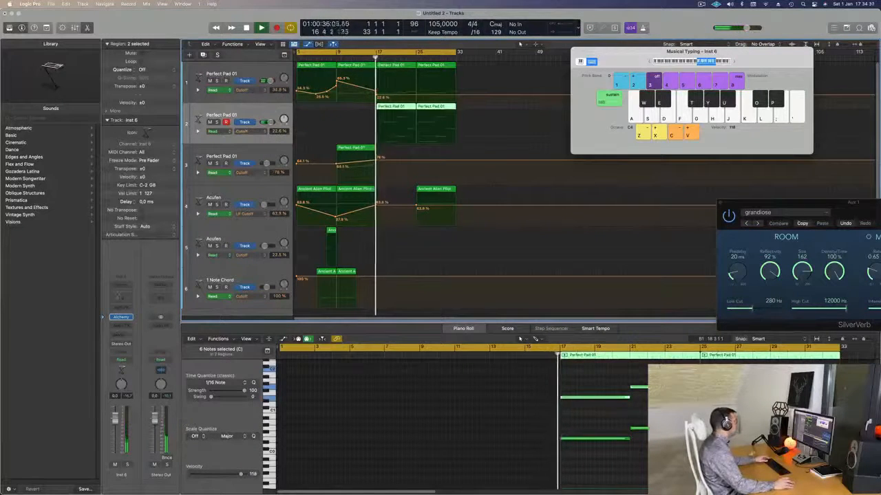
Step: Insert the Arpeggiator as a MIDI effect on the new Perfect Pad 01 track and keep its default settings
left_click(127, 318)
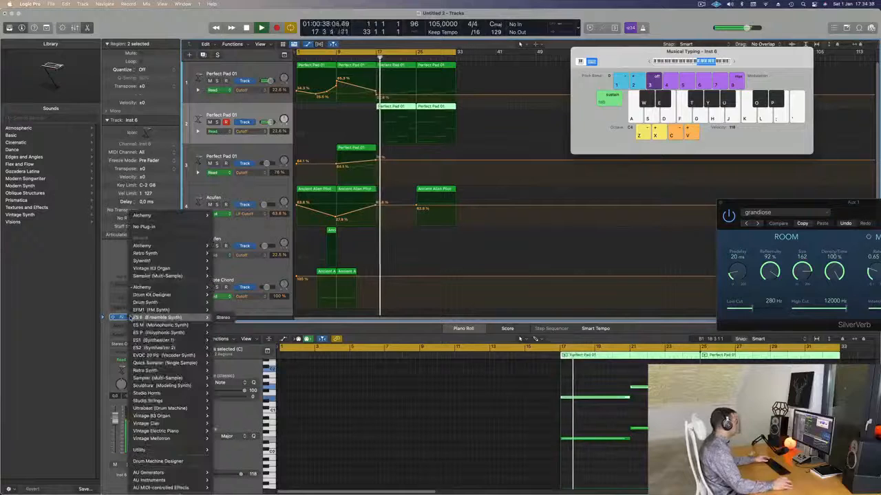
left_click(109, 254)
left_click(123, 287)
left_click(125, 287)
left_click(125, 287)
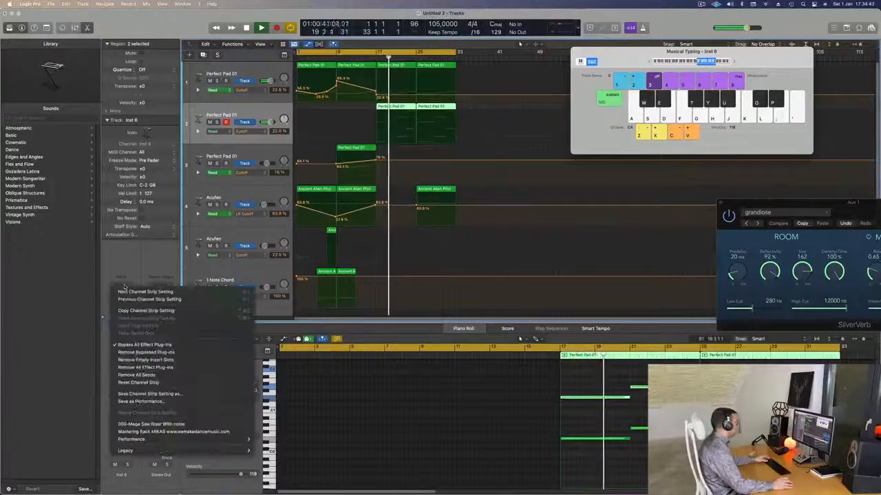
left_click(124, 271)
left_click(123, 309)
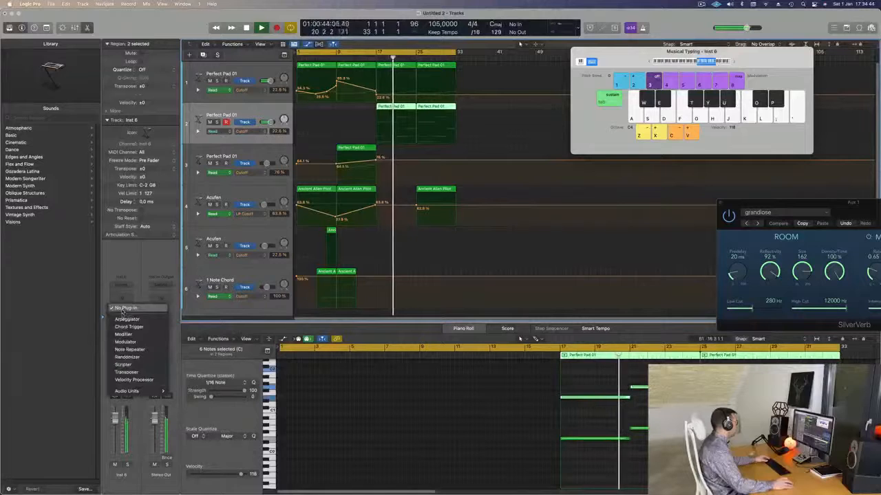
left_click(127, 319)
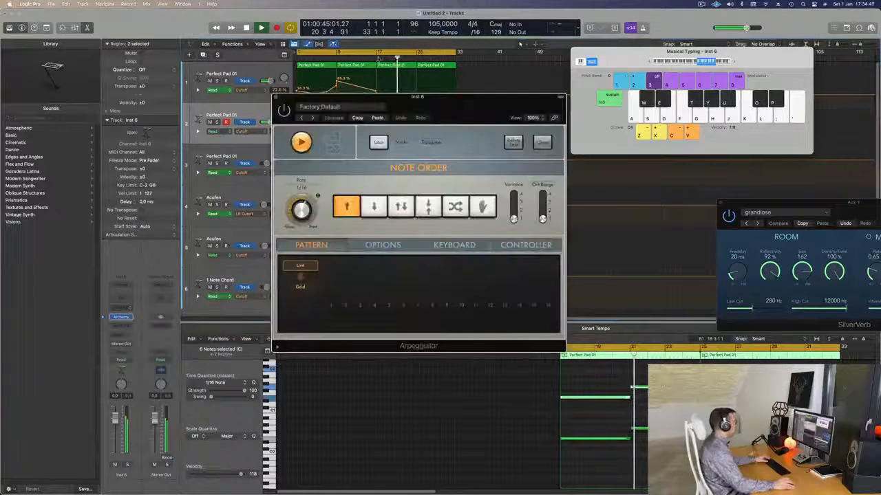
left_click_drag(417, 105, 613, 95)
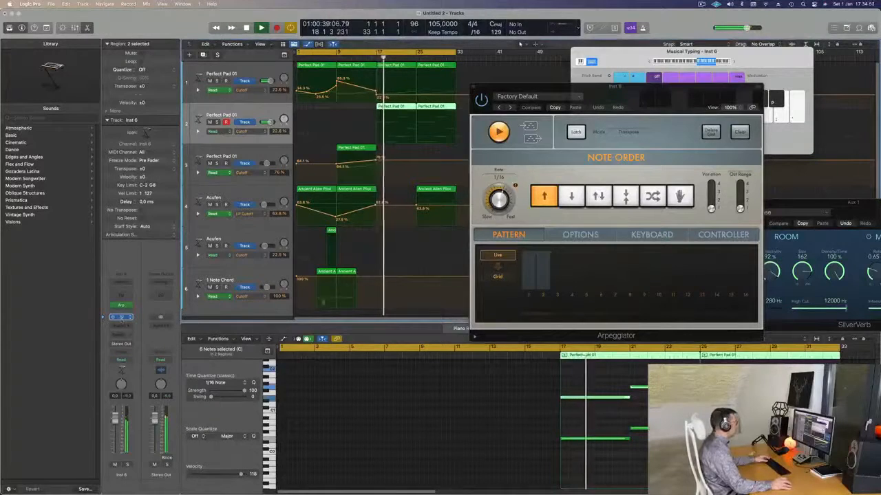
Step: Open the new track's Alchemy instrument and close the Arpeggiator window
left_click(122, 318)
left_click_drag(509, 111, 611, 147)
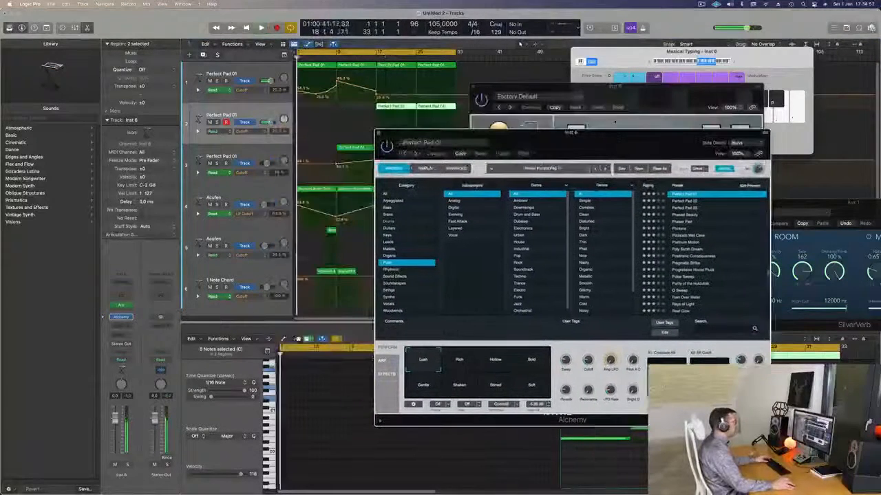
key("space")
left_click_drag(625, 92, 704, 84)
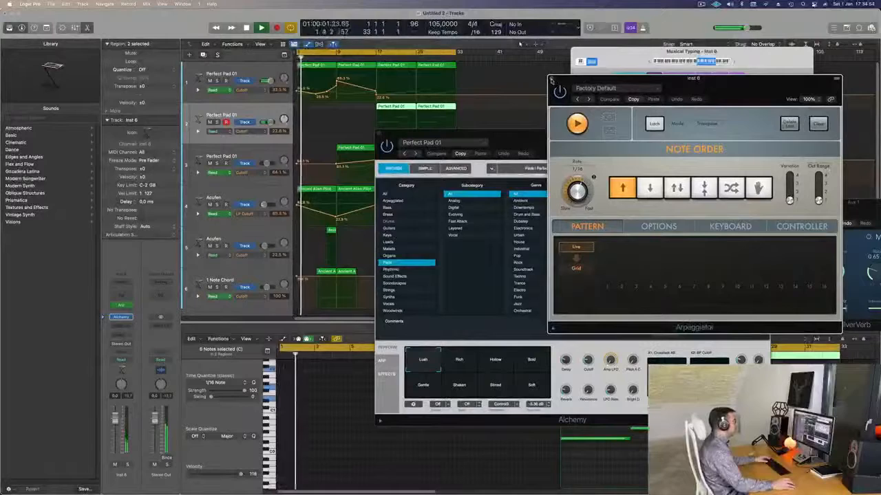
left_click(552, 81)
left_click_drag(608, 138, 686, 37)
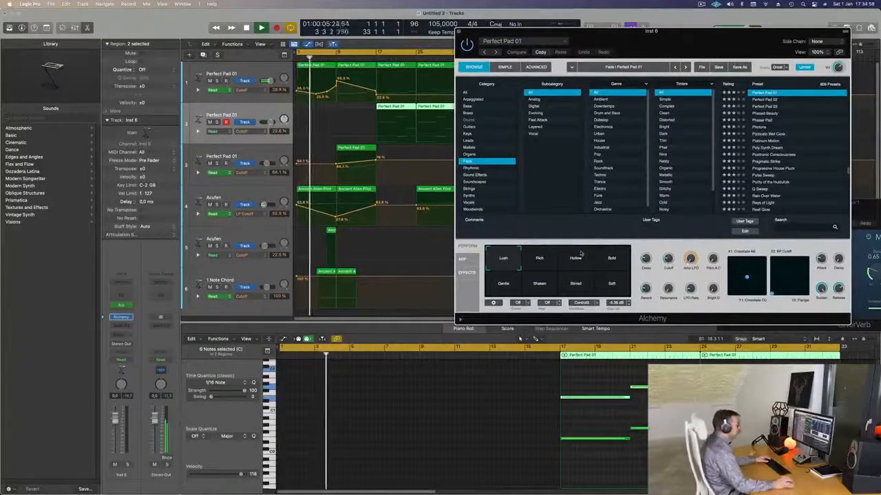
Step: Raise Alchemy's Delay and shorten the cycle range to bars 17 to 33 for playback
left_click_drag(648, 258, 377, 52)
key("space")
key("space")
left_click_drag(495, 32, 423, 34)
key("space")
key("space")
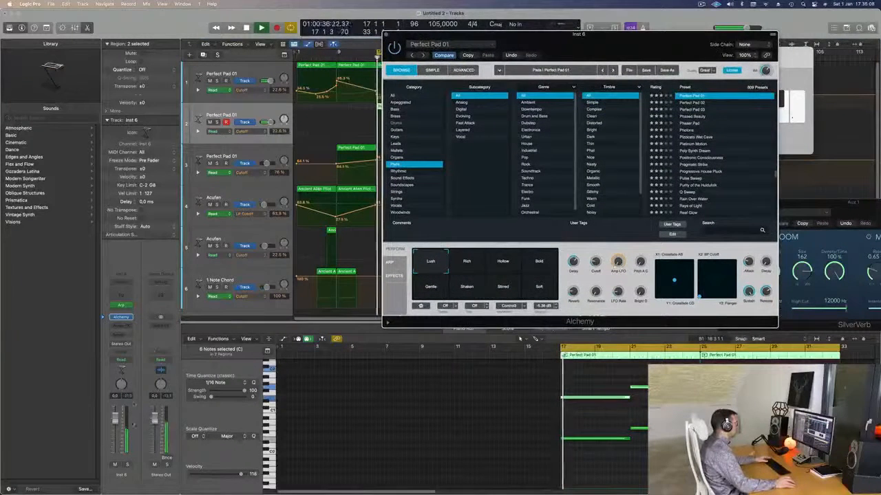
Step: Solo the arpeggiated track, load the 80s Pop Electric Piano preset from Alchemy's Keys category, and unsolo the track
left_click(128, 465)
key("space")
key("space")
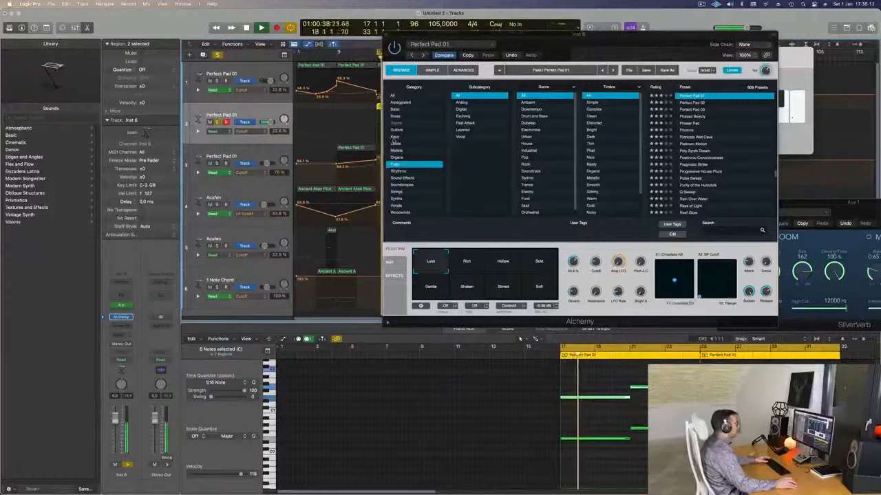
left_click(395, 137)
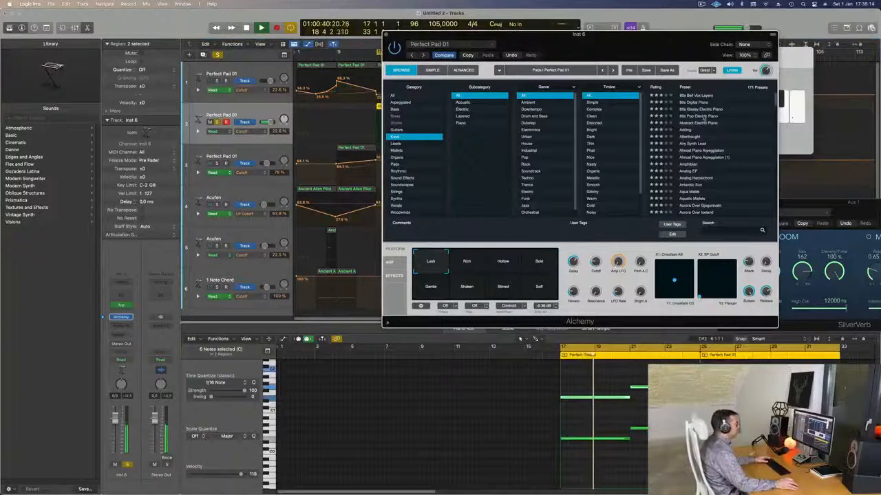
left_click(698, 116)
key("space")
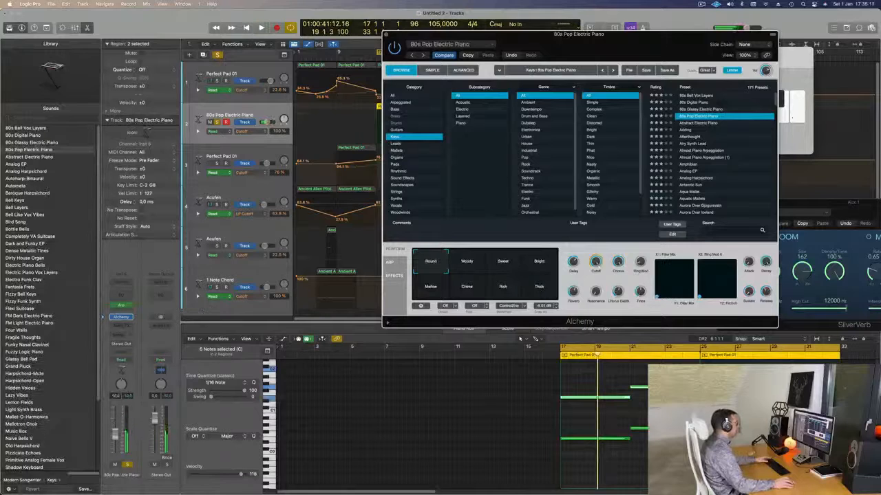
key("space")
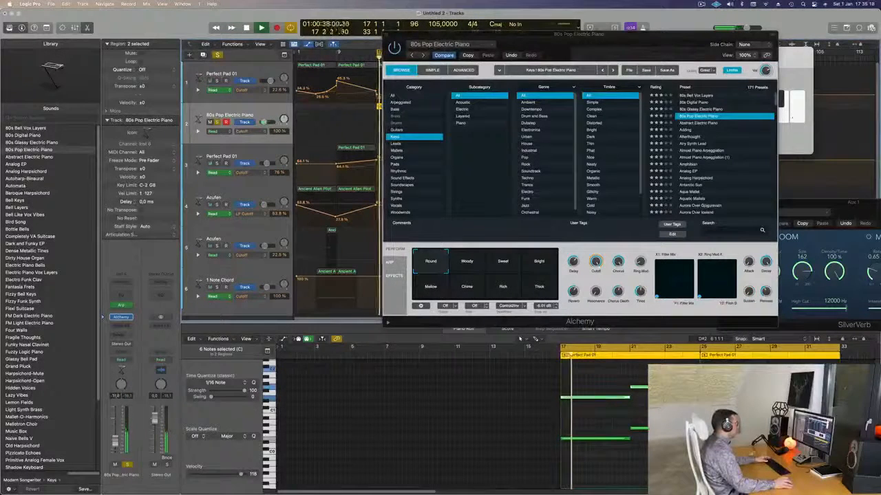
left_click(127, 465)
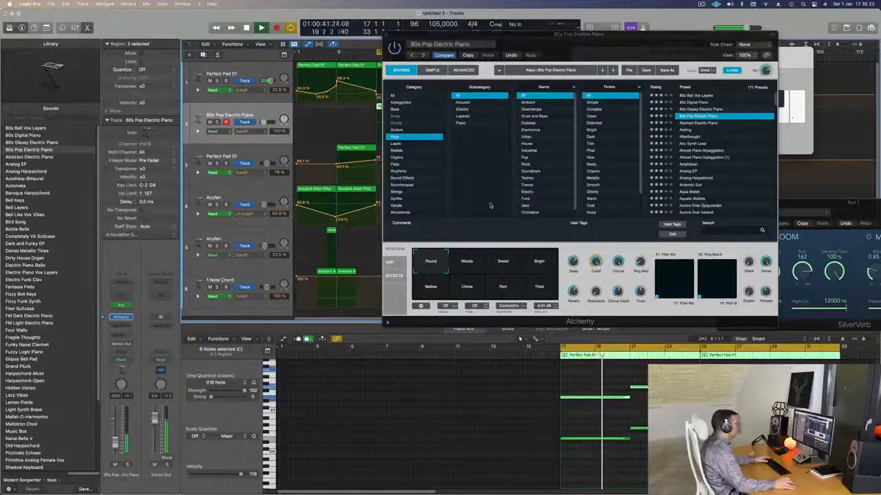
Step: Try the Thick, Mellow, Chime and Rich performance snapshots of the 80s Pop Electric Piano preset
left_click_drag(584, 32, 646, 9)
left_click(578, 245)
left_click(495, 268)
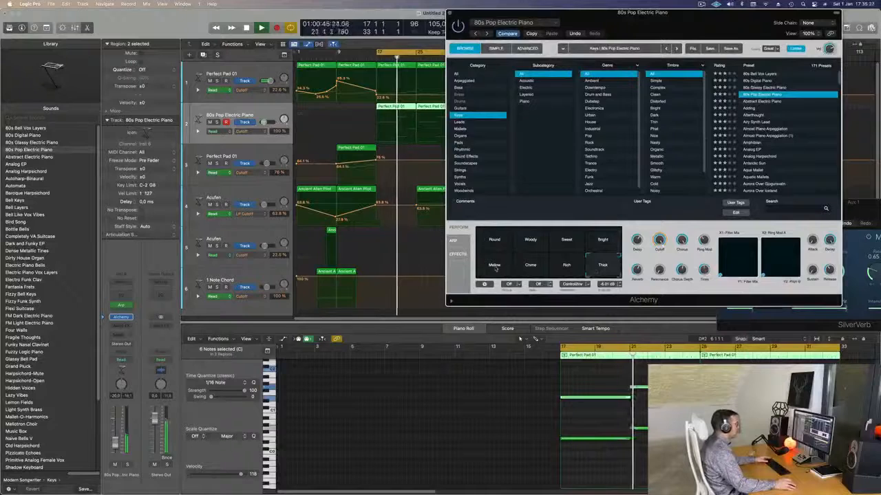
left_click_drag(620, 13, 508, 39)
left_click(419, 297)
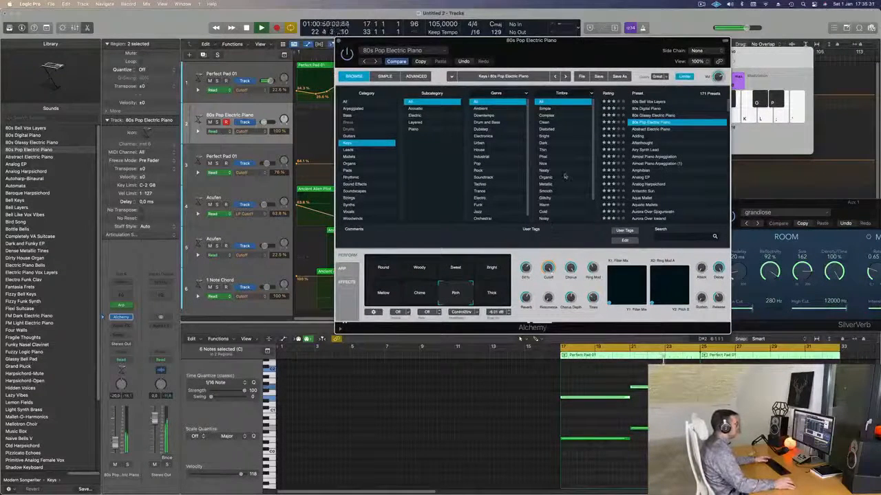
Step: Audition the Abstract Electric Piano and Almost Piano Arpeggiation presets on the arpeggiated track
left_click(658, 130)
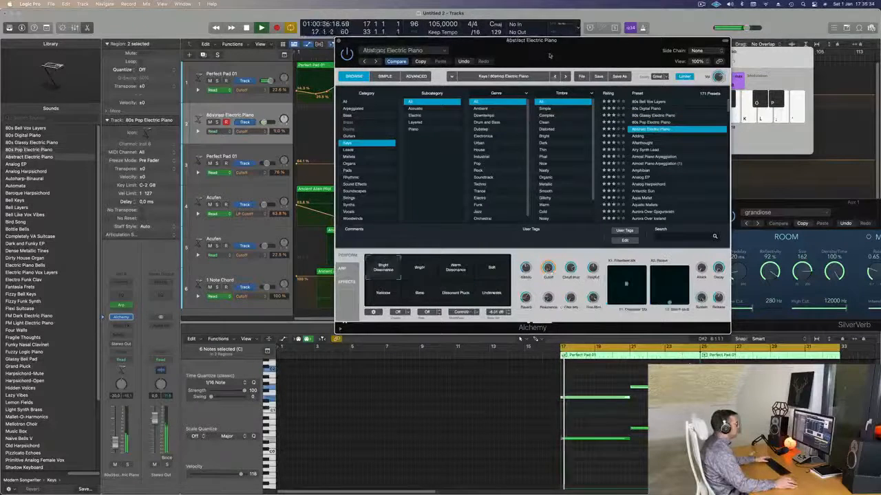
left_click_drag(568, 41, 607, 184)
left_click(659, 179)
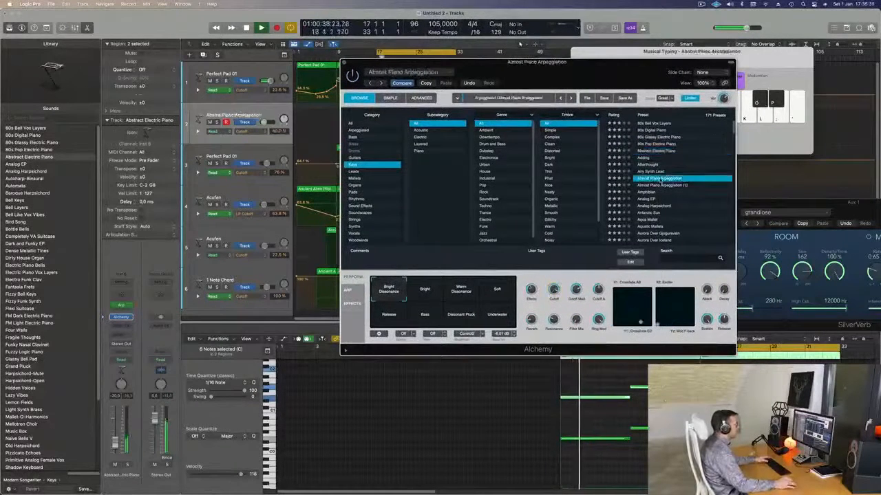
Step: Load the Analog EP preset in Alchemy and lower its cutoff to 11%
left_click(651, 199)
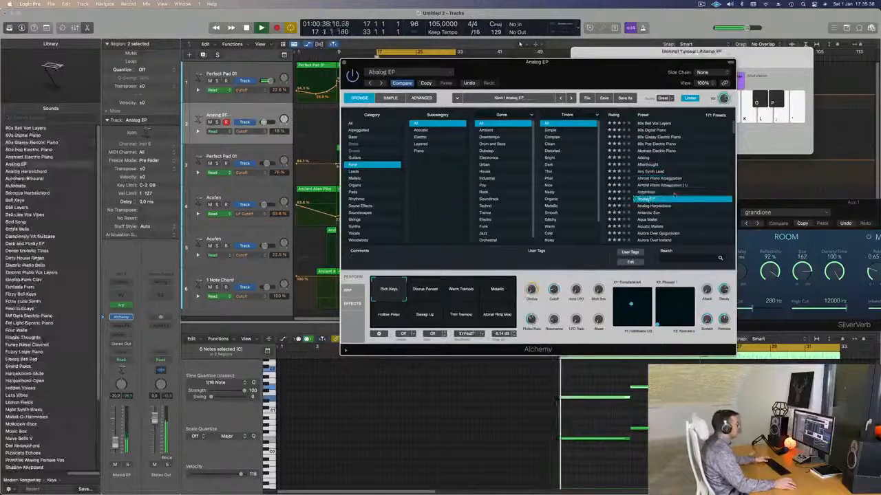
scroll(651, 197, "down", 1)
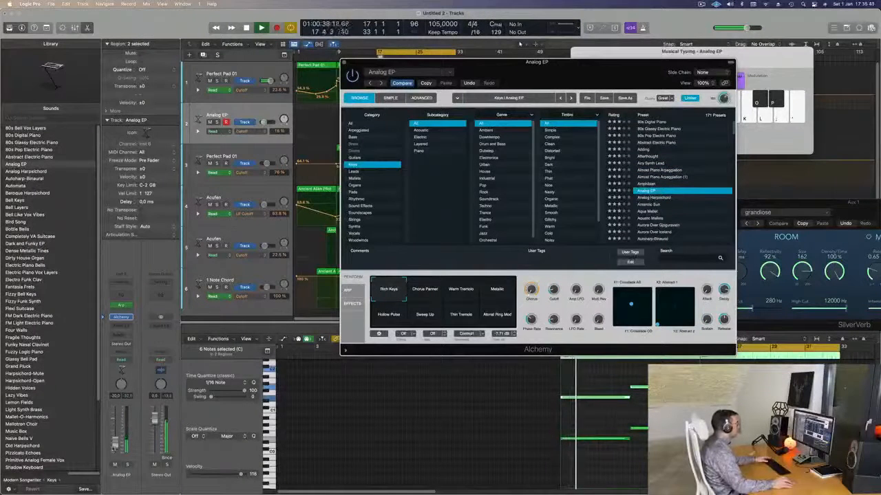
left_click_drag(553, 291, 551, 309)
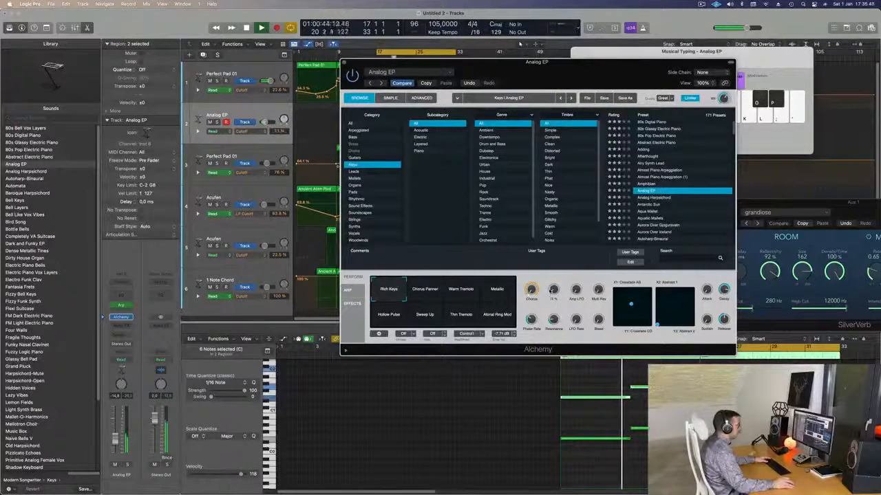
Step: Try the Chorus Panner, Warm Tremolo, Metallic, Hollow Pulse, Thin Tremolo and Atonal Ring Mod snapshots of the Analog EP preset
left_click(432, 285)
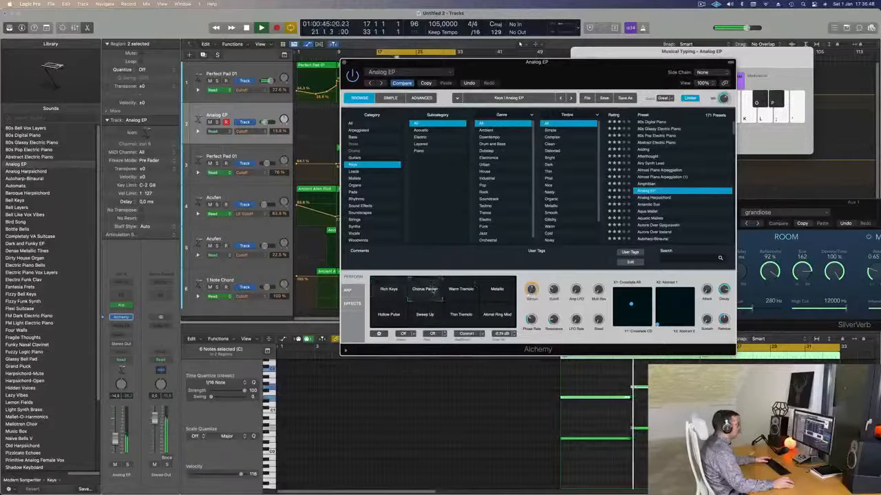
left_click(463, 292)
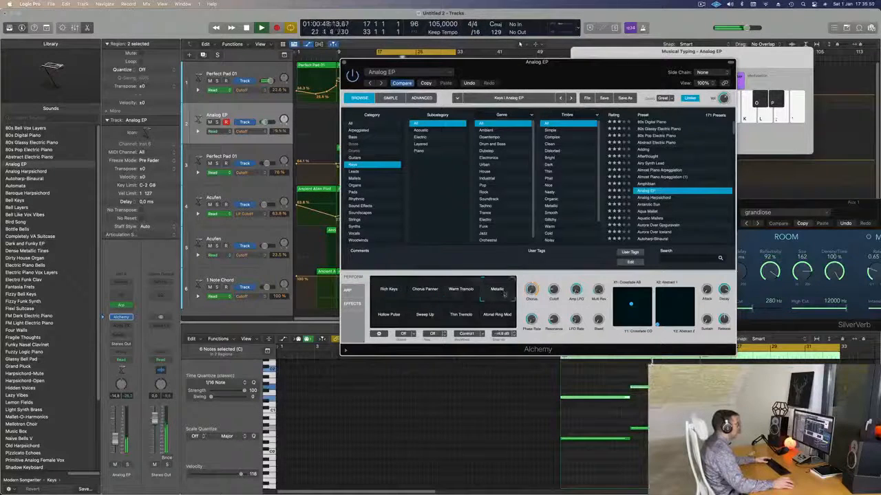
left_click(388, 317)
left_click(459, 320)
left_click(500, 320)
Step: Load the Aquatic Mallets preset and try its Presence, Underwater, Dark & Snappy, Wet Tones, Murky Shimmer and Water Modulations snapshots
scroll(656, 219, "down", 2)
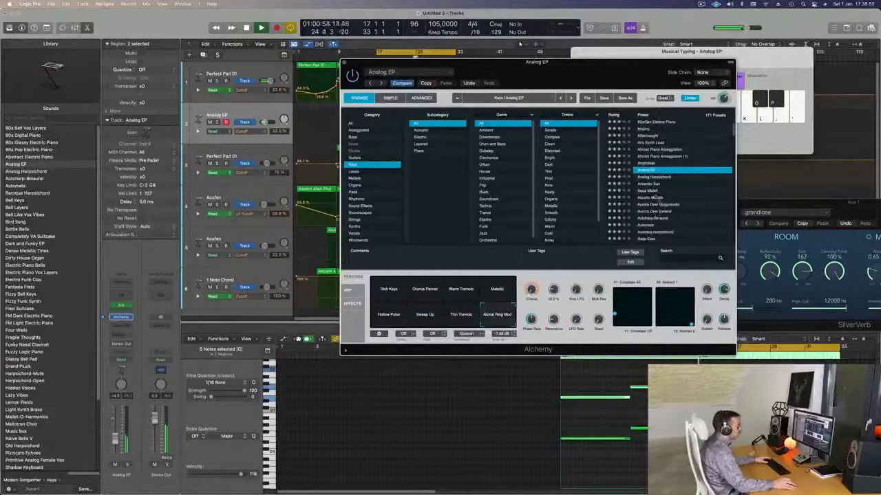
left_click(658, 197)
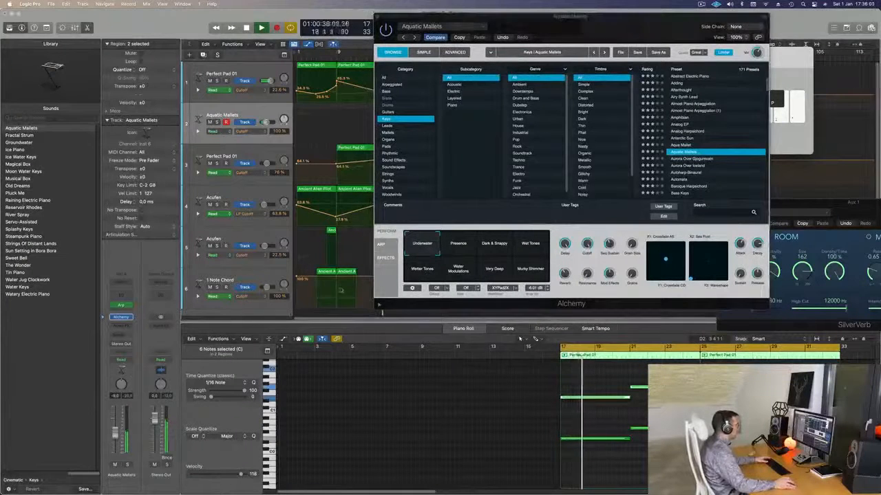
left_click(468, 248)
left_click(422, 245)
left_click(494, 245)
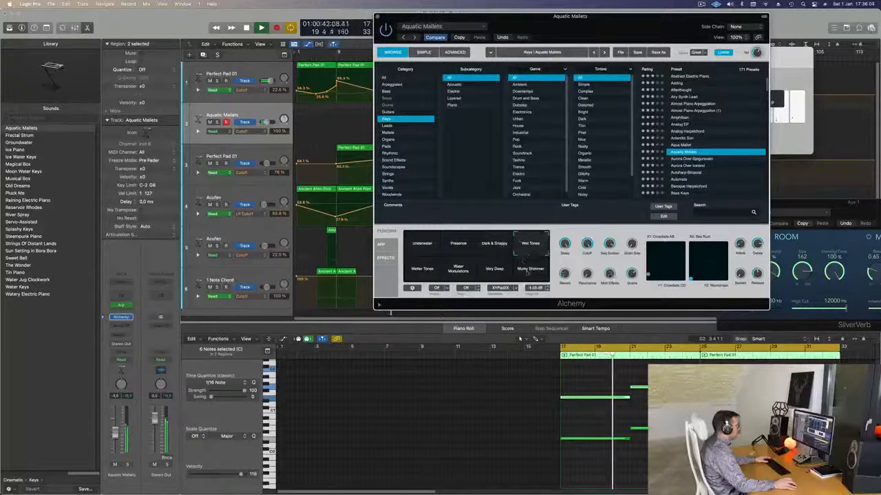
left_click(528, 273)
left_click(459, 269)
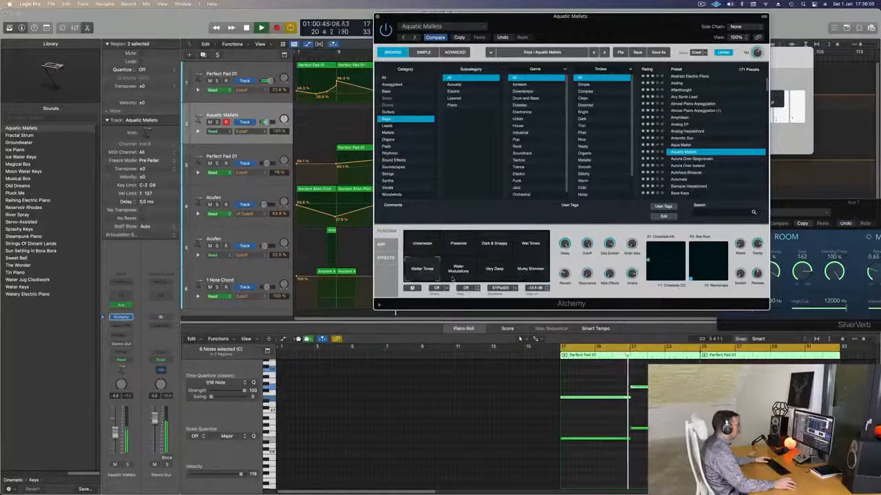
Step: Audition the Aurora Over Gjogursvatn and Baroque Harpsichord presets, trying the harpsichord's Rich and Warm snapshots
left_click(700, 159)
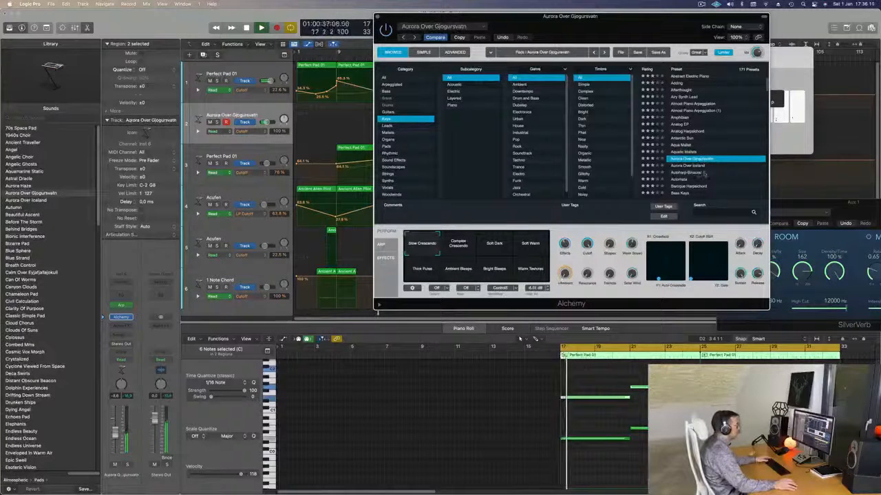
scroll(696, 165, "down", 2)
left_click(691, 170)
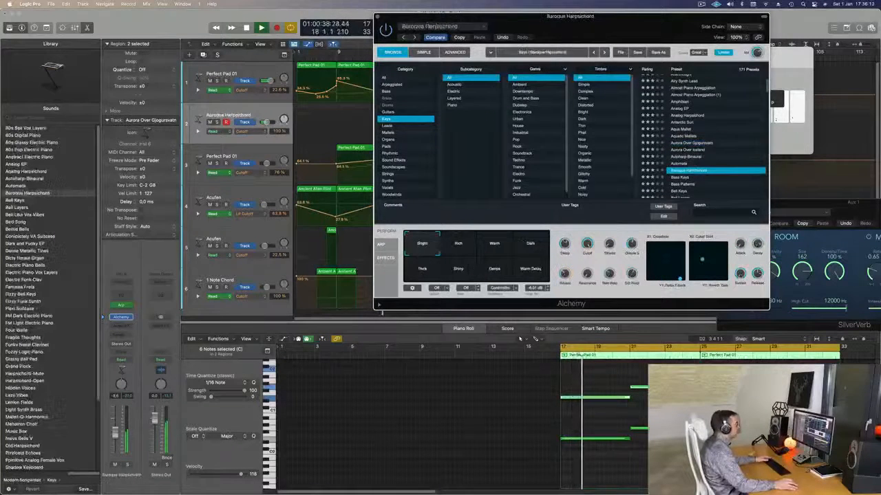
key("space")
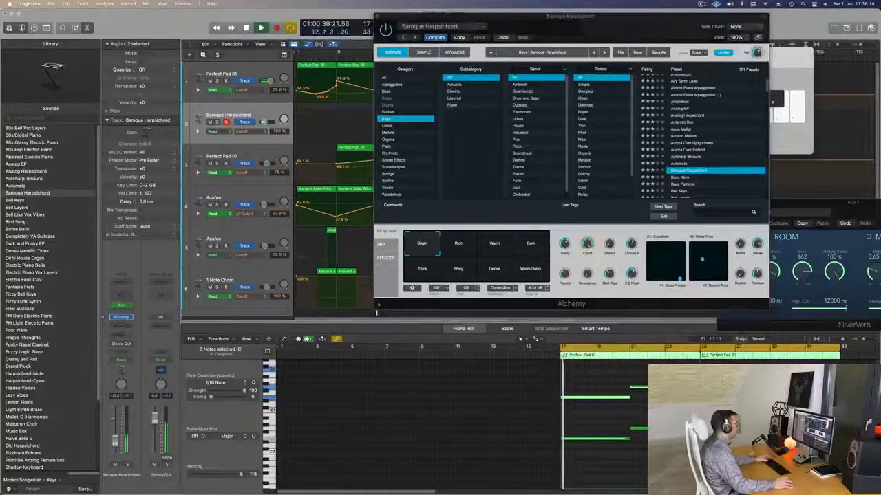
left_click(458, 246)
left_click(494, 246)
Step: Audition the Bass Keys preset with its Dark Ramp and Lush Organ snapshots, then the Bass Patterns preset
scroll(692, 176, "down", 1)
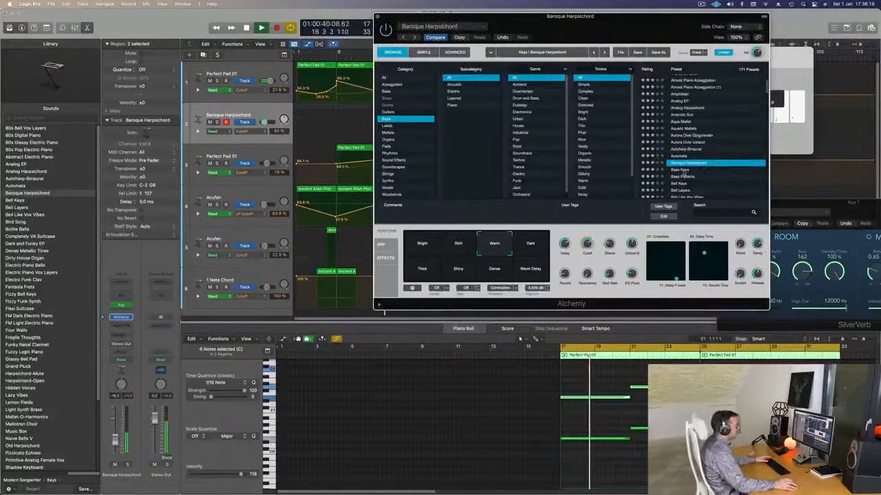
left_click(681, 169)
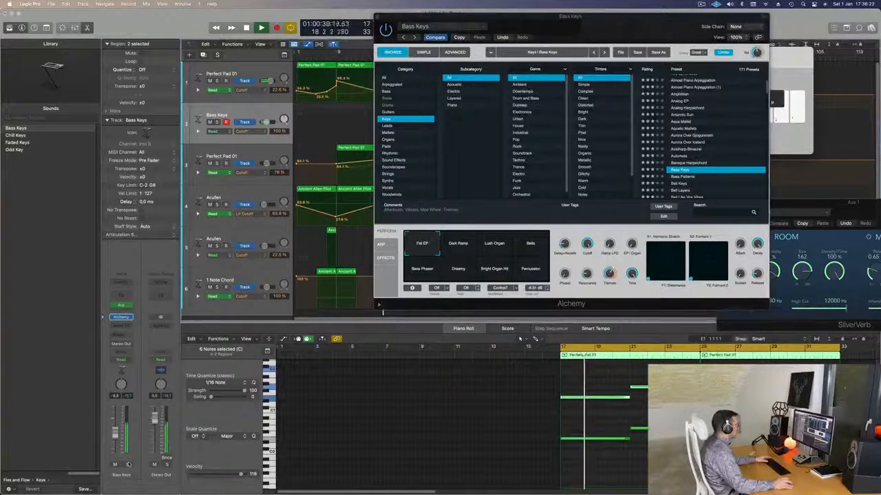
left_click(482, 246)
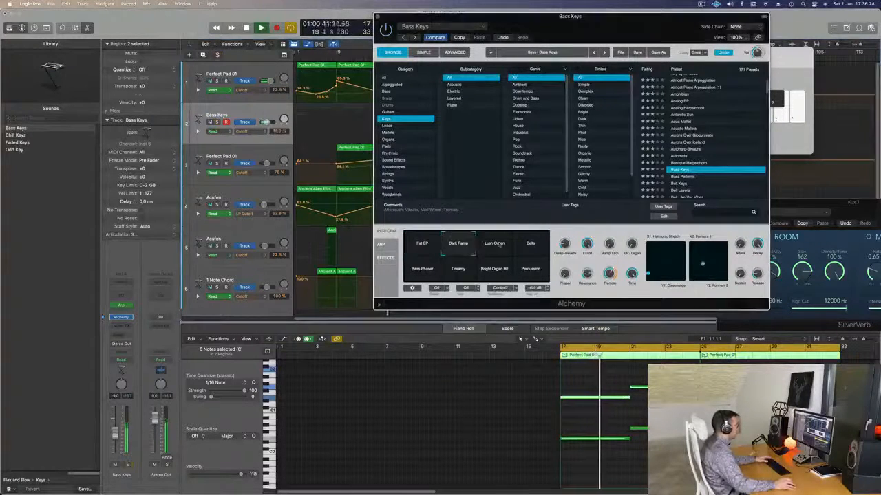
left_click(688, 177)
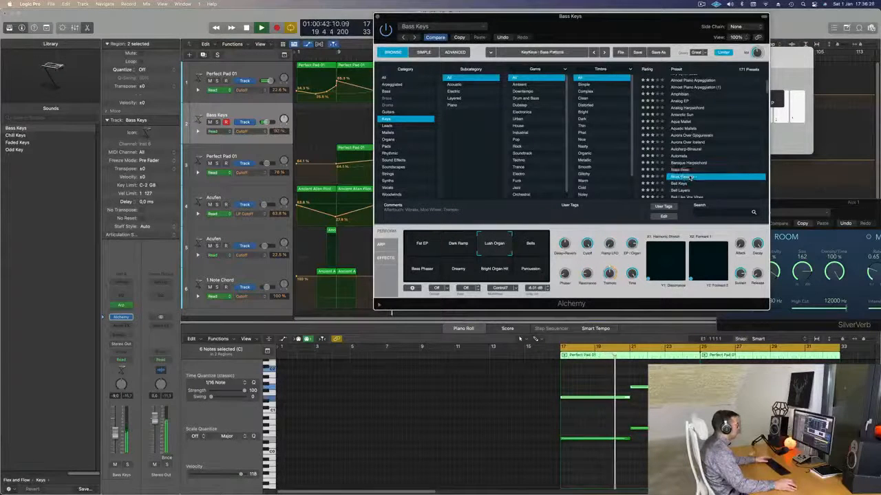
left_click(542, 416)
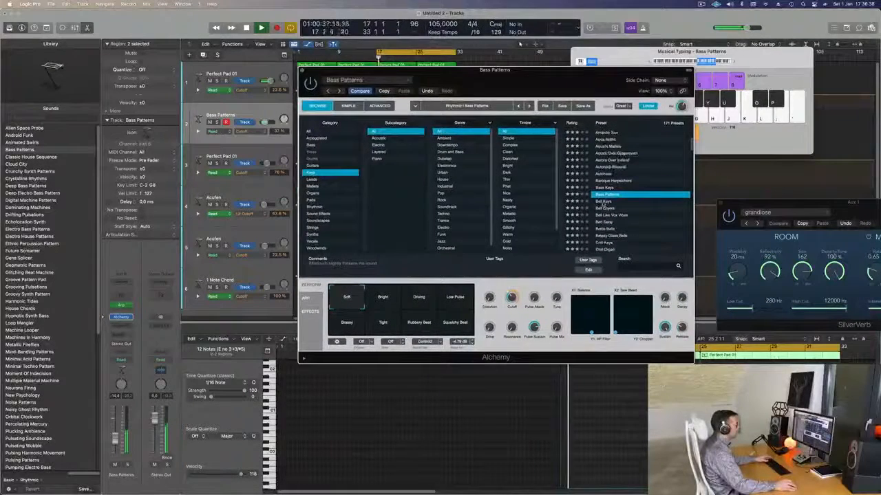
Step: Audition the Bell Keys and Bird Song presets on the arpeggiated track
left_click(602, 201)
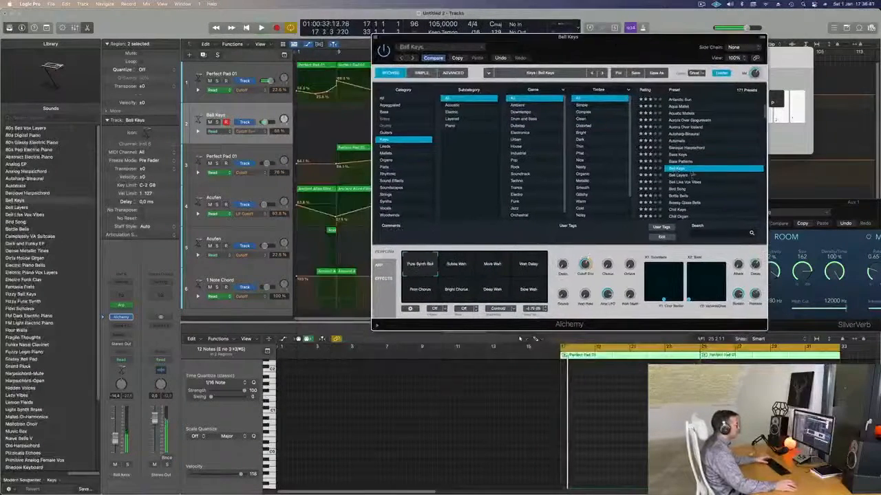
left_click(679, 188)
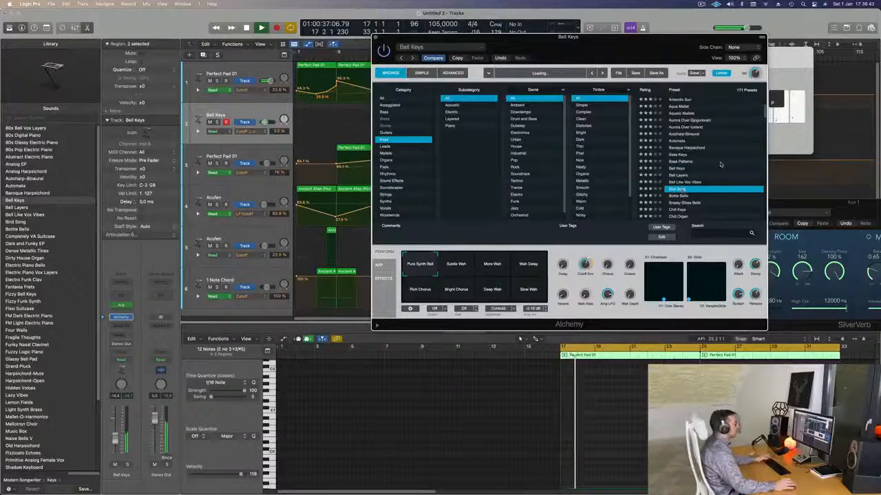
scroll(715, 173, "down", 3)
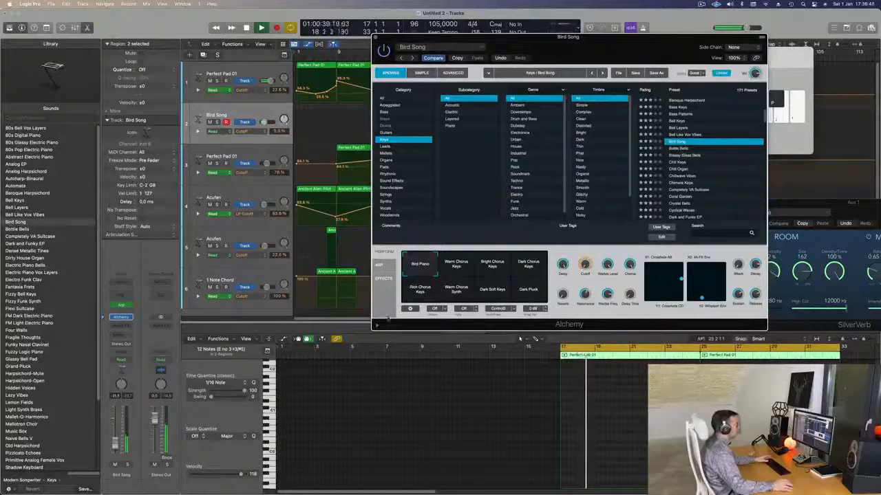
Step: Audition the 80s Bell Vox Layers, 80s Glassy Electric Piano and Abstract Electric Piano presets from the start of the Keys list
scroll(699, 183, "up", 3)
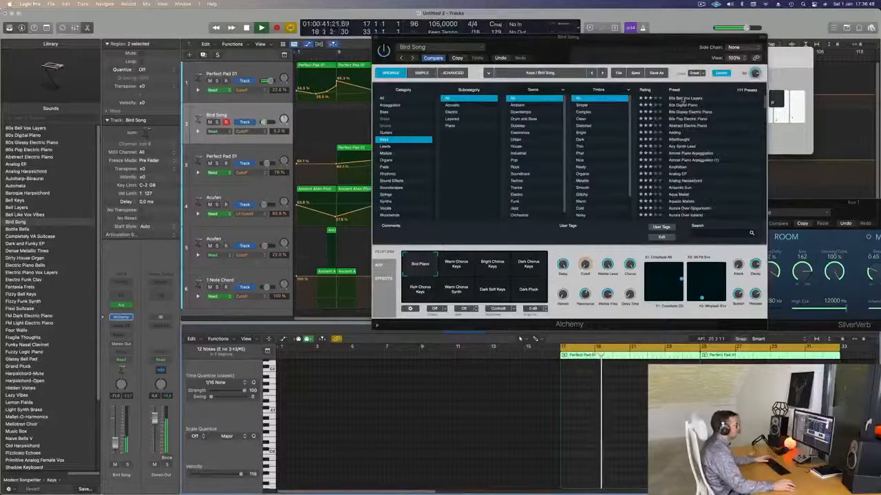
left_click(683, 99)
left_click_drag(681, 38, 718, 12)
key("space")
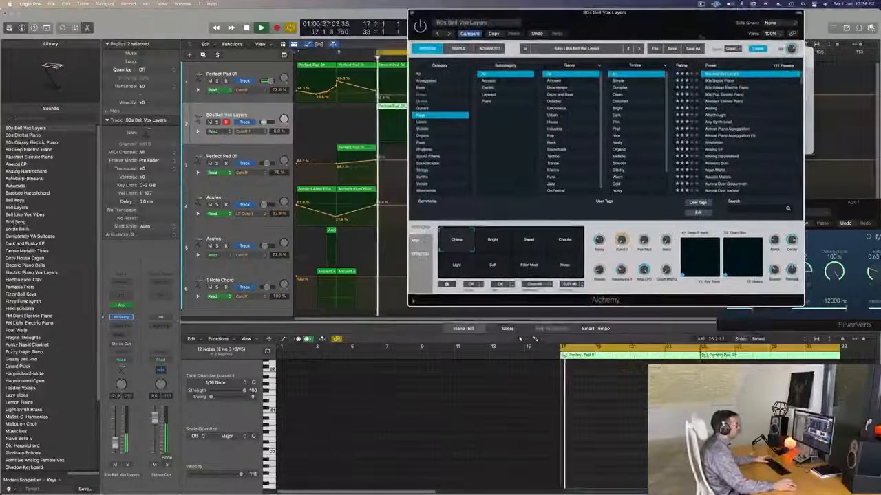
left_click(739, 88)
left_click(726, 102)
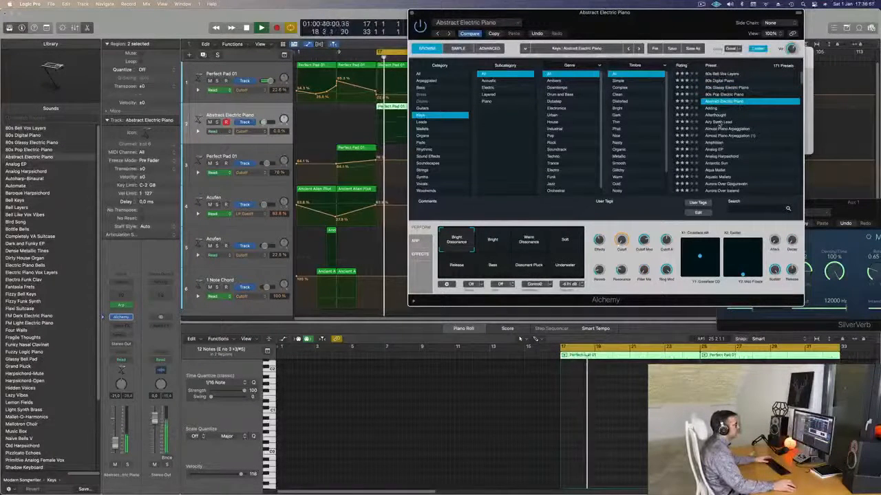
Step: Try the Bright, Warm Dissonance, Soft, Underwater and Release snapshots of the Abstract Electric Piano preset
left_click(505, 241)
left_click(530, 241)
left_click(565, 243)
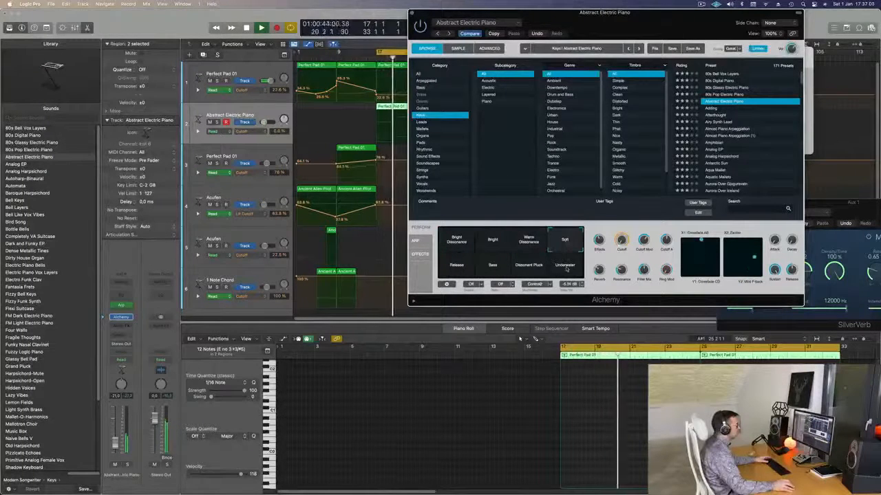
left_click(565, 267)
left_click(457, 267)
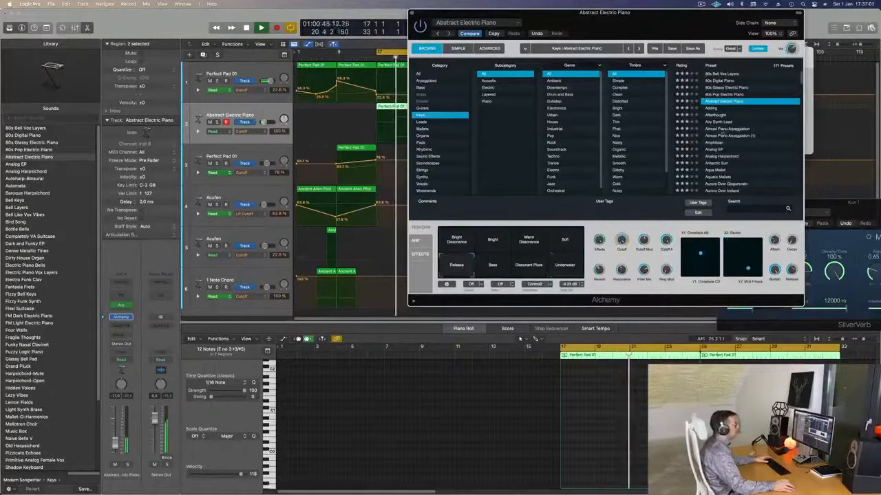
Step: Audition the Airy Synth Lead, Almost Piano Arpeggiation, Analog EP, Aqua Mallet and Aurora Over Iceland presets
left_click(723, 122)
left_click(728, 129)
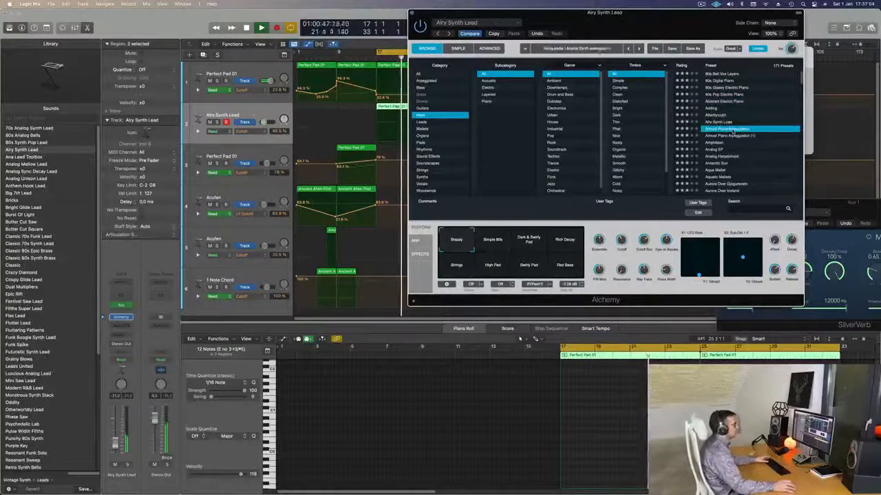
left_click(716, 150)
scroll(751, 146, "down", 3)
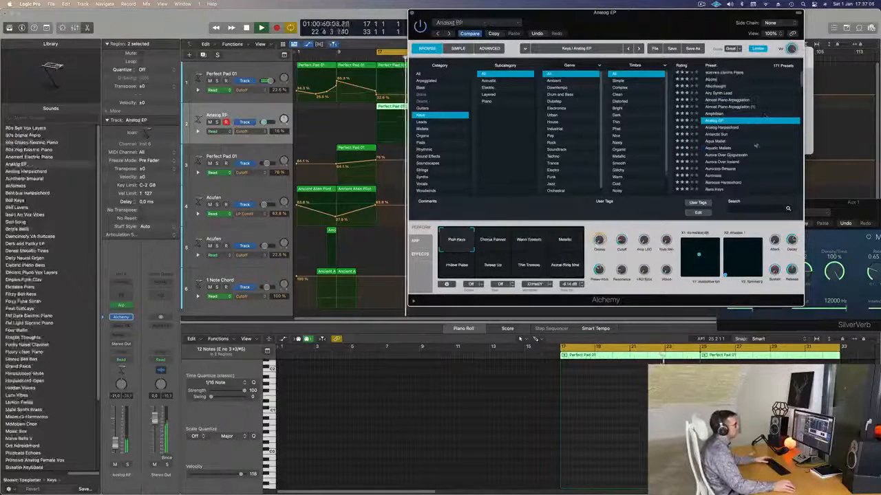
left_click(715, 142)
scroll(714, 142, "down", 2)
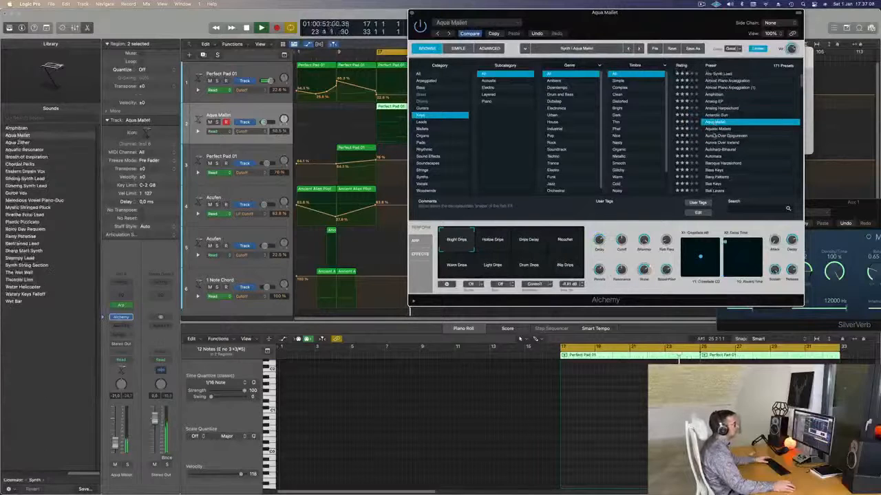
left_click(734, 143)
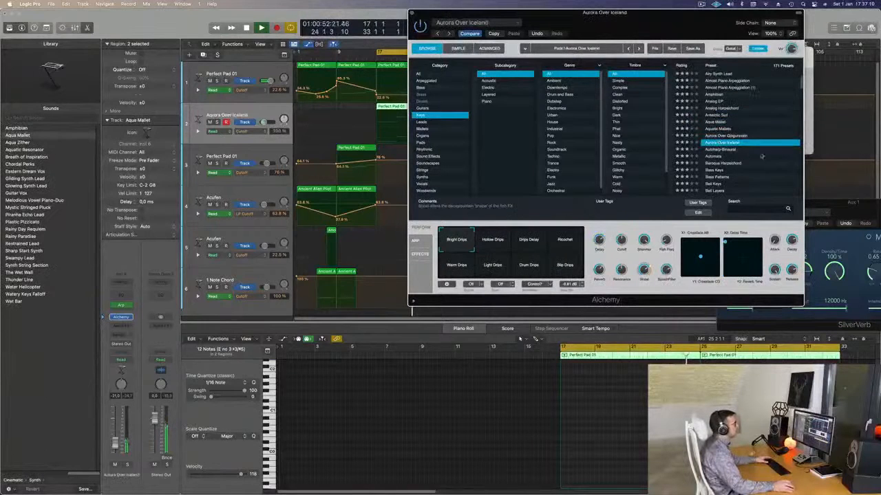
Step: Load the Automata preset in Alchemy on the arpeggiated track
left_click(720, 157)
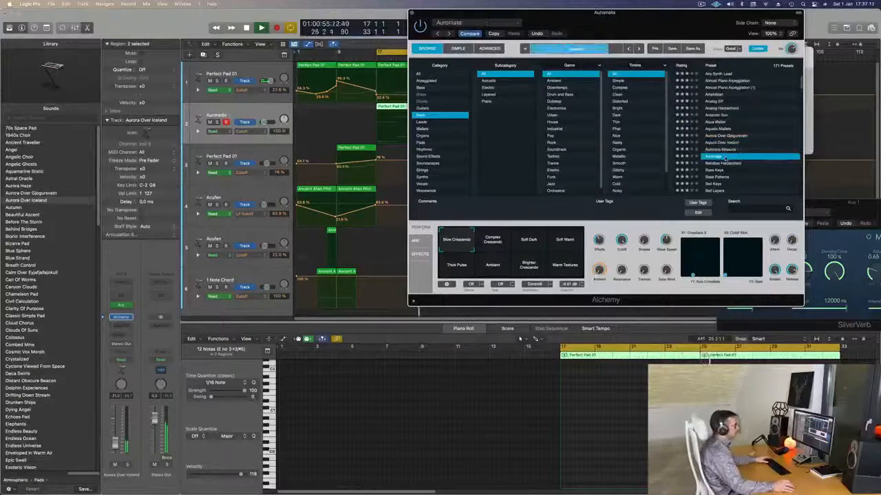
scroll(748, 120, "down", 3)
mouse_move(655, 26)
left_mouse_down()
mouse_move(624, 25)
mouse_move(649, 26)
left_mouse_up()
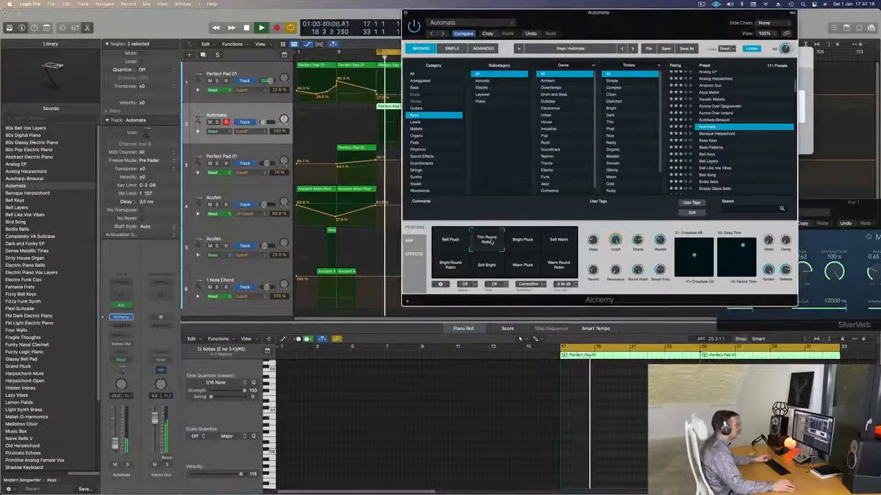
Step: Try Automata's Bright Pluck, Soft Warm, Bright Round Robin, Soft Bright, Warm Pluck and Warm Round Robin snapshots
left_click(529, 244)
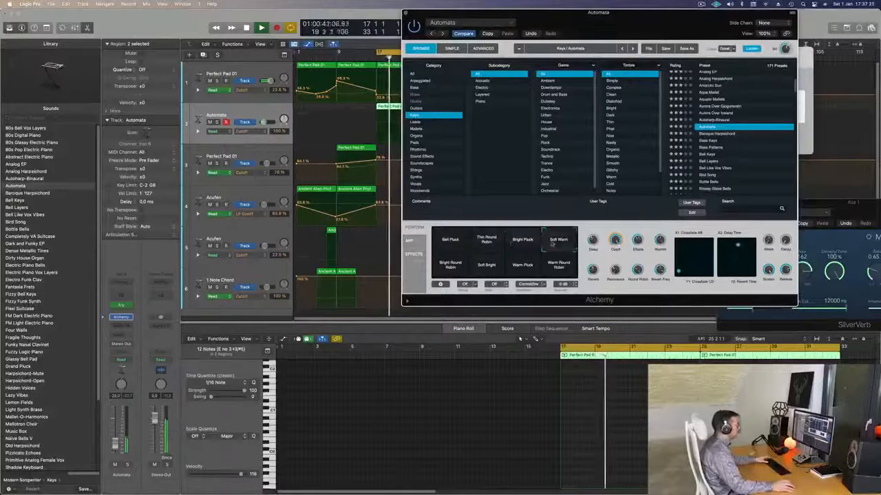
left_click(451, 265)
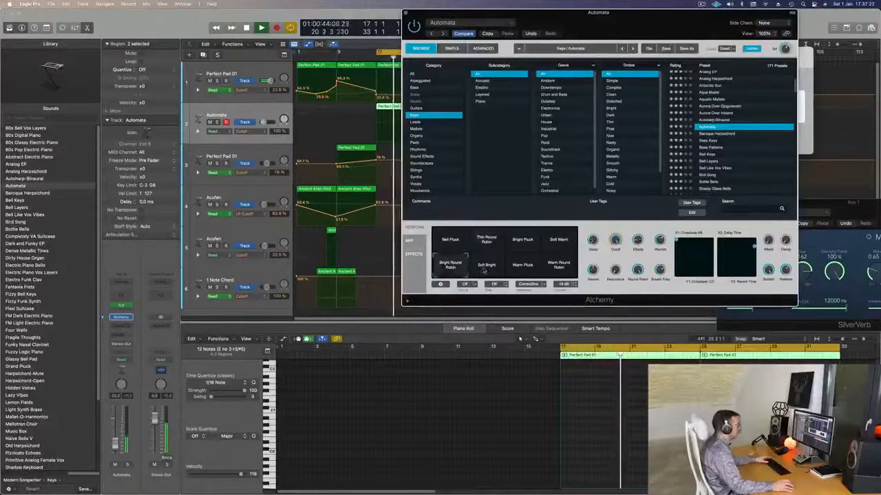
left_click(485, 268)
left_click(521, 268)
left_click(558, 266)
Step: Compare Automata's Thin Round Robin, Bell Pluck and Warm Round Robin snapshots from the loop start, and select Thin Round Robin
left_click(487, 242)
key("space")
left_click(462, 242)
left_click(487, 242)
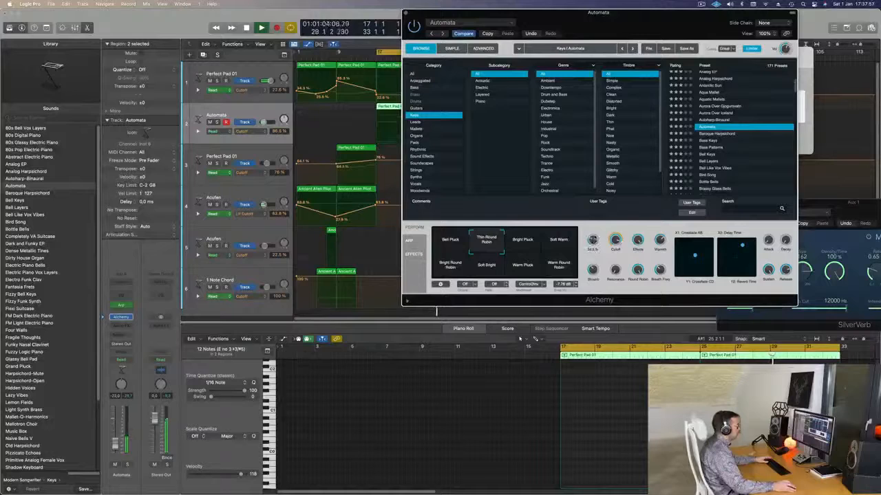
left_click_drag(612, 18, 627, 71)
key("space")
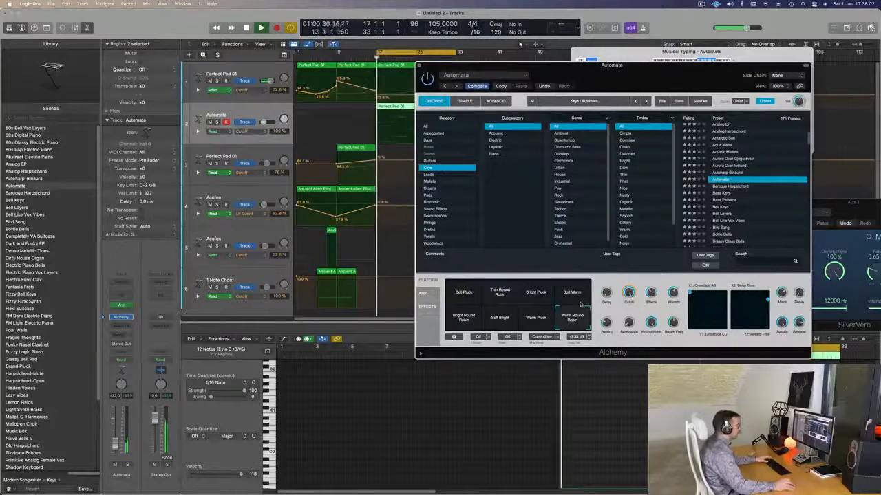
left_click(501, 295)
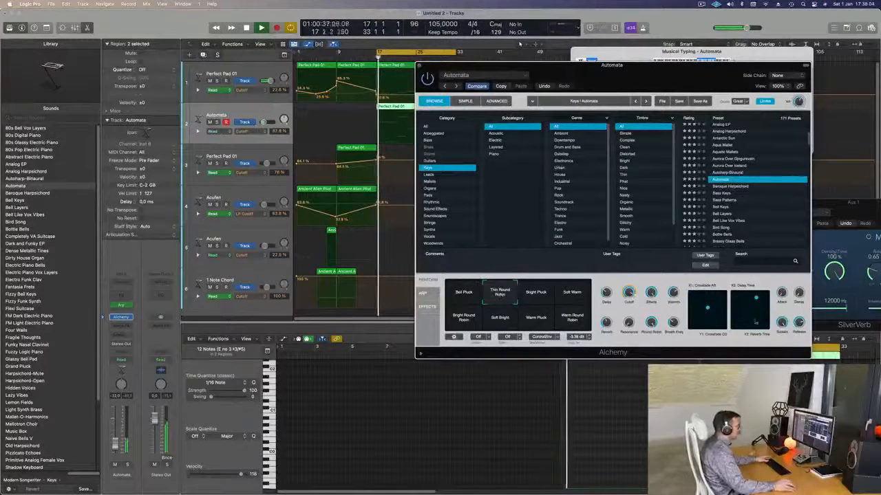
Step: Open the Automata track's Arpeggiator and audition its presets, including Bouncing Funk and Chord Cycle 01
left_click(424, 294)
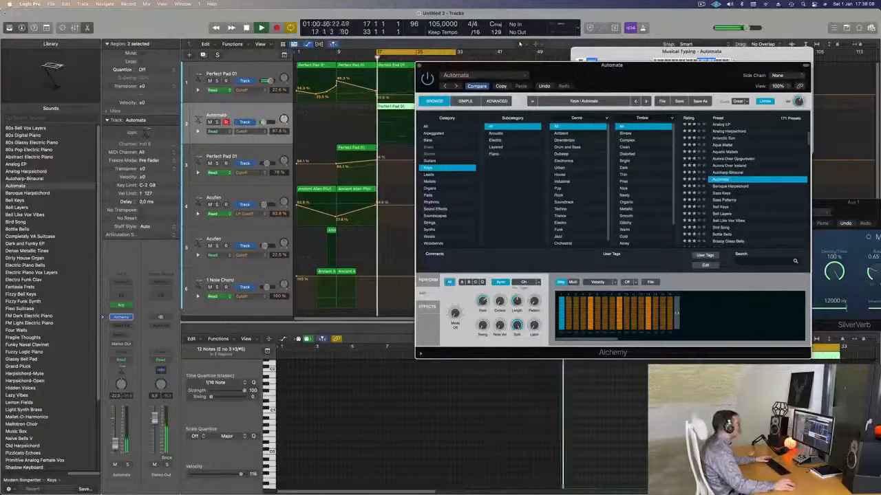
left_click(121, 307)
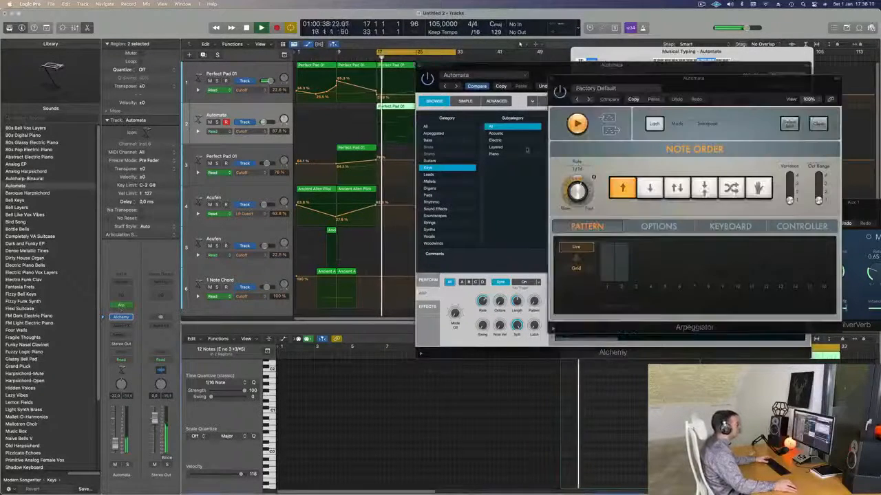
left_click_drag(739, 85, 533, 83)
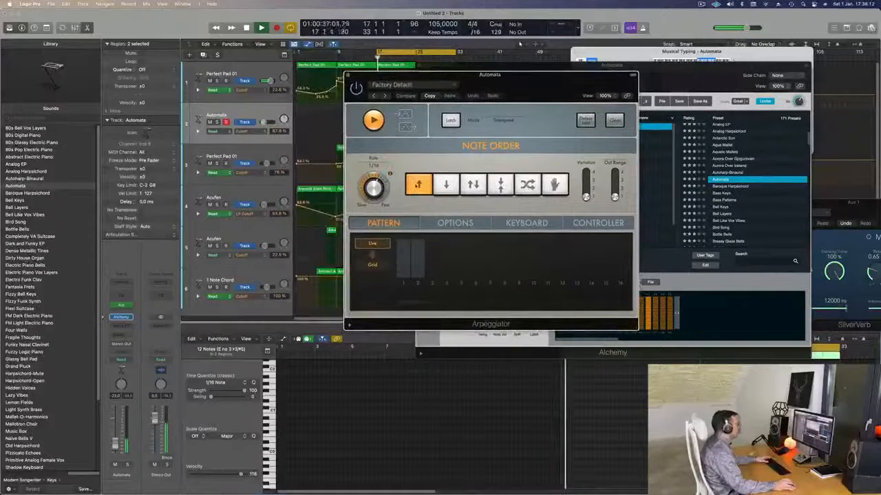
left_click(384, 96)
left_click(384, 97)
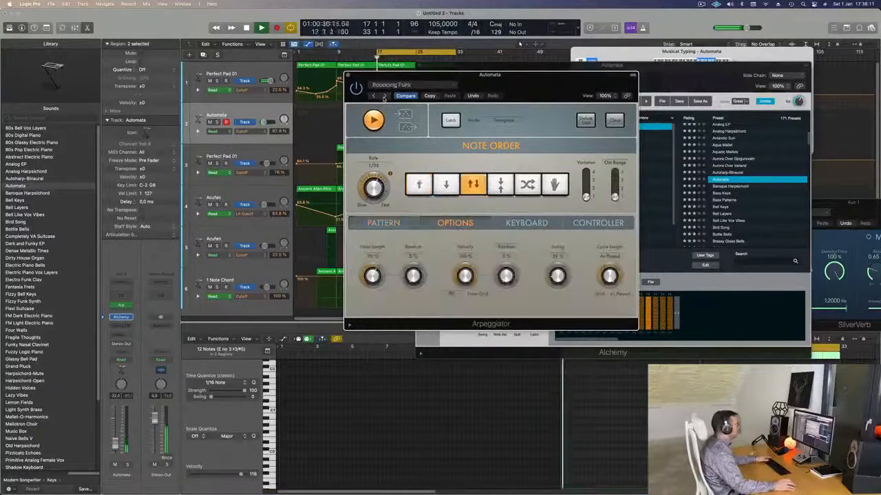
left_click(384, 97)
left_click_drag(406, 77, 457, 67)
key("space")
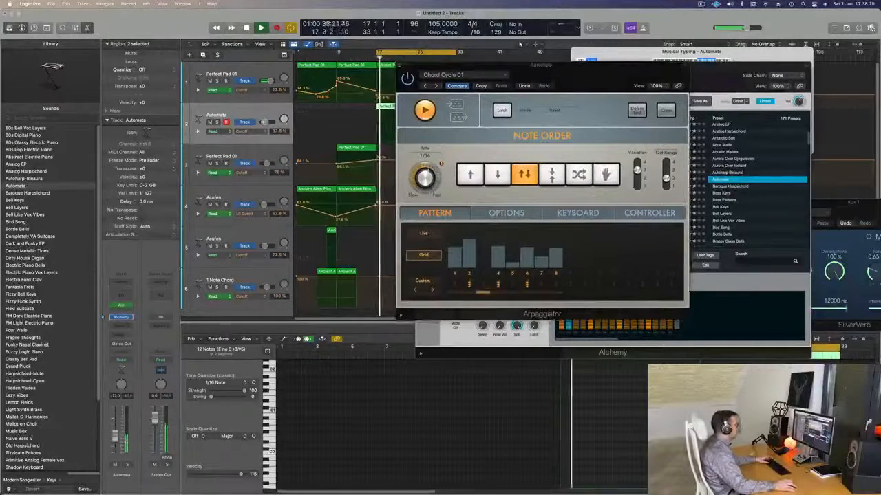
Step: Try Classic Cycle 01 in the Arpeggiator and settle on the Classic Cycle 03 preset
left_click(438, 87)
left_click(437, 86)
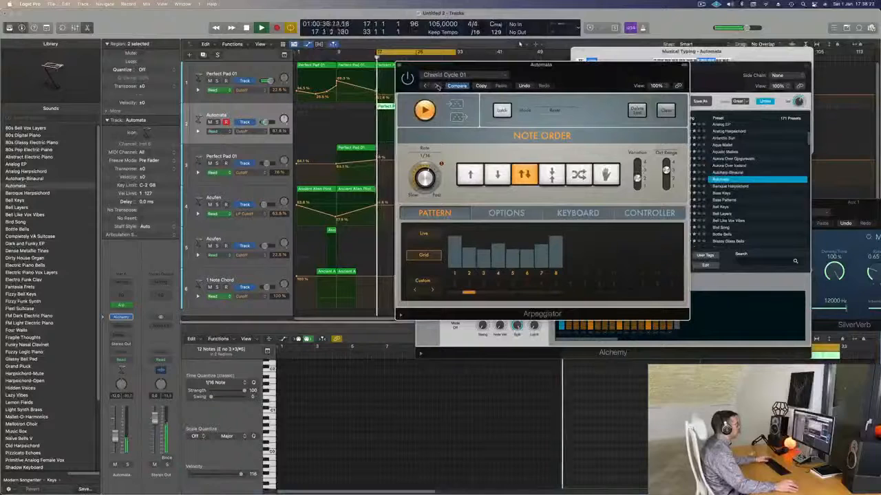
left_click_drag(437, 86, 456, 119)
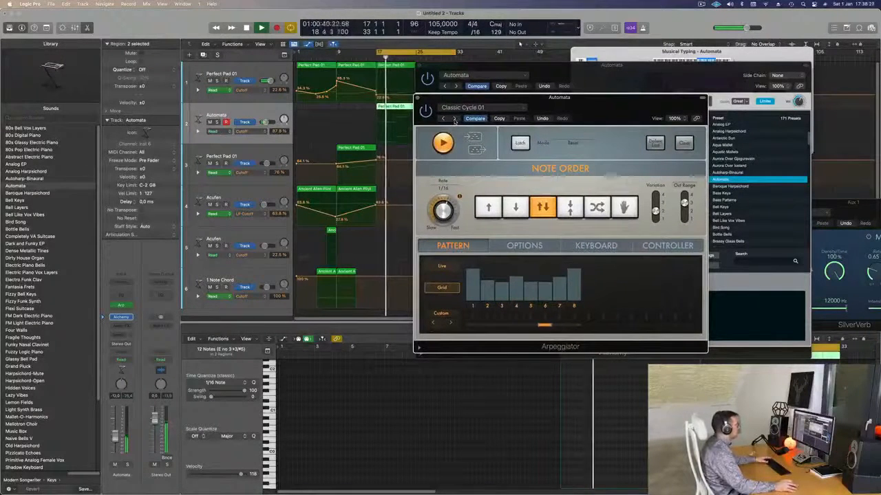
left_click(454, 119)
left_click(454, 119)
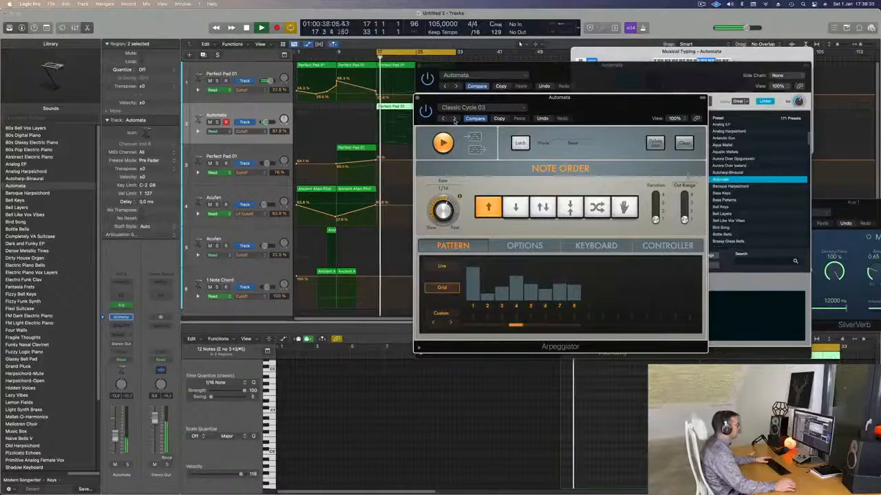
left_click_drag(580, 109, 473, 180)
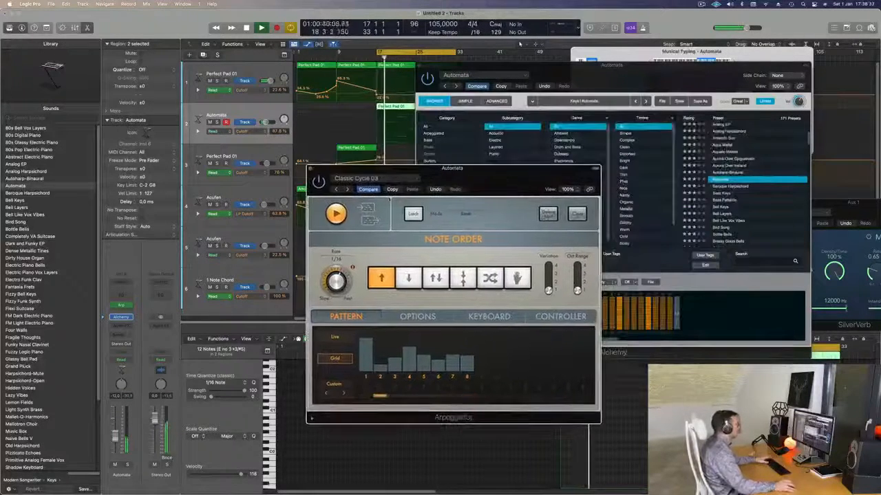
Step: Raise the Automata track's volume slightly to about -10 dB and close the Arpeggiator
left_click_drag(116, 438, 116, 436)
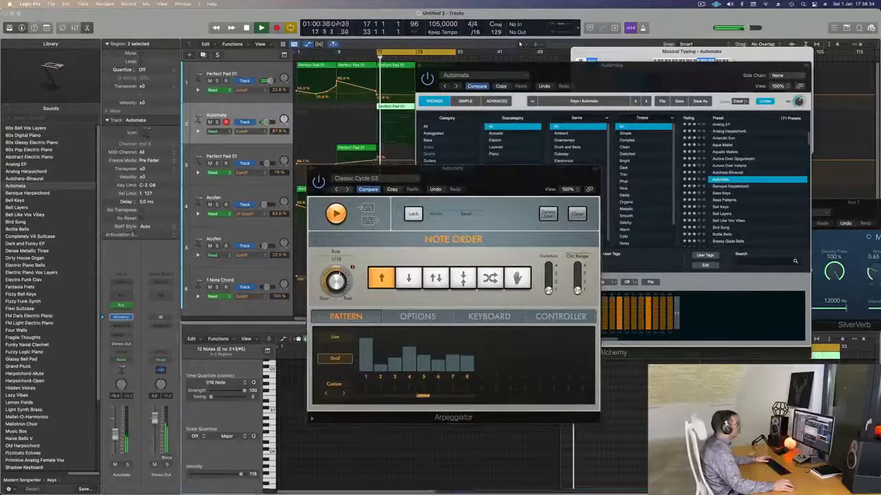
left_click_drag(486, 179, 458, 195)
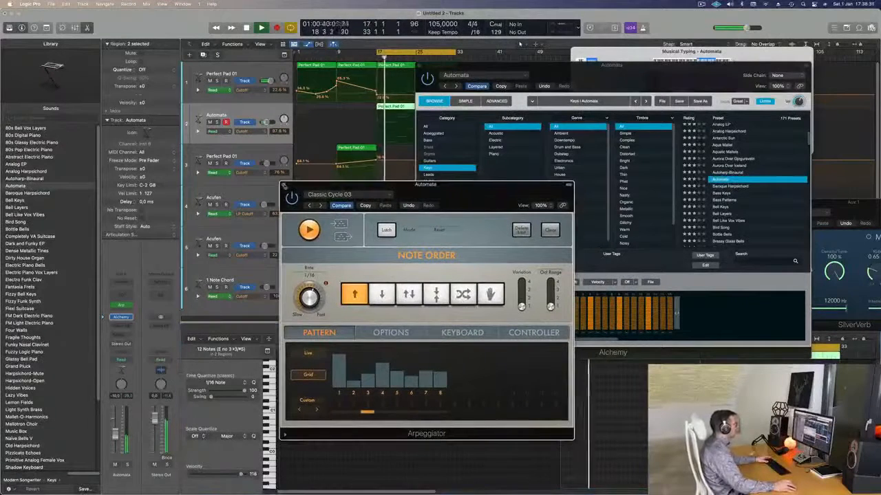
left_click(284, 185)
Step: Stop playback and look through Alchemy's Simple, Advanced and Browse views for the Automata preset
left_click_drag(587, 80, 492, 161)
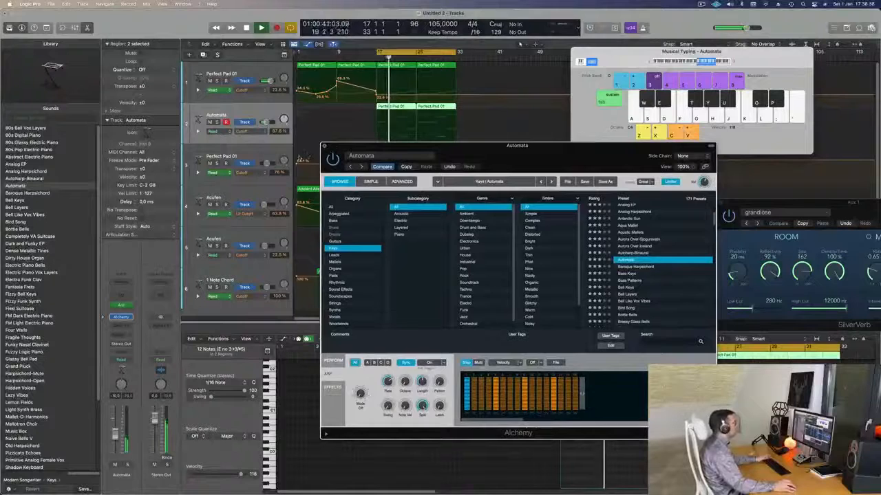
left_click(325, 146)
key("space")
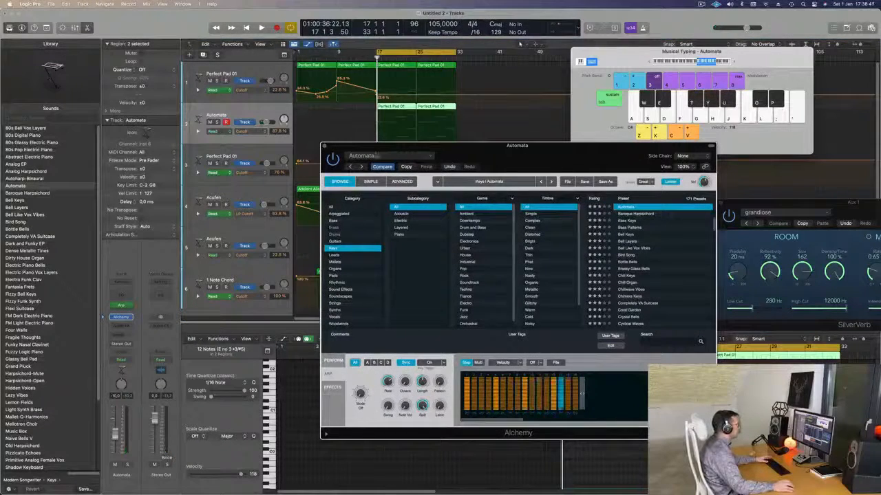
left_click(371, 181)
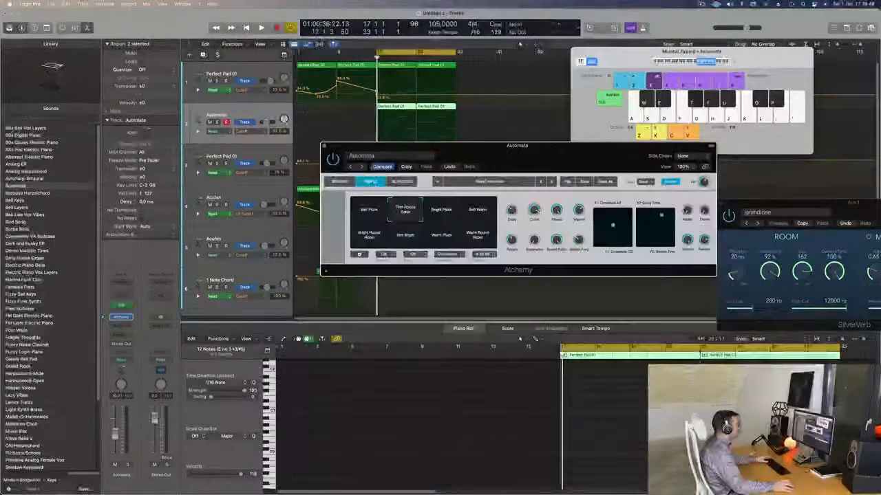
left_click(401, 181)
left_click(372, 181)
left_click(365, 171)
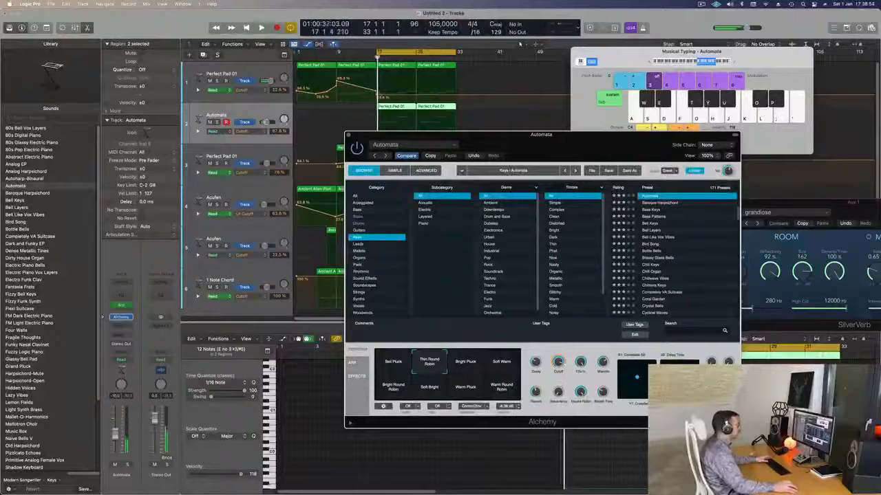
Step: Add Cutoff automation points to the Automata track around bars 17 and 25, lowering the bar 17 point to about 35%
left_click(411, 117)
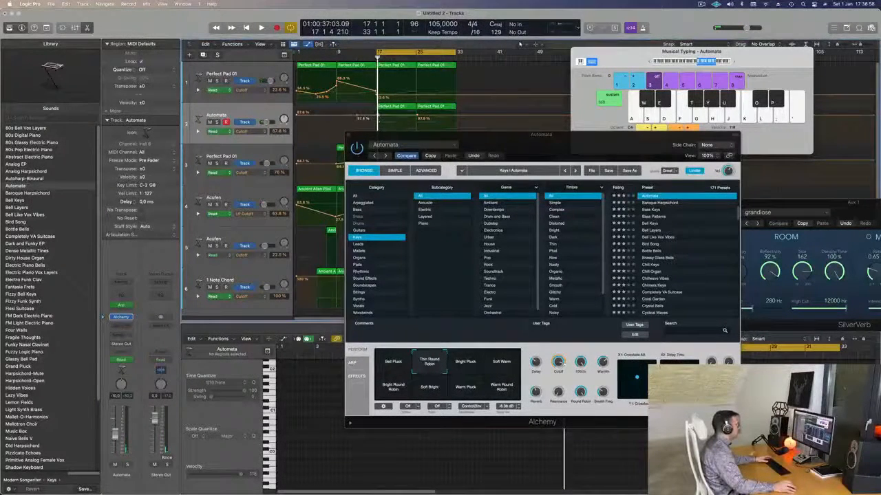
key("space")
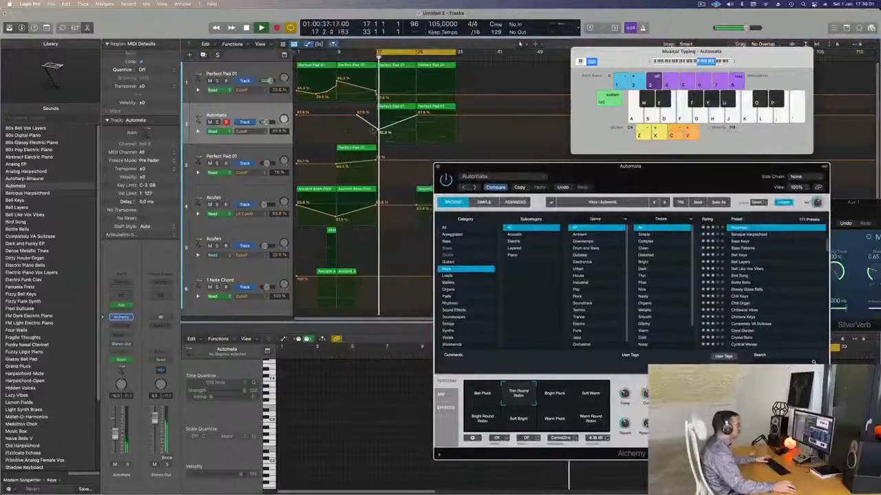
left_click(376, 130)
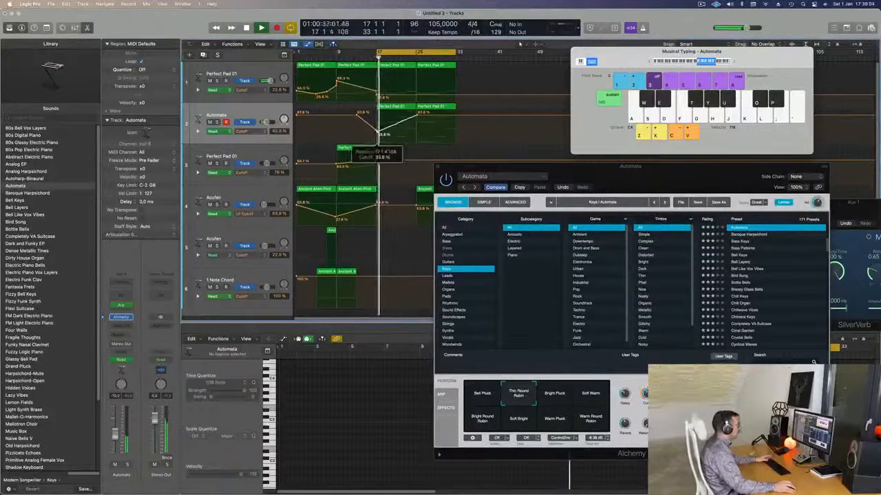
left_click_drag(576, 169, 802, 156)
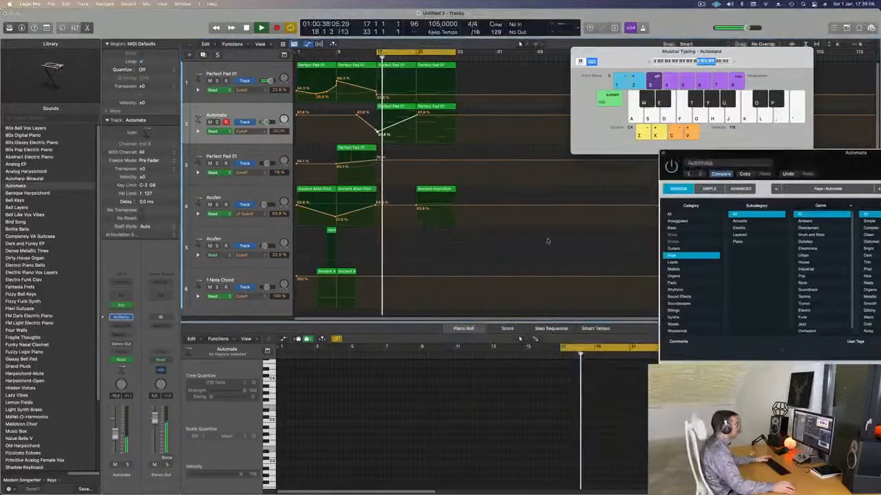
Step: Copy the second 1 Note Chord region to bar 21 and the short Acufen region to bar 19
left_click(347, 272)
left_click_drag(347, 272, 407, 273)
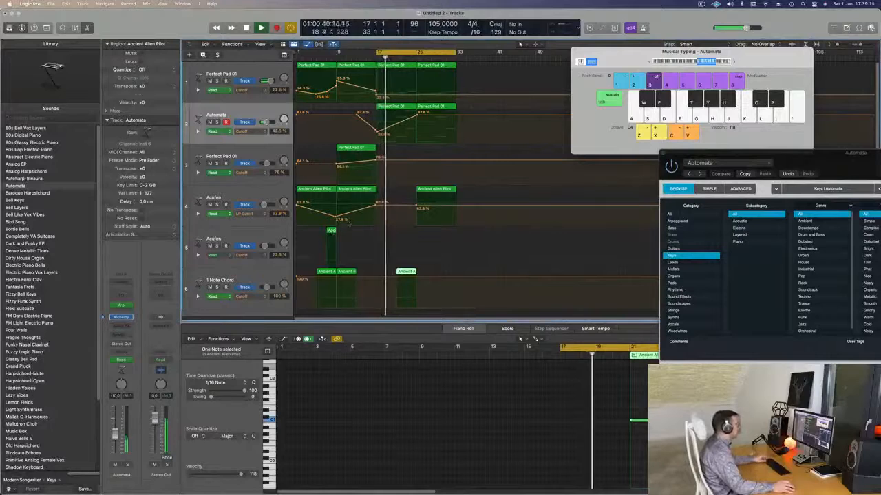
left_click(331, 231)
left_click_drag(344, 233, 390, 230)
key("Return")
key("super+Left")
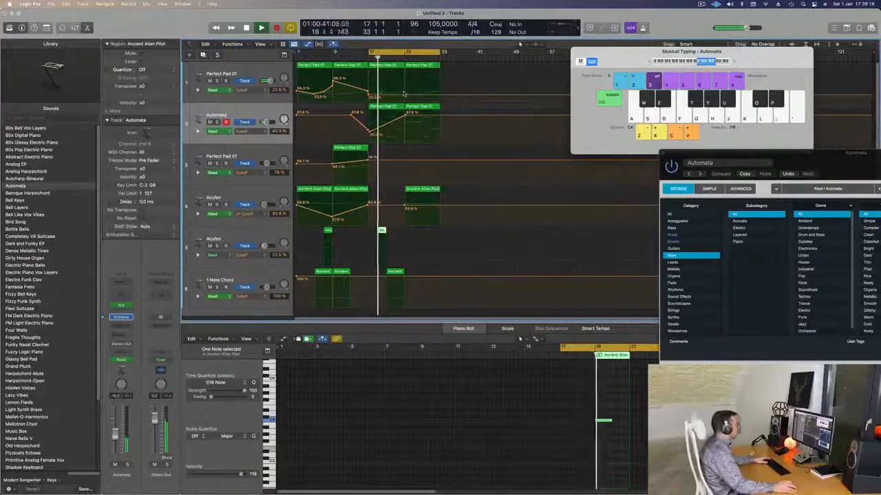
Step: Copy track 3's Perfect Pad 01 region to bar 17 and lower its Cutoff automation there to about 13%
left_click_drag(344, 150, 370, 181)
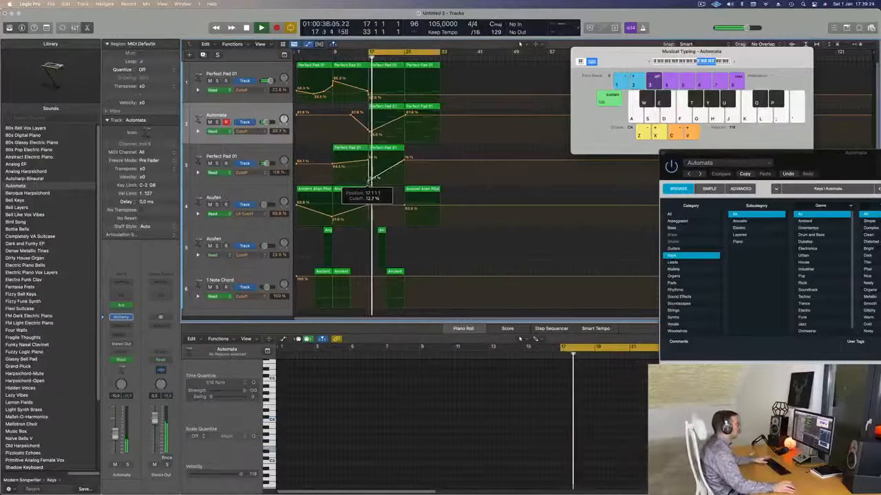
left_click(384, 149)
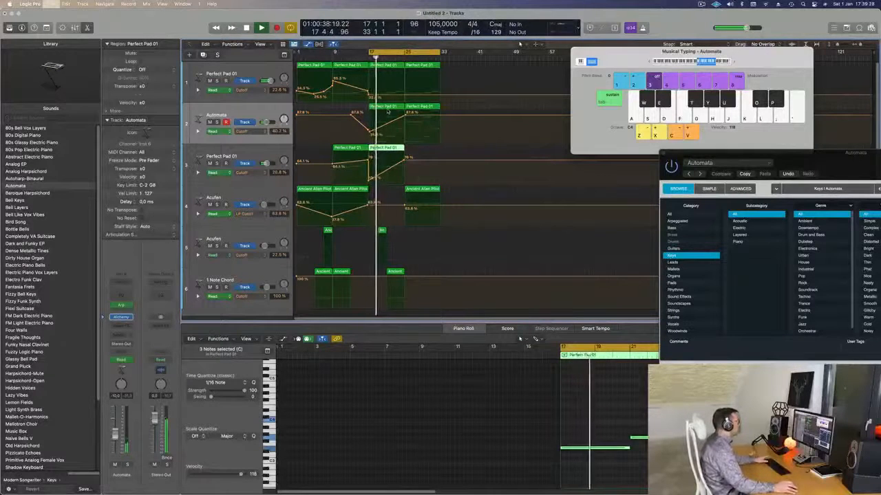
Step: Save the project as 266 in the LEMT 250-500 folder
key("super+s")
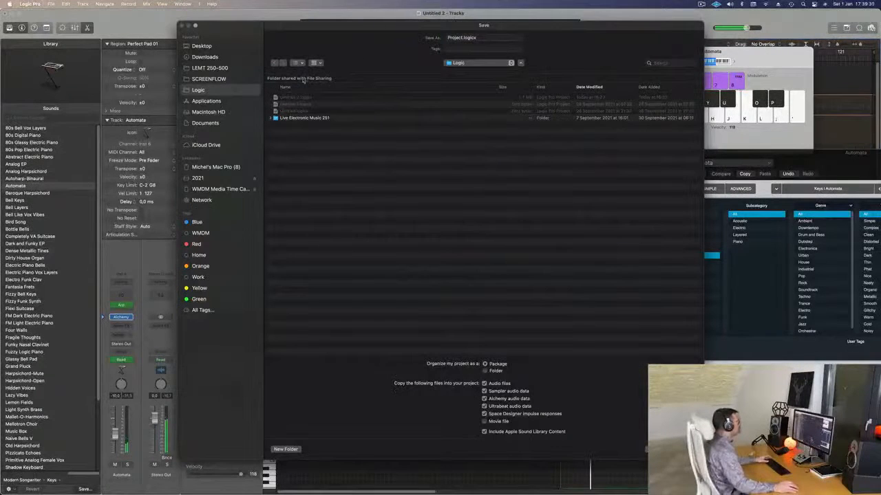
left_click(216, 69)
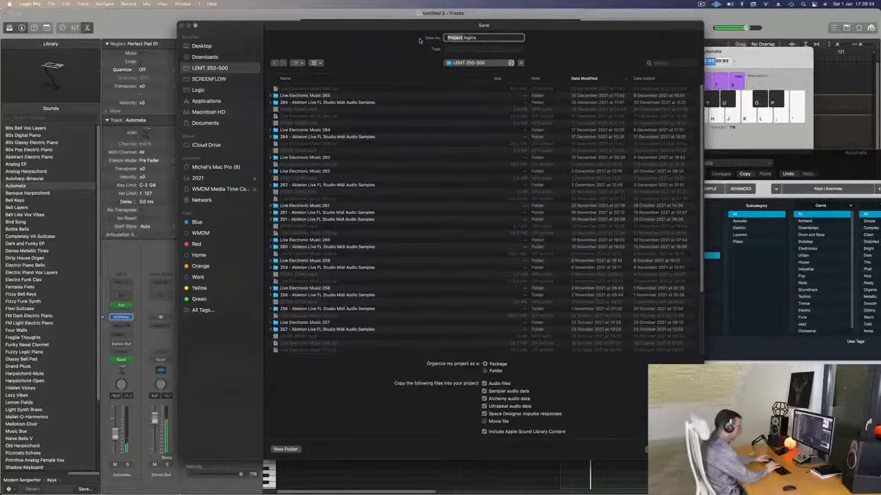
type("266")
key("Return")
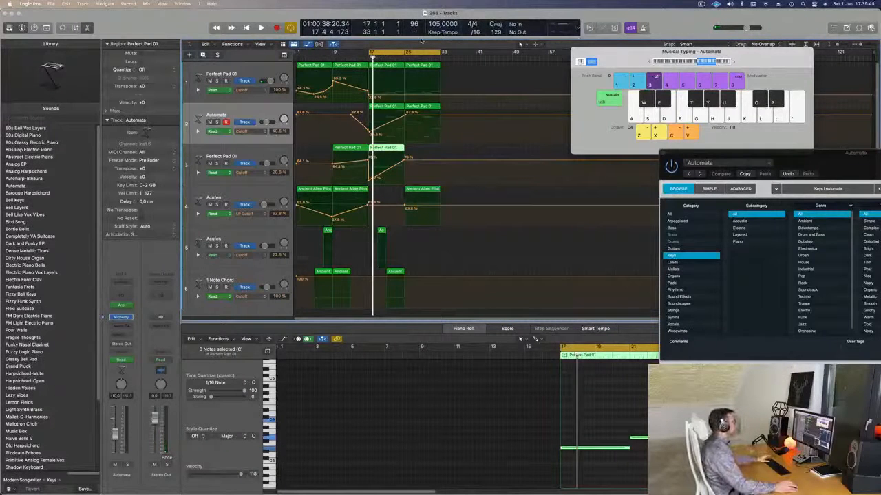
Step: Resume playback and move track 3's Perfect Pad 01 region with its automation from bar 17 to bar 25
key("space")
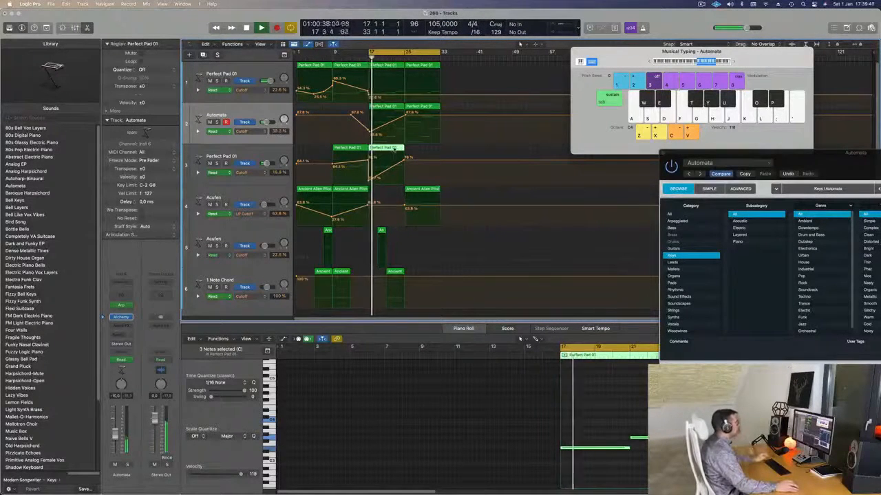
left_click_drag(393, 150, 420, 153)
key("Return")
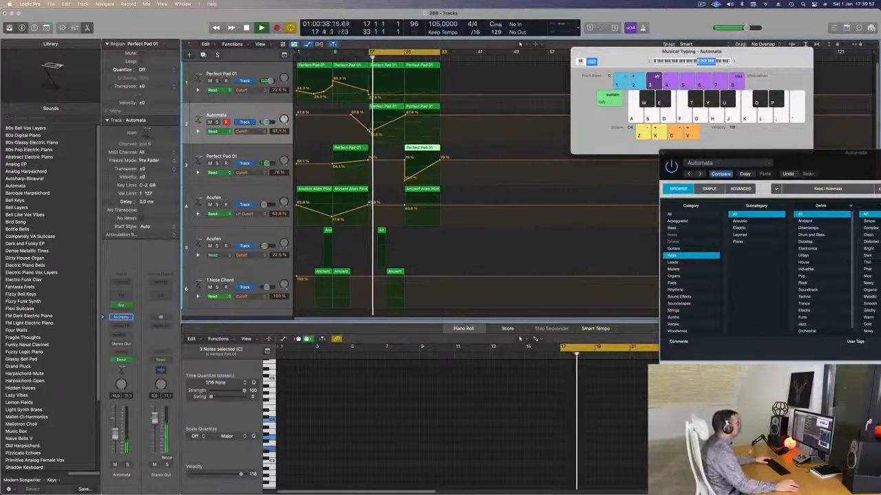
Step: Add a Cutoff point at bar 25 on track 1 and lower the Automata track's bar 25 Cutoff point to about 54%
left_click(370, 132)
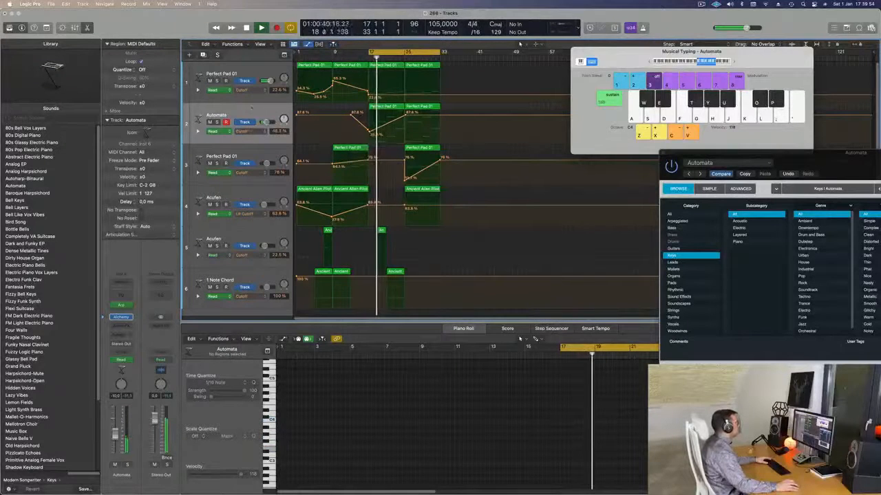
left_click(253, 112)
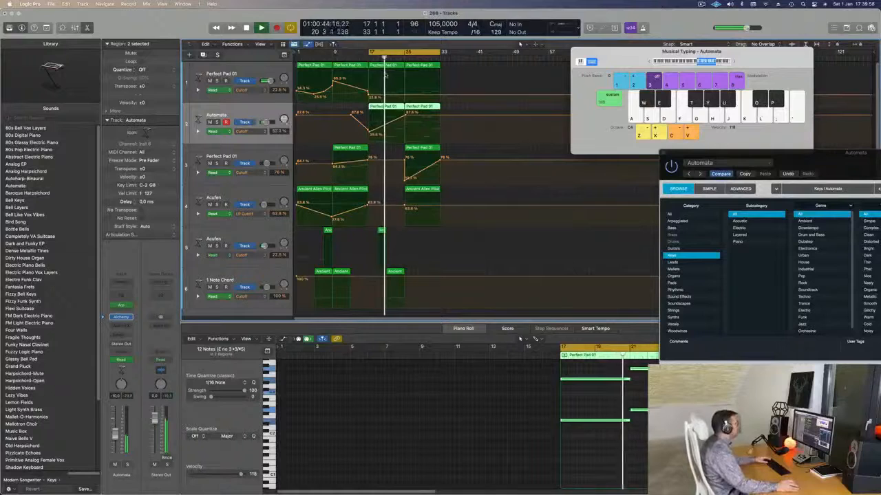
left_click(405, 96)
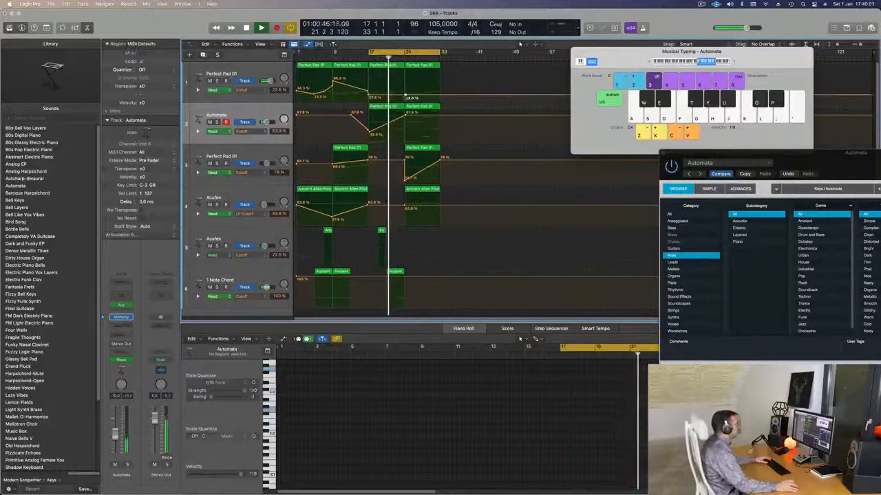
left_click_drag(405, 114, 406, 128)
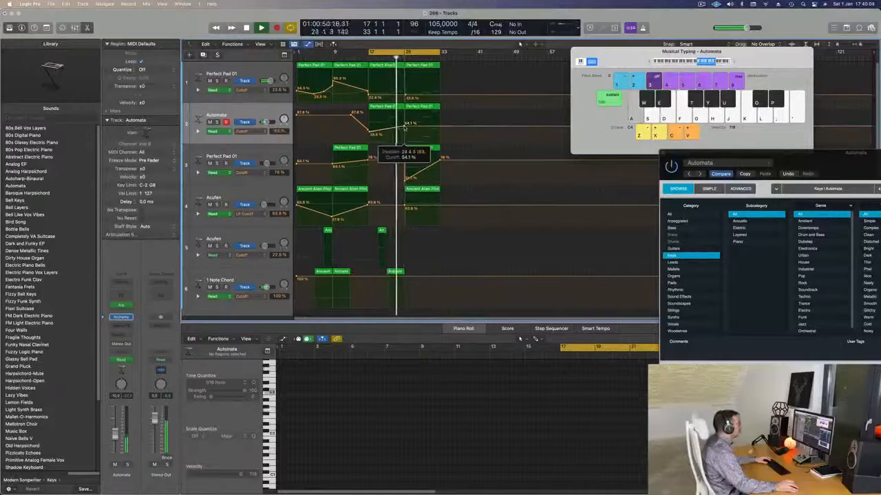
Step: In the Automata region at bar 17, delete the later chord notes and extend the opening octave notes to bar 25
left_click(387, 109)
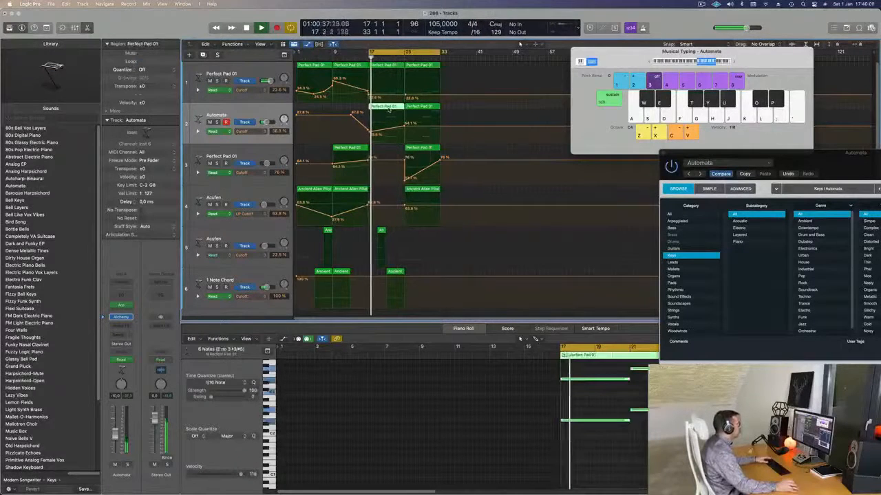
key("space")
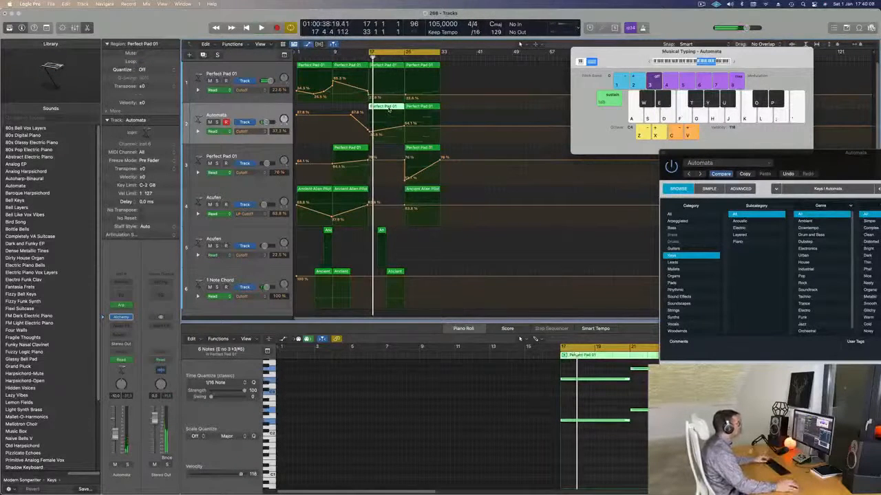
key("z")
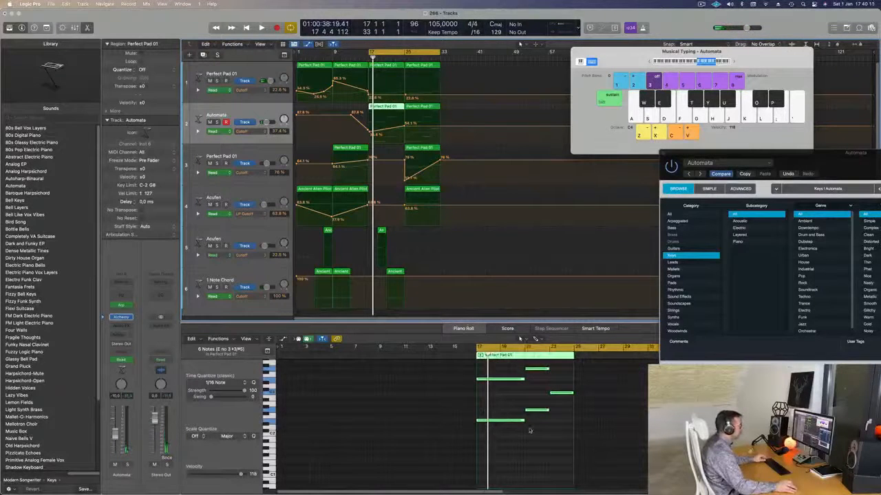
scroll(536, 431, "up", 2)
left_click_drag(541, 369, 558, 440)
key("Delete")
left_click_drag(541, 404, 513, 448)
left_click_drag(523, 402, 572, 401)
Step: In track 1's Perfect Pad 01 region at bar 17, delete the two later notes and extend the first note to bar 25
left_click(393, 67)
scroll(563, 433, "down", 1)
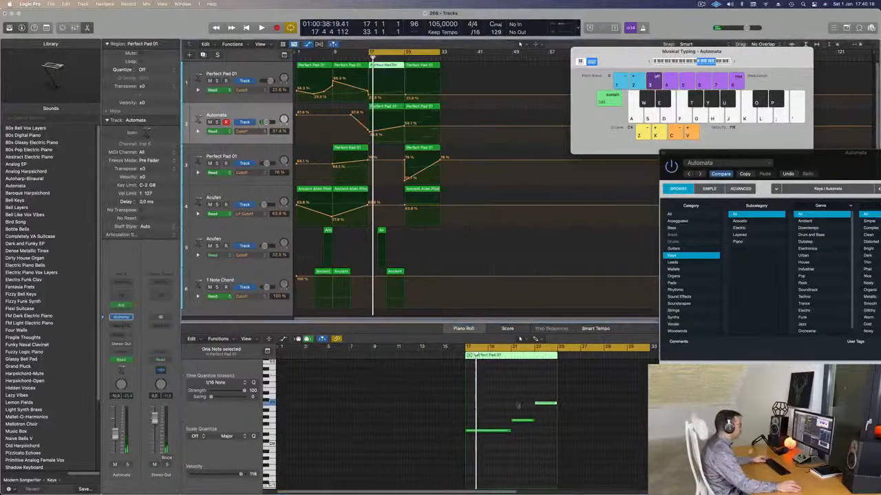
left_click_drag(515, 389, 543, 430)
key("Delete")
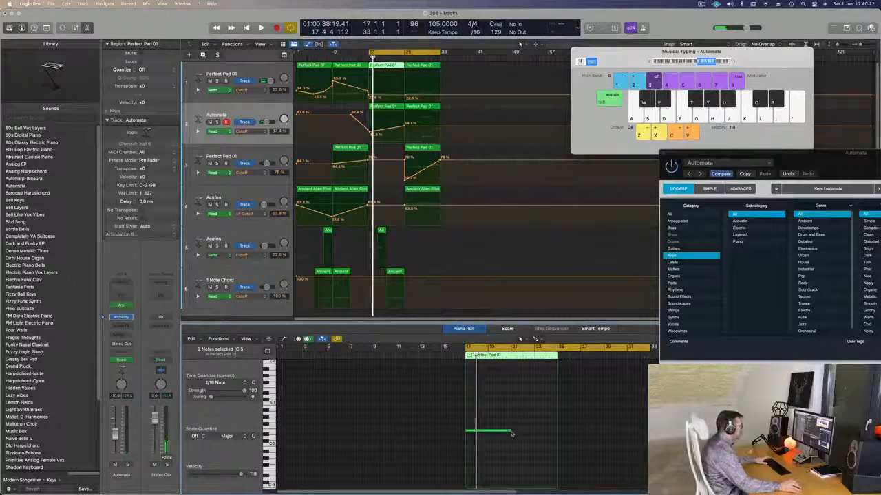
left_click_drag(517, 434, 556, 434)
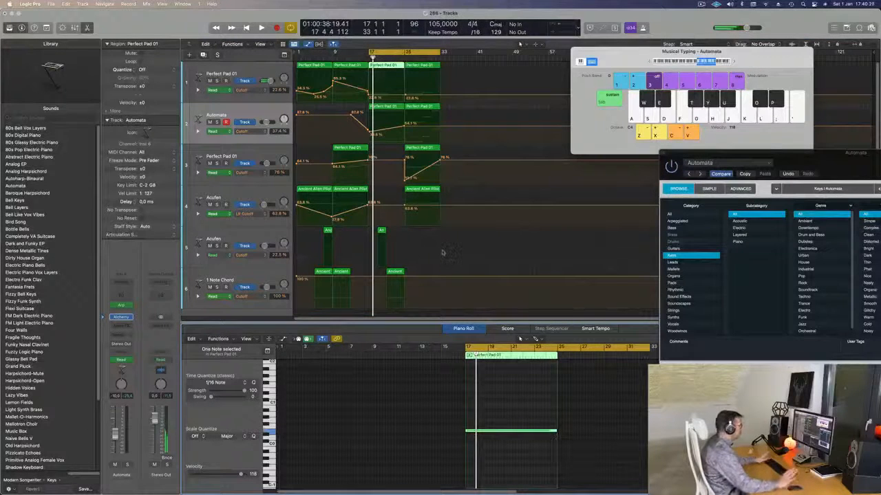
Step: Play the section from bar 17 and raise the Automata track's Cutoff point at bar 25 to about 60%
key("space")
scroll(450, 260, "up", 3)
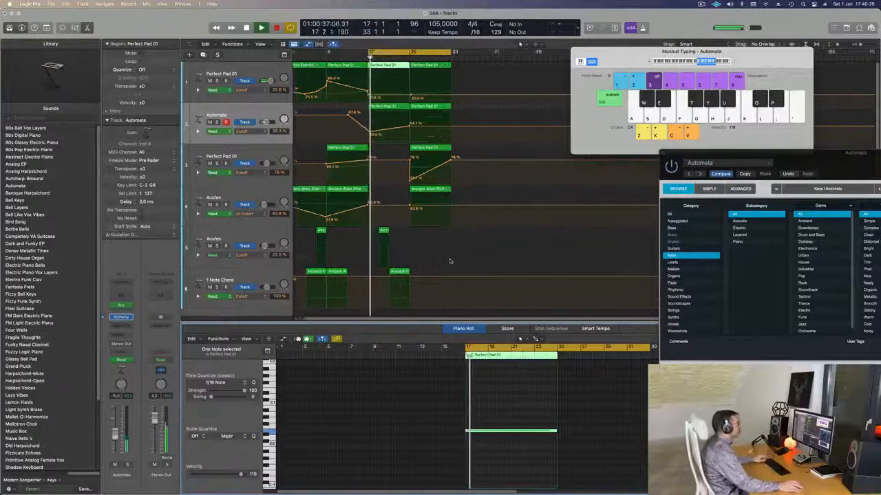
scroll(394, 127, "down", 2)
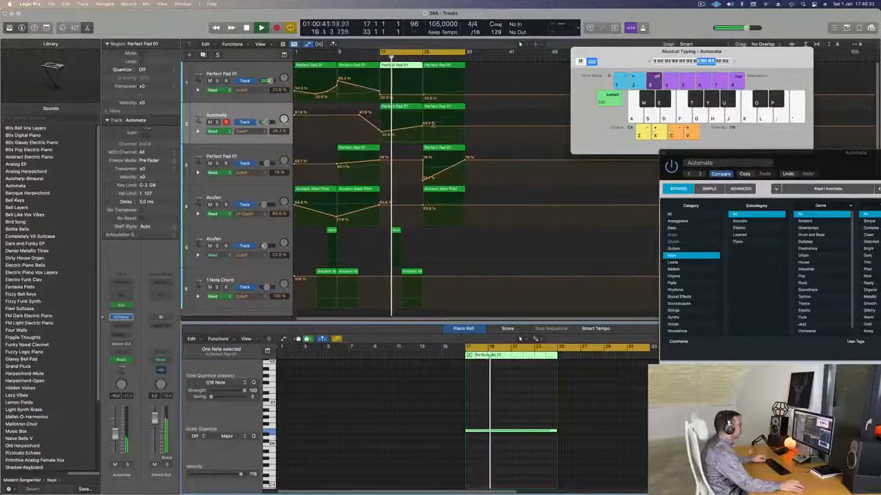
left_click_drag(422, 127, 422, 125)
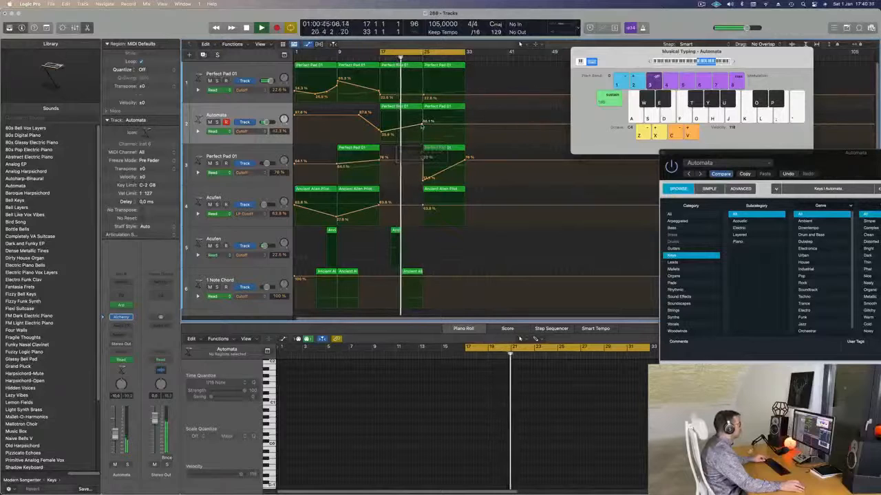
scroll(412, 132, "down", 2)
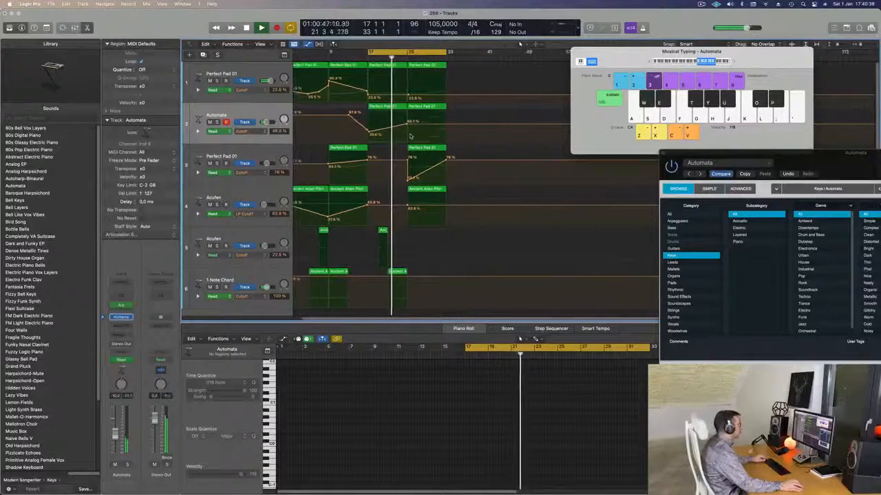
scroll(444, 134, "up", 2)
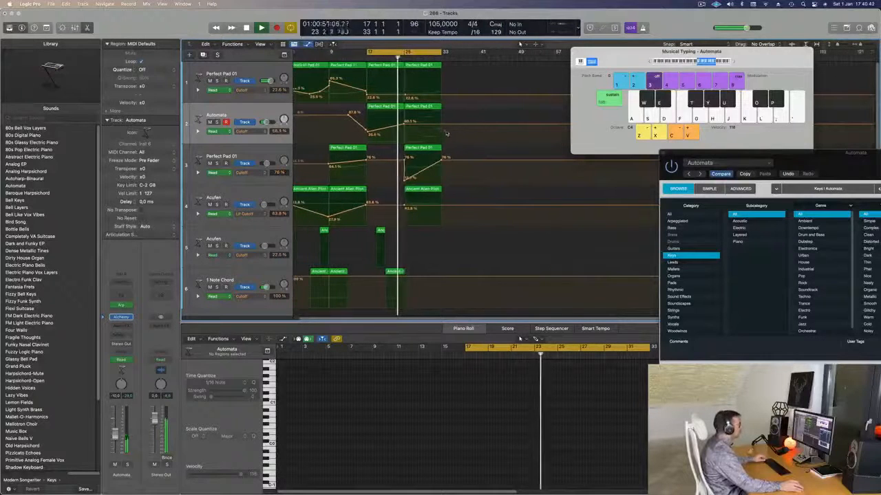
Step: Set the cycle range to bars 17–25, repeat that section at bar 25 so the following regions shift to bar 33, and resume playback
scroll(445, 134, "down", 2)
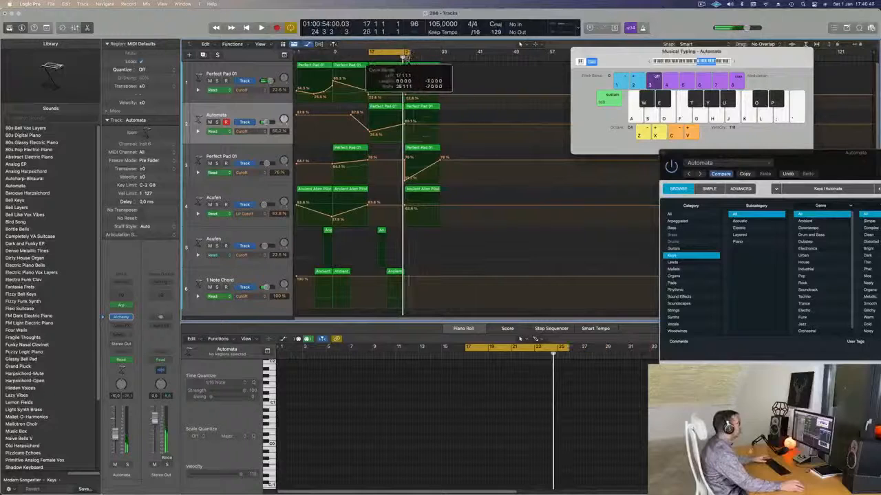
key("ctrl+super+r")
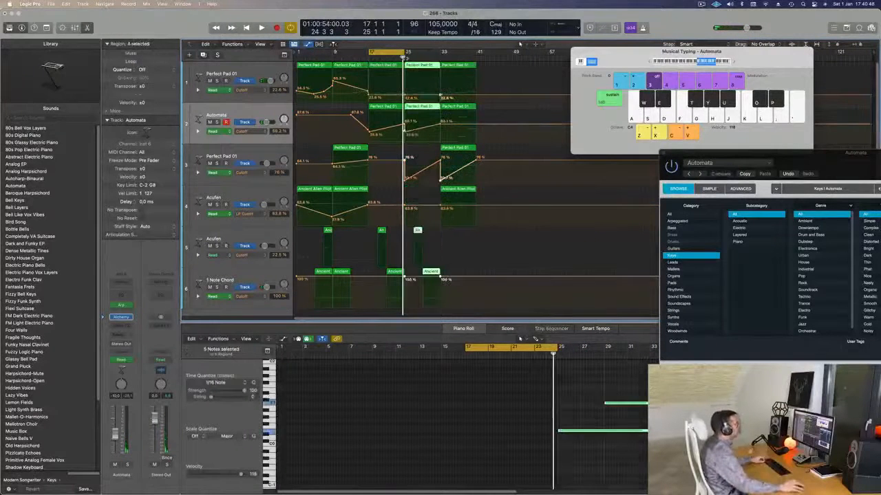
key("space")
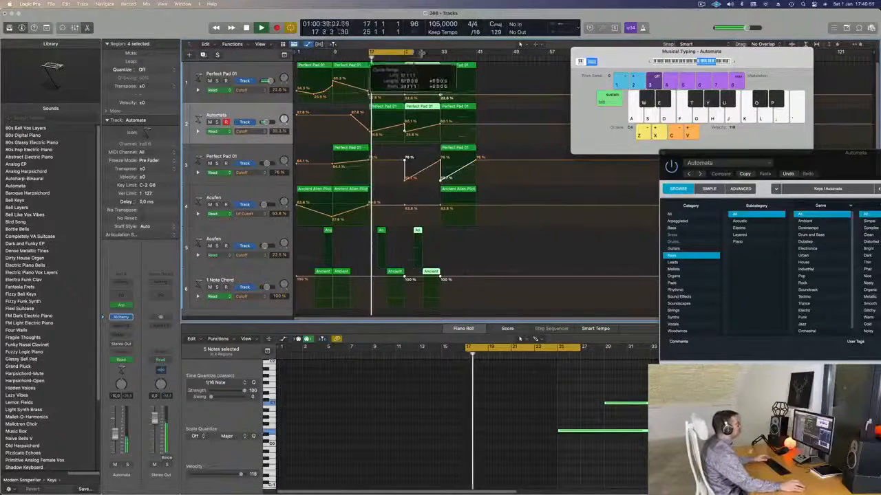
Step: Remove the low Cutoff points at bar 25 on tracks 3 and 2, and lower track 1's bar 25 Cutoff point to about 10%
left_click(405, 179)
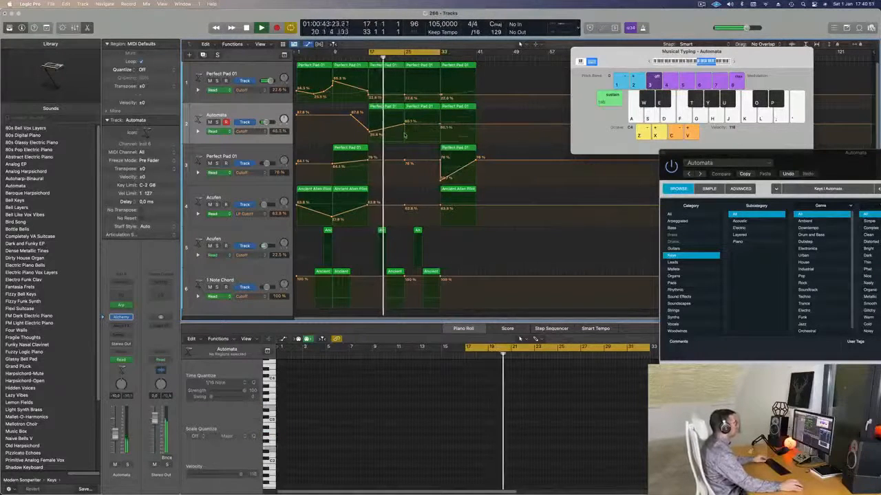
left_click_drag(405, 96, 405, 96)
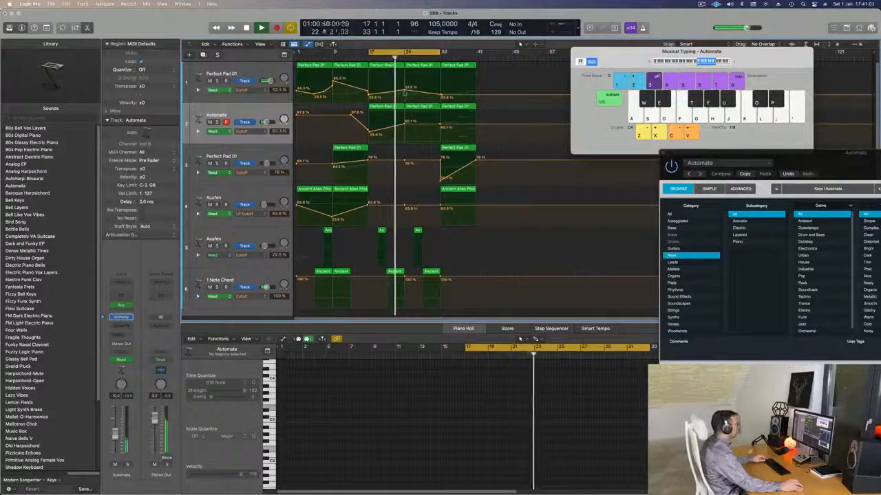
left_click_drag(405, 91, 405, 100)
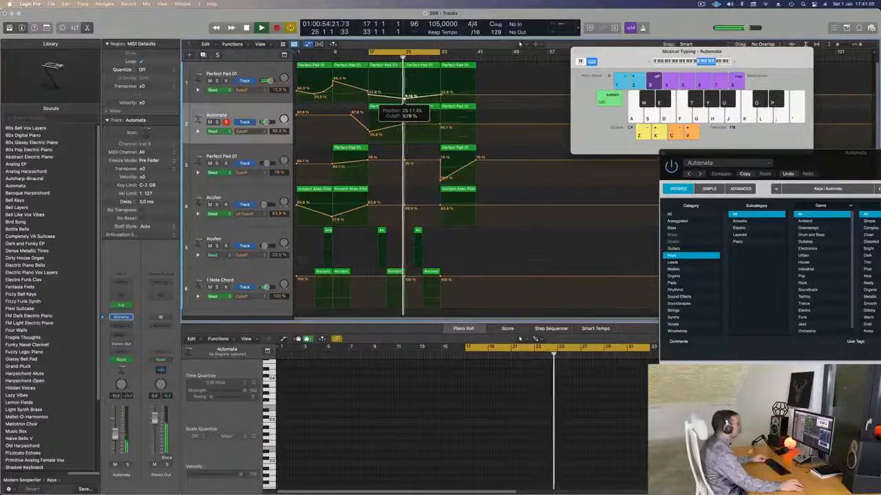
Step: Copy track 3's Perfect Pad 01 region to bar 25 and shape its Cutoff to rise from about 9% there to 42% at bar 33
left_click_drag(441, 126, 405, 179)
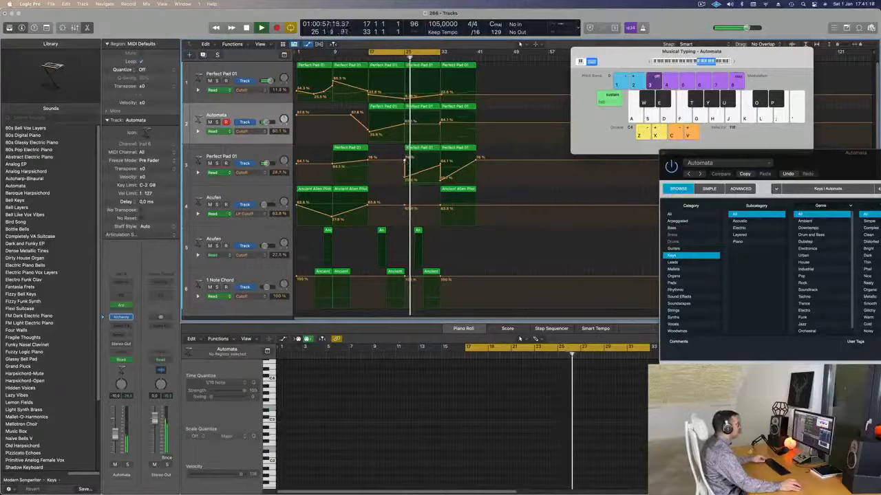
left_click_drag(410, 176, 441, 167)
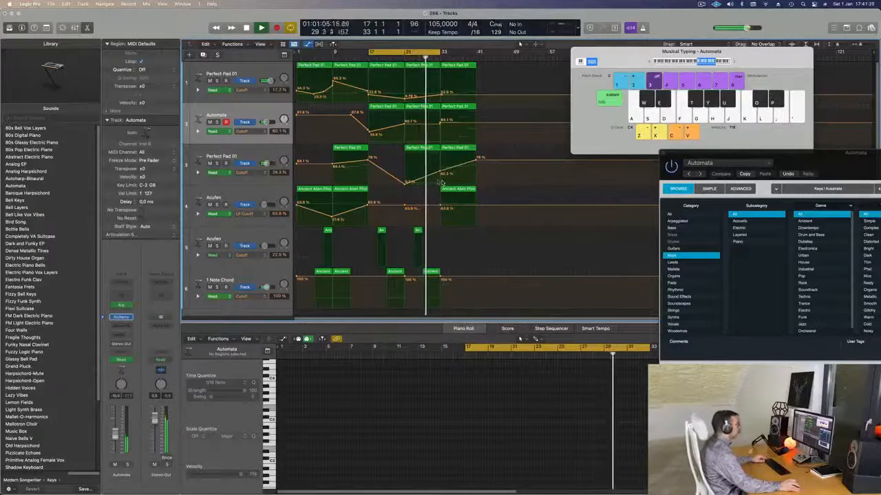
scroll(437, 182, "up", 2)
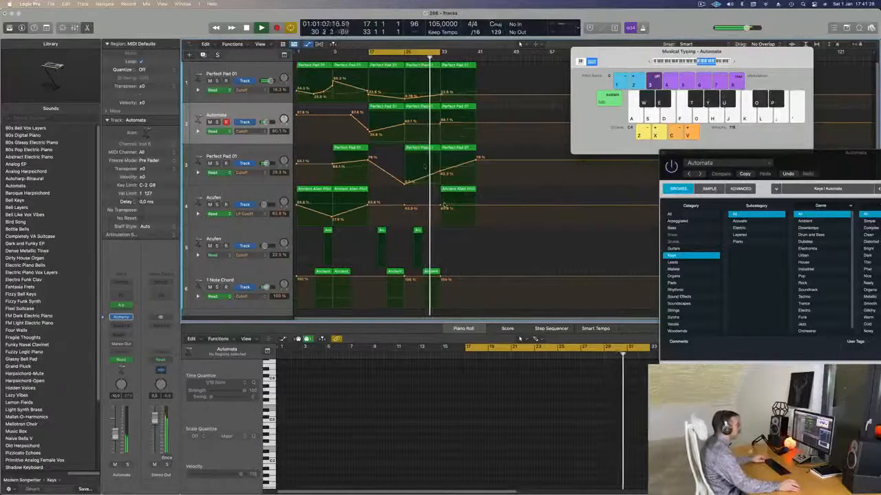
scroll(423, 160, "down", 2)
scroll(423, 160, "down", 1)
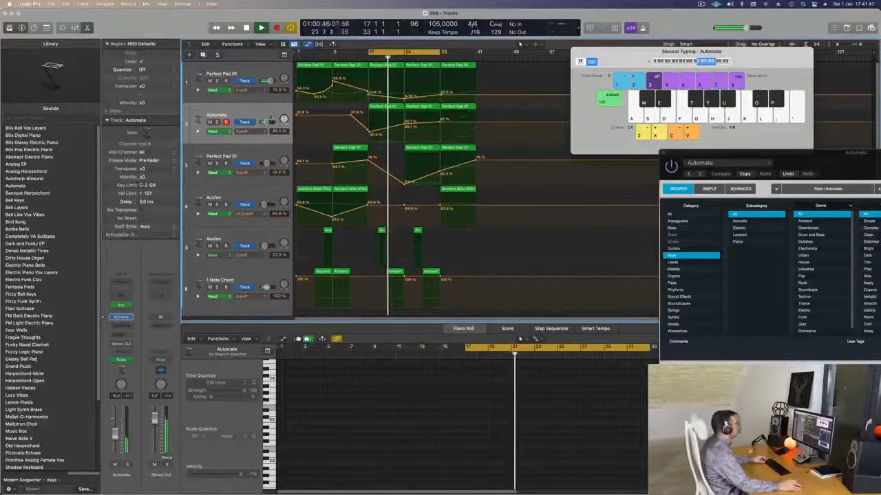
Step: Raise the Automata track's Cutoff point at bar 33 to about 71%
left_click(269, 122)
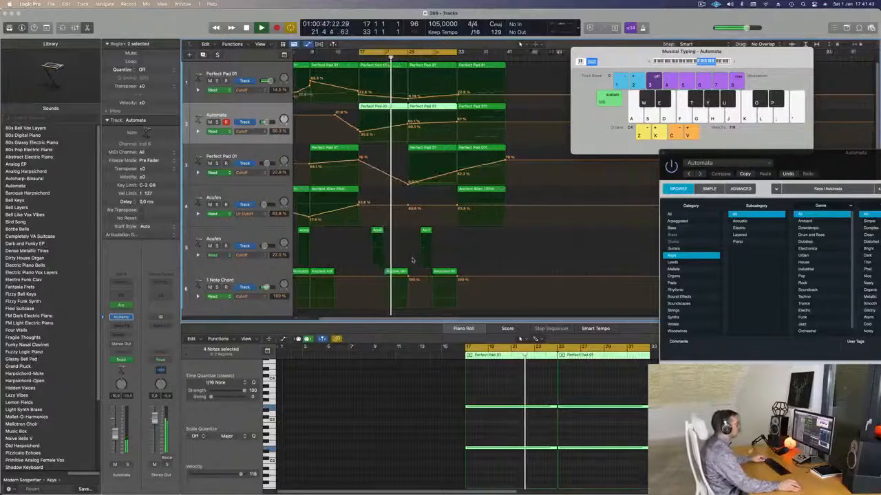
key("super+Right")
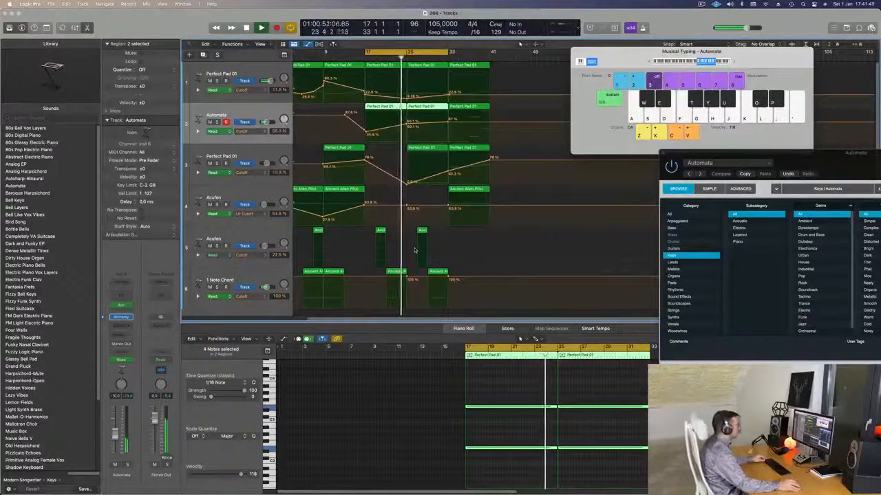
scroll(414, 251, "down", 2)
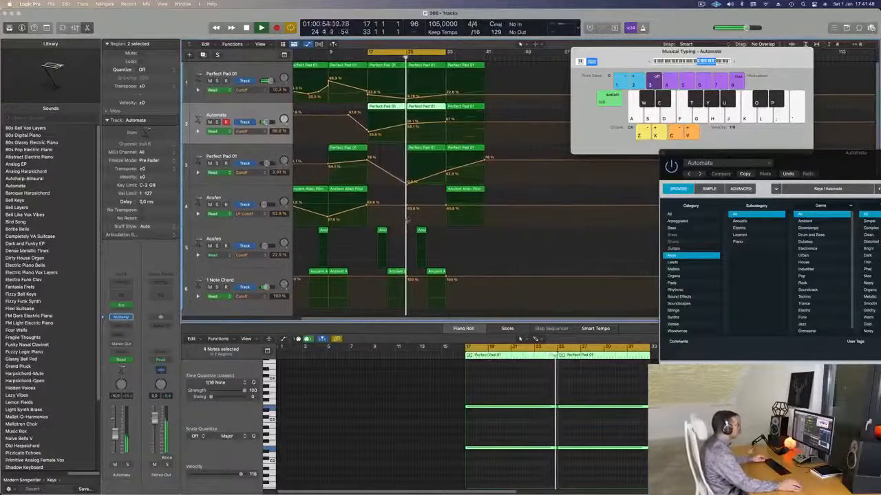
scroll(396, 223, "up", 2)
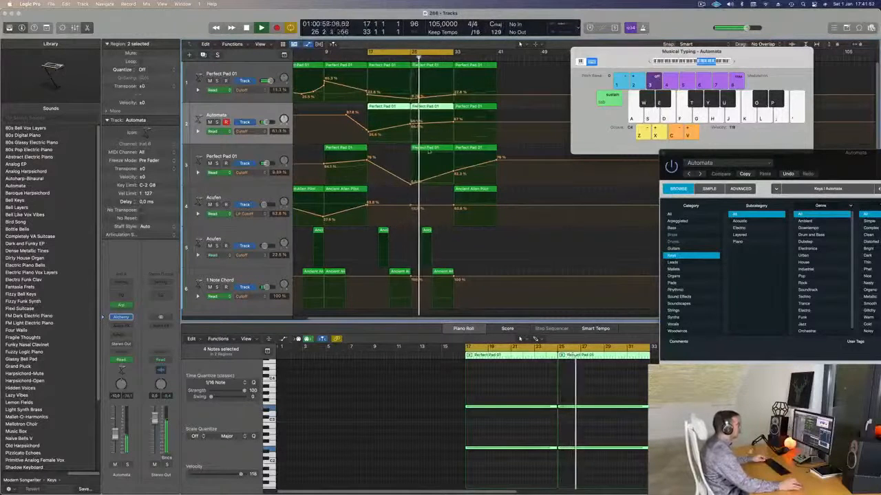
left_click(453, 119)
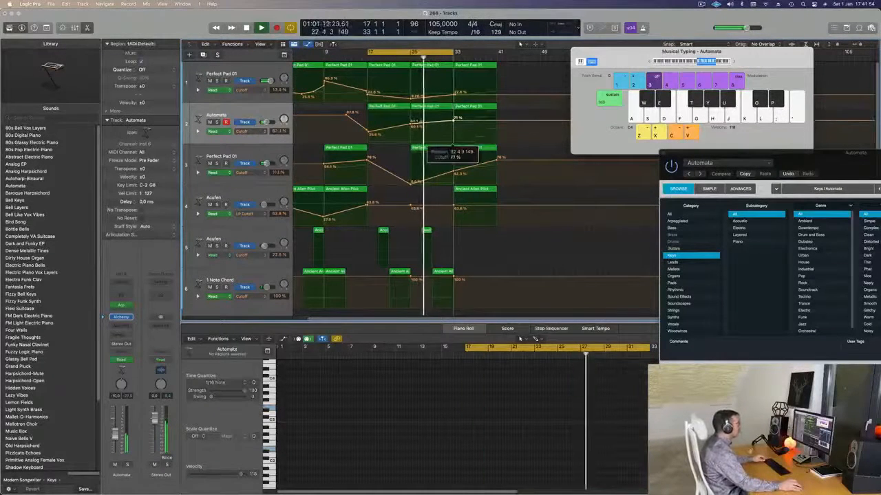
Step: Copy the short Ancient Alien Pilot region on track 5 to bar 31
left_click_drag(427, 231, 450, 234)
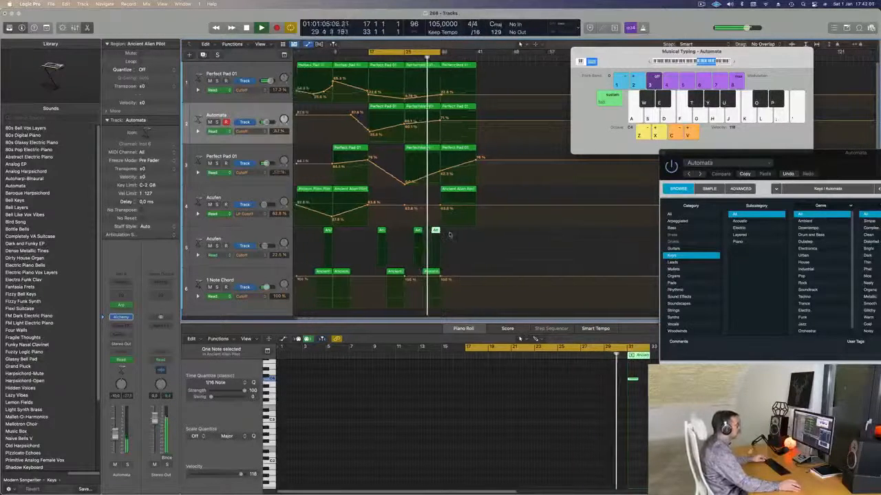
key("super+Right")
key("super+Left")
key("super+Left")
Step: Move the four regions at bar 33 on tracks 1–4 to about bar 48
key("super+Right")
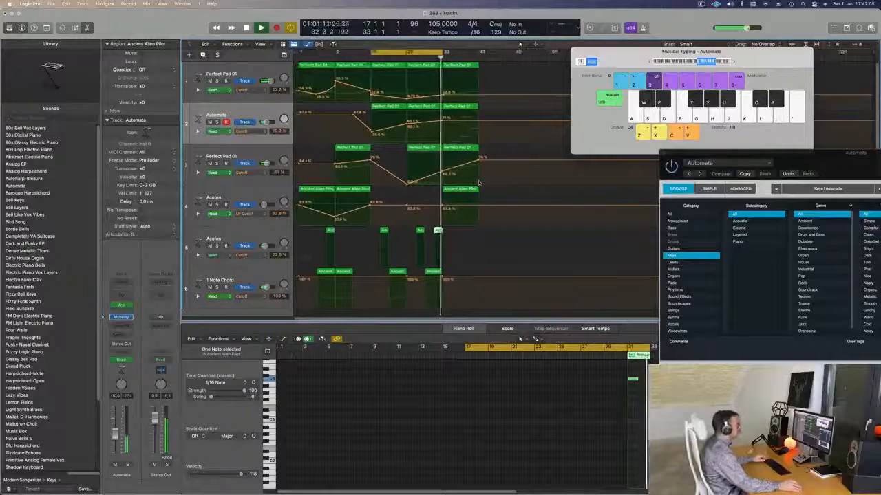
key("super+Left")
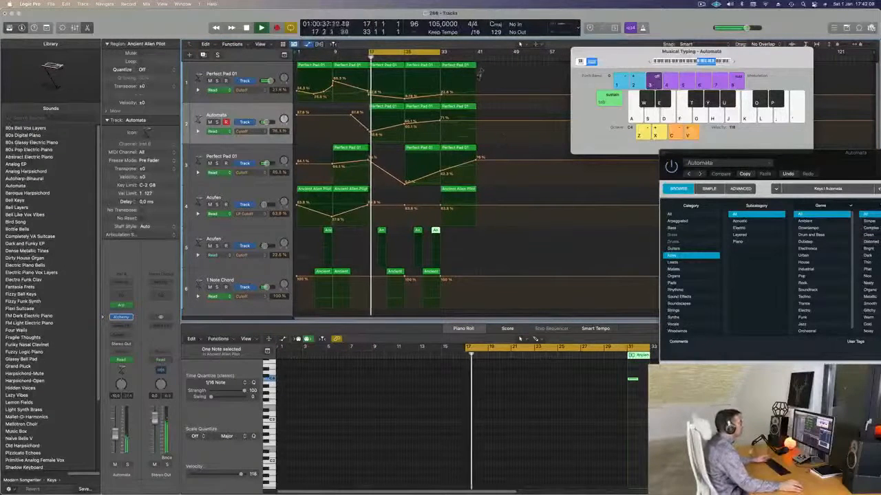
left_click_drag(489, 65, 530, 201)
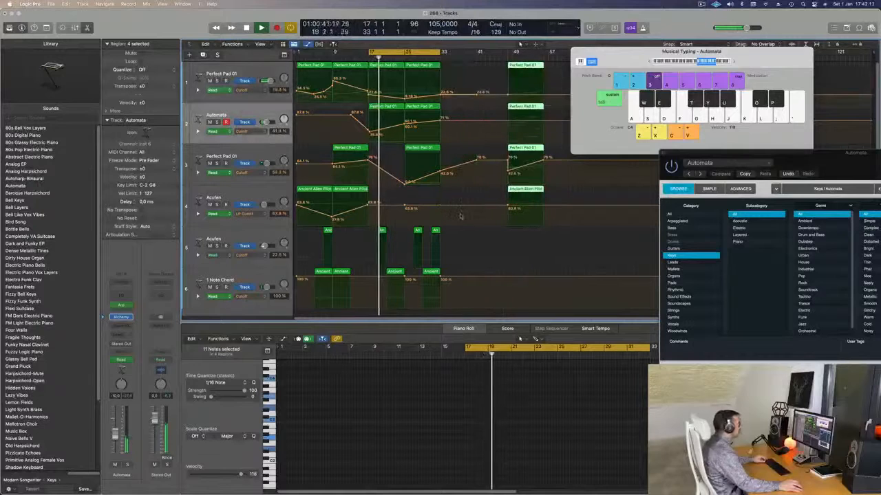
Step: Extend the cycle range to bar 40 and copy the last Ancient Alien Pilot regions on tracks 6 and 5 to bars 33 and 35
left_click(430, 272)
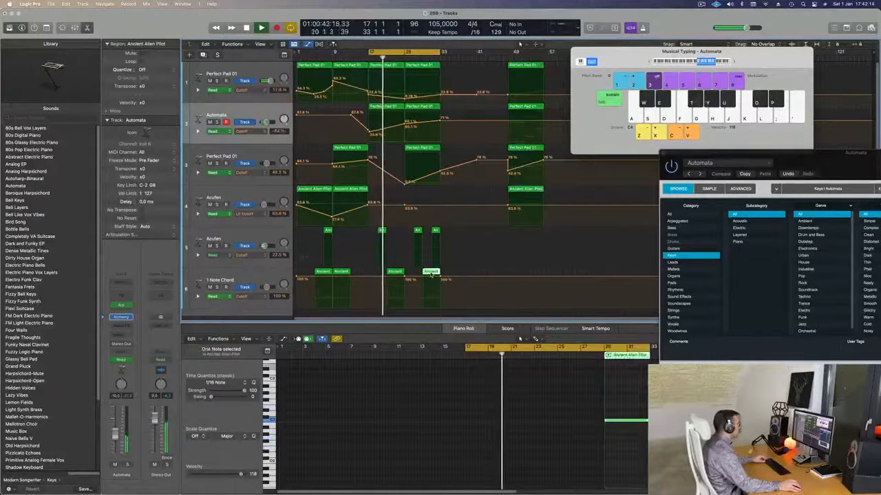
left_click_drag(431, 273, 449, 273)
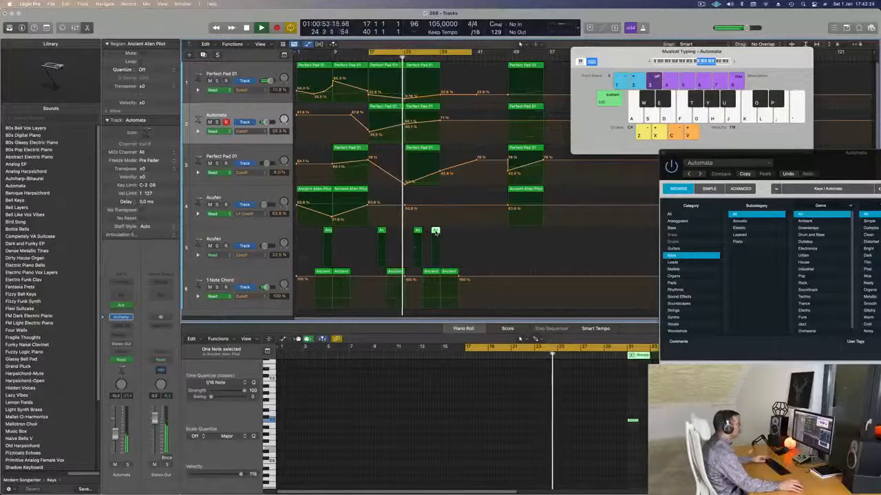
left_click_drag(436, 234, 453, 236)
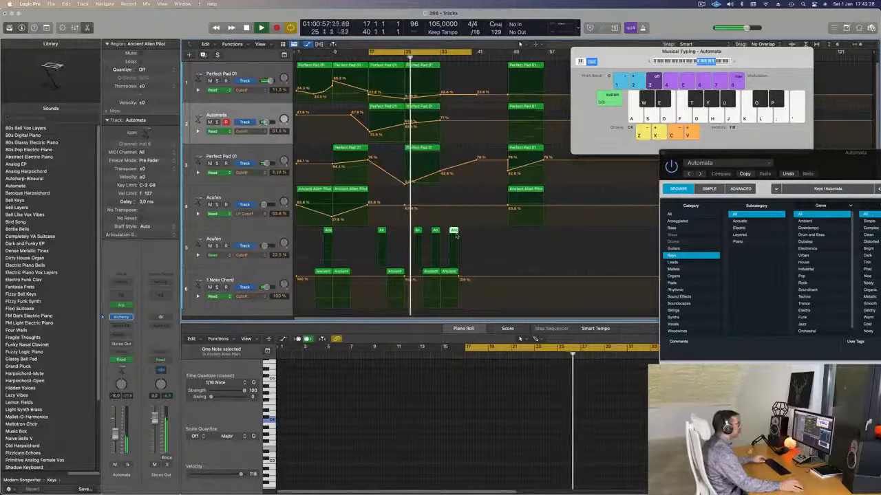
left_click(448, 273)
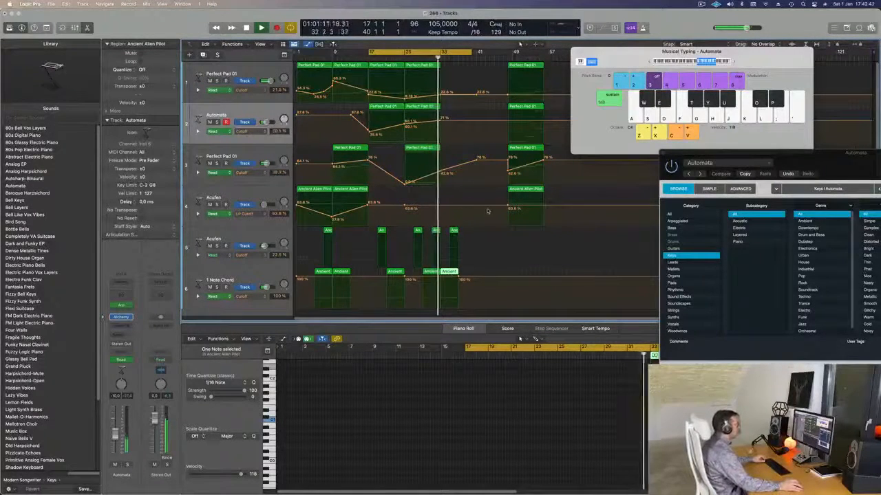
key("super+Right")
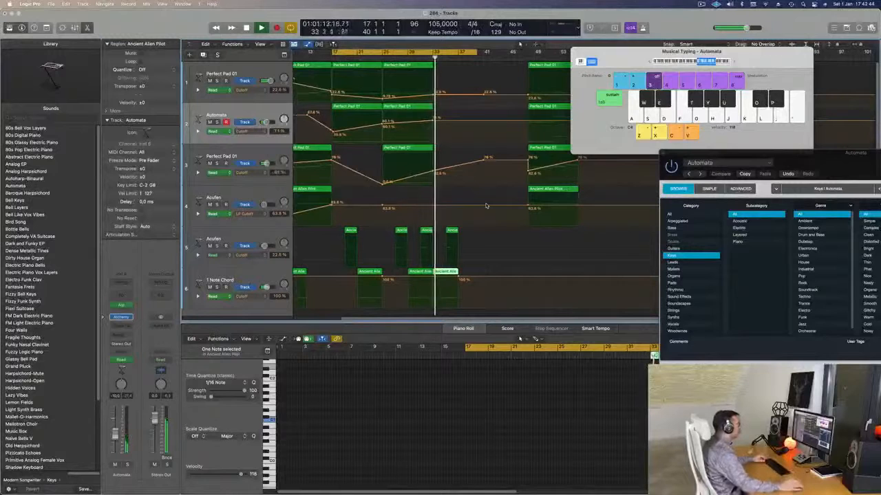
Step: Copy the last Ancient Alien Pilot regions on tracks 6 and 5 to bars 37 and 39
key("super+Left")
key("super+Left")
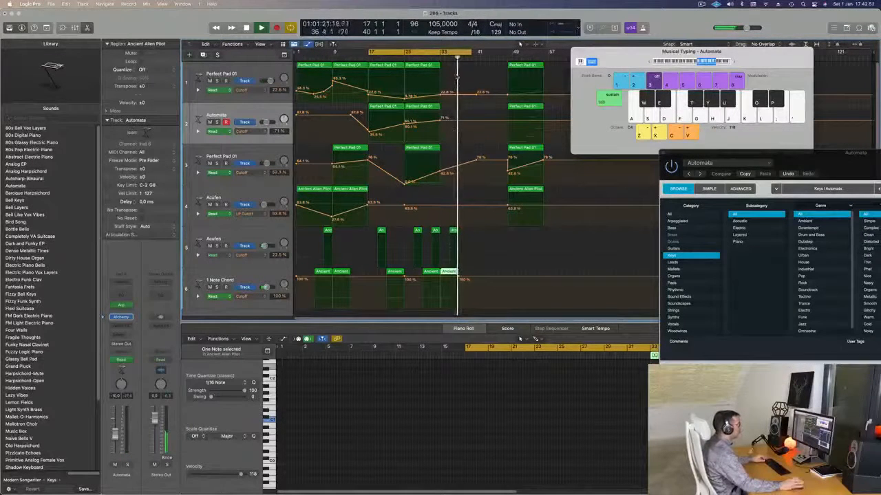
left_click(454, 231, "shift")
left_click_drag(451, 276, 468, 274)
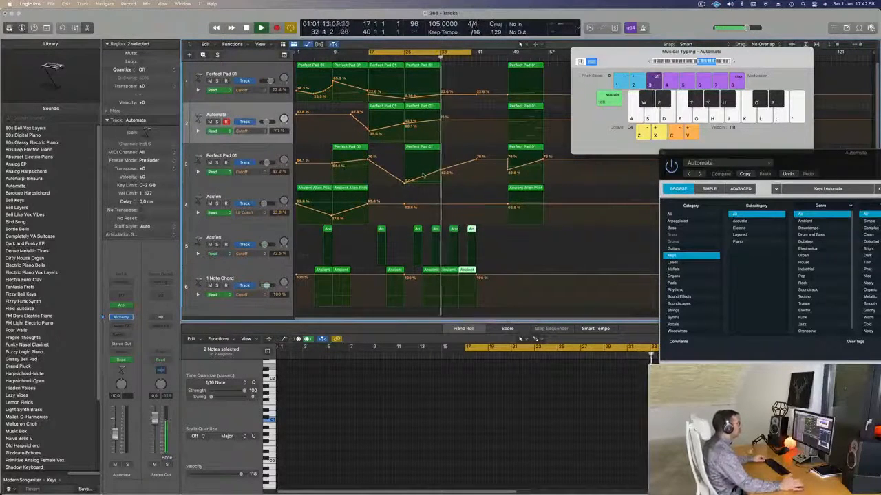
Step: Rename track 1 as Bass Pad and the Automata track as Arp Bells
left_click(259, 68)
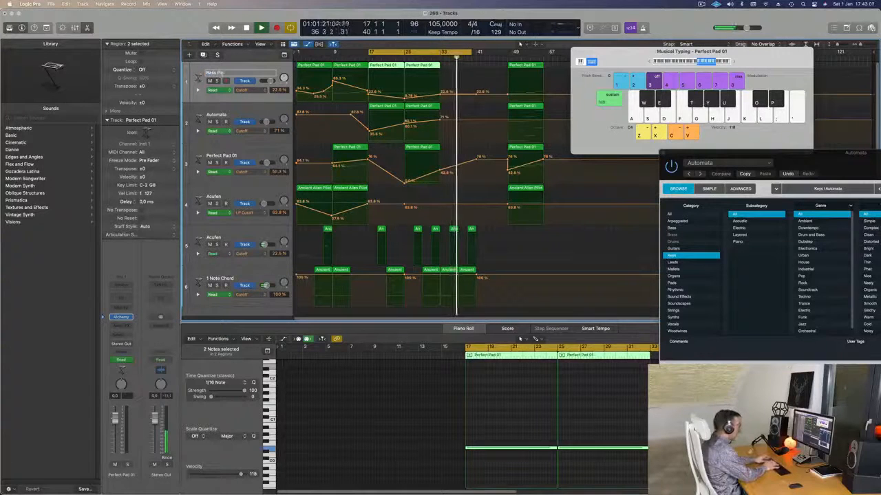
left_click(218, 116)
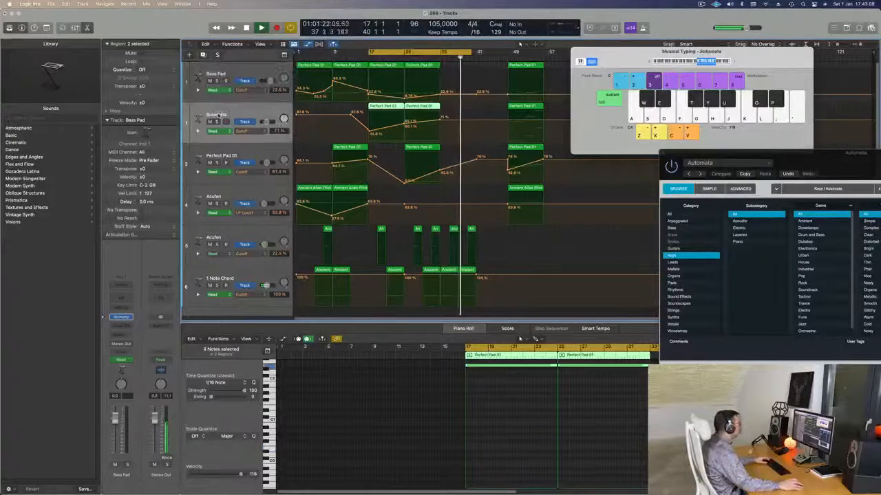
type("Arp")
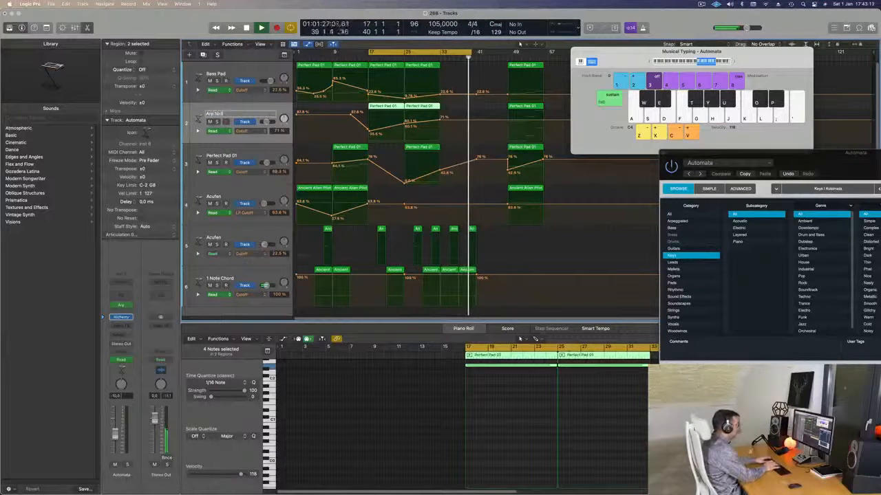
type(" Bells")
key("Return")
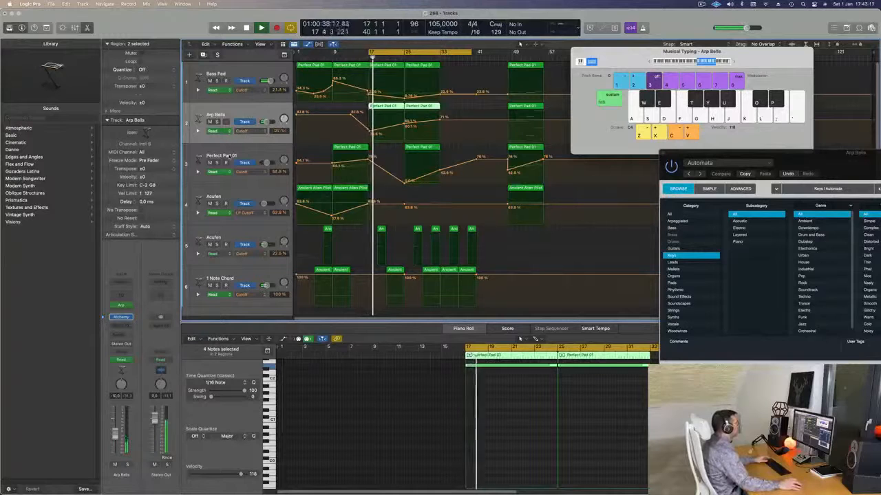
Step: Rename the remaining Perfect Pad 01 track as Top Pad and move it to the top of the track list
key("Down")
key("shift+Return")
type("Top Pad")
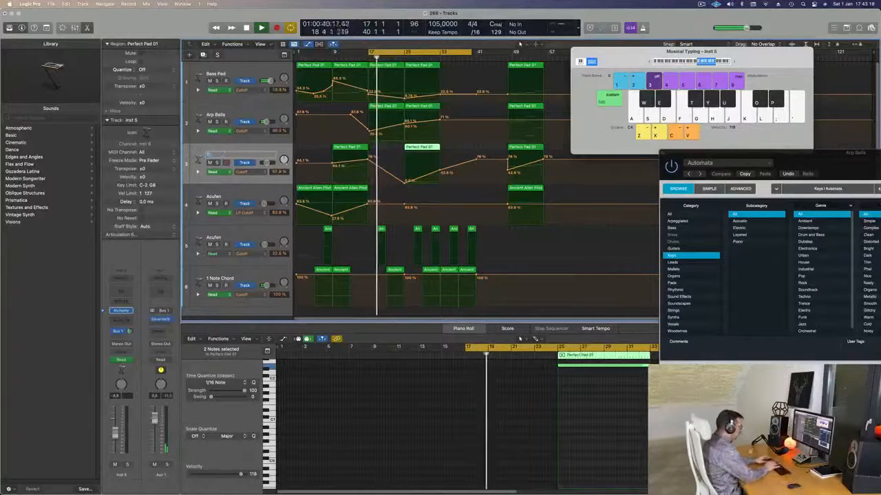
key("Return")
left_click_drag(251, 155, 251, 72)
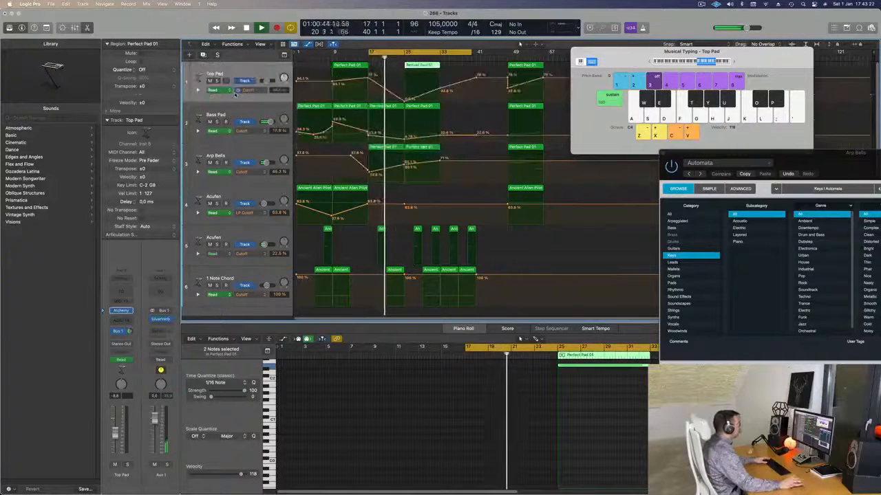
Step: Rename the Acufen track on track 5 as Cytar
left_click(221, 197)
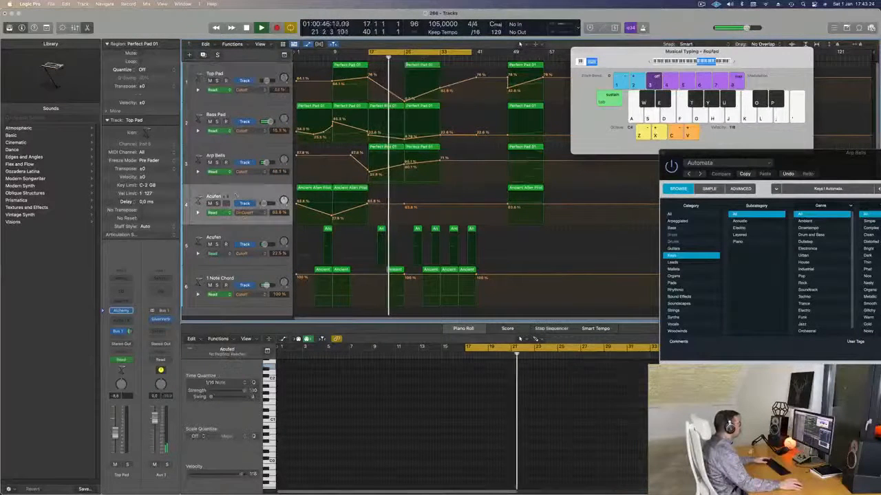
left_click(220, 237)
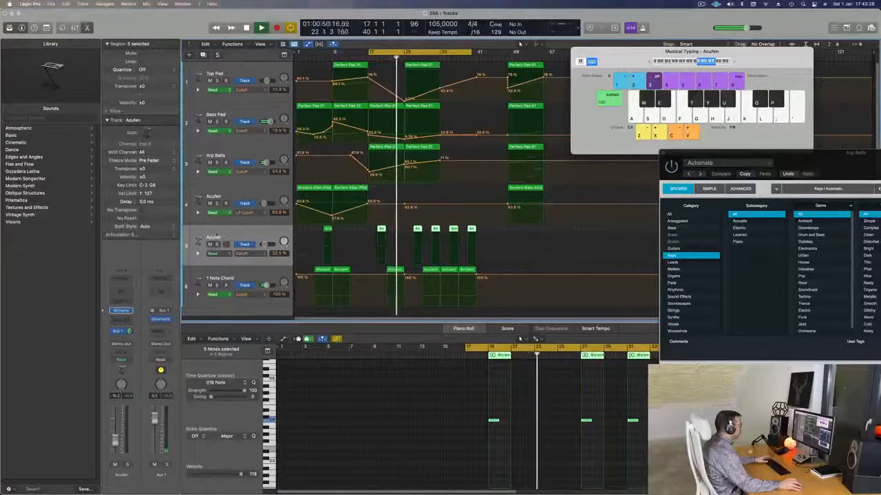
double_click(217, 238)
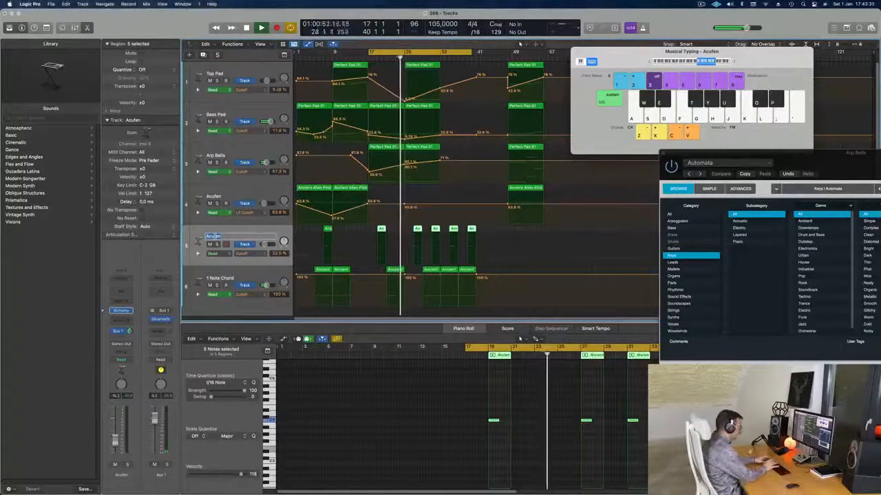
type("Cyber")
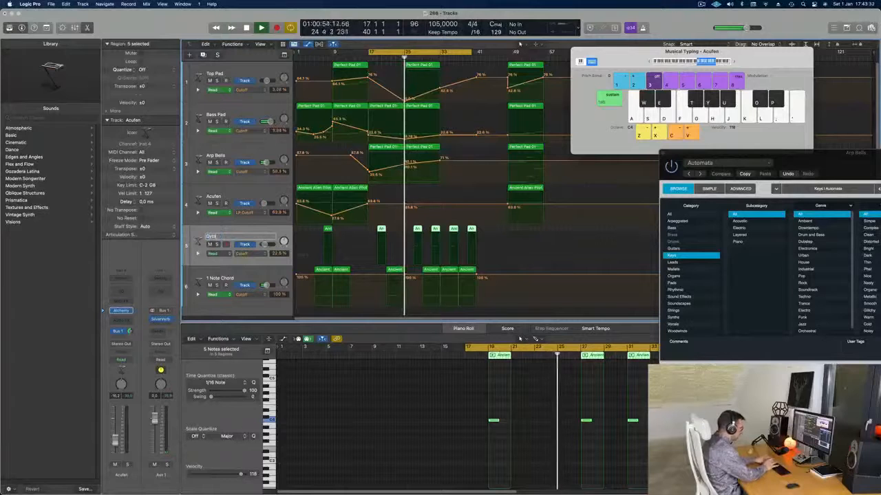
key("Return")
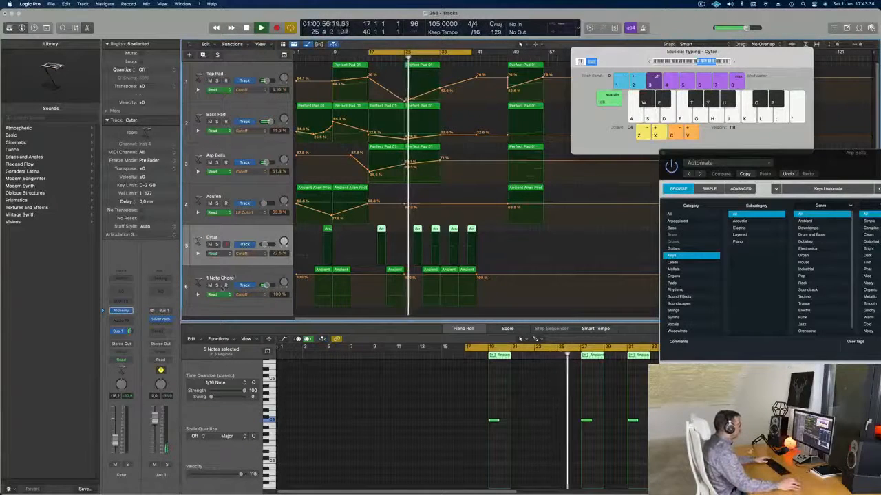
Step: Rename the 1 Note Chord track as Deep Drum
double_click(214, 278)
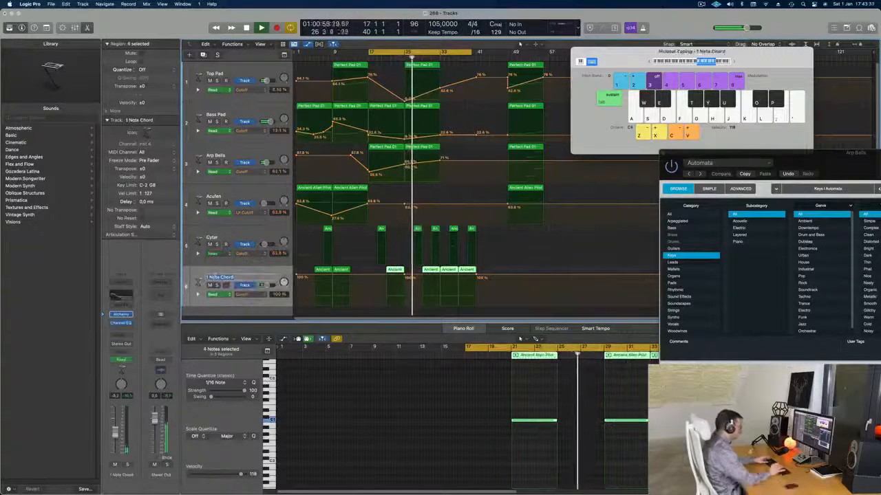
type("Deep Dri")
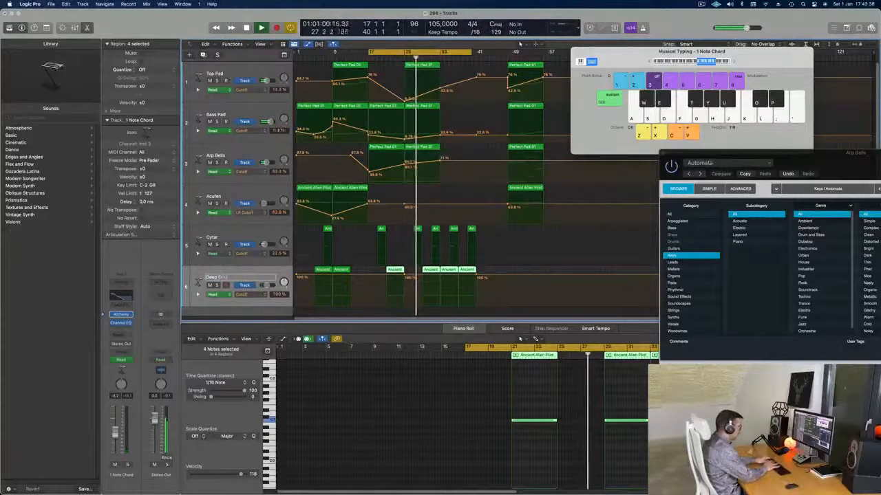
type("m")
key("Return")
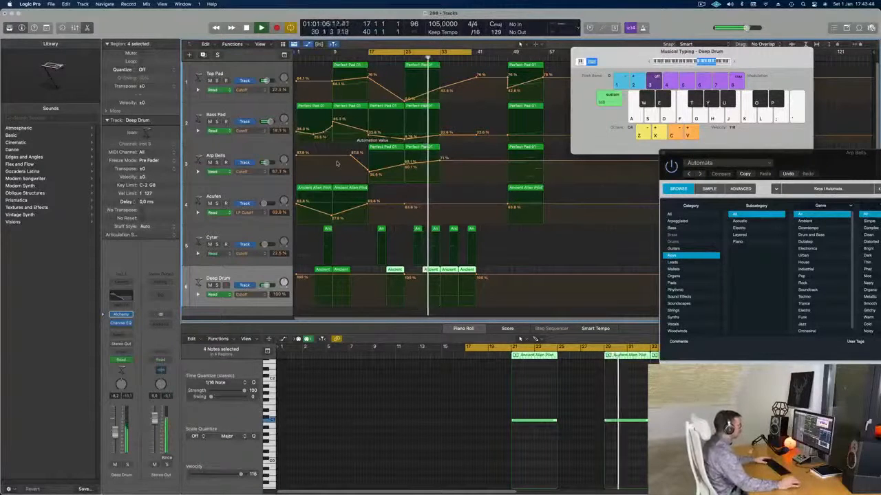
Step: Copy the first Ancient Alien Pilot region on the Acufen track, with its automation, to bar 33
left_click(522, 190)
left_click_drag(316, 192, 450, 191)
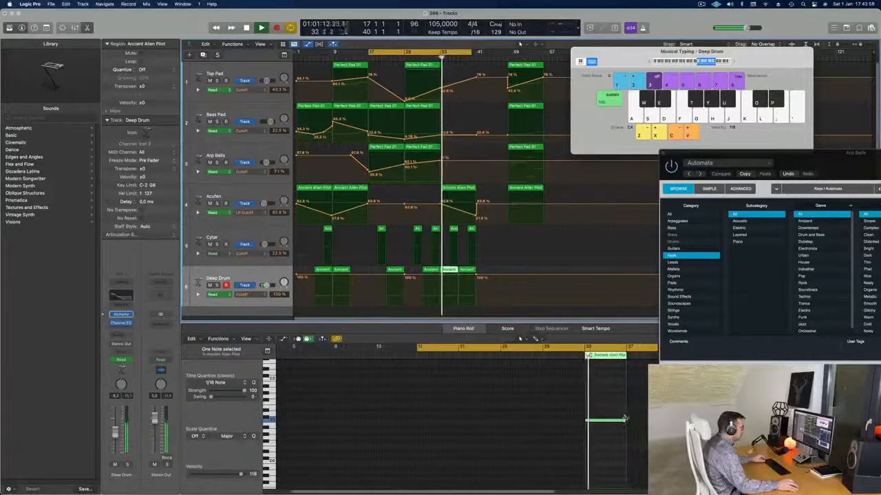
Step: Shorten the Deep Drum note at bar 33 to a brief hit and delete the Deep Drum region at bar 37
left_click_drag(624, 421, 589, 427)
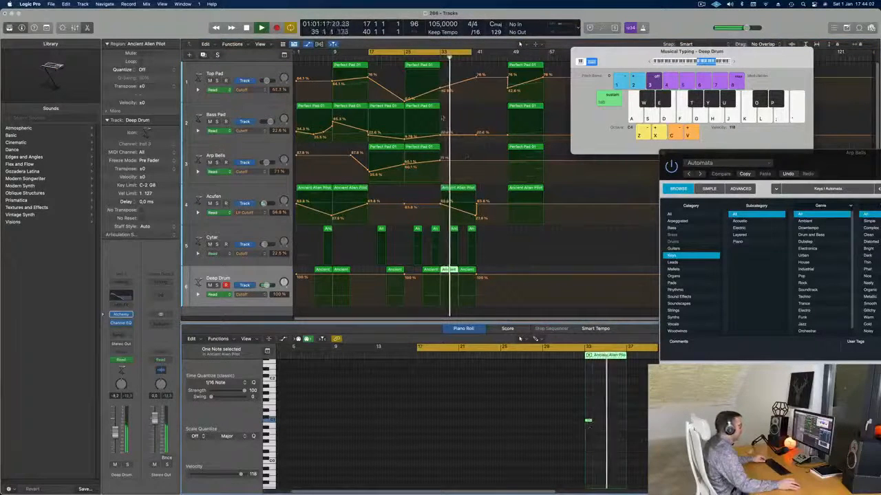
left_click(436, 59)
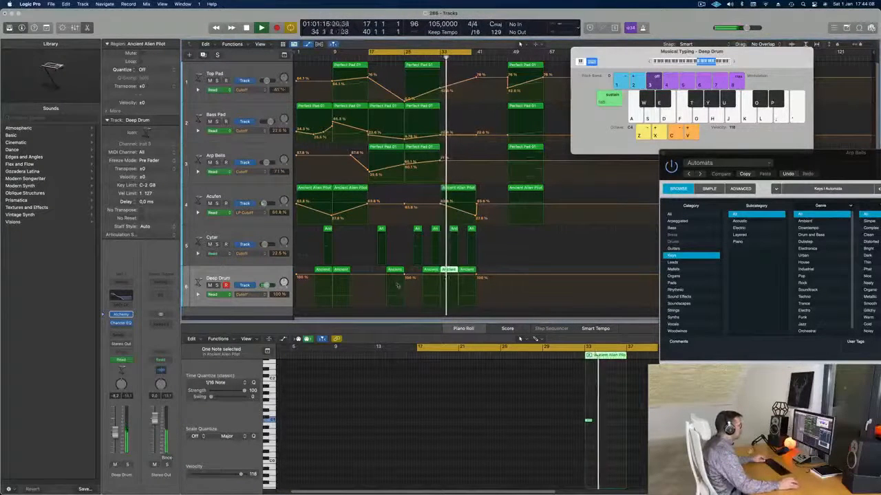
left_click_drag(836, 155, 851, 132)
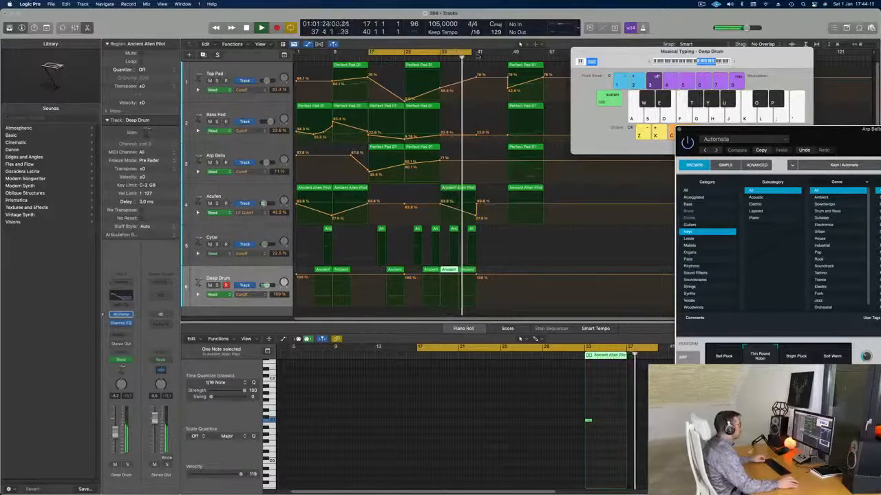
left_click(432, 58)
key("Delete")
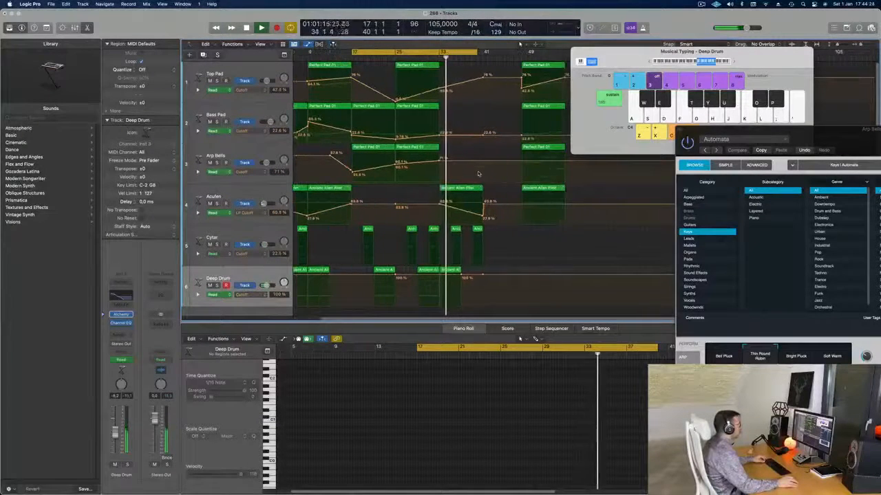
Step: Bring the Arp Bells Alchemy window fully into view and close it
left_click_drag(850, 143, 394, 146)
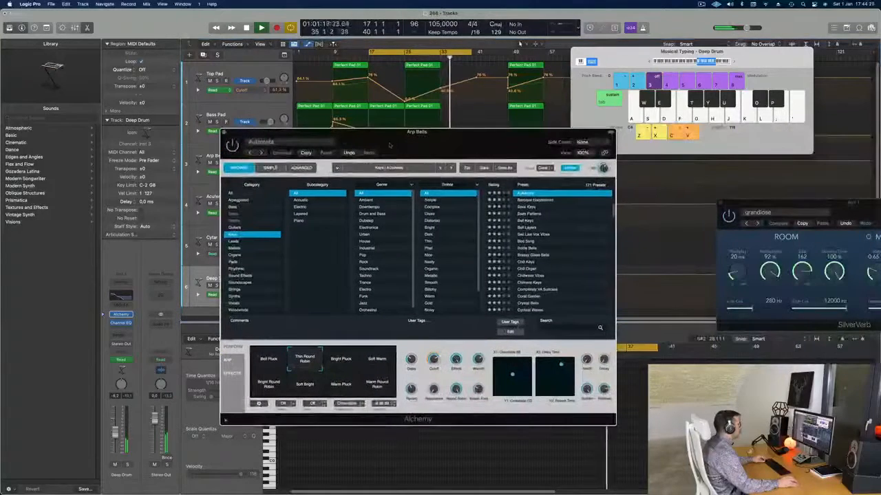
left_click(224, 132)
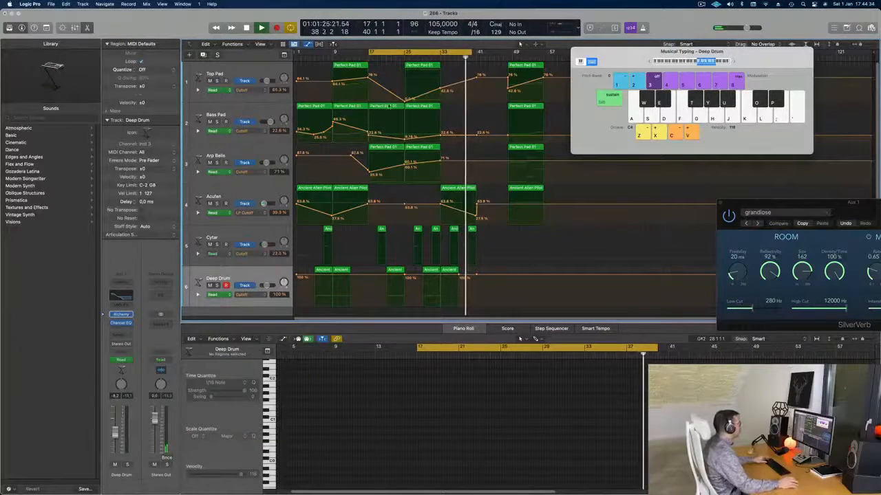
Step: Select all regions, then name and color them by their tracks
key("super+a")
right_click(422, 108)
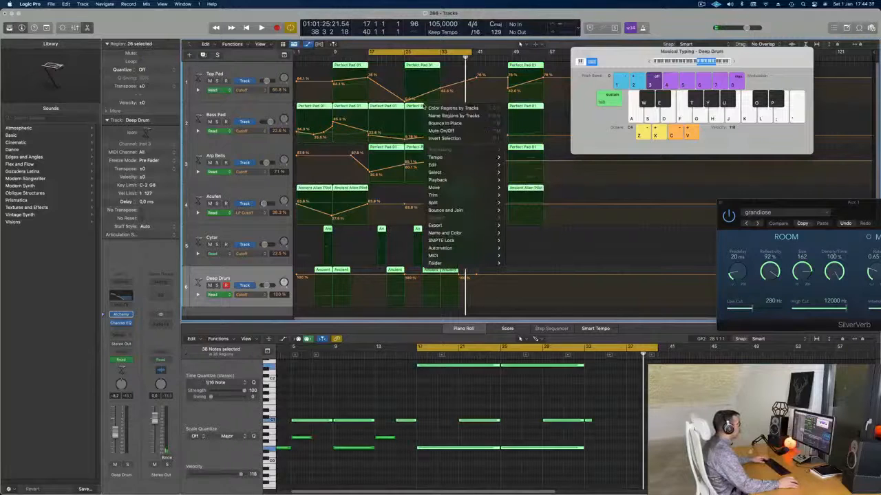
left_click(453, 116)
right_click(423, 107)
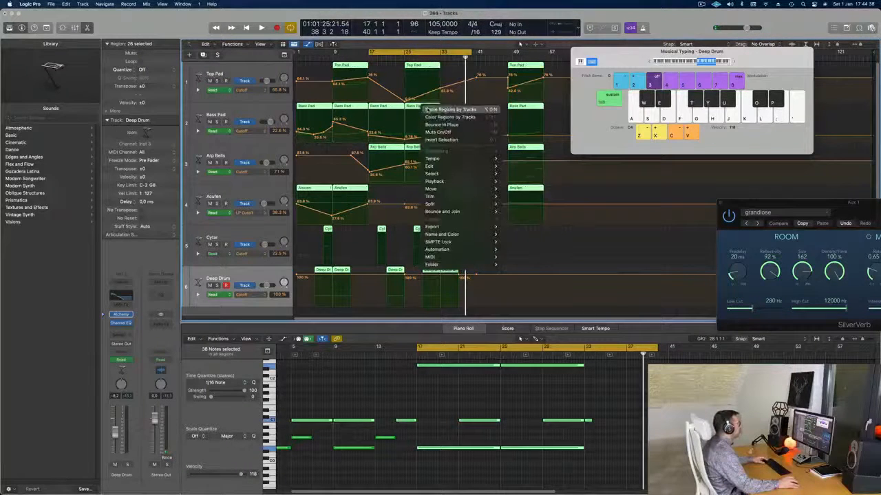
left_click(450, 117)
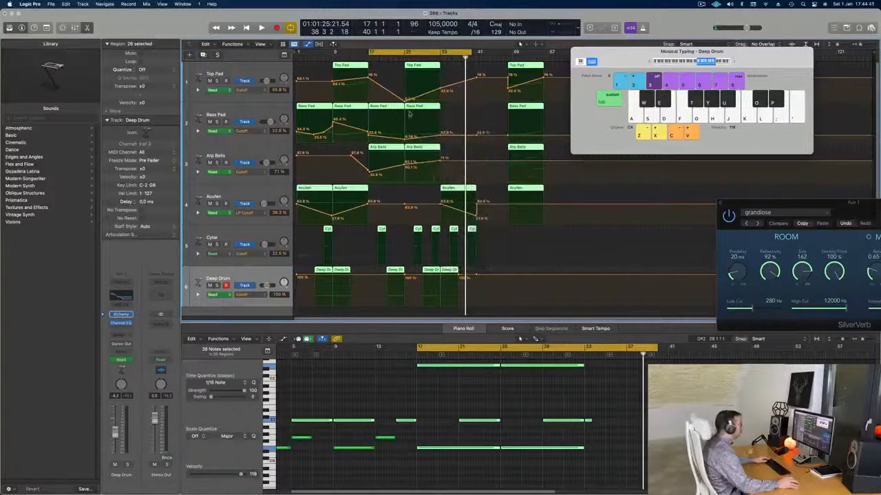
Step: Play back the arrangement, extend the cycle range back to bar 1 and restart playback from there
key("space")
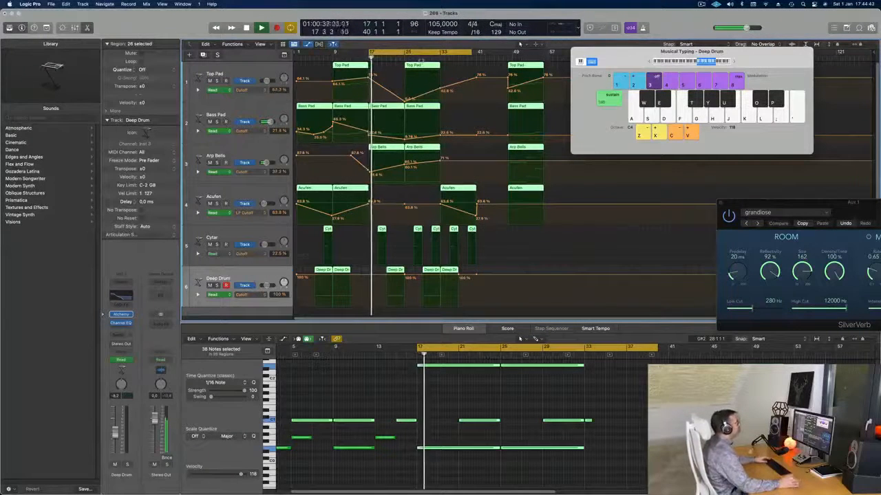
left_click(463, 109)
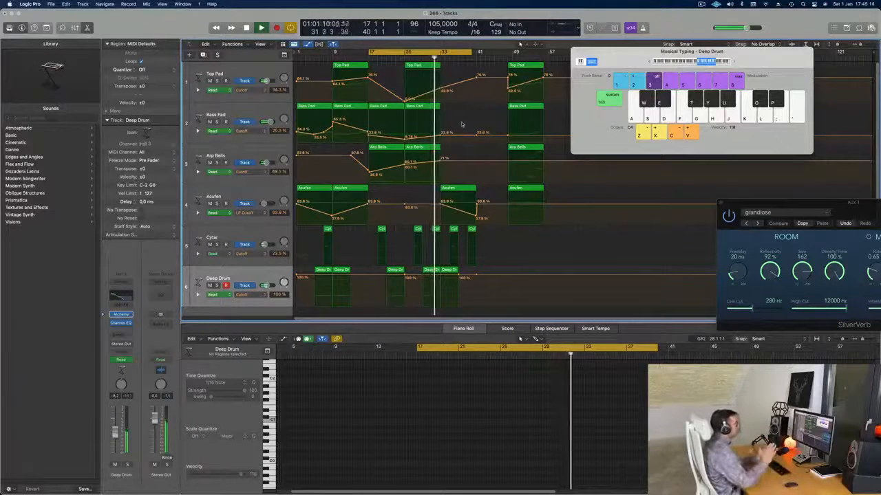
key("space")
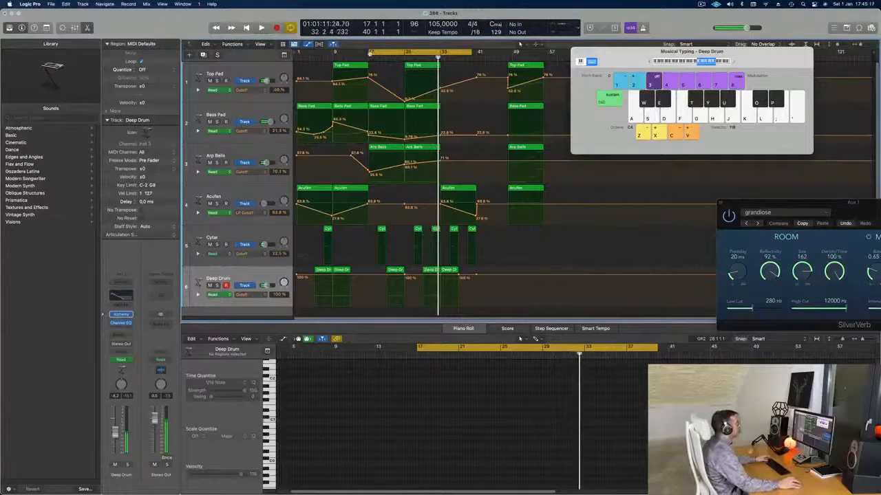
key("Return")
key("space")
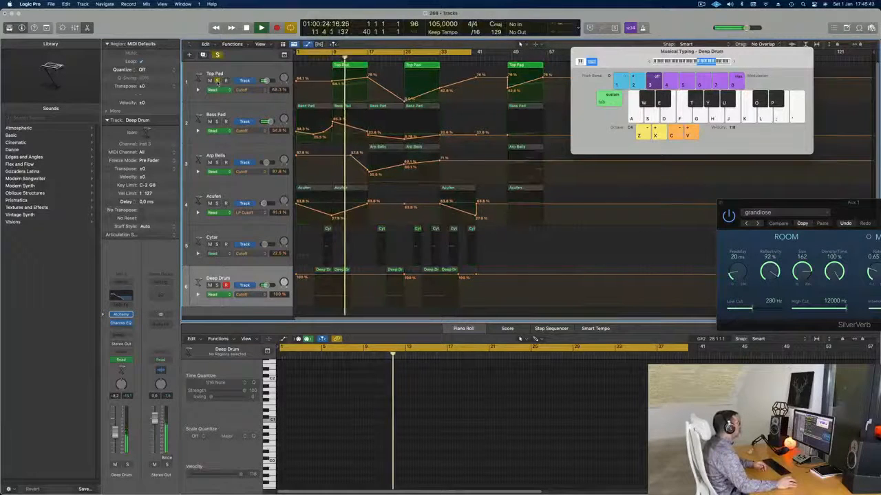
Step: Lower the Top Pad track's Cutoff point at bar 9 to about 55% and raise the point at bar 17
left_click(229, 74)
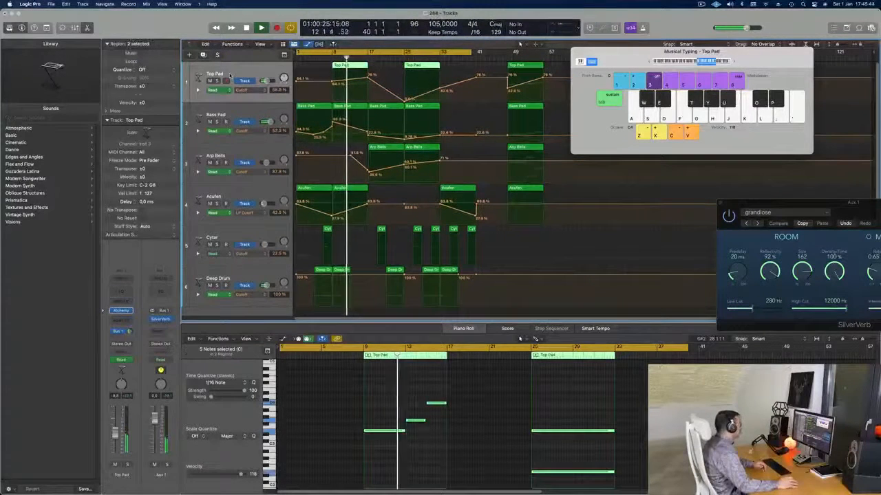
left_click(332, 83)
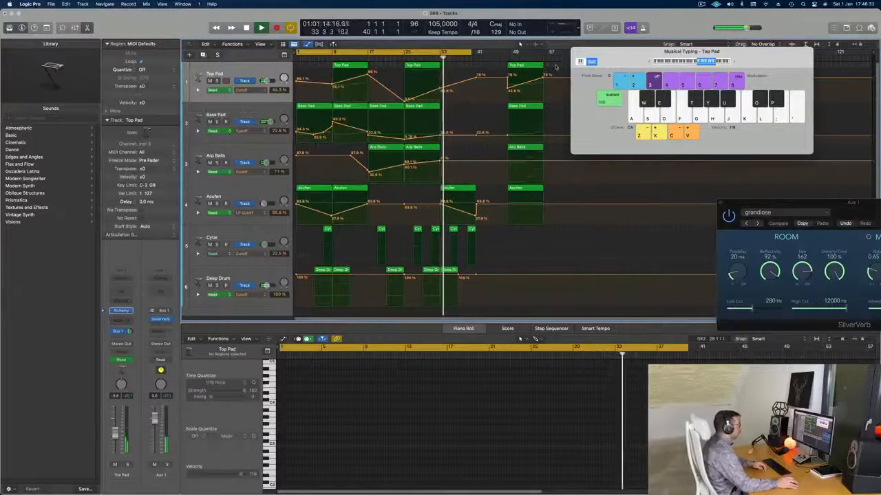
Step: Move the four regions at about bar 48 on tracks 1–4 to bar 41 and extend the cycle range to bar 50
left_click_drag(555, 64, 496, 210)
left_click_drag(535, 65, 514, 55)
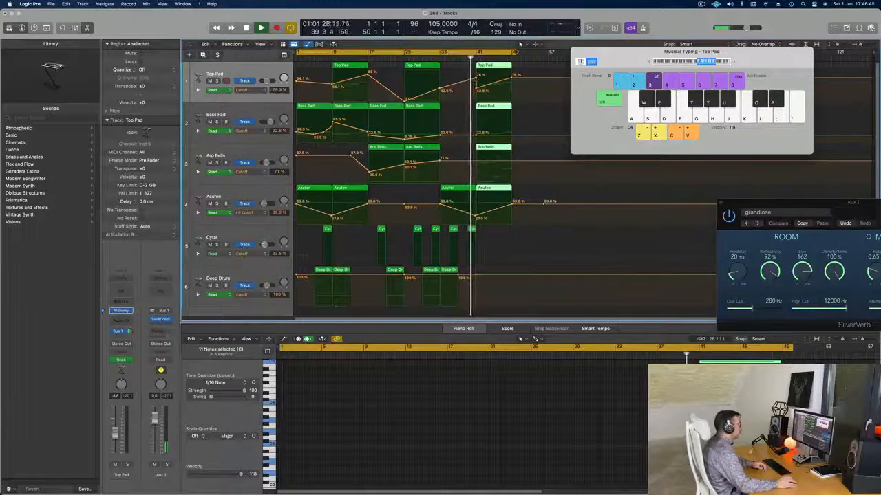
Step: Copy the four regions at bar 41 on tracks 1–4 to bar 49 and delete the Top Pad region at bar 41
left_click(473, 81)
left_click(496, 67)
mouse_move(519, 66)
left_mouse_down()
mouse_move(507, 203)
mouse_move(530, 70)
left_mouse_up()
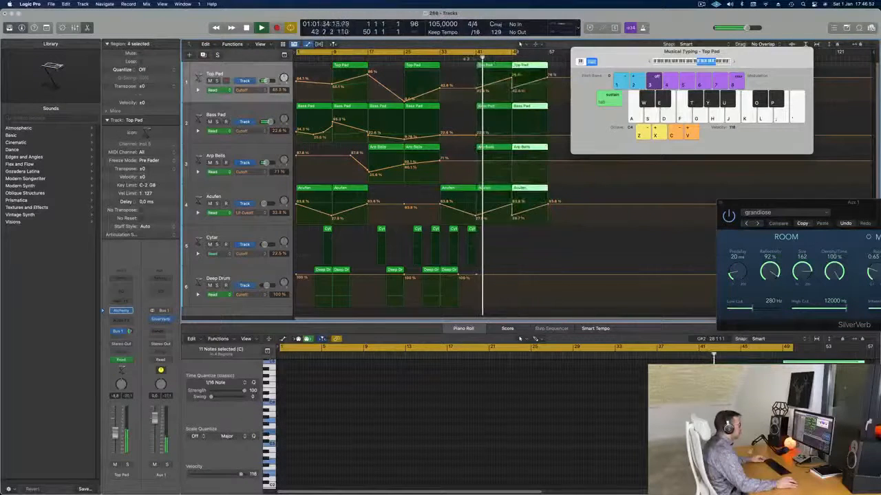
left_click(493, 64)
key("Delete")
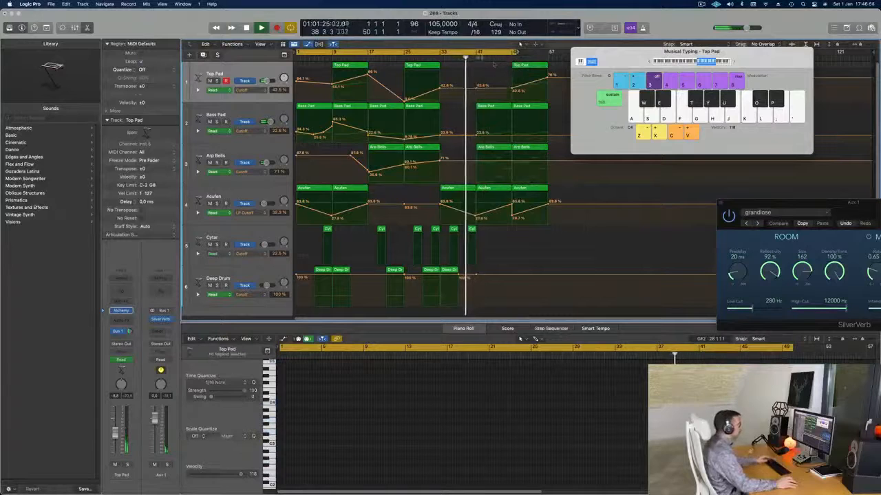
Step: Set the cycle range to start at bar 41 and end just past bar 49, and restart playback from there
left_click(478, 53)
left_click_drag(477, 52, 521, 53)
key("space")
key("space")
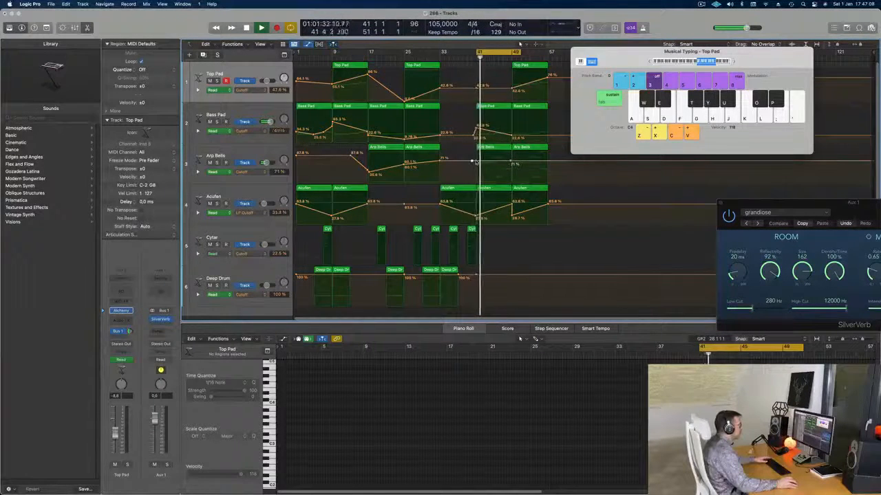
Step: Lower the Arp Bells Cutoff to 69% at bar 41 and 44% at bar 49, and replay with the cycle extended to bar 57
left_click_drag(476, 163, 473, 168)
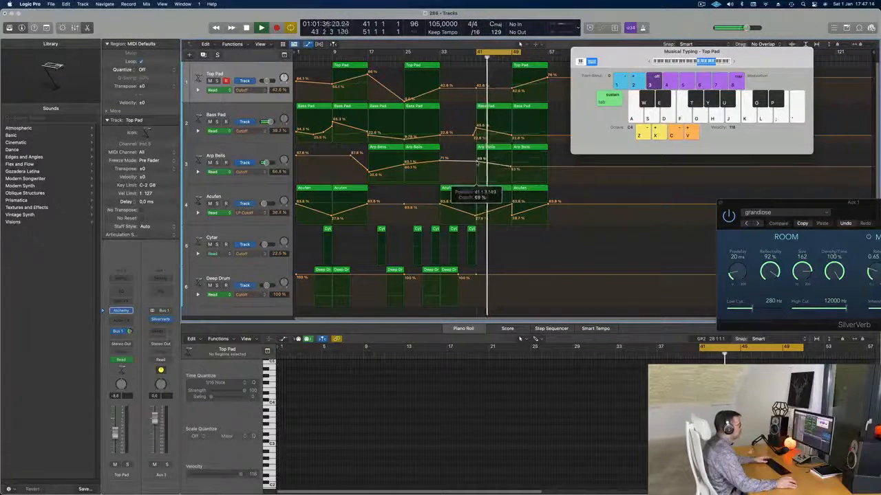
left_click_drag(510, 168, 511, 172)
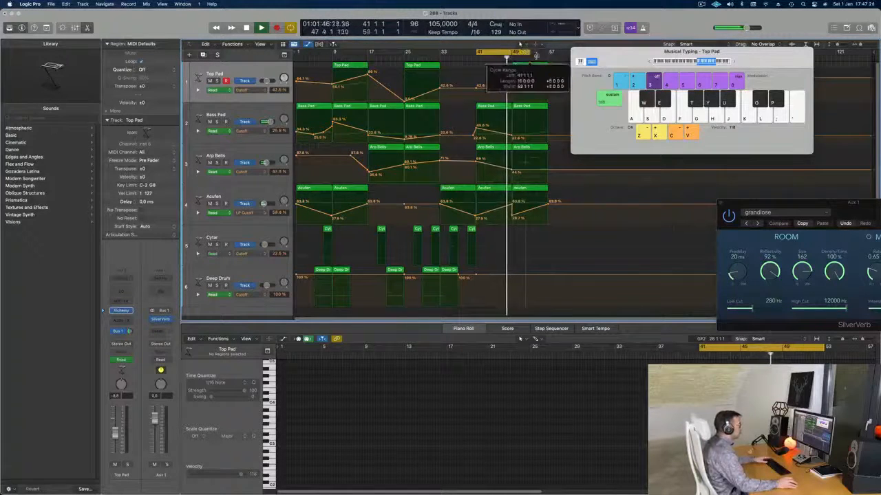
key("space")
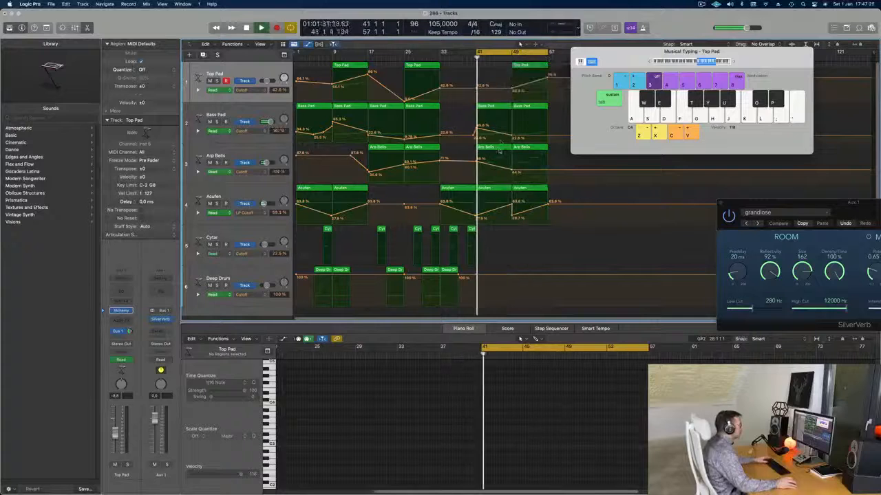
Step: In the Arp Bells region at bar 41, delete the later notes and stretch the two remaining notes to 8 bars
double_click(495, 149)
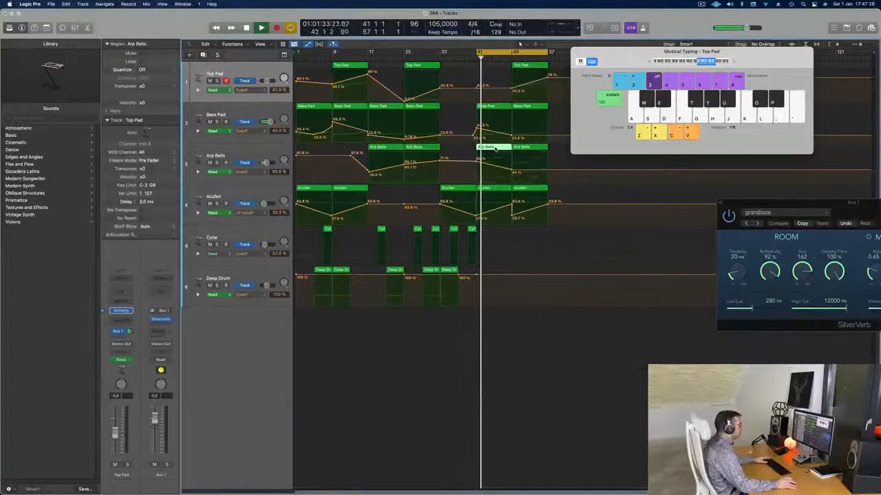
double_click(495, 149)
left_click_drag(528, 393, 554, 468)
key("Delete")
left_click_drag(520, 415, 509, 474)
left_click_drag(523, 430, 562, 432)
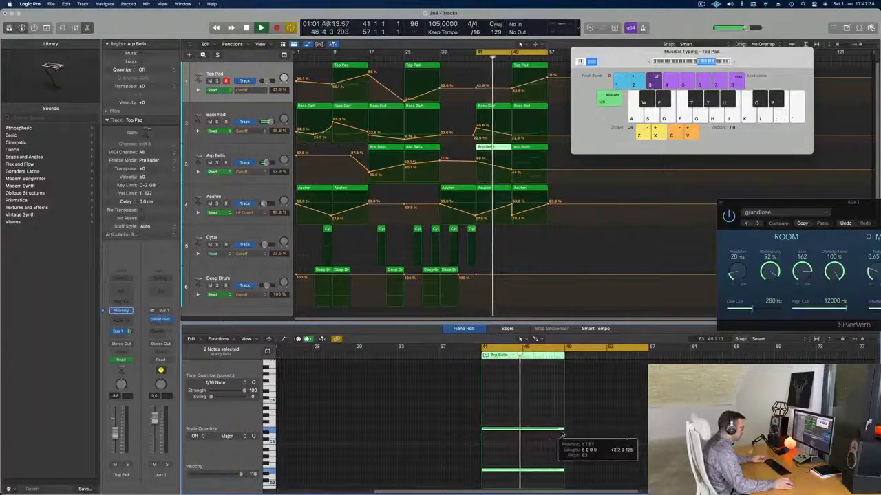
scroll(507, 409, "down", 5)
Step: Restart playback and lower the Top Pad track's Cutoff at bar 49 to near its minimum
key("space")
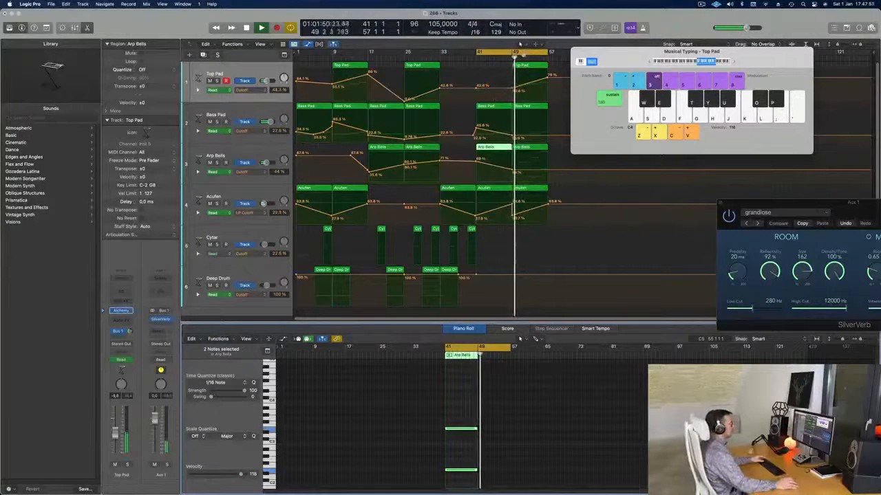
left_click(512, 102)
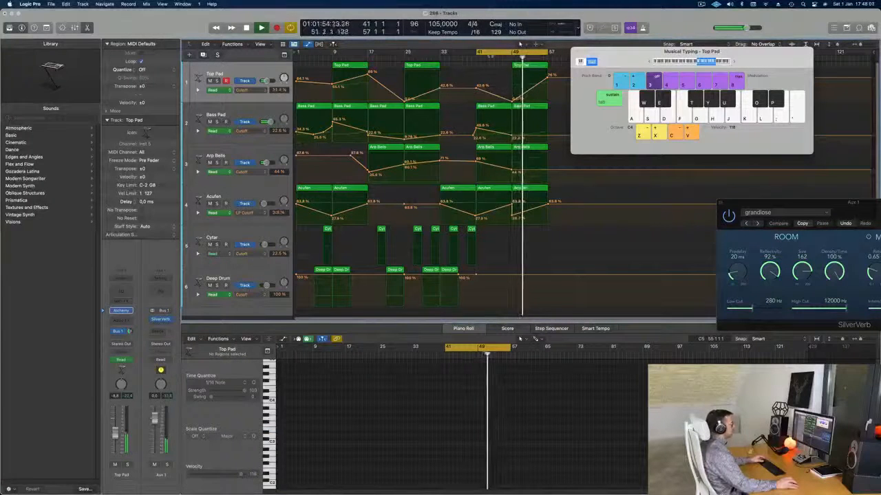
Step: Replace the Arp Bells region at bar 49 with a copy of the bar 41 region and delete the Acufen region at bar 49
left_click(533, 154)
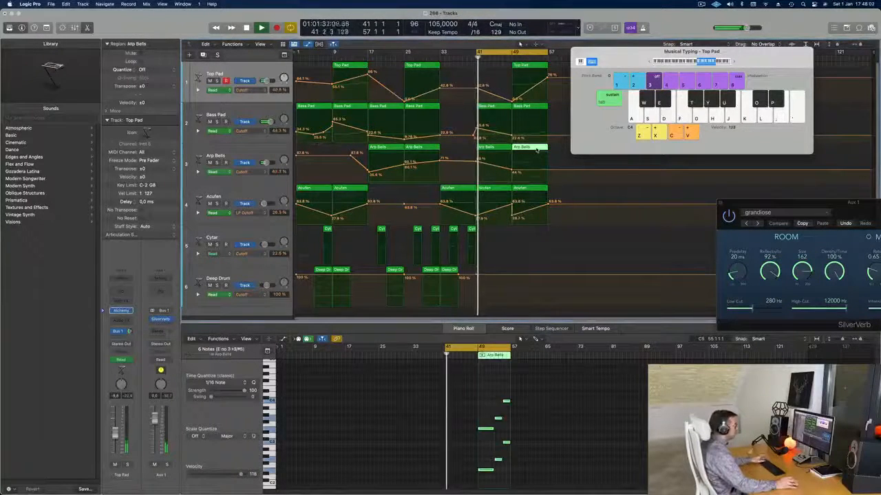
key("Delete")
left_click_drag(491, 150, 523, 159)
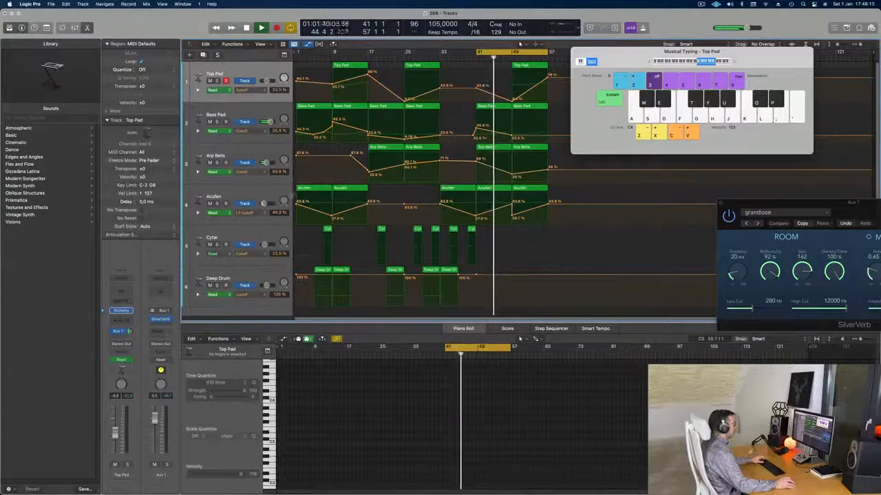
left_click(527, 188)
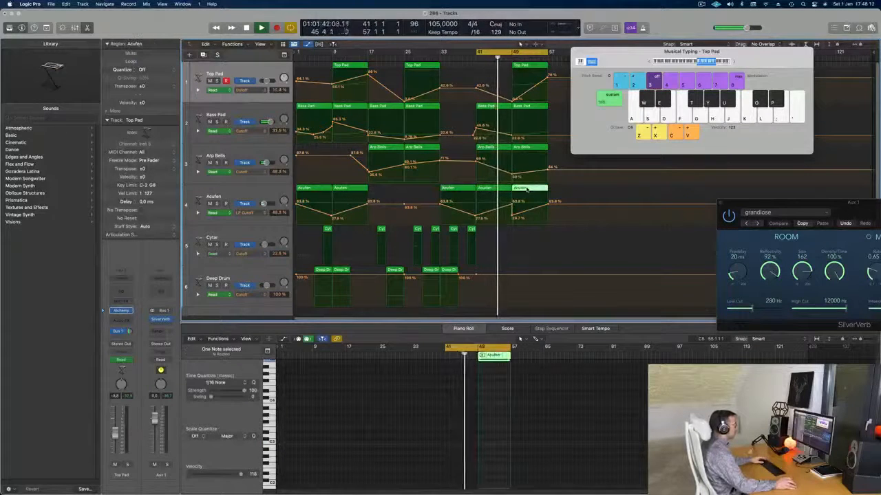
key("Delete")
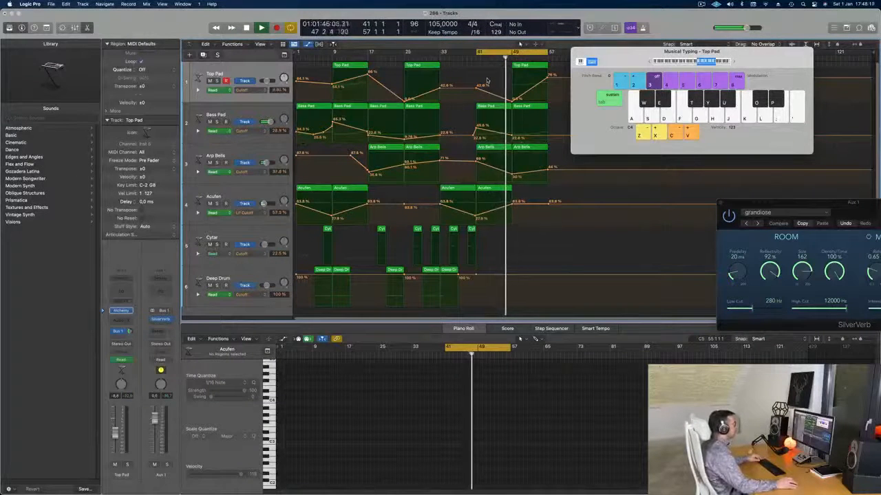
Step: In the Bass Pad region at bar 41, delete the later notes and stretch the first note to bar 49
left_click(495, 106)
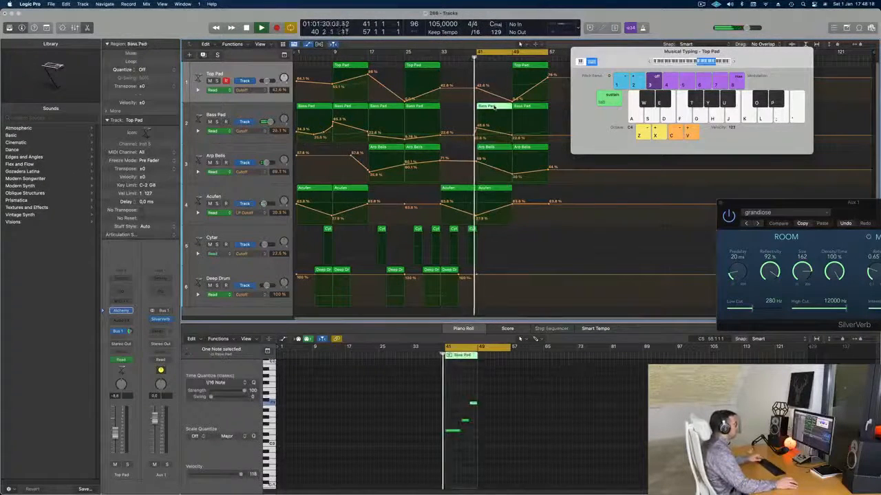
double_click(499, 107)
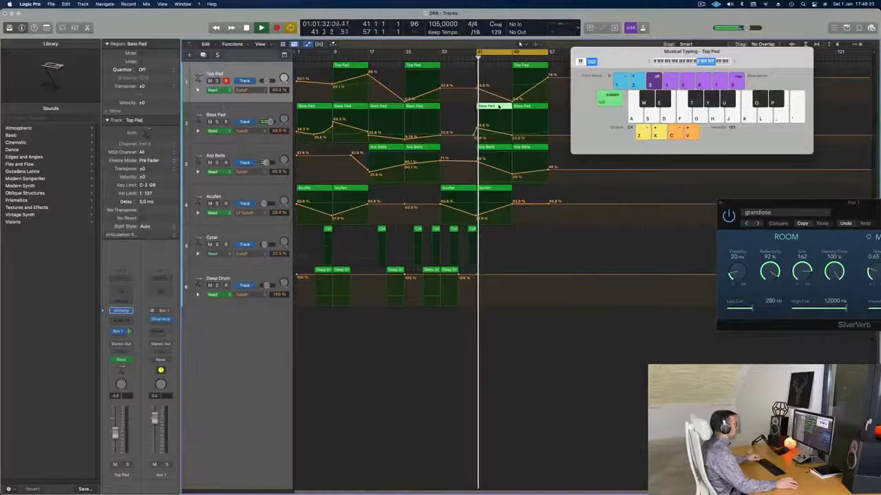
double_click(488, 108)
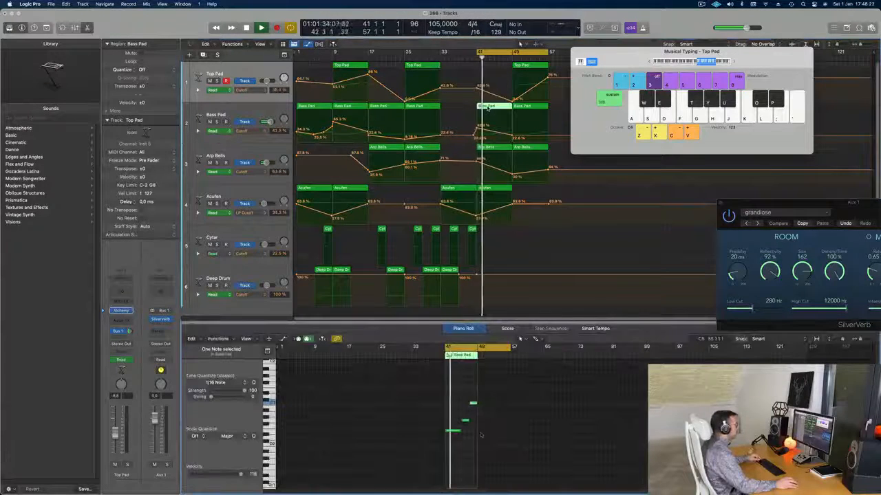
key("Delete")
left_click_drag(460, 432, 476, 432)
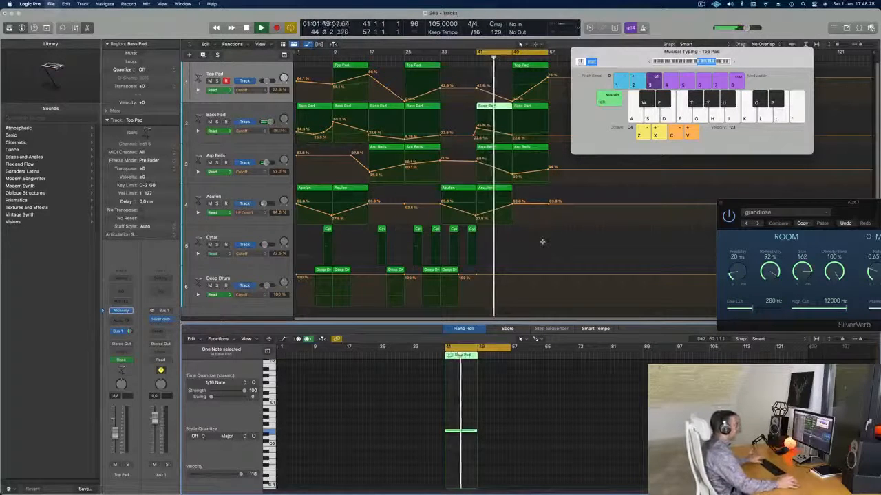
Step: Move the Musical Typing window clear of the upper tracks and raise the Bass Pad track's Cutoff at bar 57 to about 46%
left_click_drag(654, 53, 692, 107)
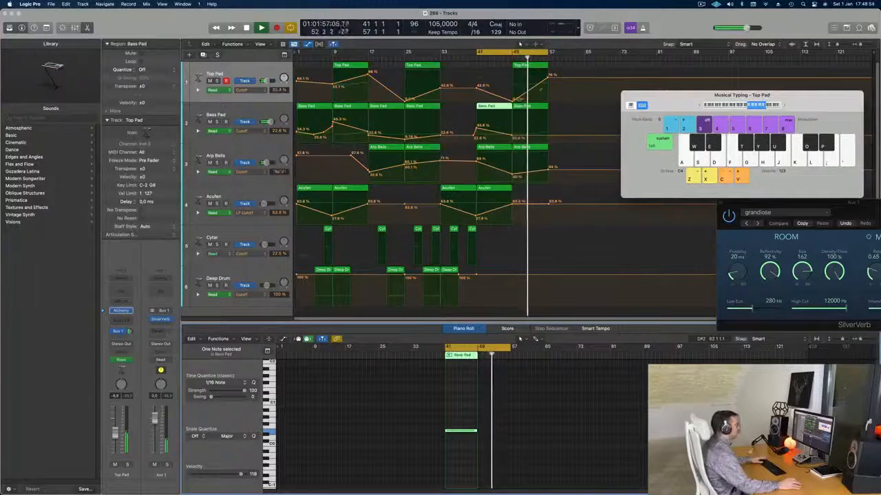
left_click(549, 136)
left_click_drag(548, 136, 548, 127)
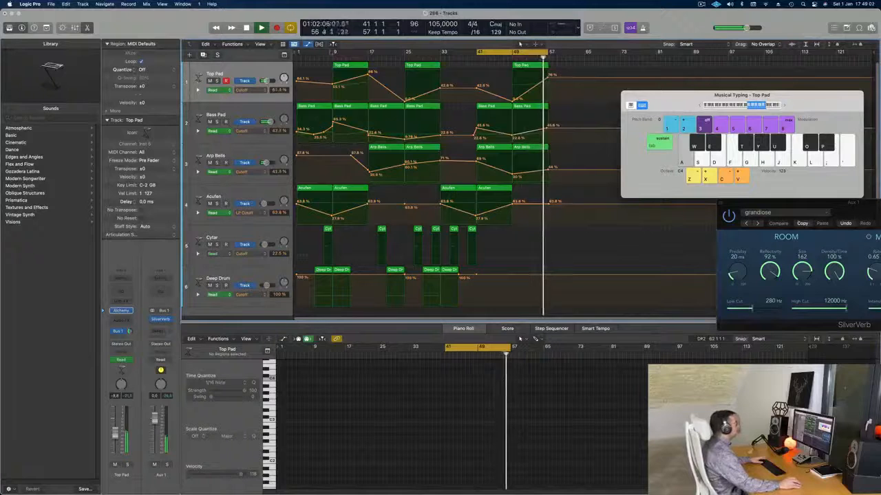
Step: Show the Secondary Ruler in the Tracks area
left_click(261, 44)
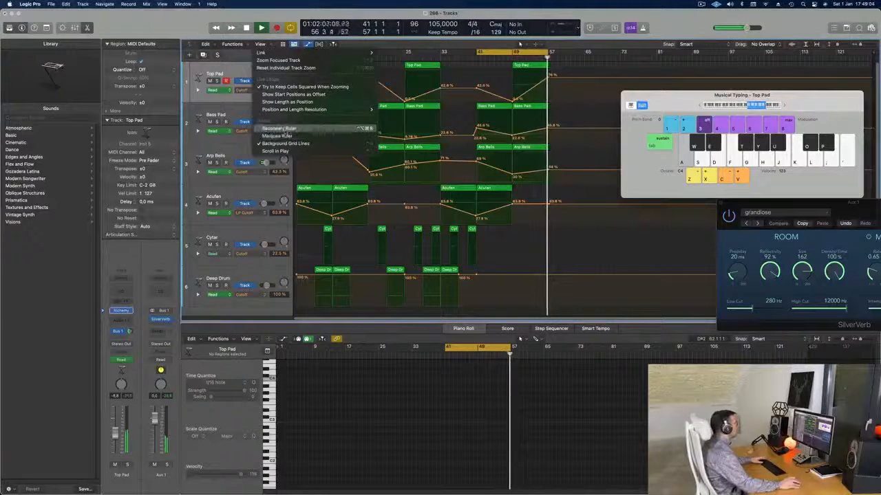
left_click(279, 129)
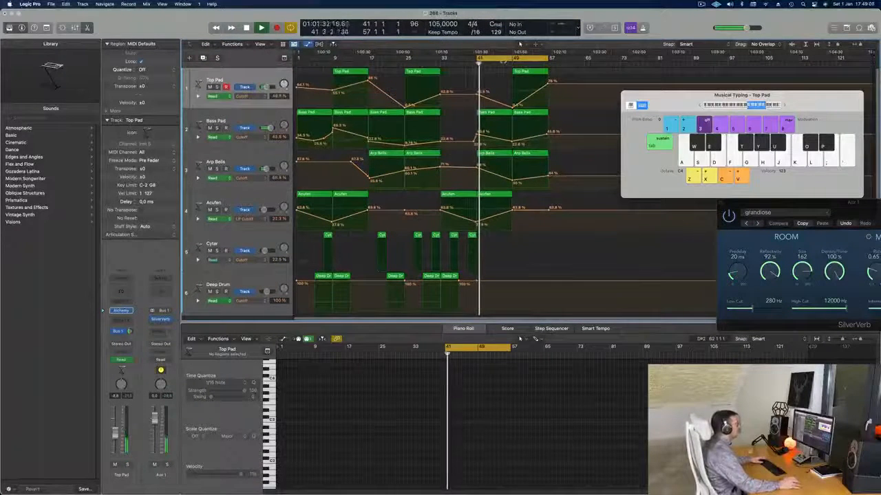